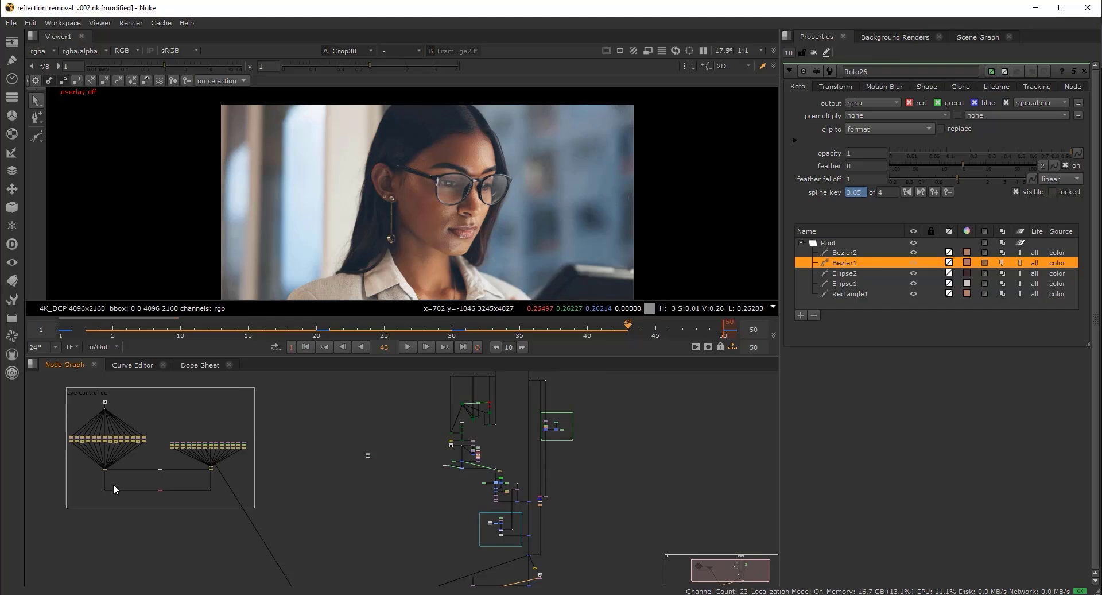
Compare the original glasses plate at Dot1 with the output of the crop node near the main comp's end.
middle_drag(593, 496, 549, 406)
click(520, 399)
key(1)
scroll(517, 404, up, 2)
scroll(559, 526, up, 3)
middle_drag(551, 591, 551, 521)
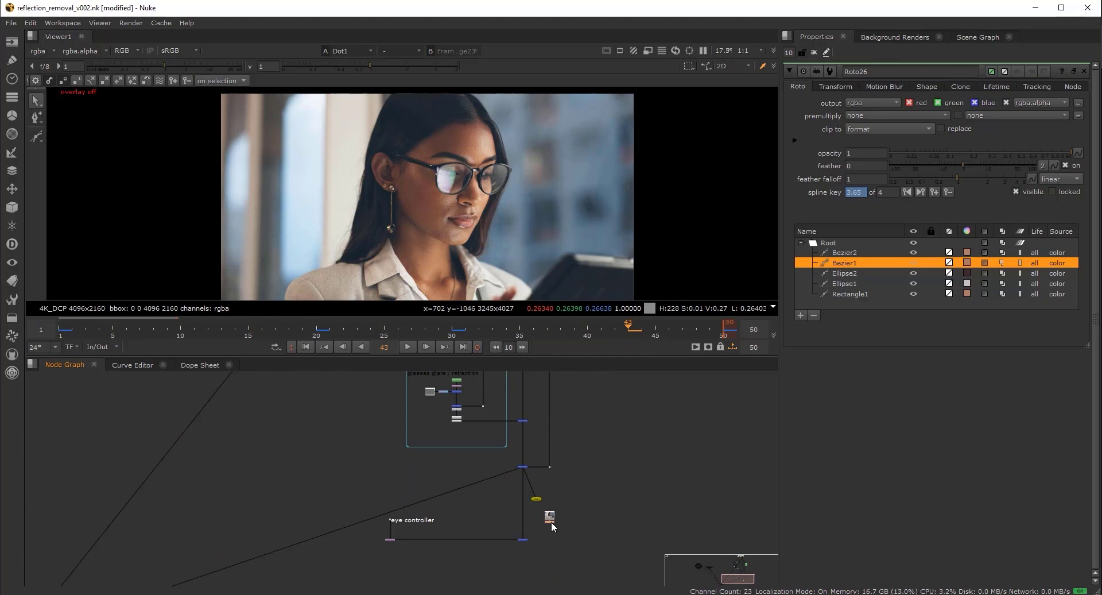
click(550, 583)
key(1)
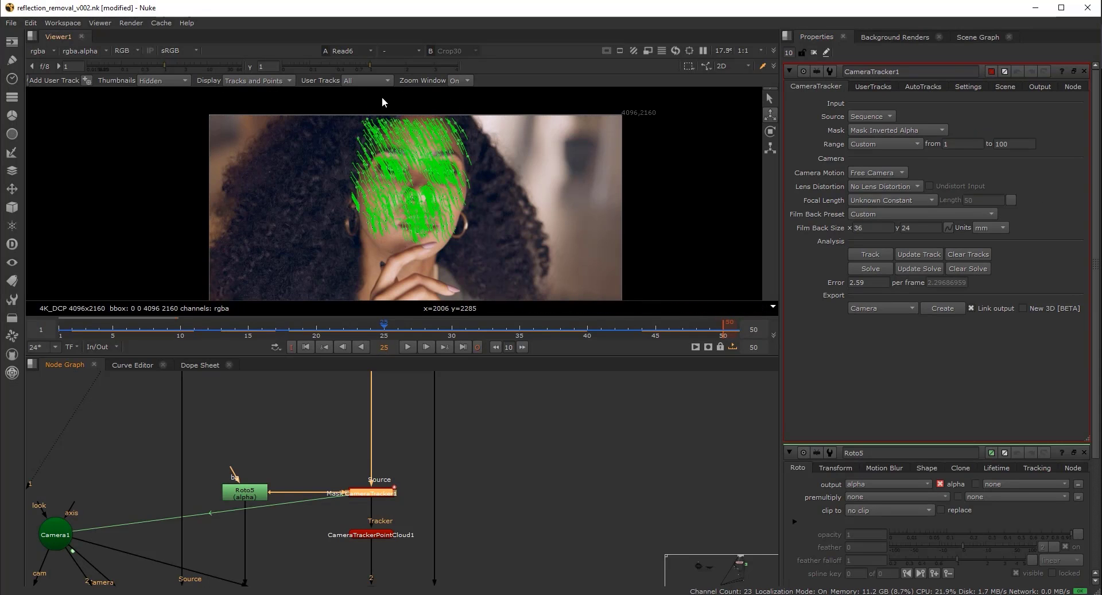
Examine the CameraTracker face tracks and scrub the solved camera and point cloud scene through its early frames.
scroll(493, 251, down, 1)
middle_drag(493, 251, 473, 203)
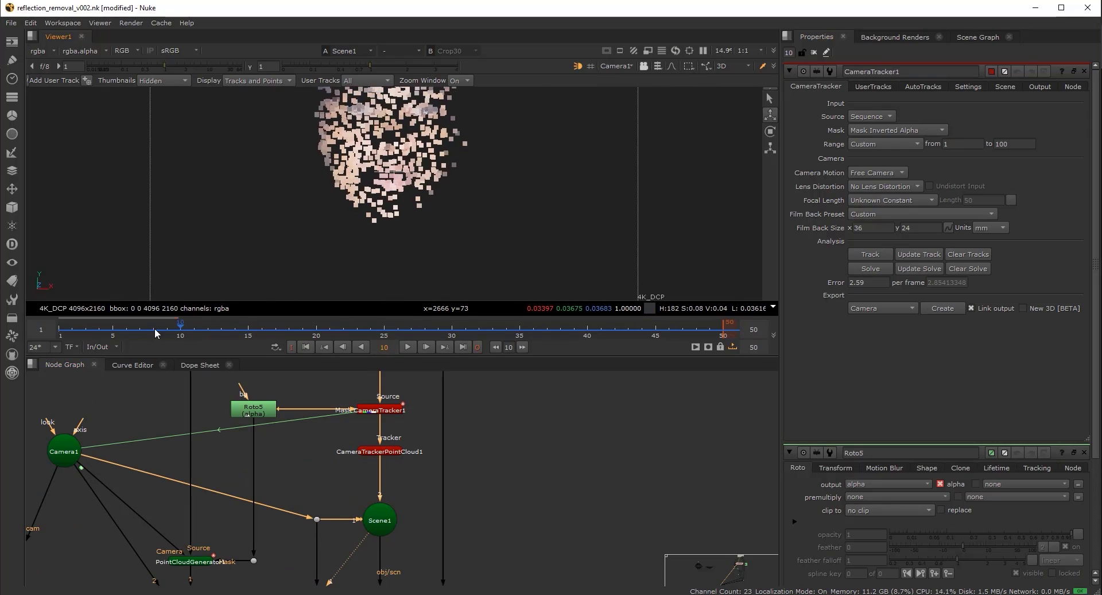
drag(156, 333, 351, 336)
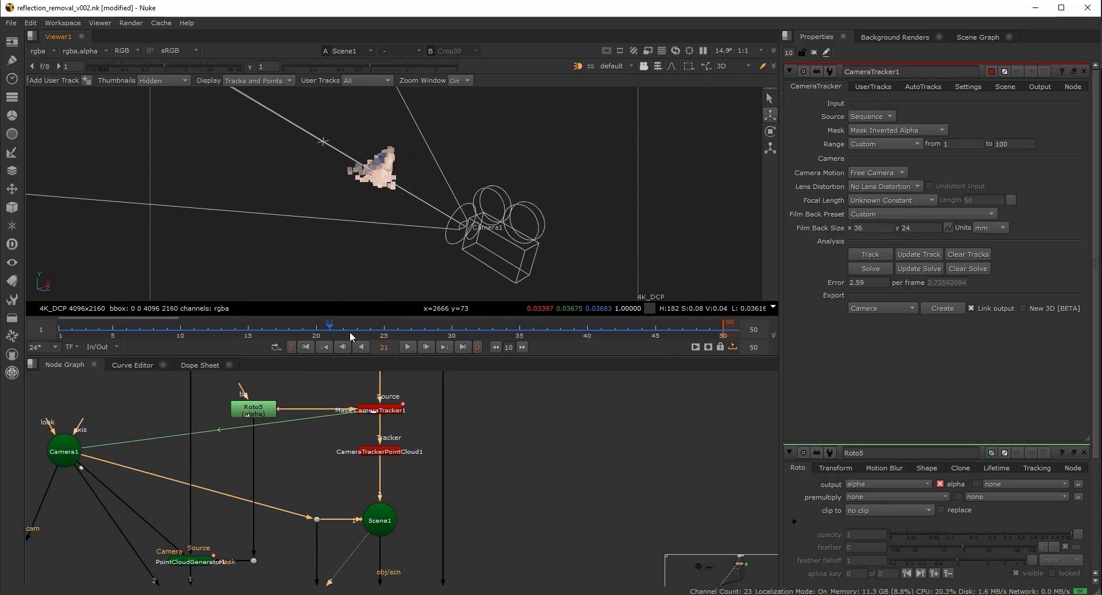
middle_drag(404, 374, 375, 557)
scroll(399, 464, down, 4)
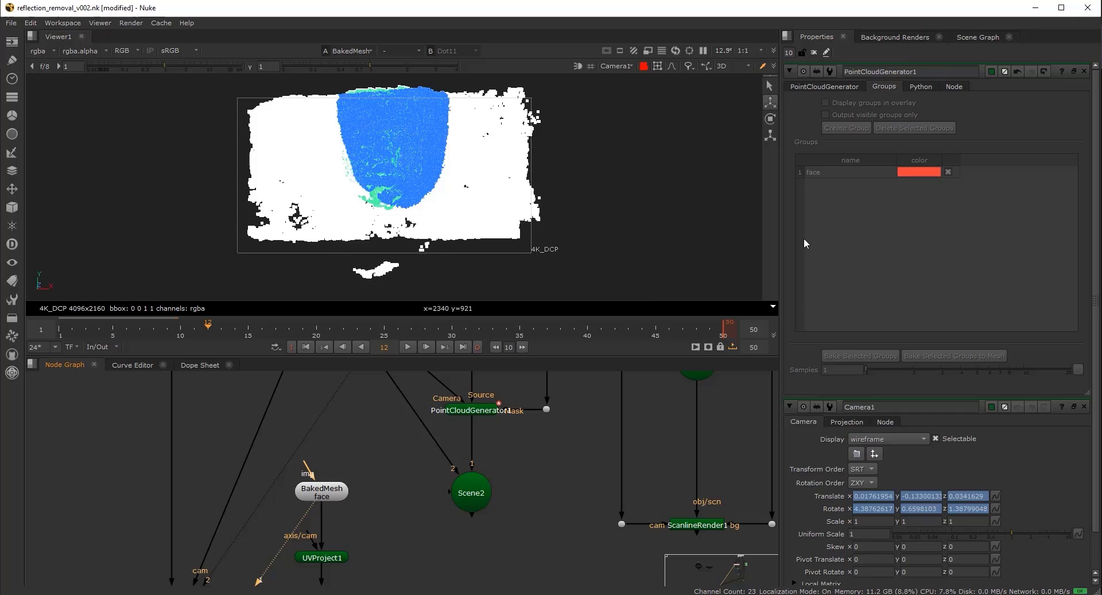
Set the 3D viewer to node selection, turn on the headlamp and inspect the baked face mesh from an angle.
click(657, 66)
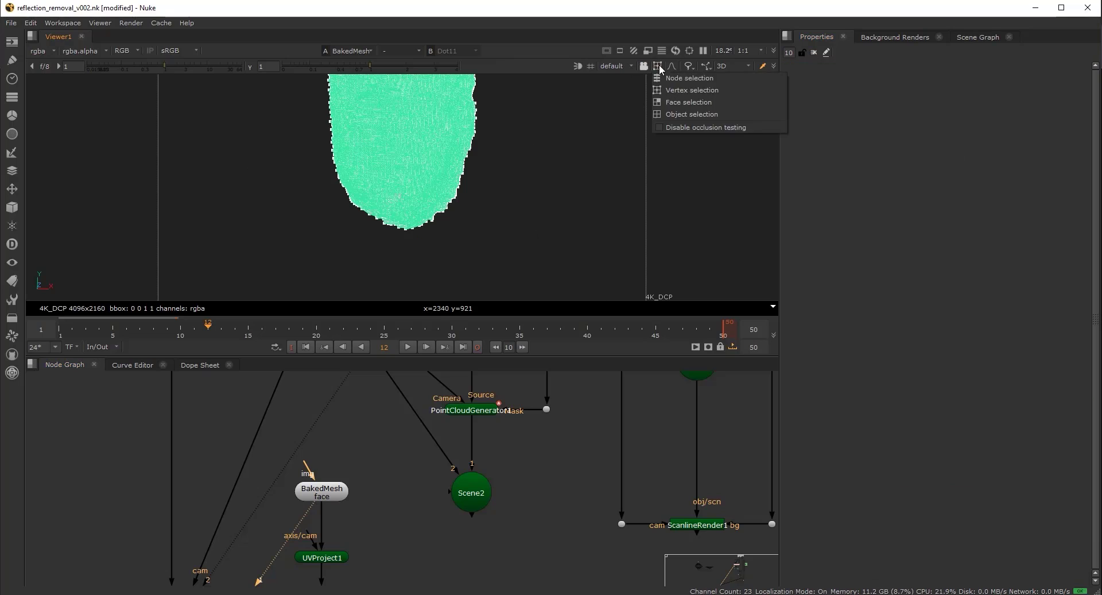
click(671, 78)
click(576, 65)
mouse_move(447, 129)
ctrl+mouse_down()
mouse_move(384, 133)
mouse_move(443, 198)
mouse_move(563, 164)
mouse_move(369, 152)
ctrl+mouse_up()
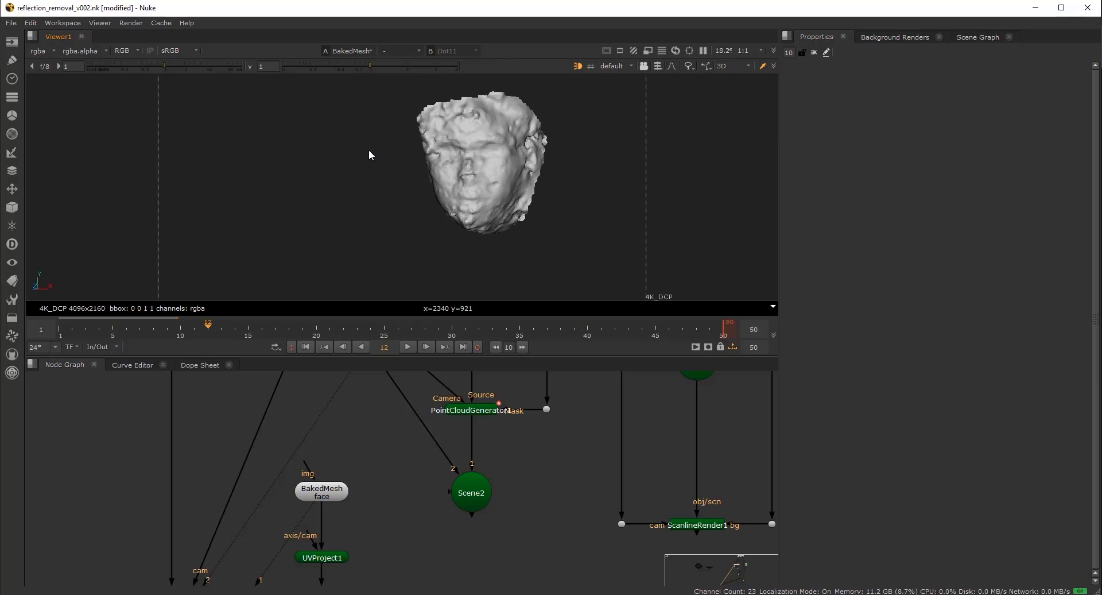
Compare the PointCloudGenerator1 point cloud with the baked face mesh, toggling the headlamp and viewing the geometry from different angles.
click(472, 409)
key(1)
click(364, 94)
click(578, 66)
ctrl+drag(525, 163, 440, 223)
click(322, 491)
key(1)
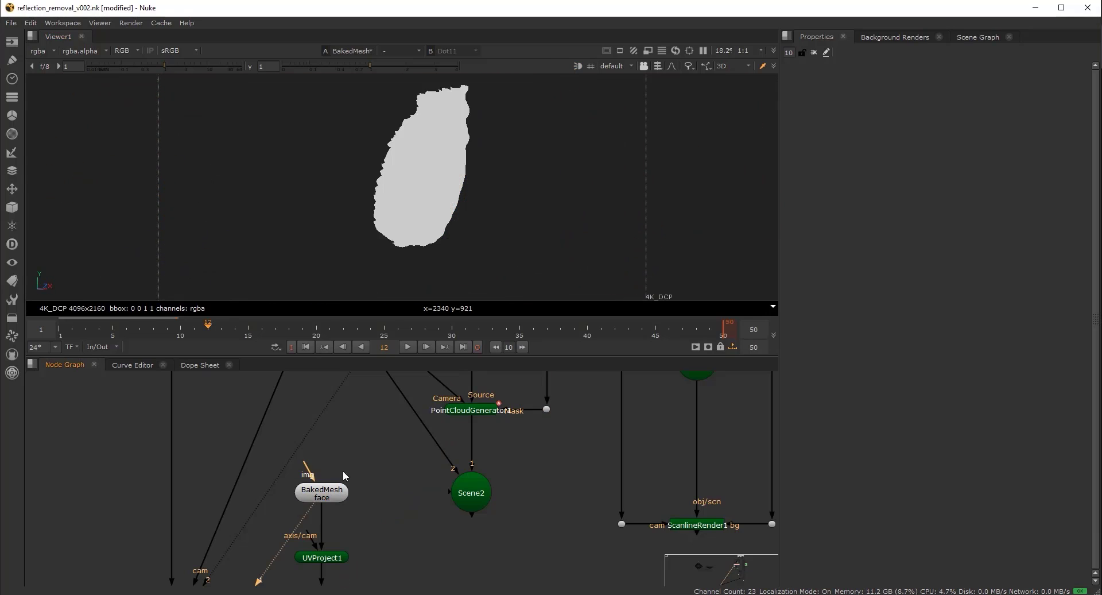
click(578, 66)
ctrl+drag(352, 167, 482, 210)
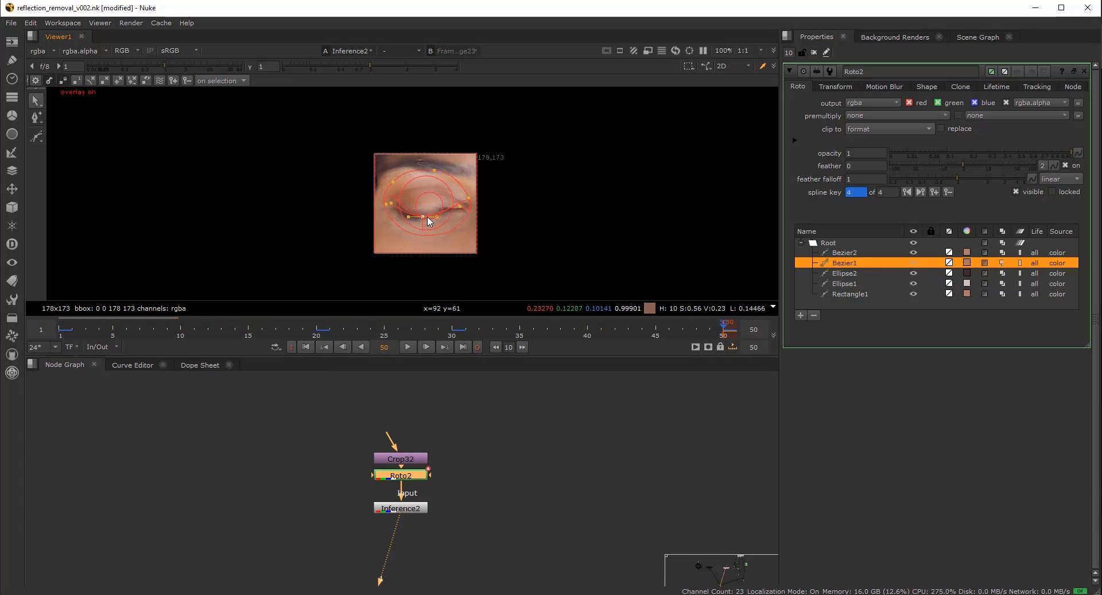
Hide the viewer overlay on the Roto2 eye patch and scrub the timeline to review the eye's animation.
key(o)
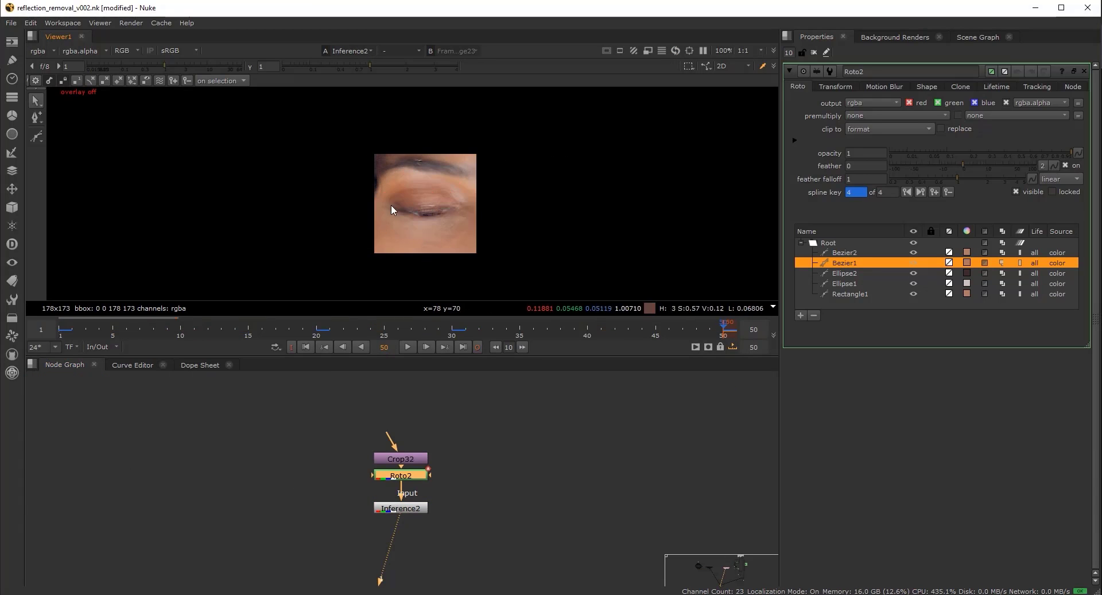
drag(493, 330, 657, 339)
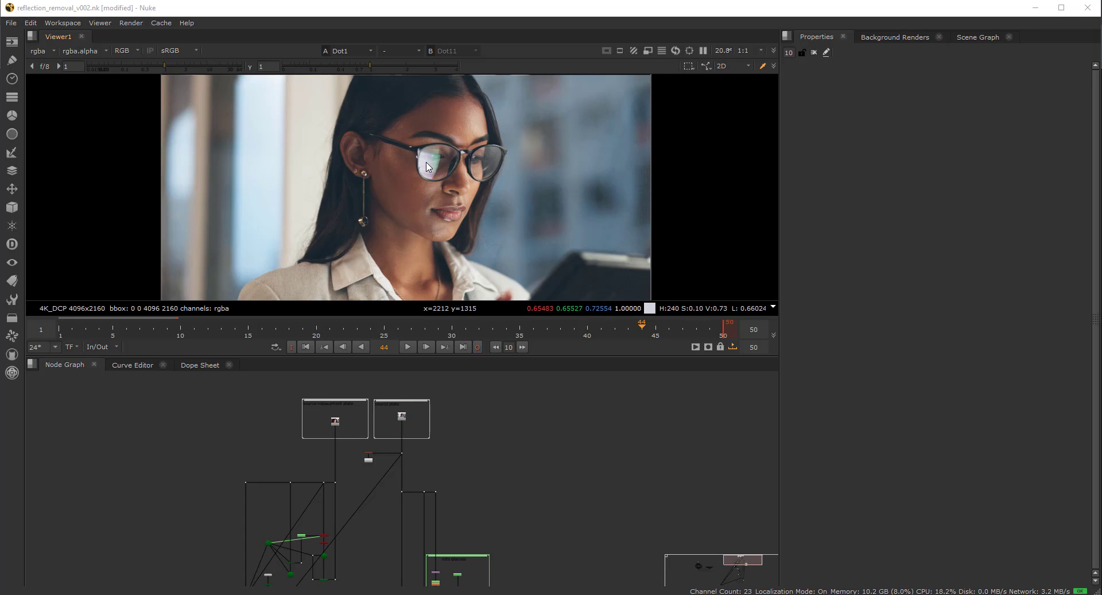
middle_drag(390, 214, 378, 216)
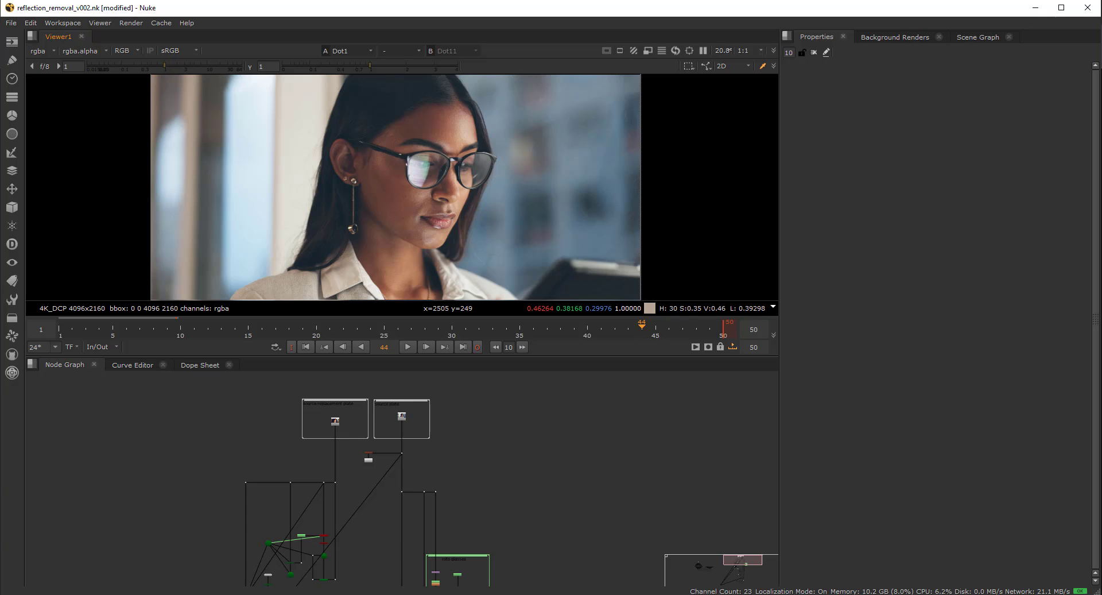
Switch to the browser and skim the YouTube video "Nuke tips & tricks l reflection cleanup workflow" to about 15:18.
key(alt+Tab)
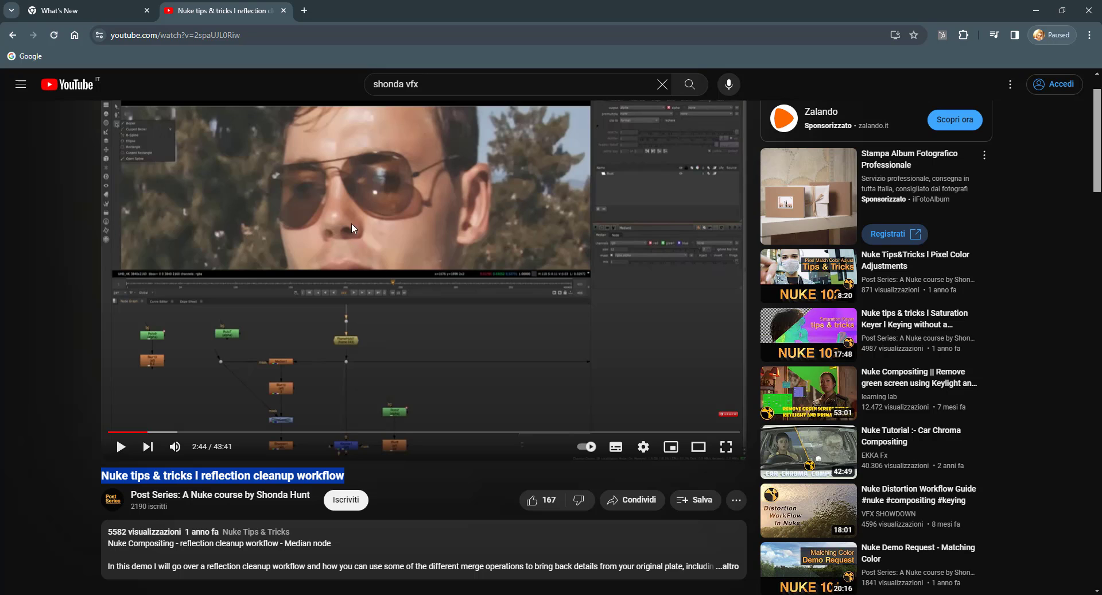
drag(147, 432, 232, 431)
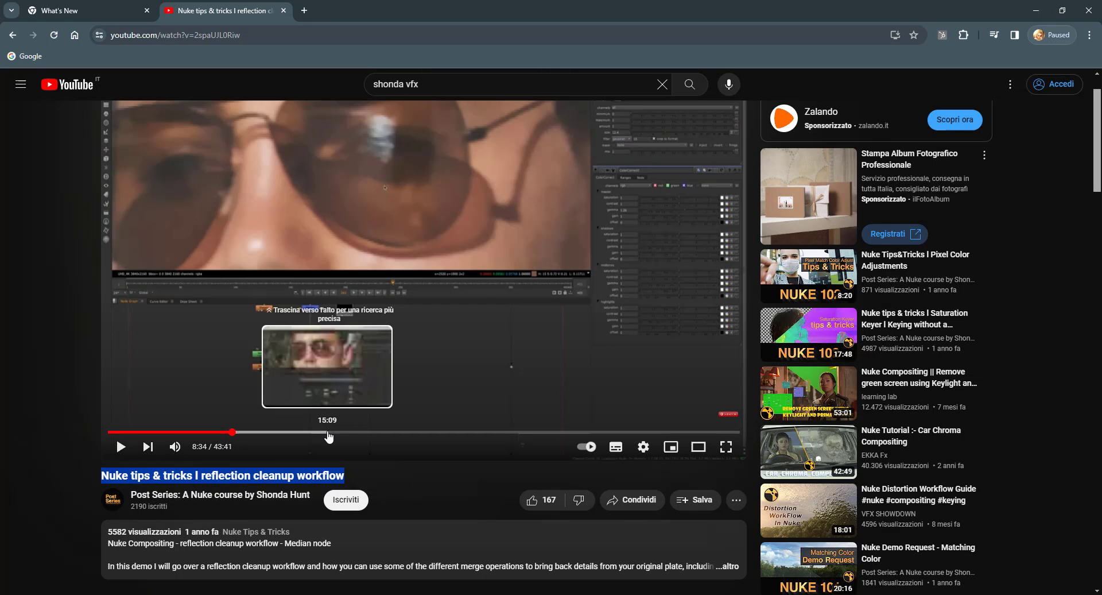
click(330, 431)
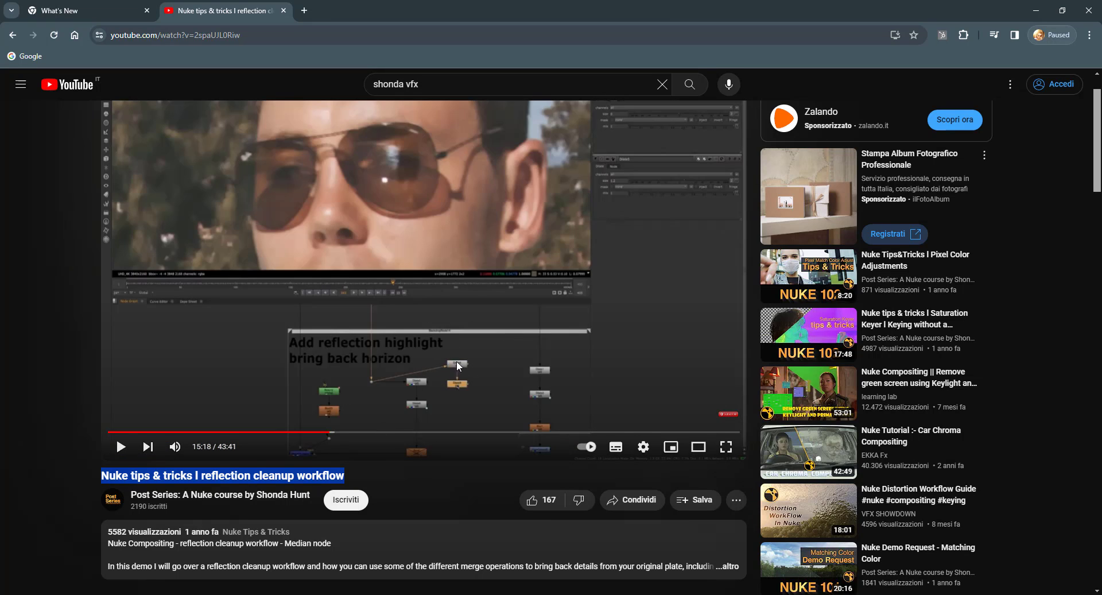
scroll(460, 361, down, 1)
scroll(485, 343, up, 2)
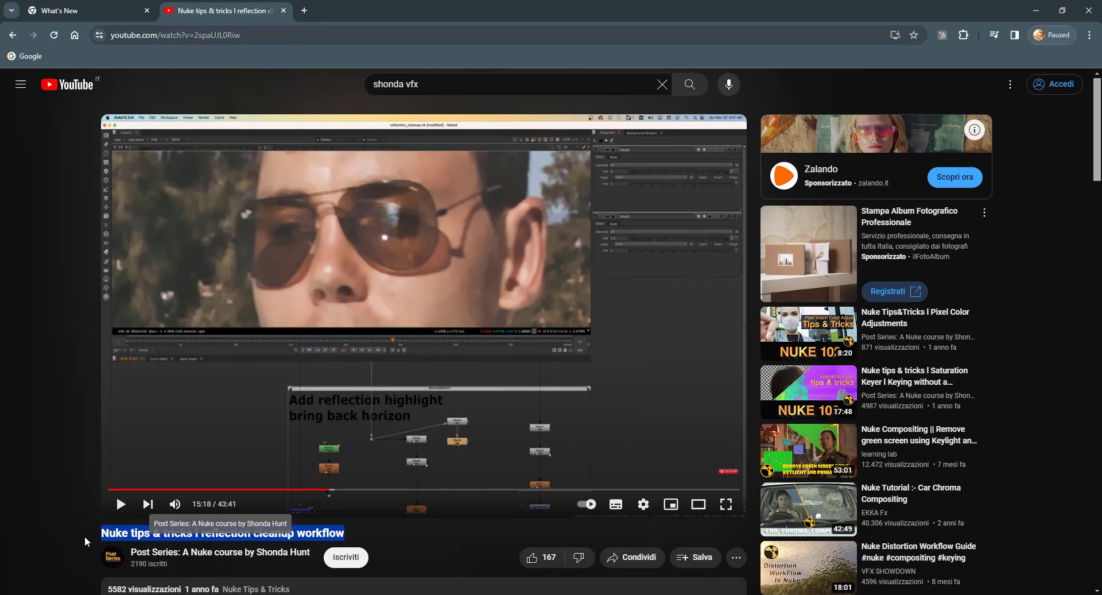
click(150, 538)
scroll(190, 554, down, 3)
scroll(230, 517, up, 2)
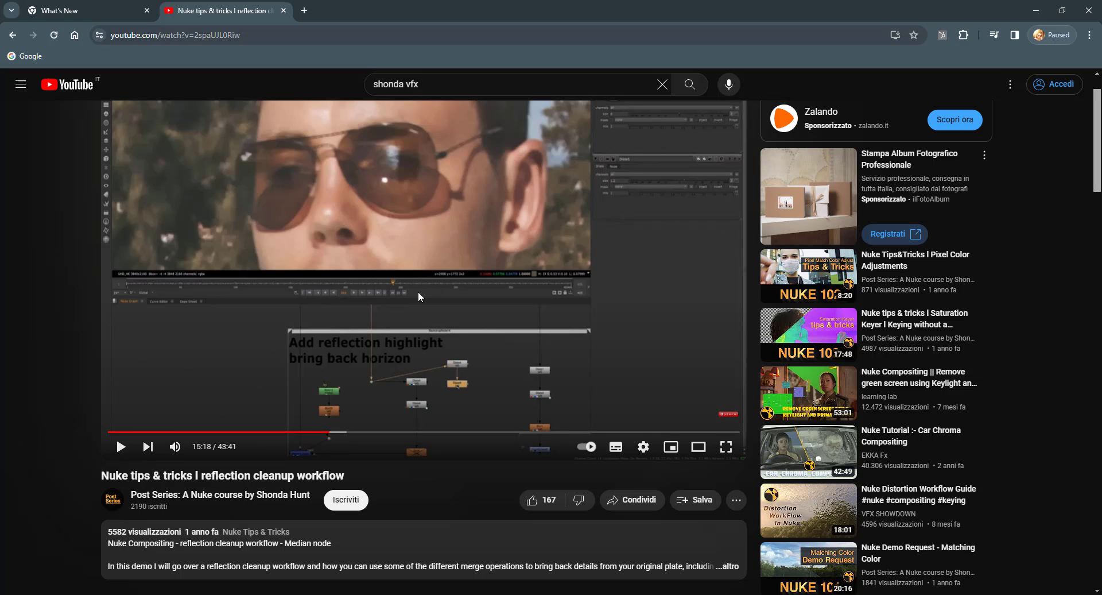
scroll(404, 210, up, 1)
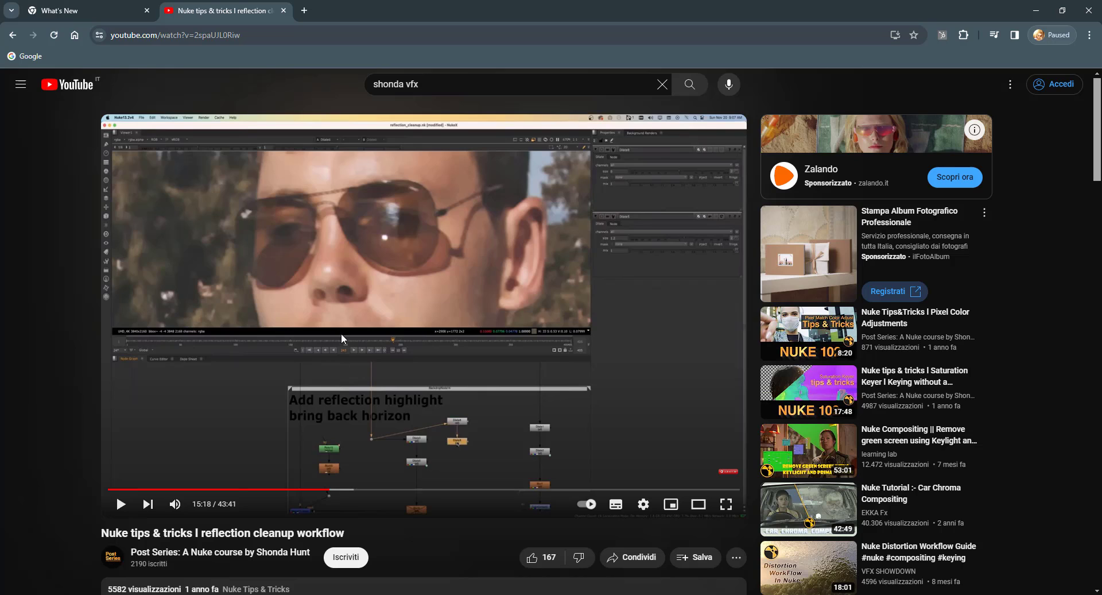
scroll(344, 342, down, 1)
scroll(349, 394, up, 1)
Return to Nuke and sample the pixel area around the bright reflection on the glasses lens nearest the ear.
click(439, 565)
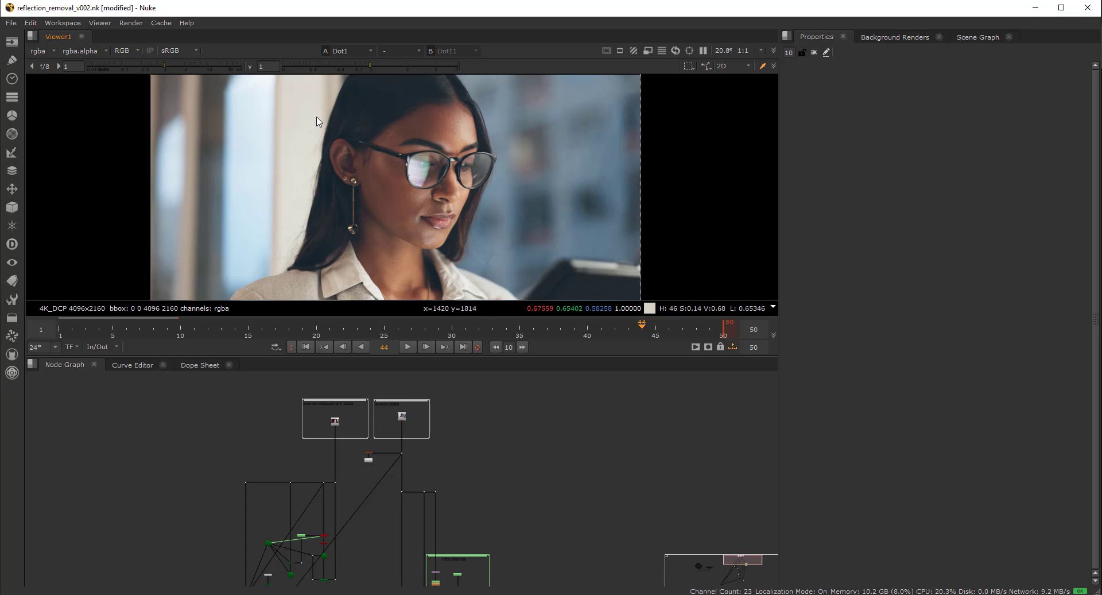
ctrl+click(426, 156)
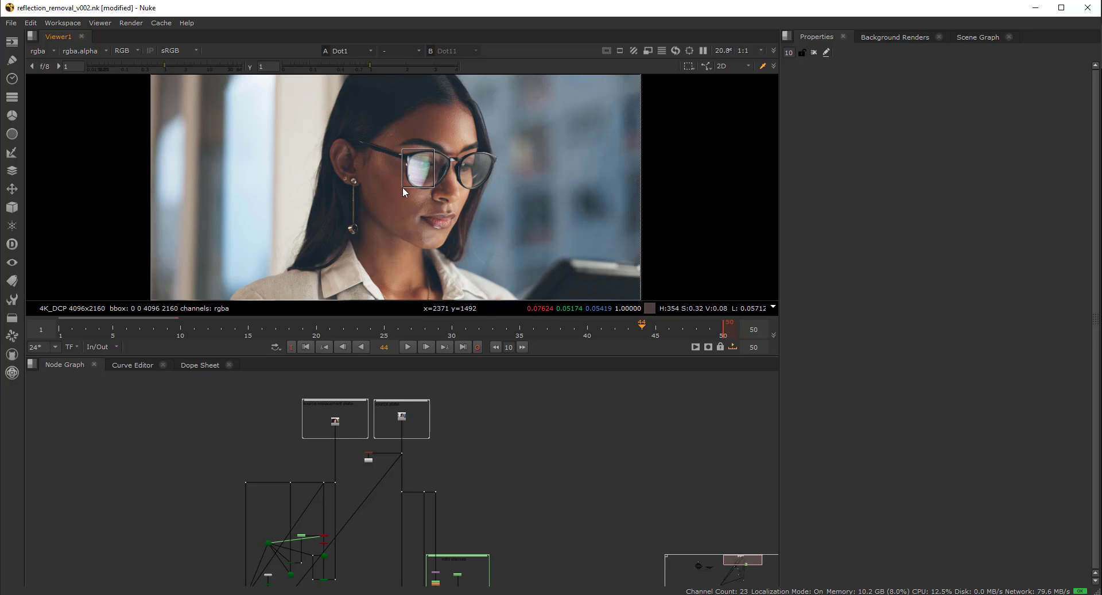
drag(403, 187, 402, 188)
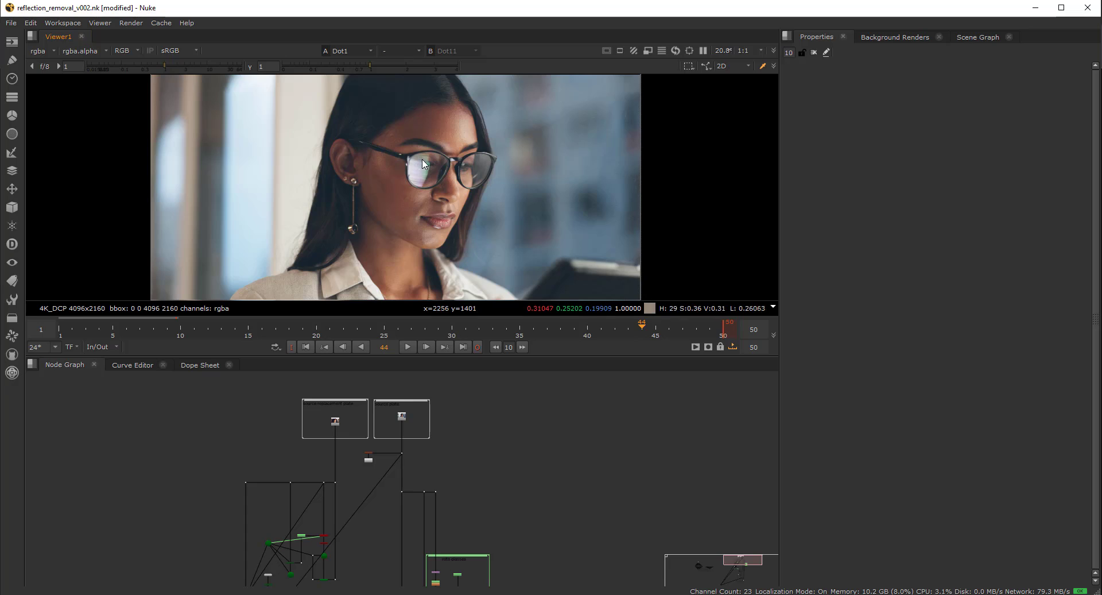
scroll(425, 164, up, 1)
ctrl+shift+drag(429, 151, 398, 196)
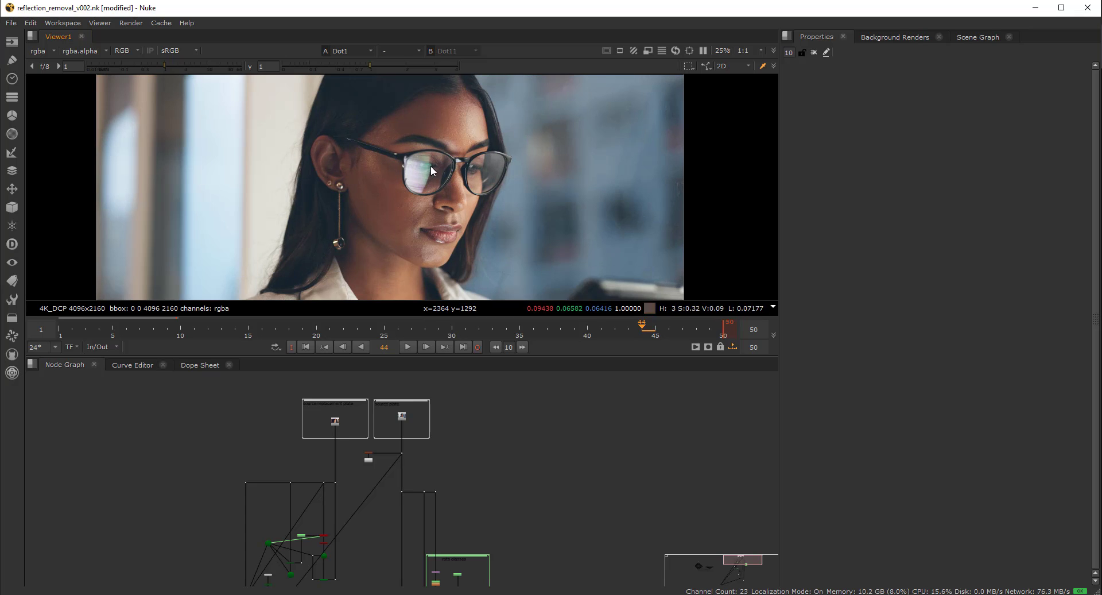
scroll(437, 222, down, 1)
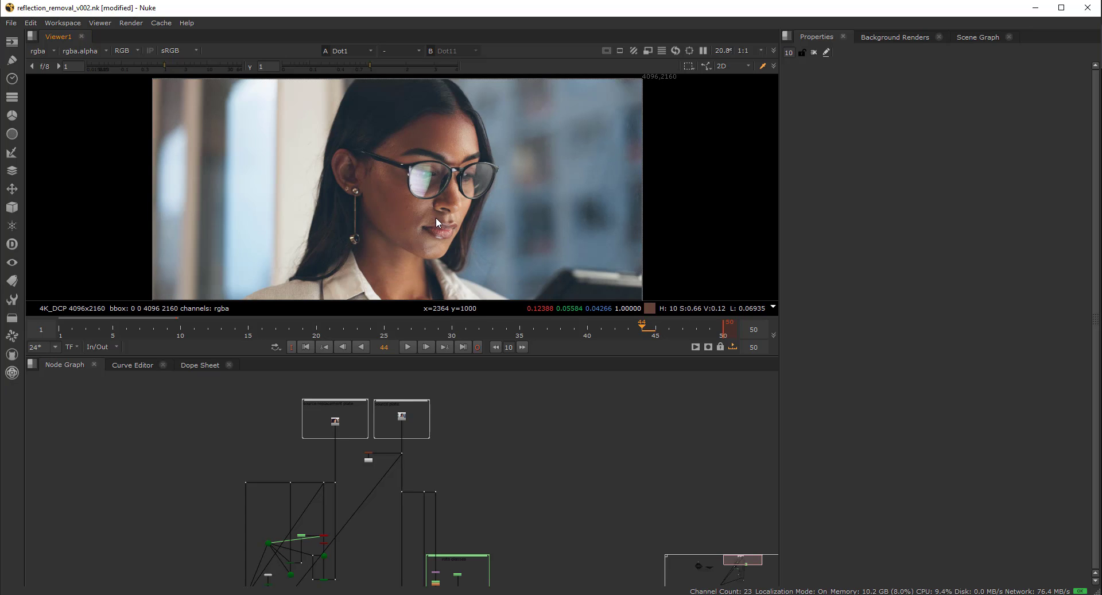
middle_drag(436, 218, 436, 191)
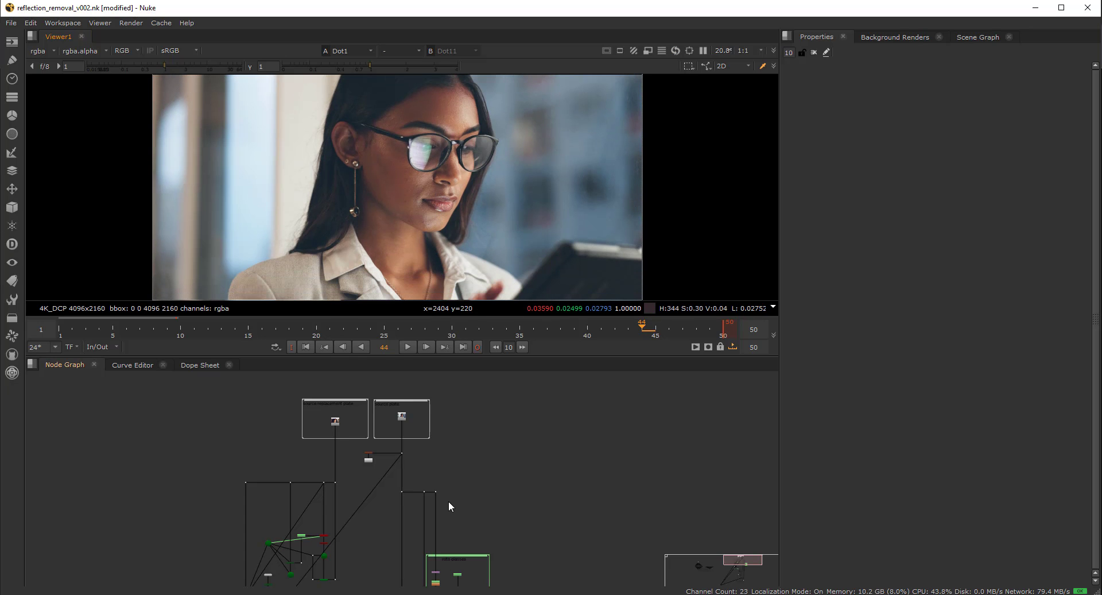
Display the Read6 clip of the curly-haired woman and scrub its early frames to study the face.
scroll(449, 501, down, 6)
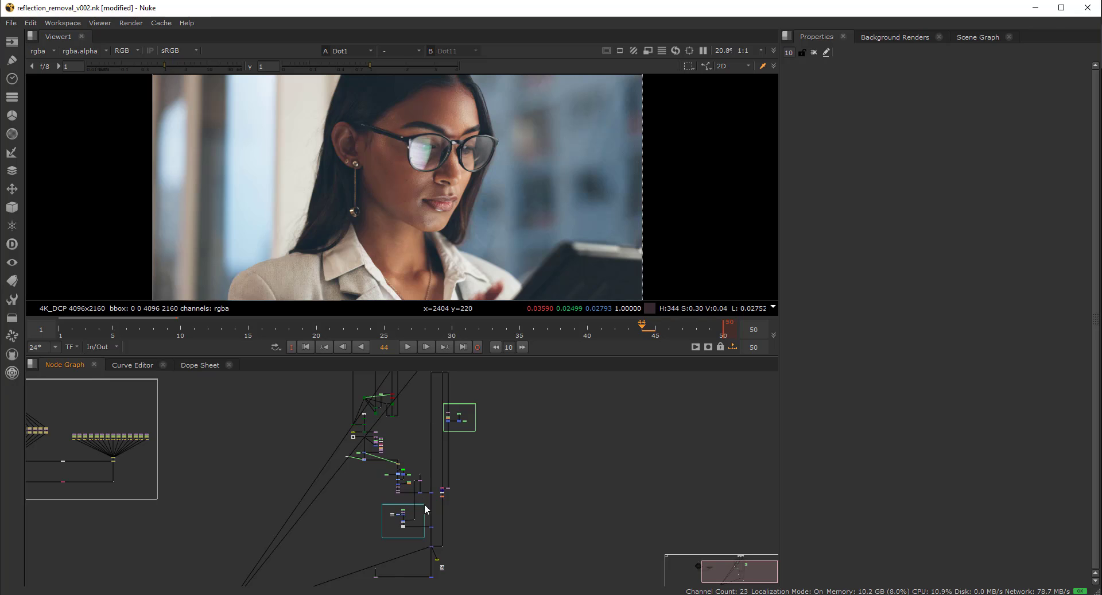
middle_drag(459, 422, 413, 532)
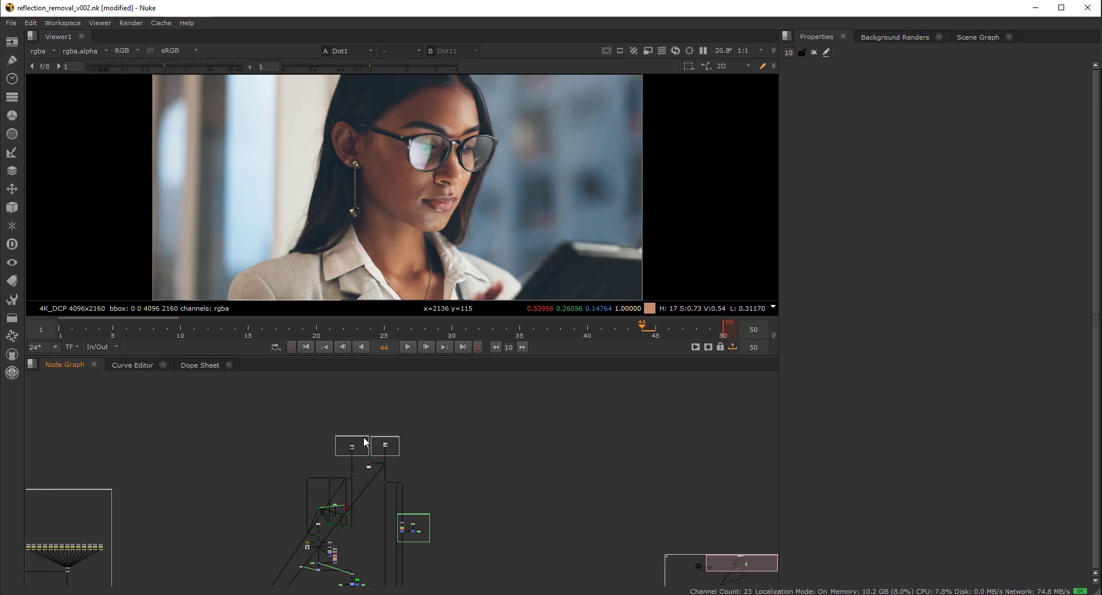
drag(338, 452, 339, 453)
scroll(394, 450, up, 3)
click(326, 448)
key(1)
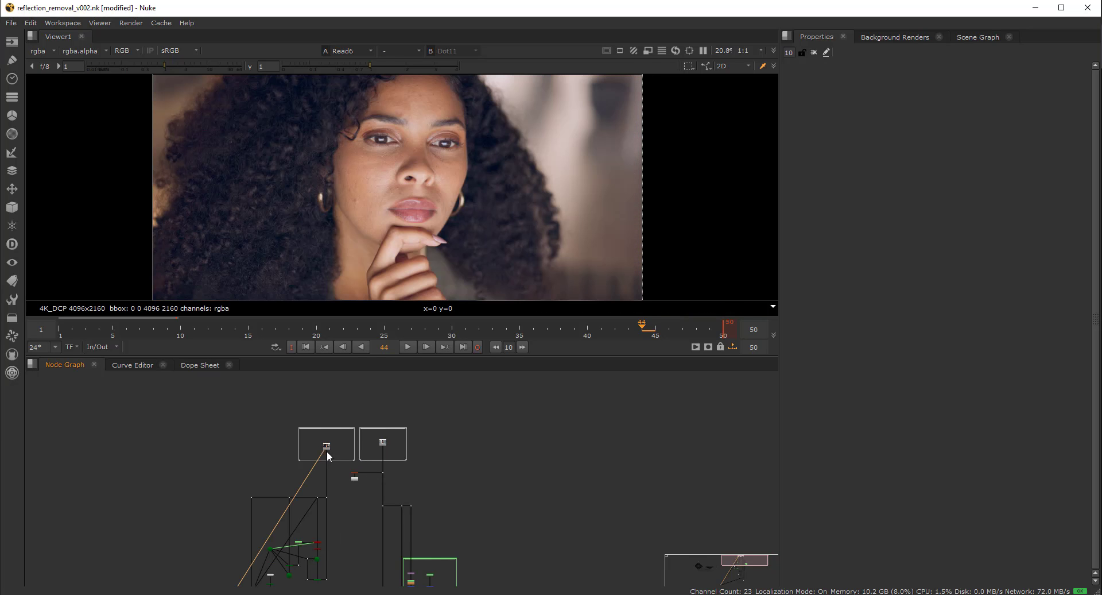
drag(263, 329, 235, 332)
drag(162, 338, 126, 333)
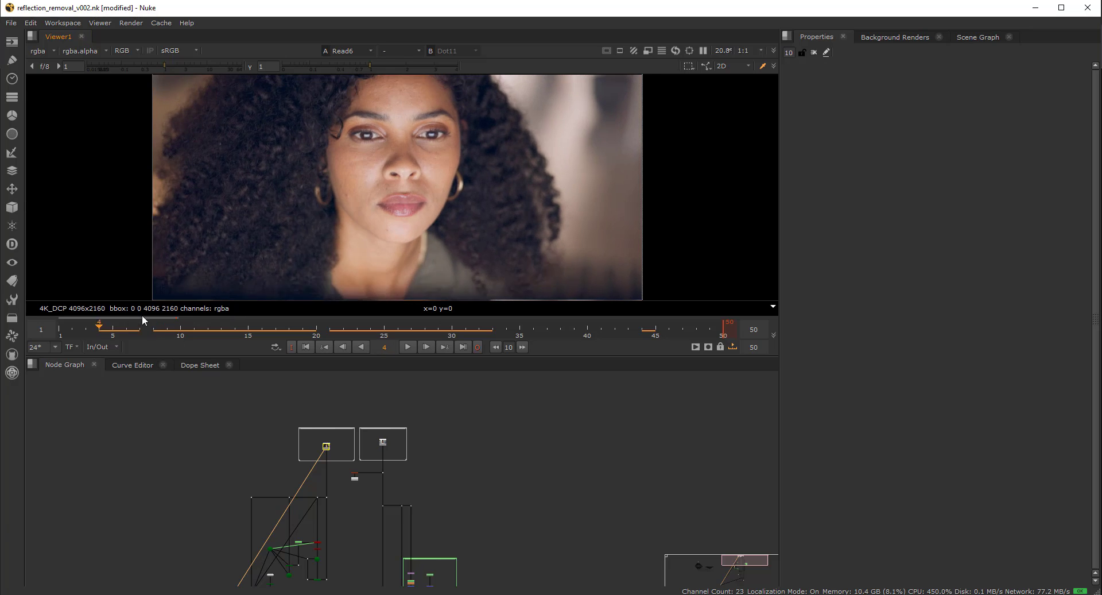
middle_drag(170, 281, 164, 296)
drag(138, 342, 194, 333)
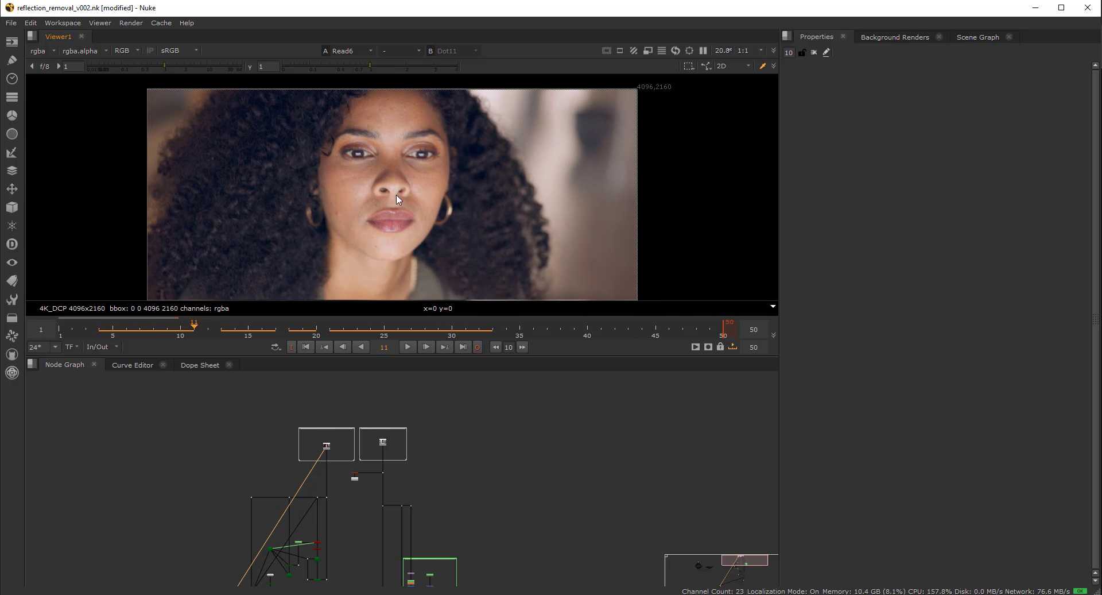
Scrub the Read5 glasses clip to frame 12 and display the Read6 clip at the same frame.
key(1)
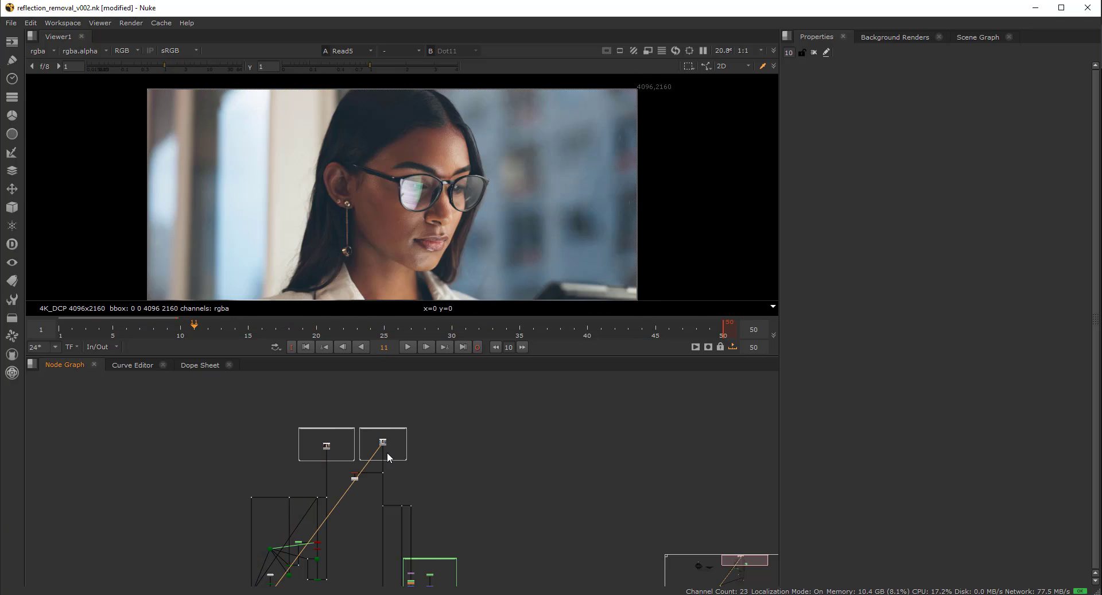
click(126, 332)
drag(176, 333, 210, 324)
click(329, 443)
key(2)
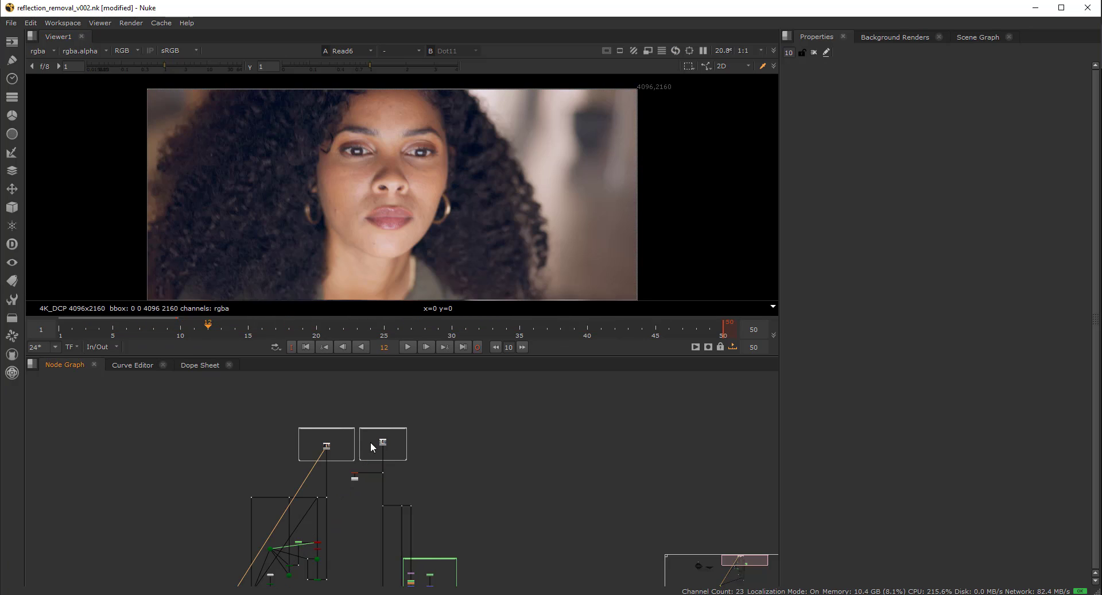
Load Read5 and Read6 into separate viewer inputs, alternate between the clips, and scrub both for comparison.
click(387, 443)
key(1)
key(2)
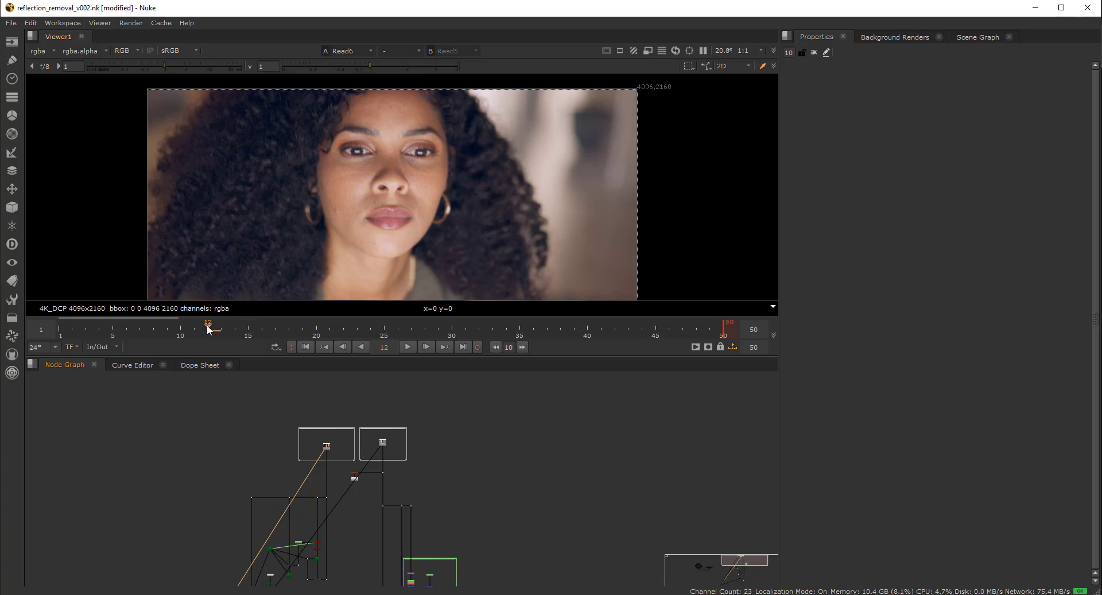
key(1)
mouse_move(209, 327)
mouse_down()
mouse_move(278, 333)
mouse_move(99, 329)
mouse_move(335, 336)
mouse_move(104, 339)
mouse_move(230, 332)
mouse_up()
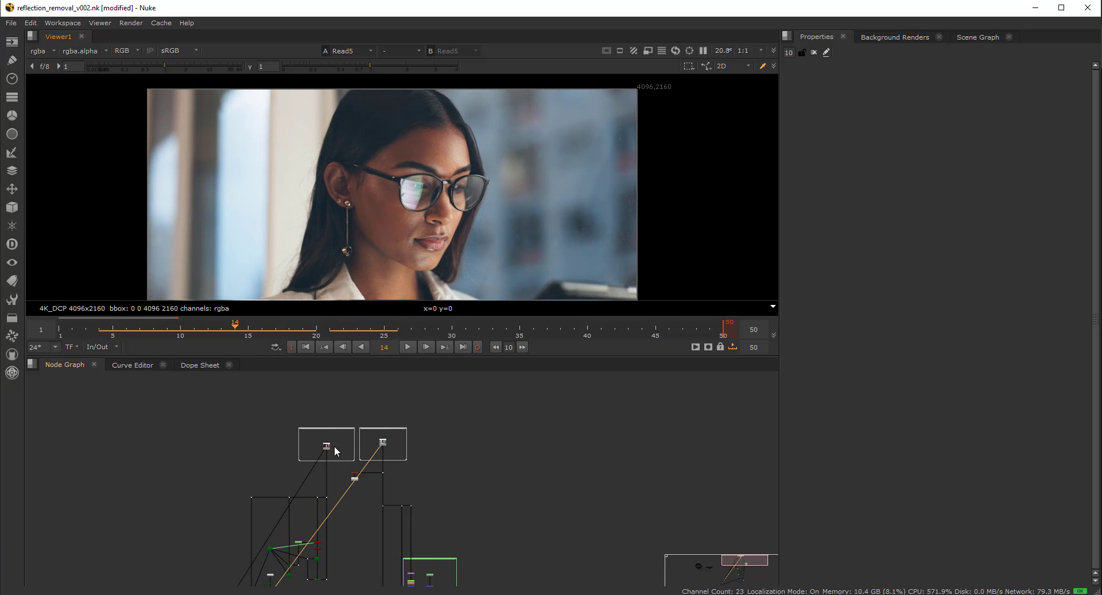
key(2)
click(139, 330)
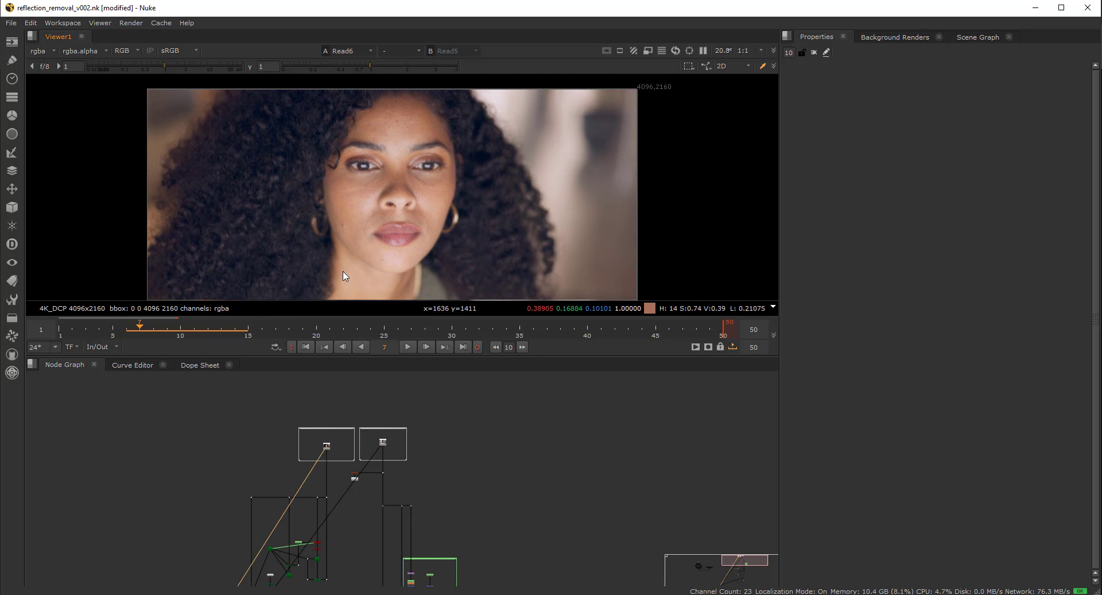
drag(101, 341, 370, 336)
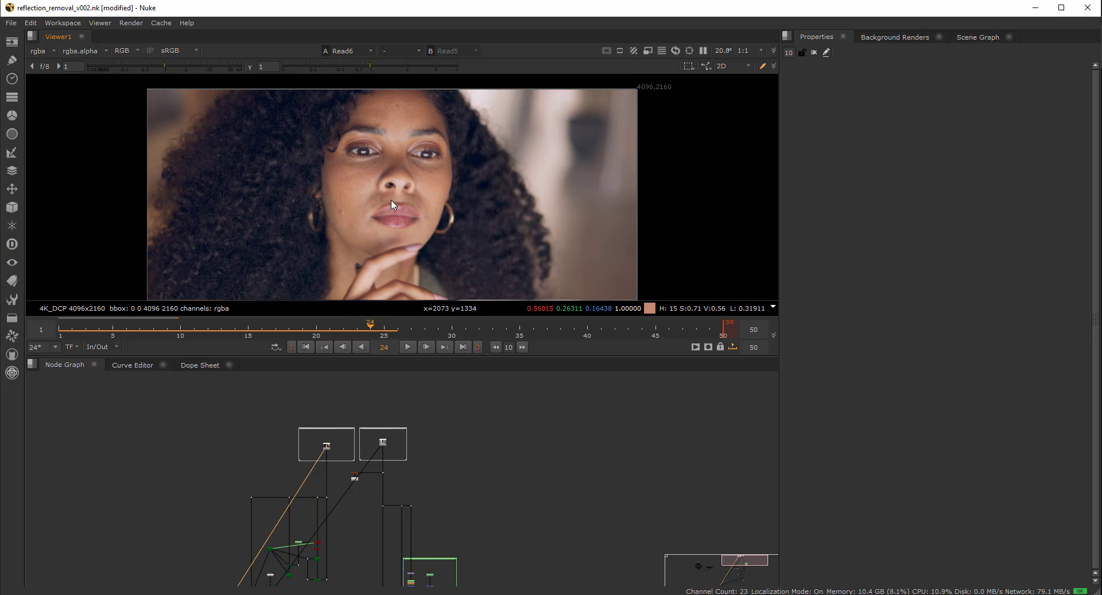
Display the Read5 glasses clip and scrub between frames 5 and 28 to study the lens reflection.
drag(353, 332, 256, 324)
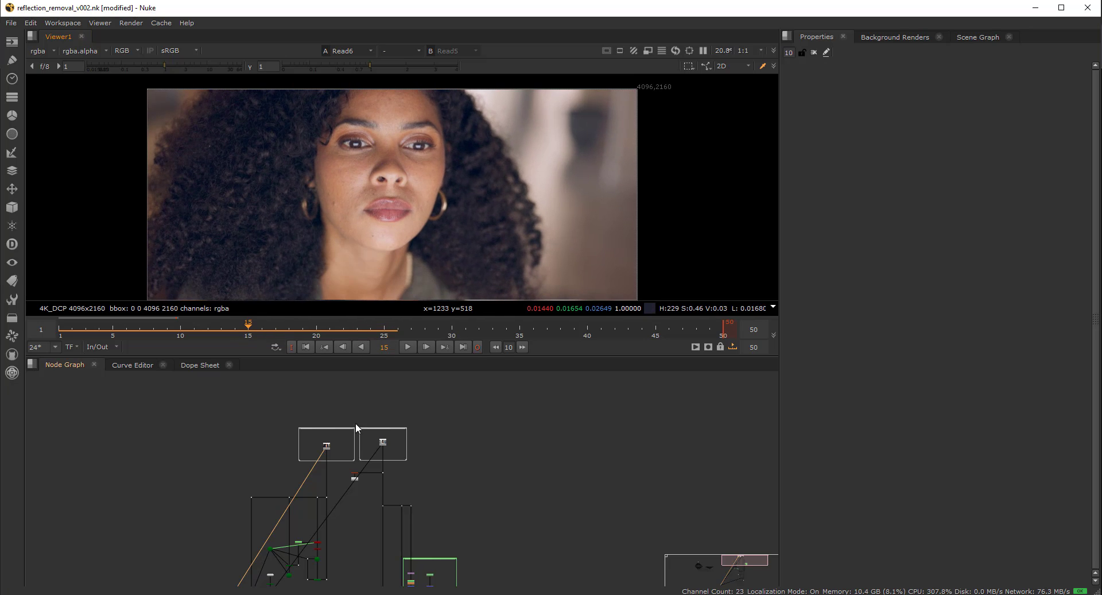
click(383, 442)
key(1)
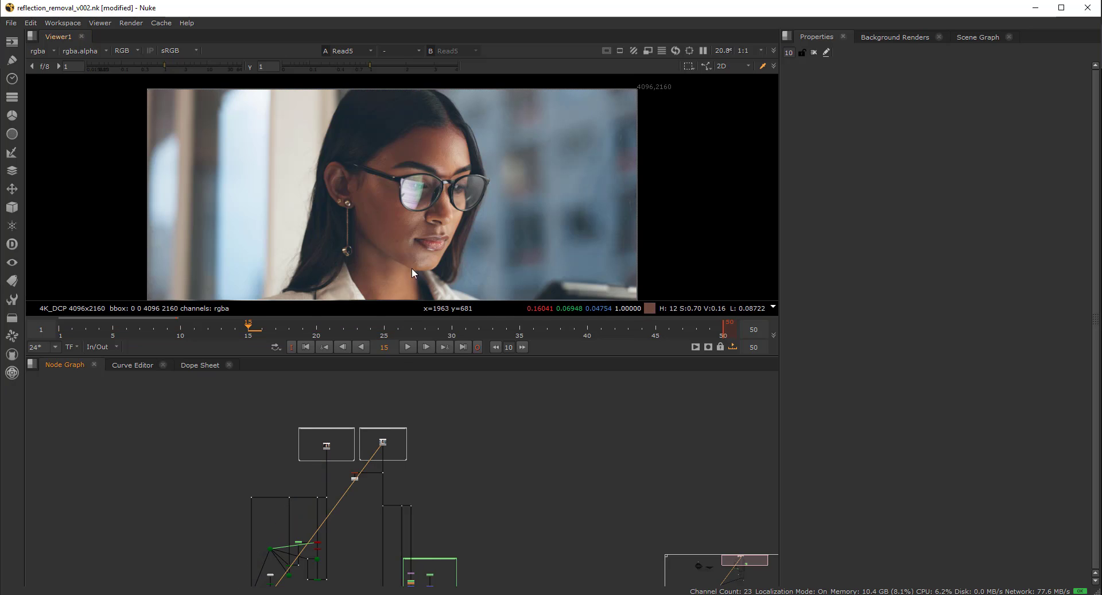
drag(232, 330, 114, 321)
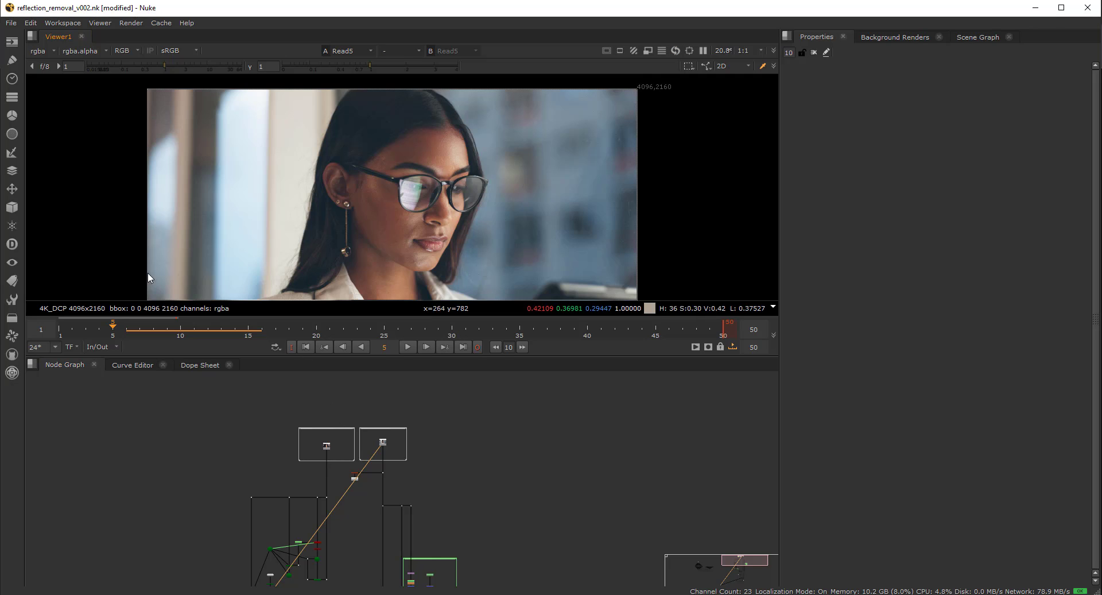
key(Right)
key(Right)
click(425, 337)
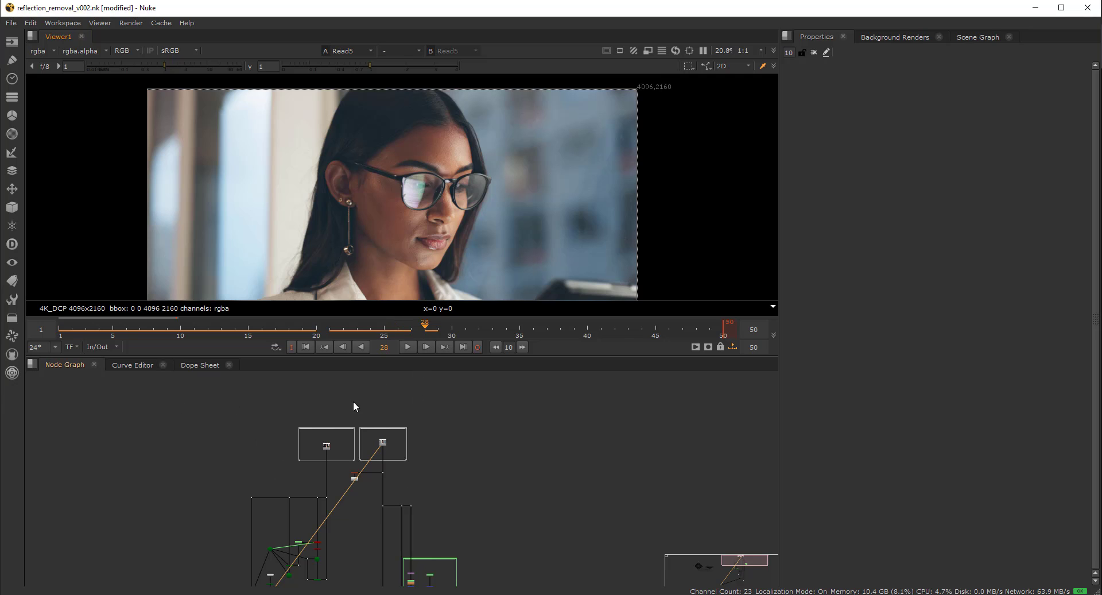
drag(403, 330, 332, 332)
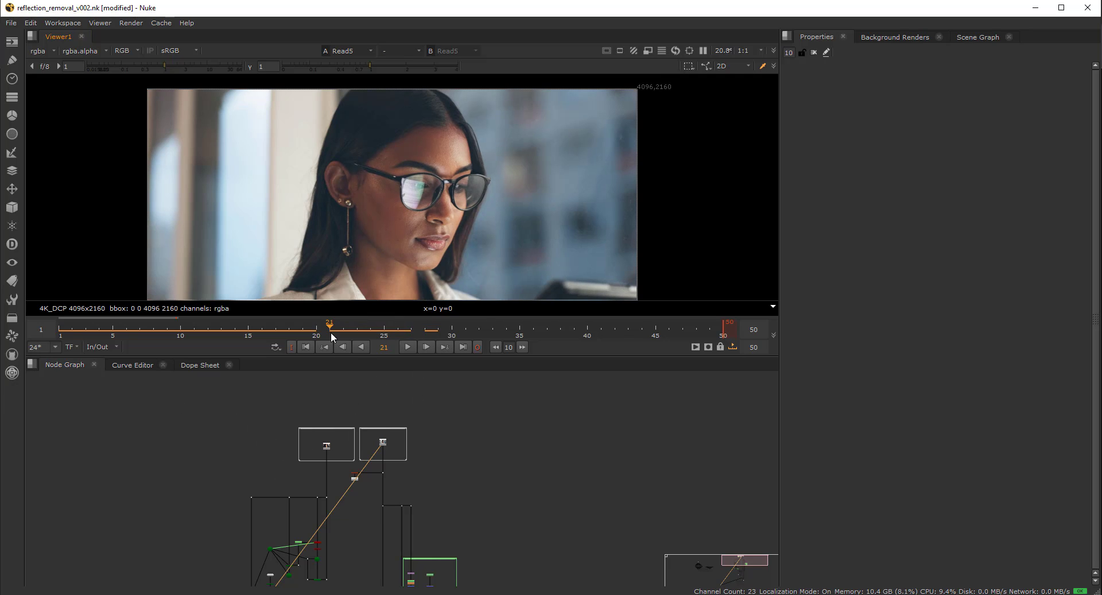
Display the Read2 render beside the eye controller branch at the end of the node tree.
middle_drag(395, 427, 395, 371)
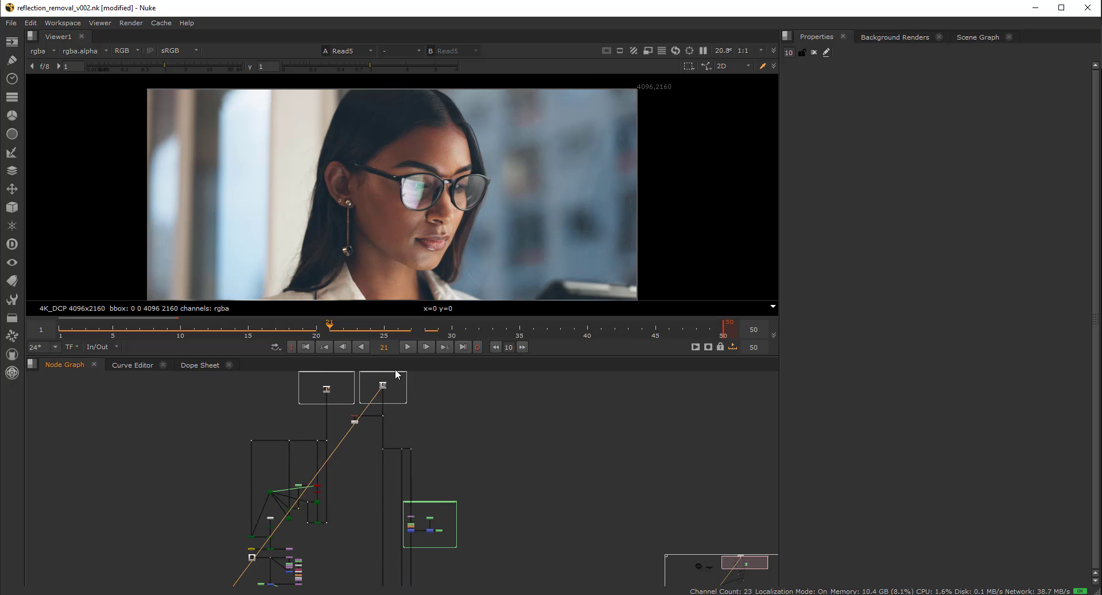
middle_drag(434, 574, 420, 419)
scroll(418, 422, down, 3)
scroll(402, 494, up, 3)
click(401, 499)
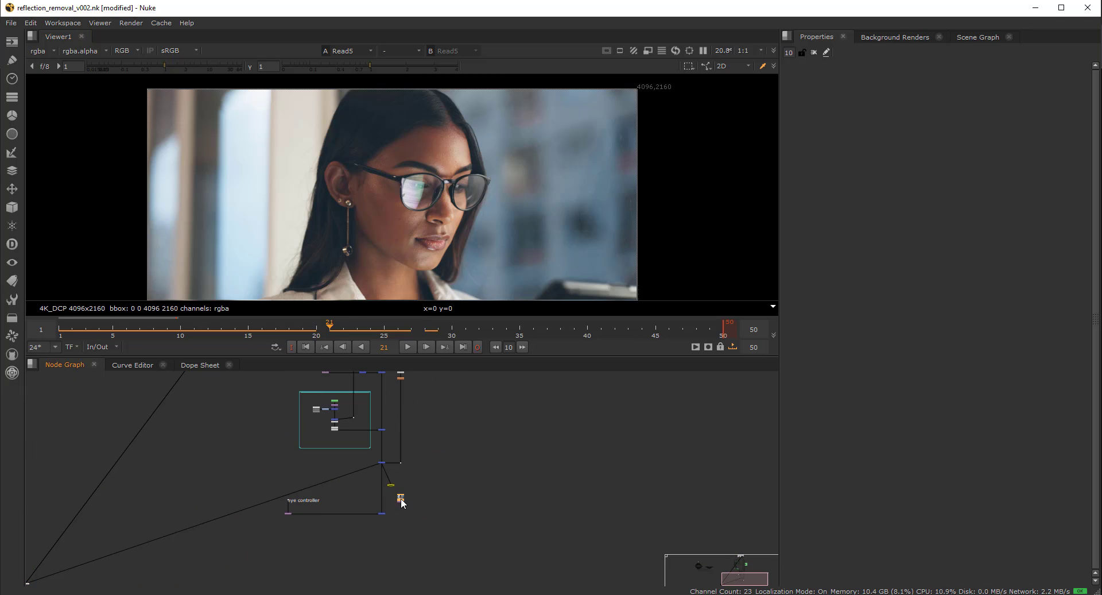
key(1)
Play the Read2 render from frame 1 to review the glasses without the reflection.
scroll(402, 497, down, 3)
middle_drag(443, 475, 442, 541)
click(306, 346)
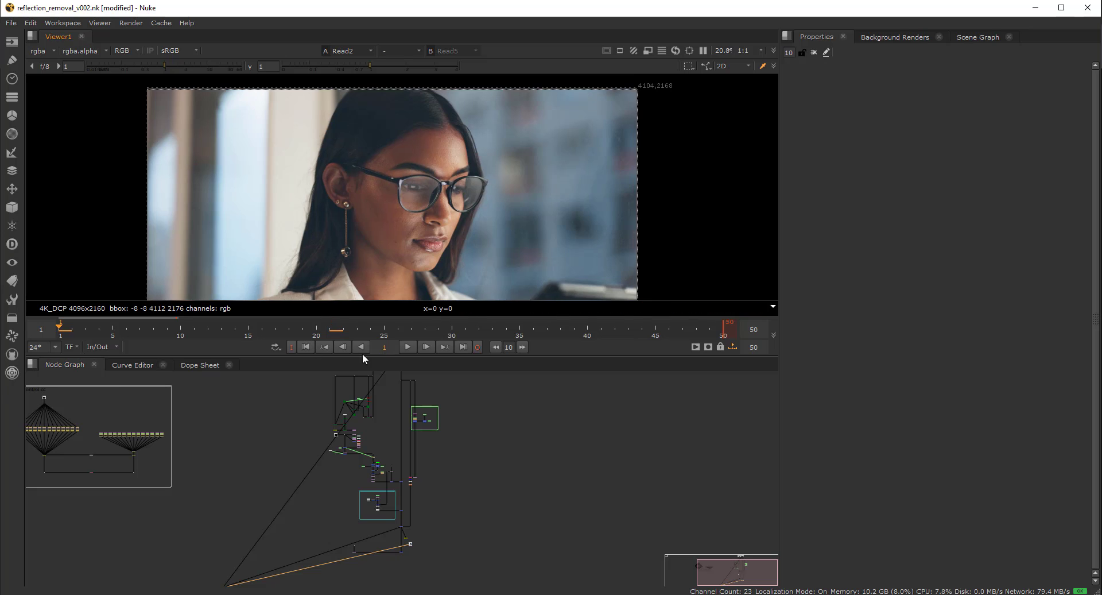
middle_drag(430, 232, 412, 250)
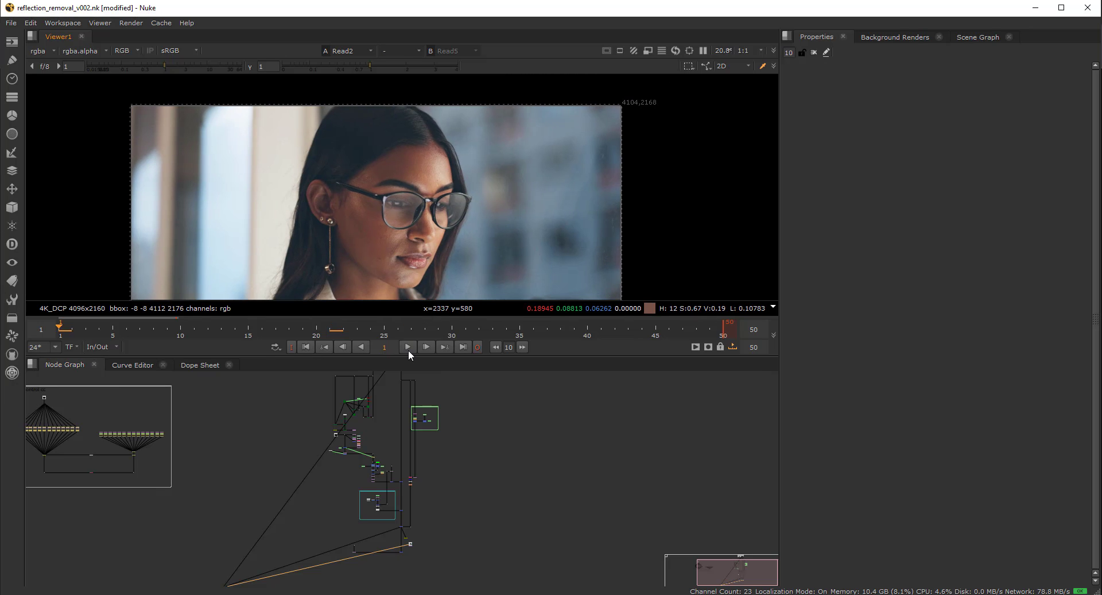
click(408, 348)
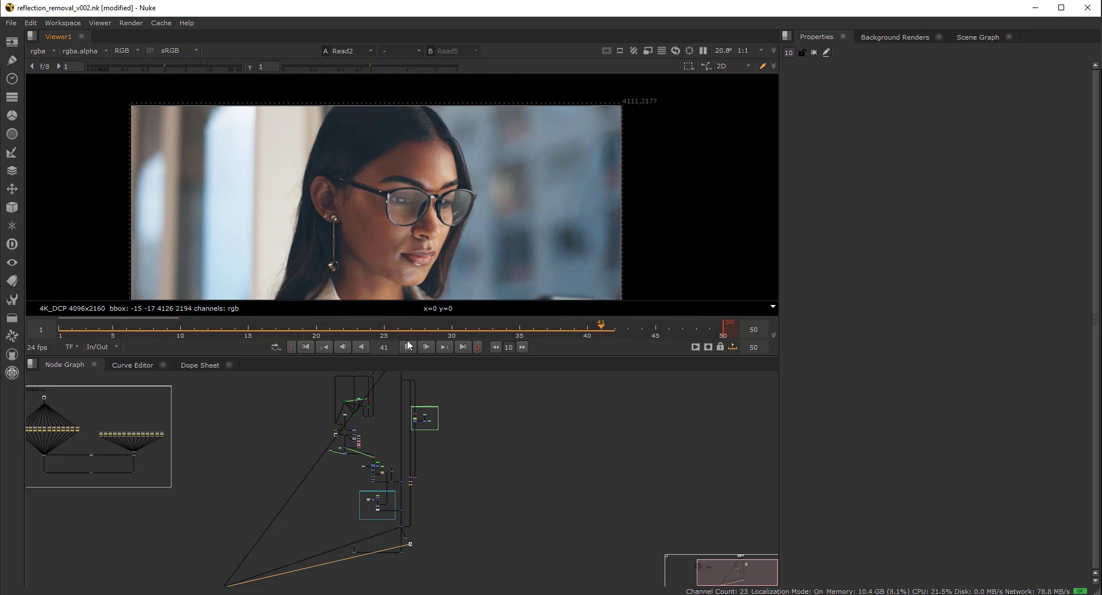
click(407, 343)
Compare the original Read5 plate with the Crop30 output of the finished render.
middle_drag(441, 399, 434, 444)
click(395, 395)
key(1)
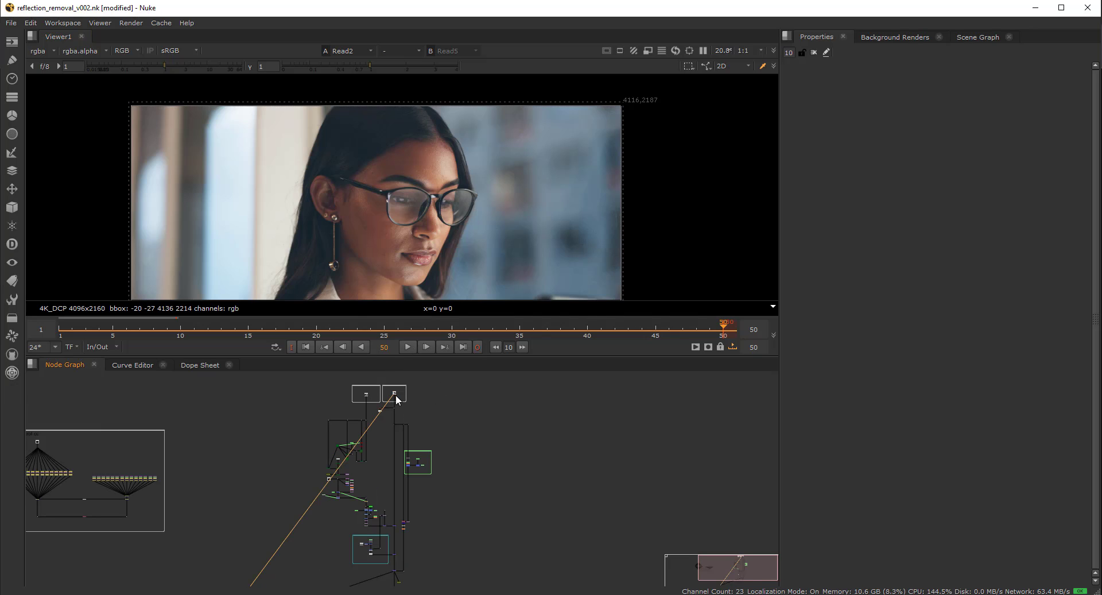
middle_drag(406, 579, 404, 502)
scroll(404, 503, up, 3)
click(405, 511)
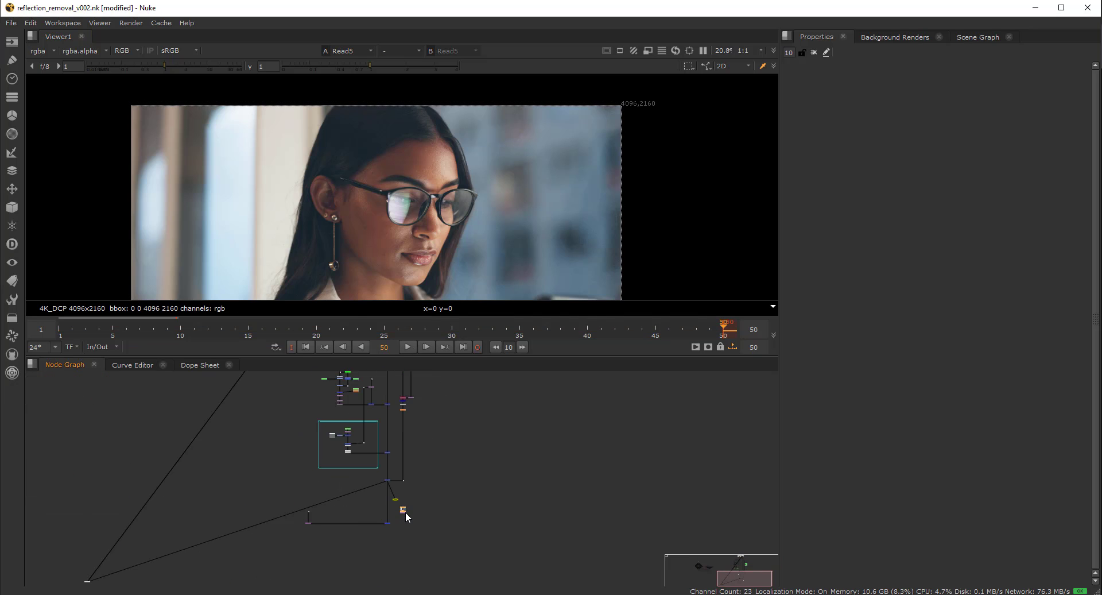
key(1)
scroll(405, 511, up, 5)
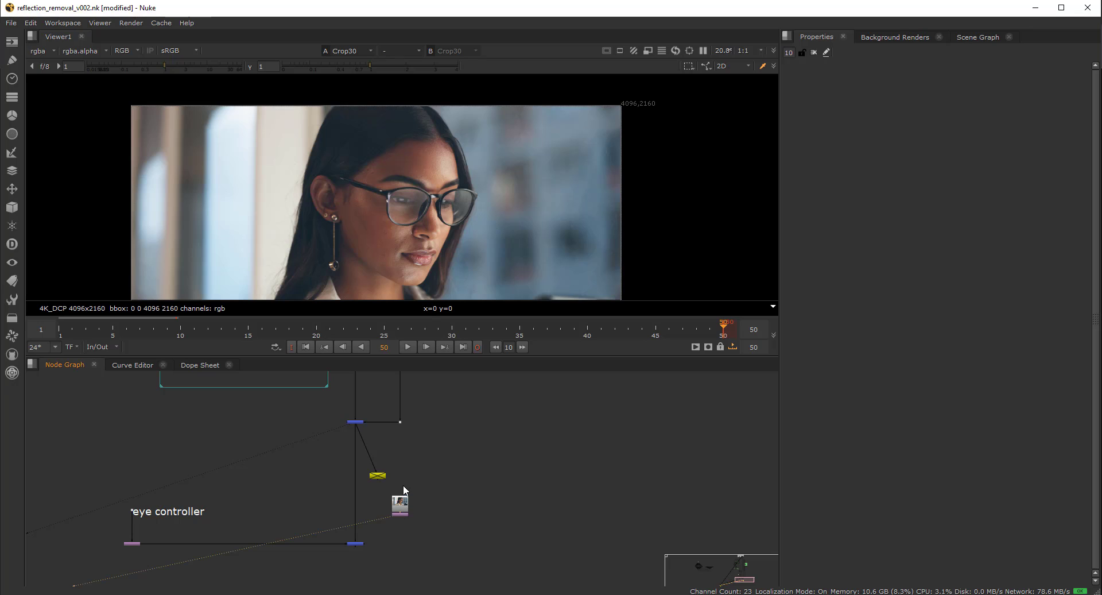
Display Dot1 directly below the source plate to see the original reflection again.
scroll(403, 485, down, 5)
middle_drag(413, 459, 430, 549)
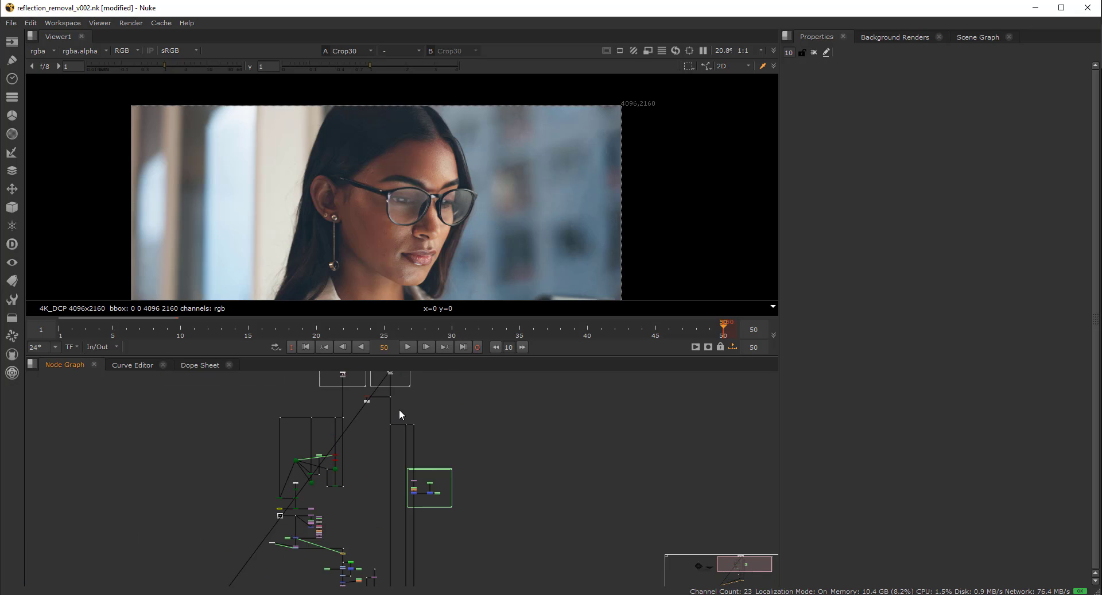
middle_drag(391, 385, 387, 400)
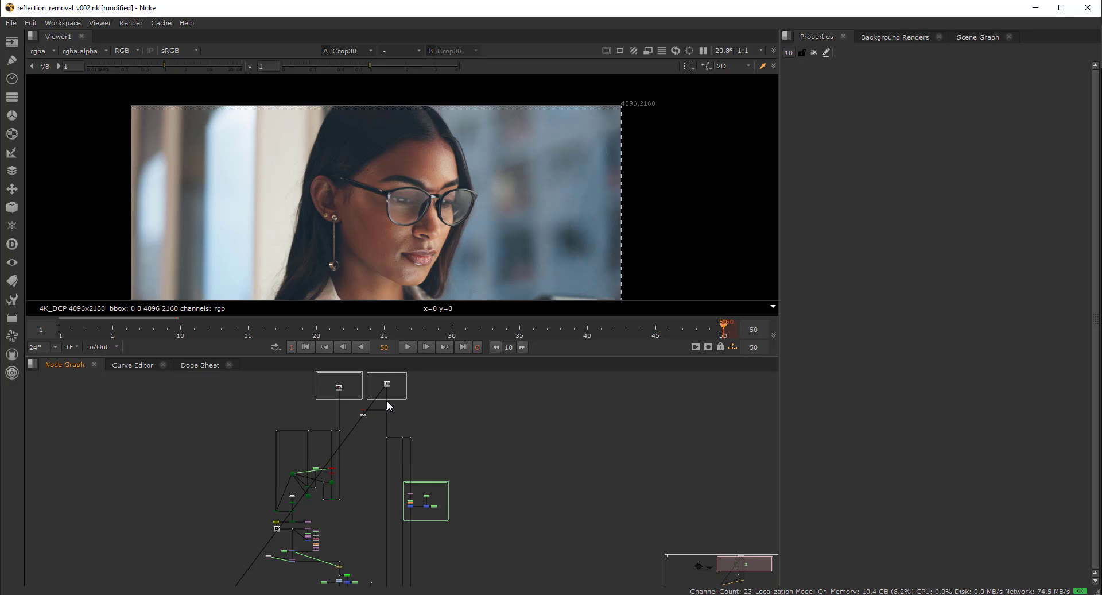
drag(391, 404, 377, 420)
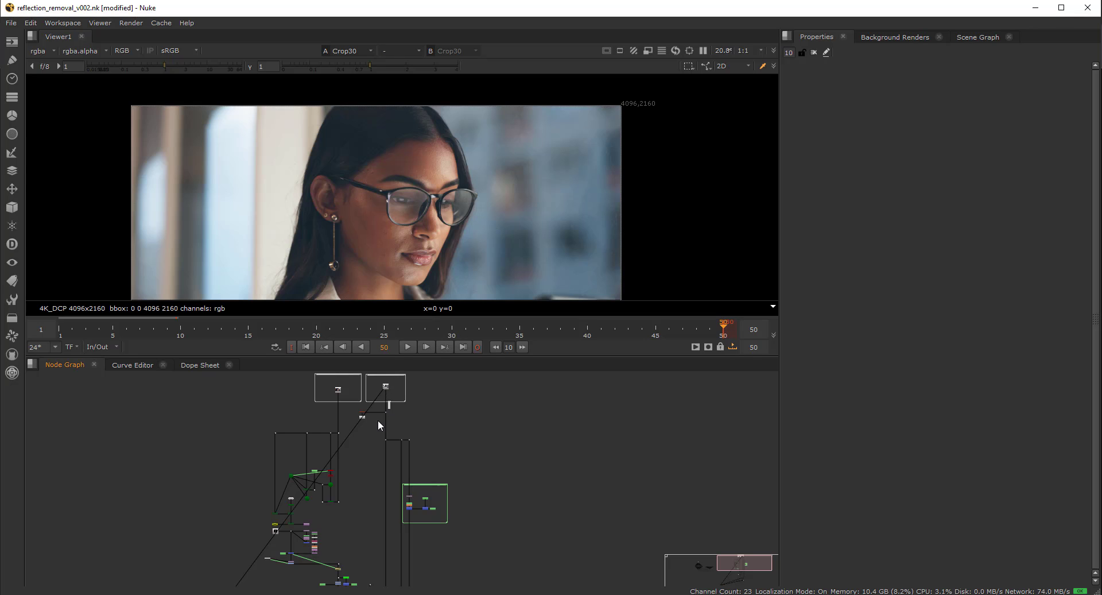
key(1)
Examine the source replacement plate and source plate backdrops at the start of the node tree.
scroll(402, 443, down, 3)
middle_drag(411, 459, 408, 419)
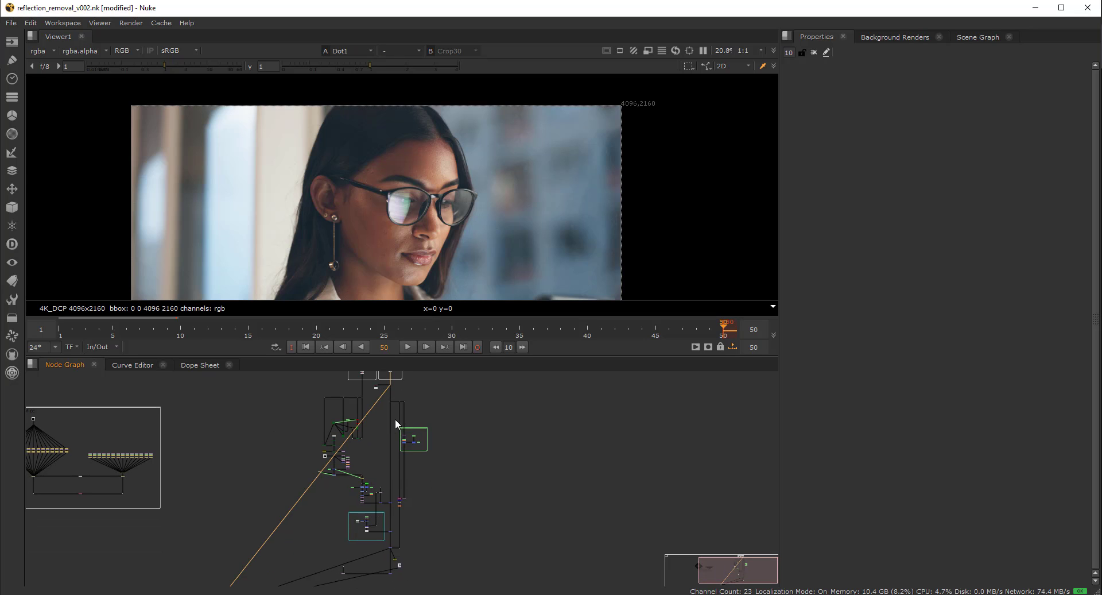
scroll(353, 422, up, 5)
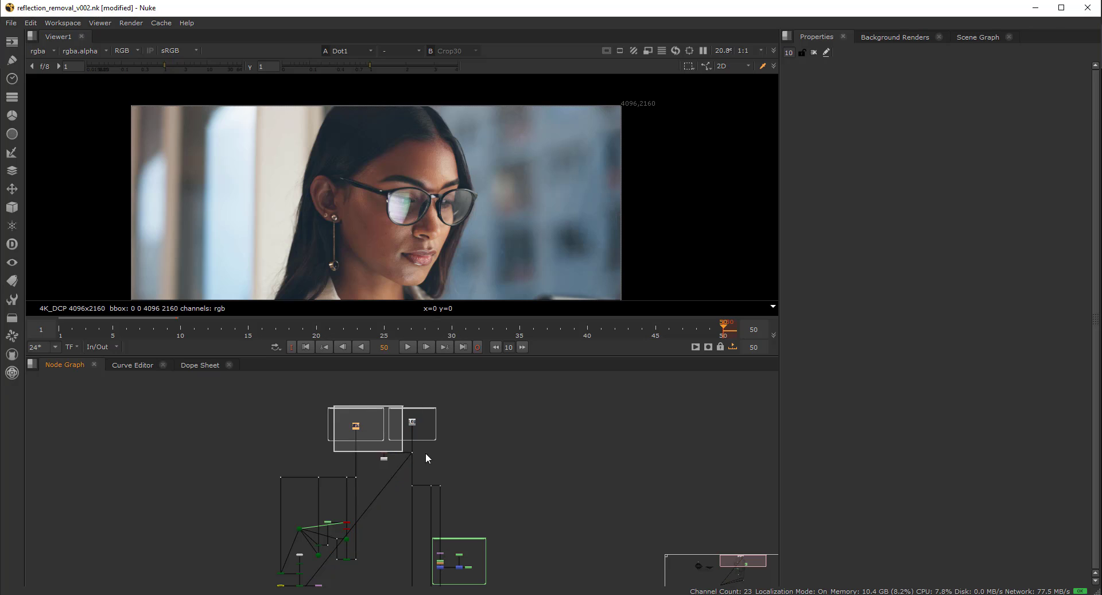
scroll(345, 404, up, 4)
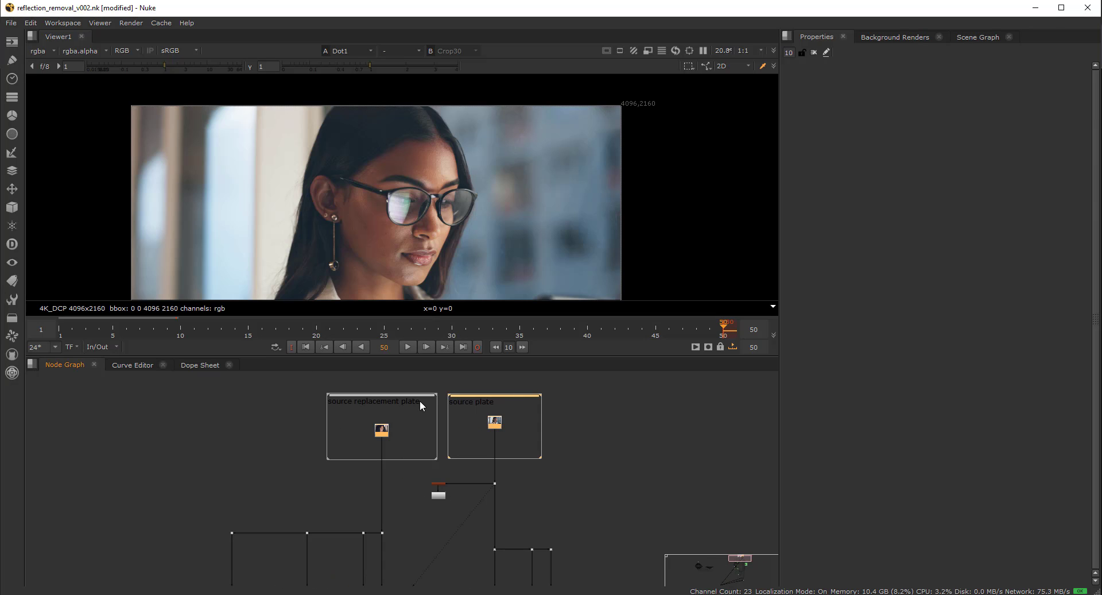
click(415, 422)
scroll(467, 501, down, 8)
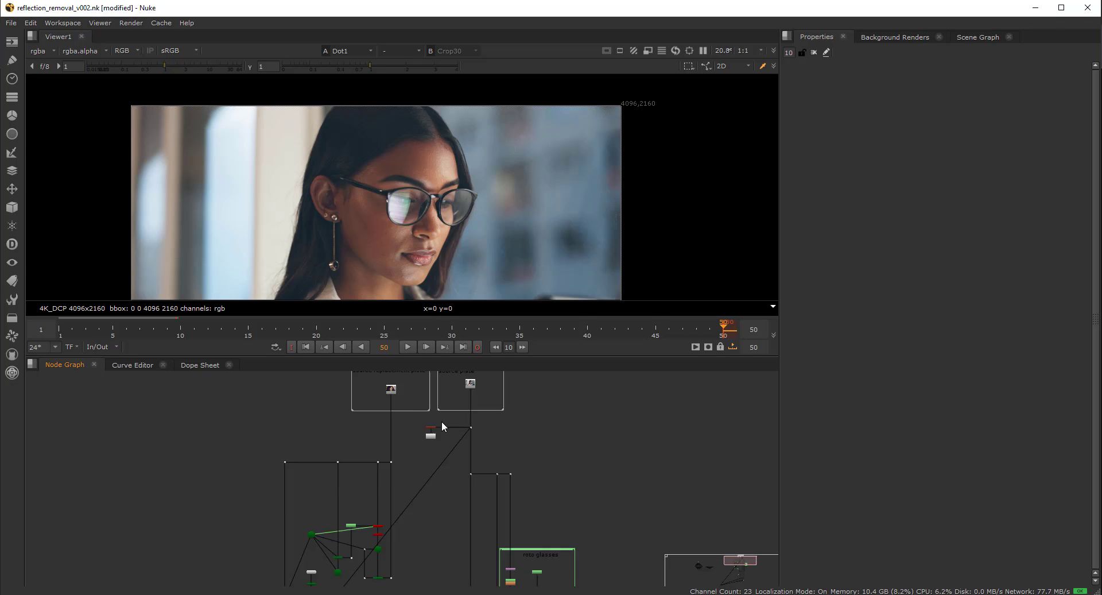
Display the Crop30 result beside the eye controller branch and play it from frame 1.
scroll(435, 534, up, 5)
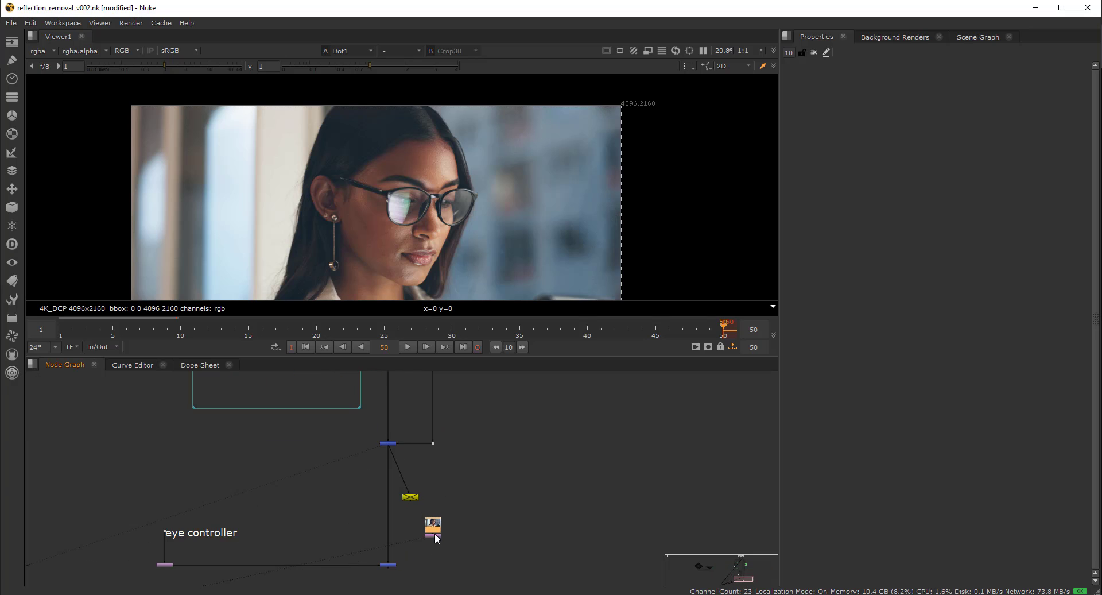
scroll(434, 521, down, 4)
middle_drag(439, 402, 431, 574)
mouse_move(421, 462)
middle_down()
mouse_move(418, 490)
mouse_move(413, 351)
middle_up()
middle_drag(410, 581, 412, 417)
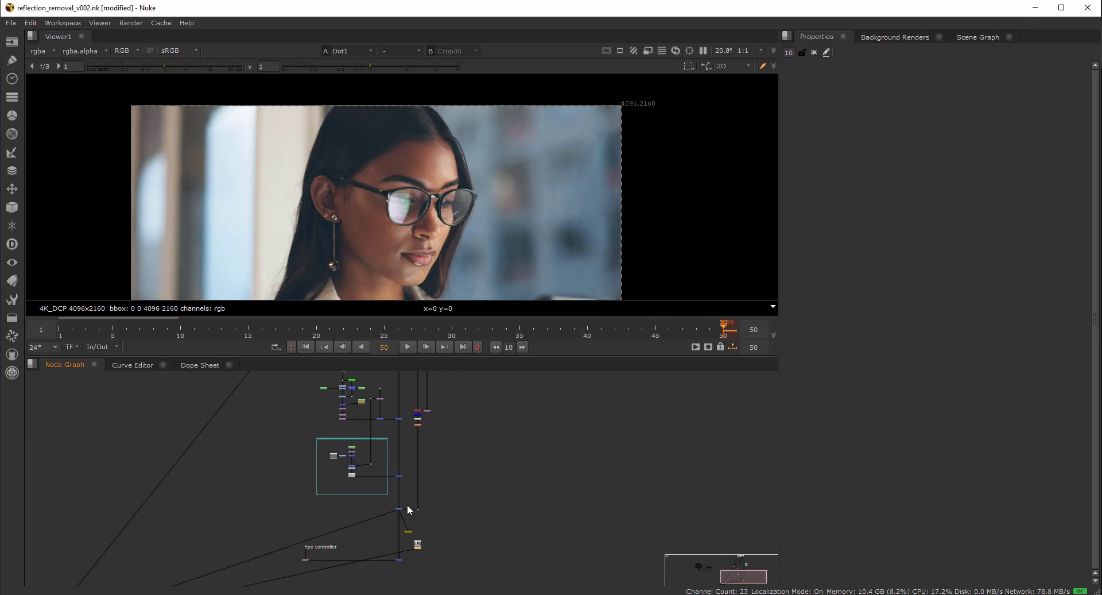
key(1)
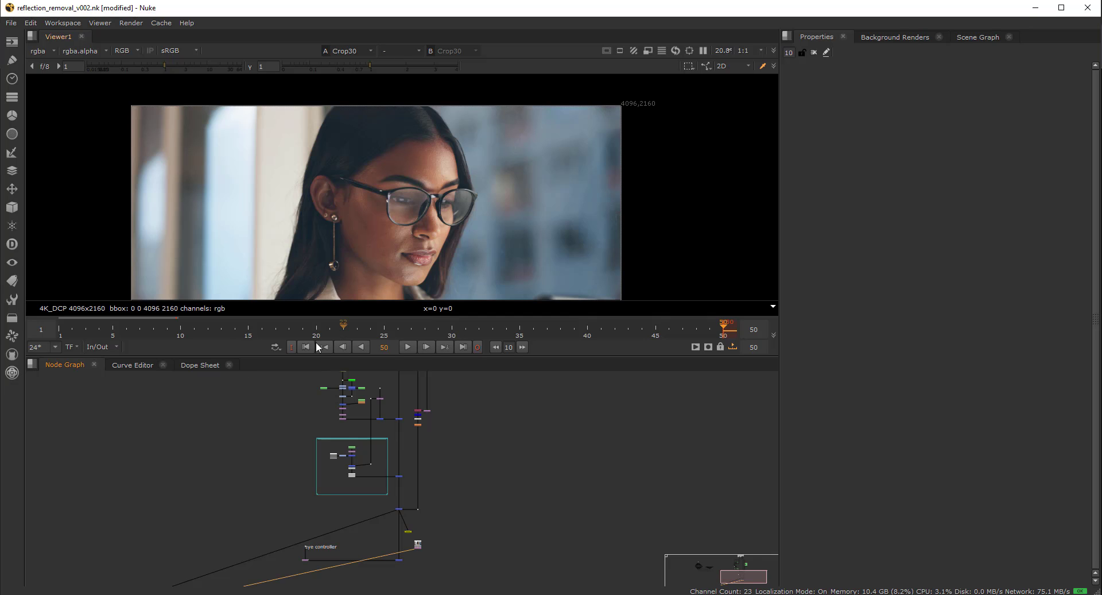
click(309, 347)
click(408, 347)
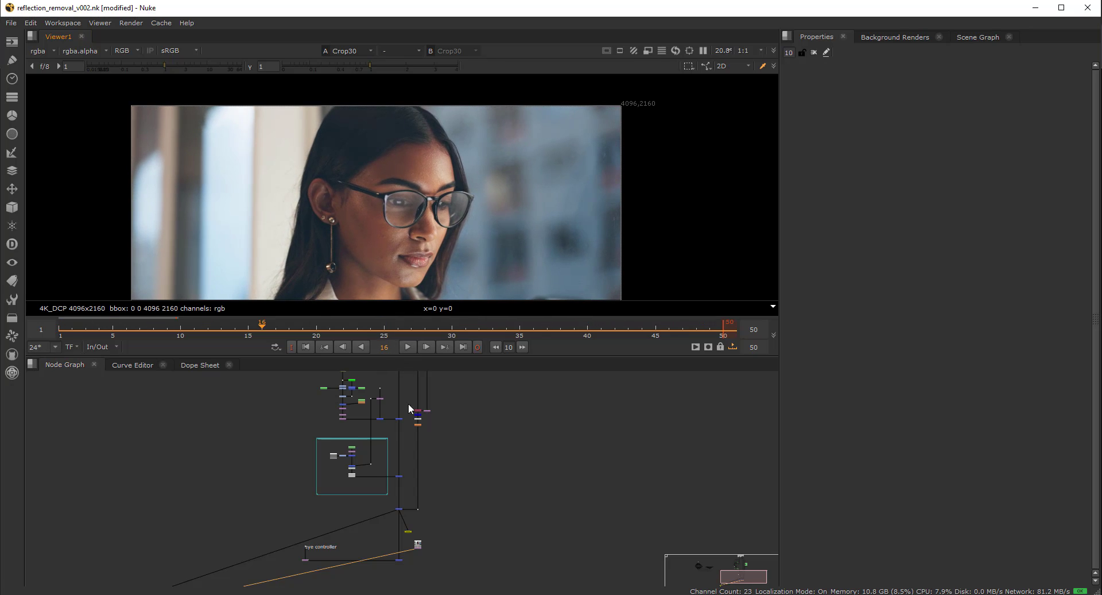
Switch from the finished result back to the source plate at Dot1.
middle_drag(408, 403, 414, 477)
middle_drag(294, 429, 292, 506)
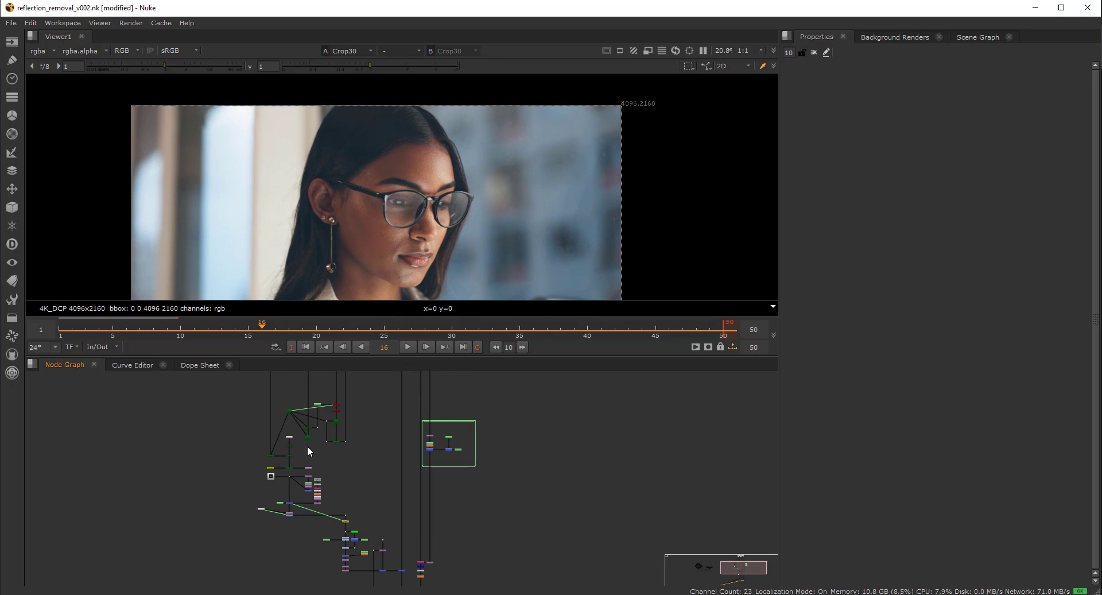
middle_drag(342, 439, 347, 505)
middle_drag(370, 465, 363, 488)
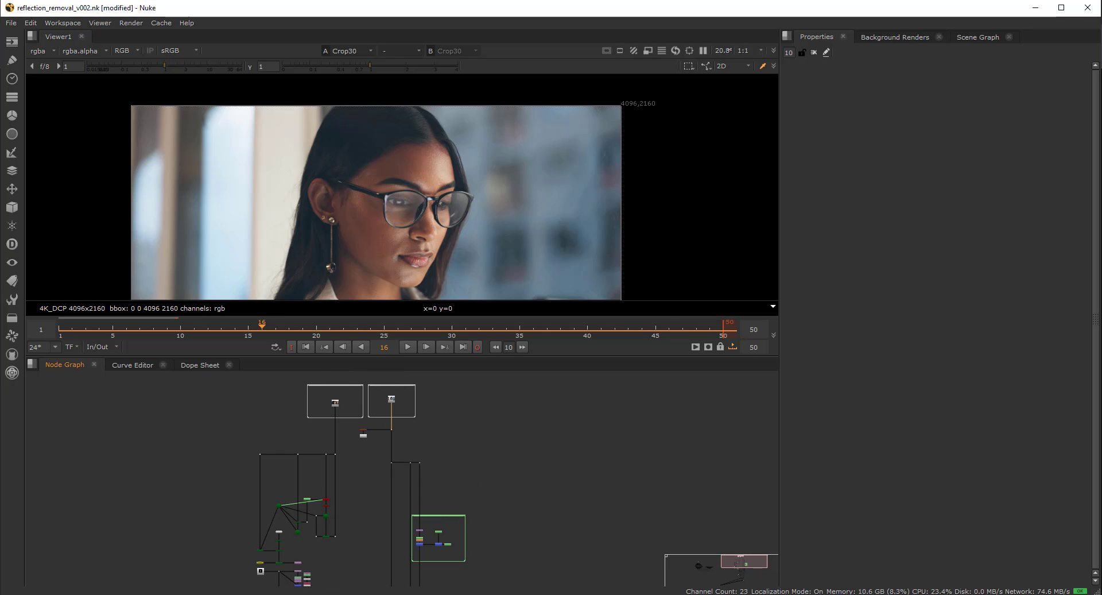
key(1)
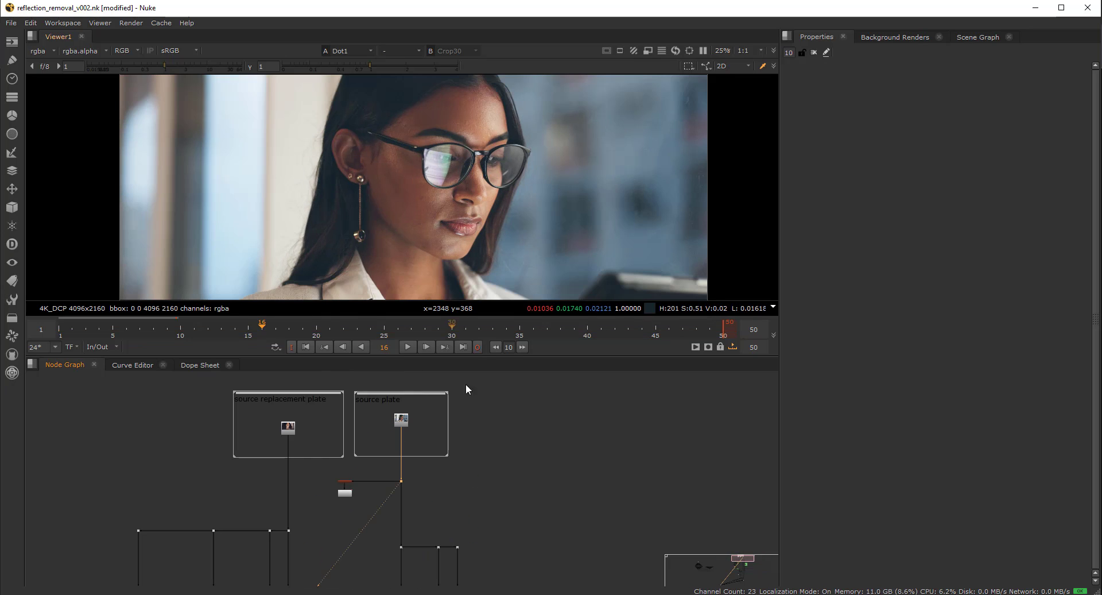
Inspect the bright reflection on the glasses lens nearest the ear up close in the source plate.
scroll(424, 494, down, 4)
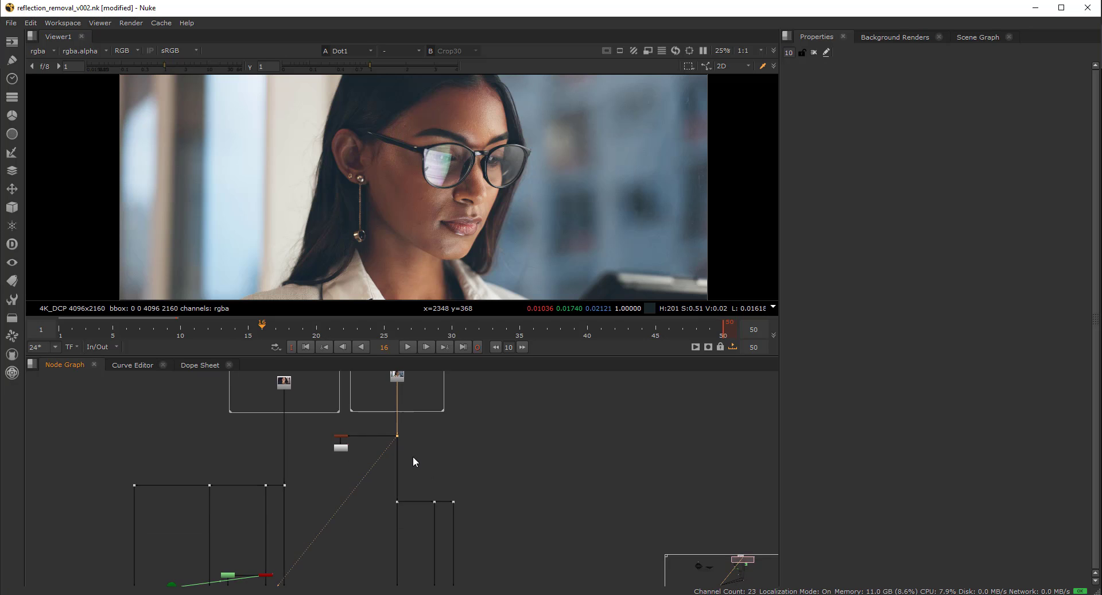
middle_drag(480, 482, 463, 515)
scroll(445, 209, up, 3)
middle_drag(444, 202, 442, 232)
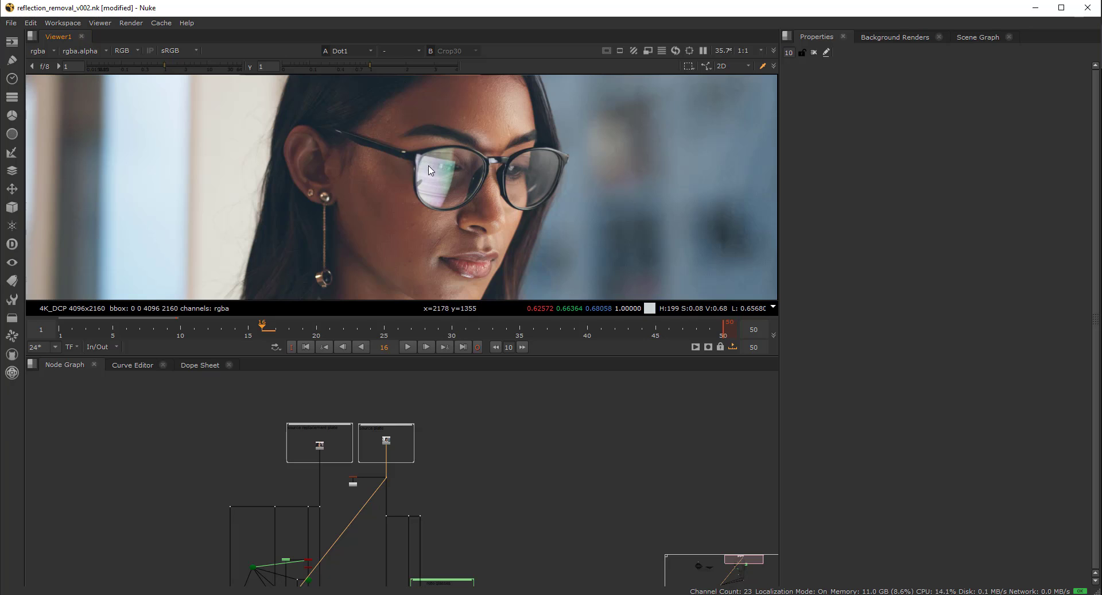
scroll(427, 177, up, 1)
scroll(451, 181, up, 2)
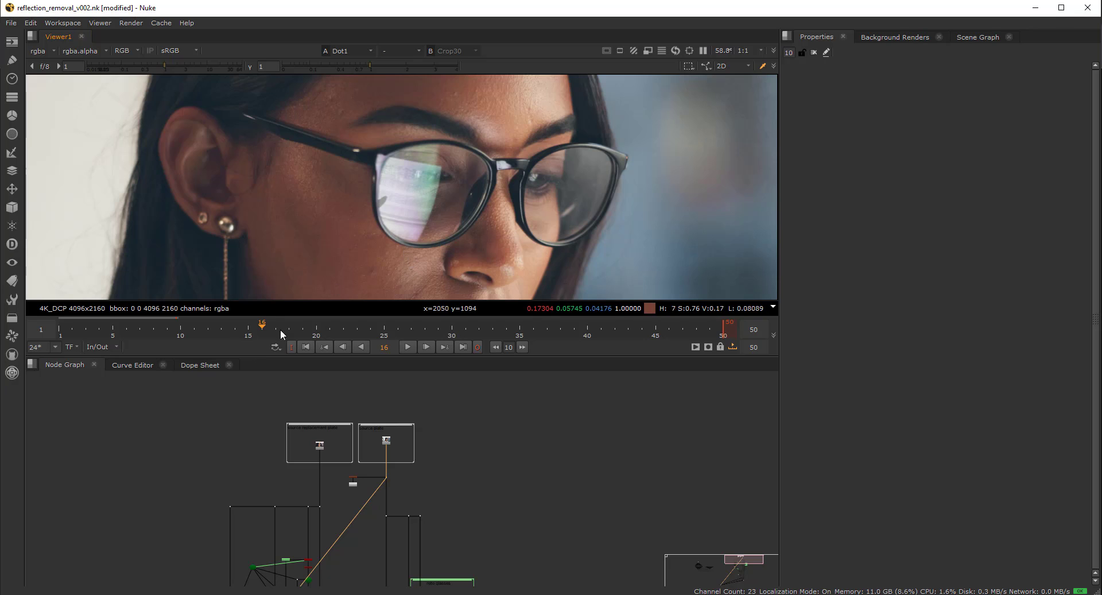
Go to frame 1 and examine the lens reflection in the blue, red and green channels separately.
click(304, 347)
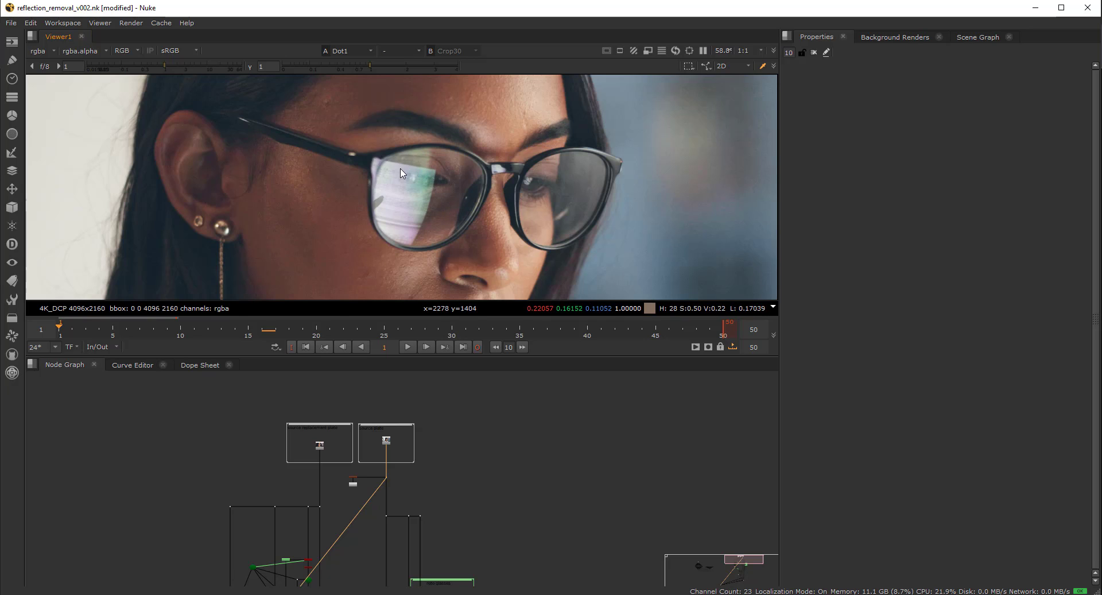
key(g)
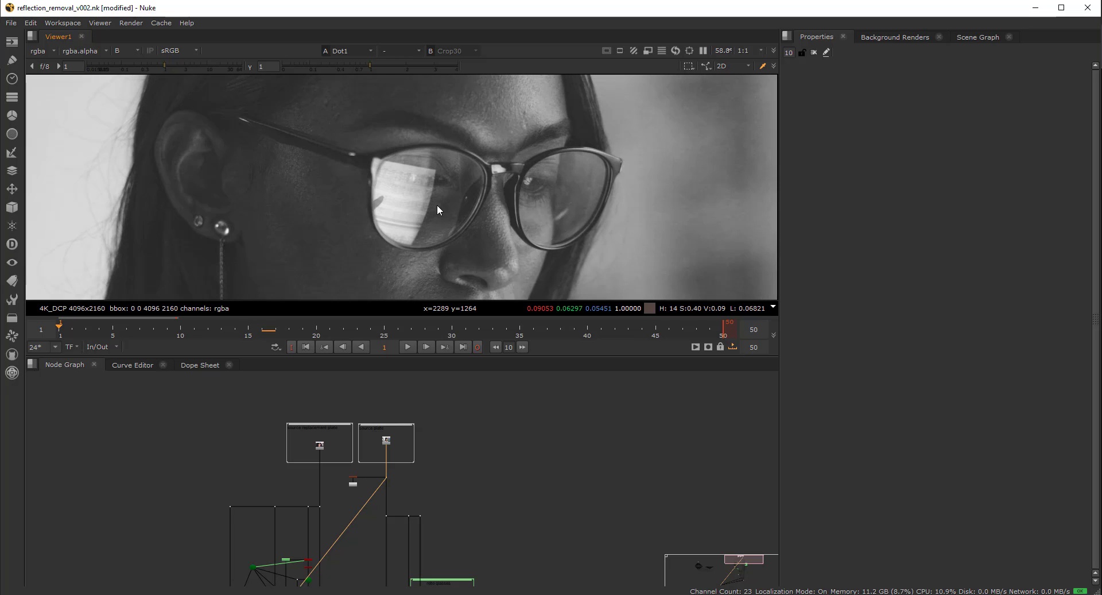
key(r)
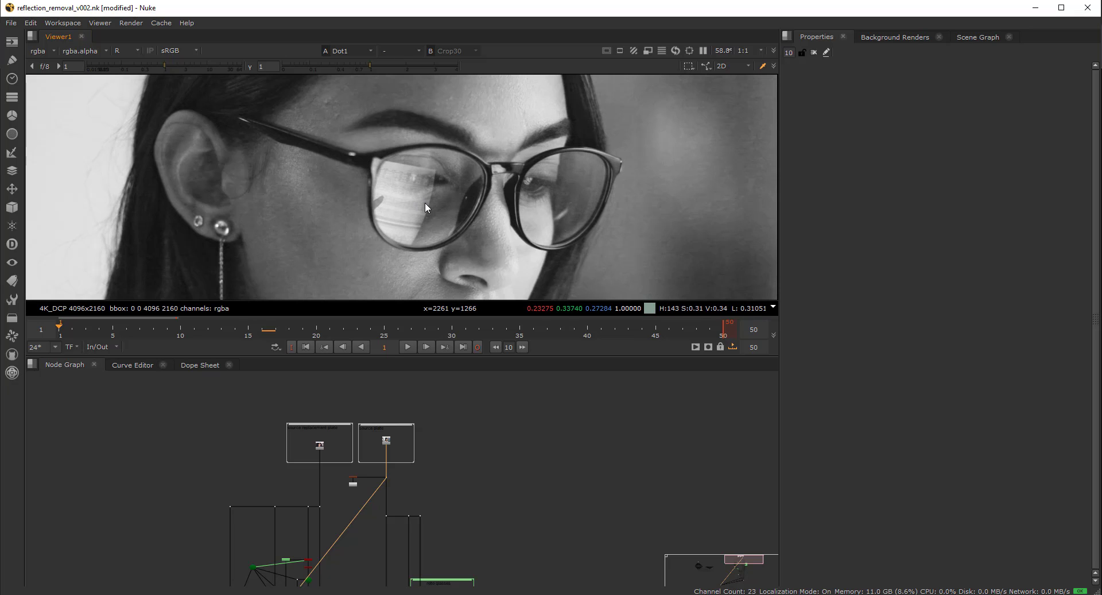
key(r)
key(r)
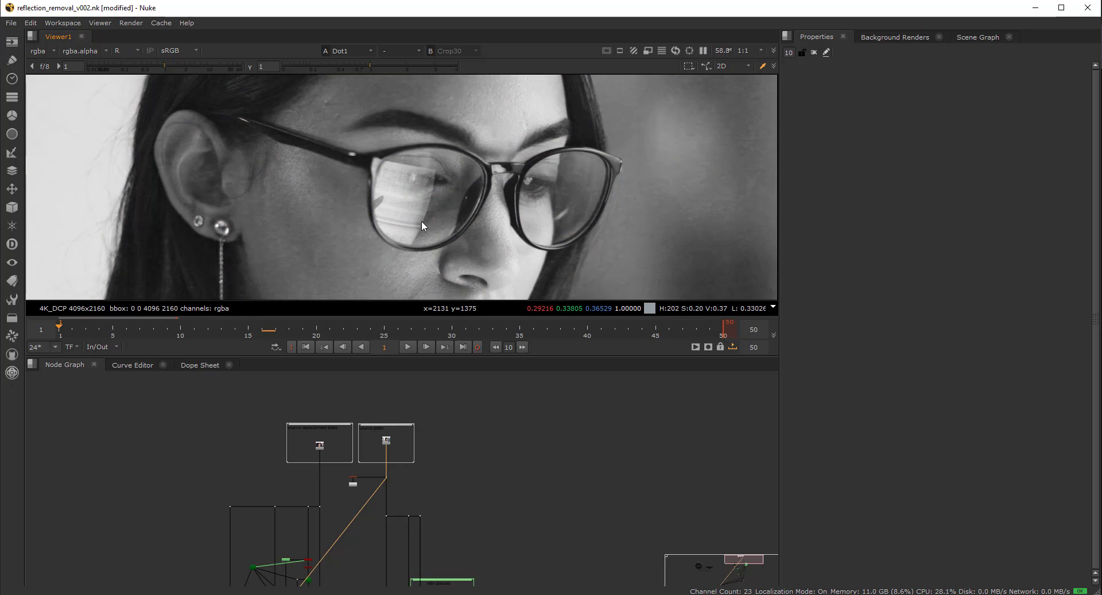
key(r)
key(r)
key(g)
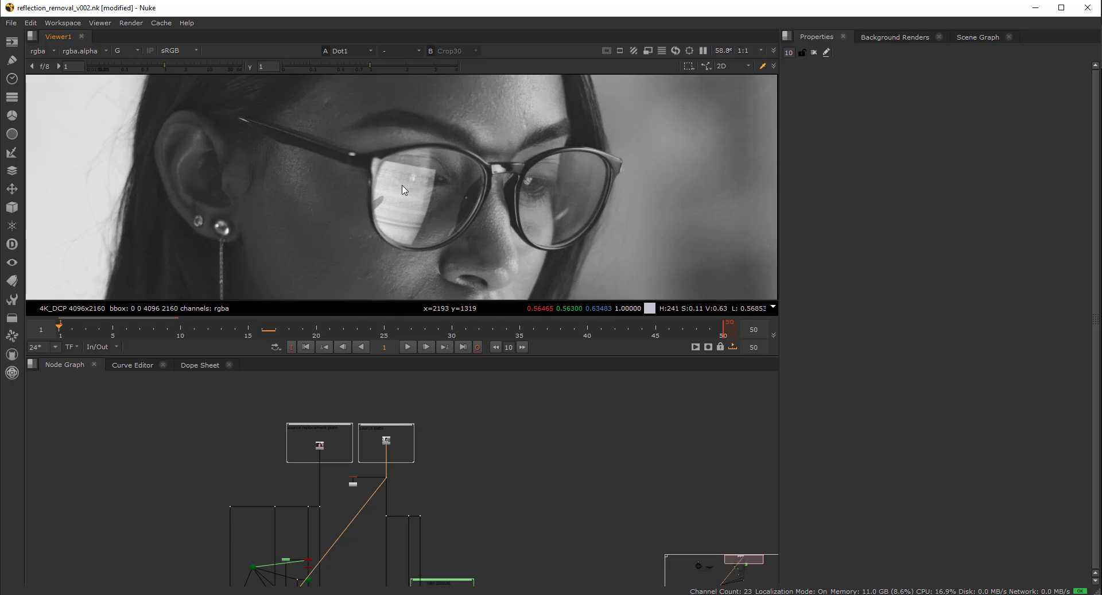
Compare the lens reflection in the red, green and blue channels up close, and return the view to full RGB.
key(b)
key(r)
key(g)
key(b)
scroll(410, 193, up, 6)
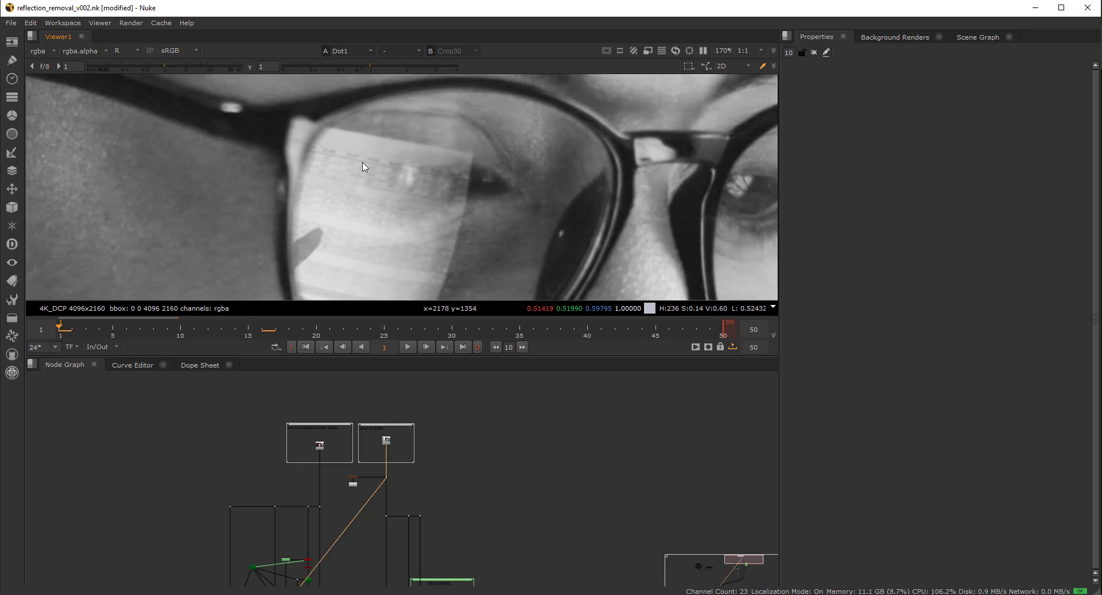
scroll(364, 167, up, 3)
key(b)
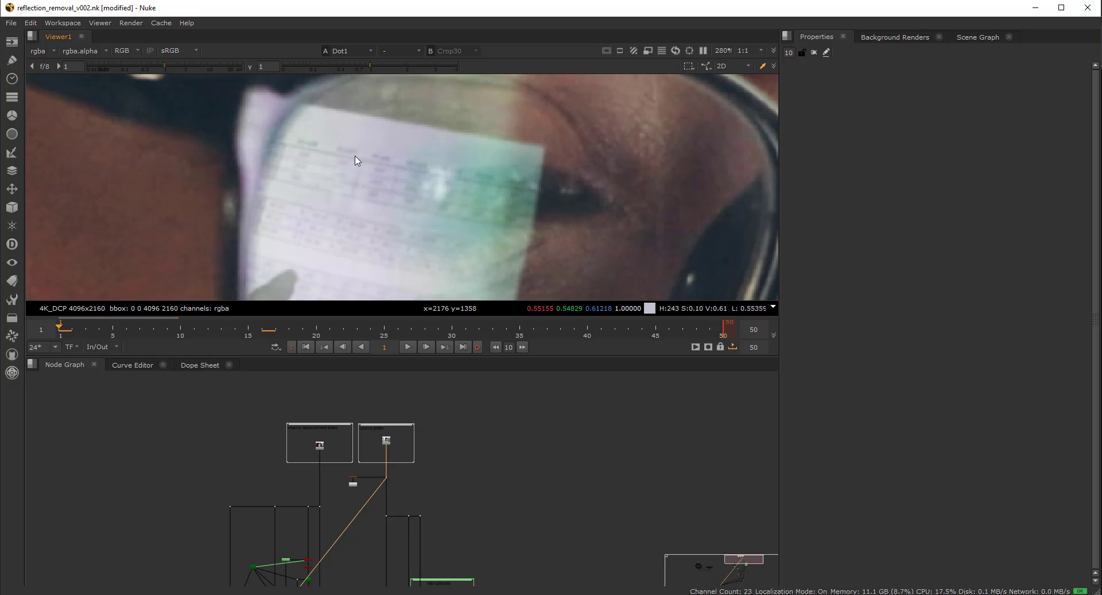
Examine the paper reflection on the lens nearest the ear in full colour, both up close and within the whole frame.
scroll(377, 156, down, 3)
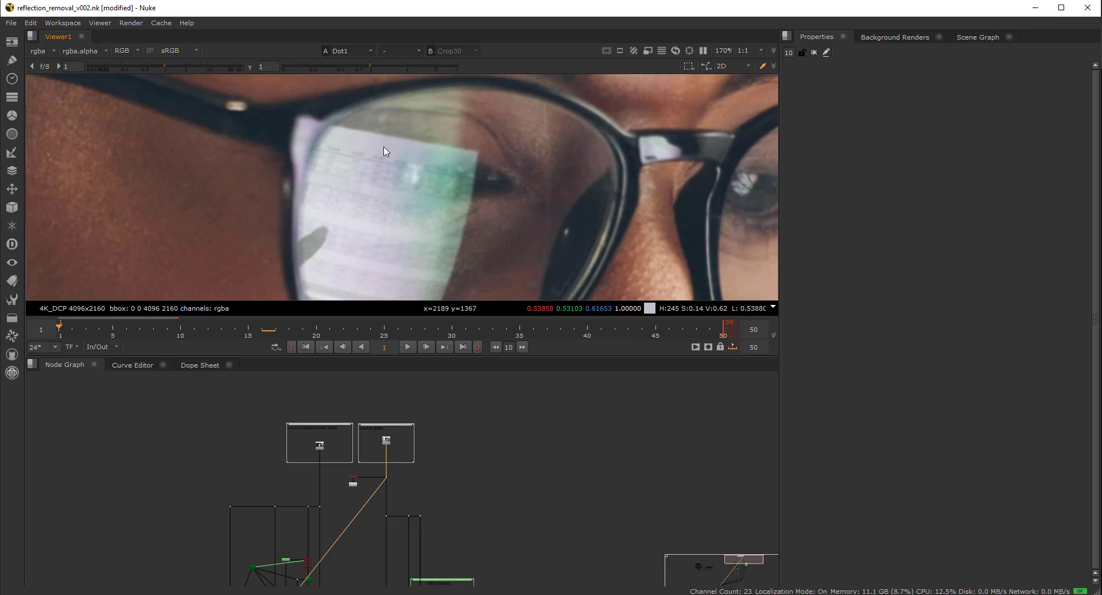
middle_drag(379, 223, 405, 183)
scroll(378, 112, up, 2)
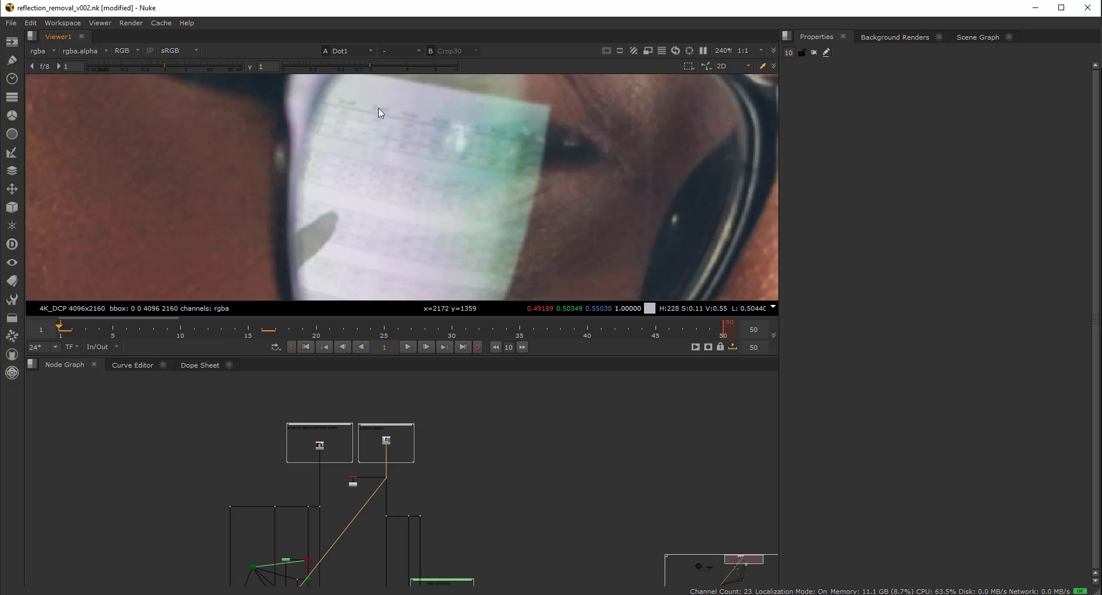
scroll(396, 189, down, 10)
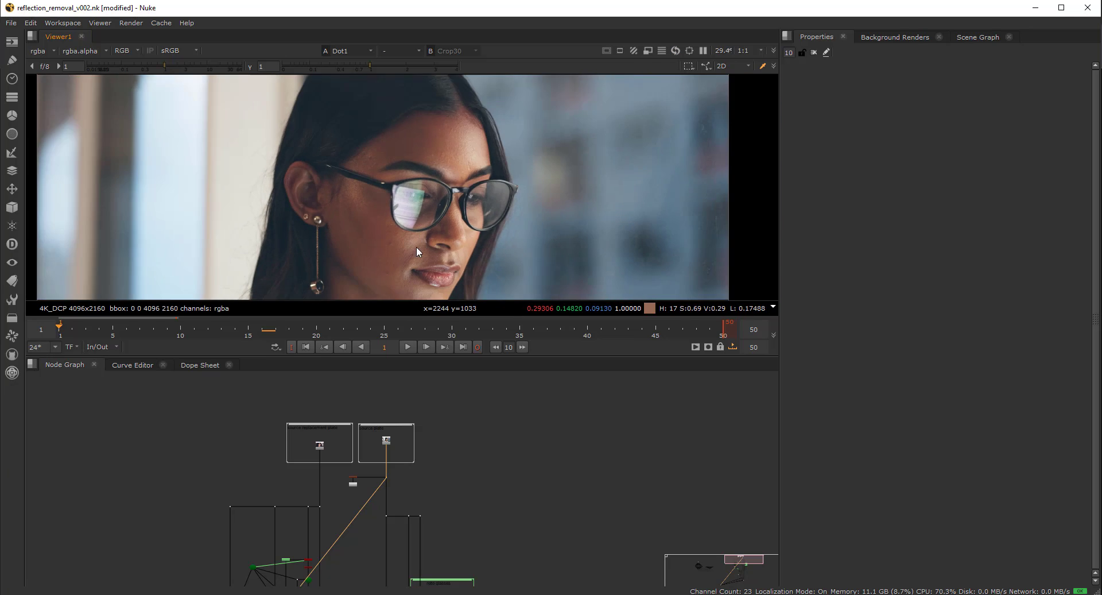
scroll(423, 201, down, 1)
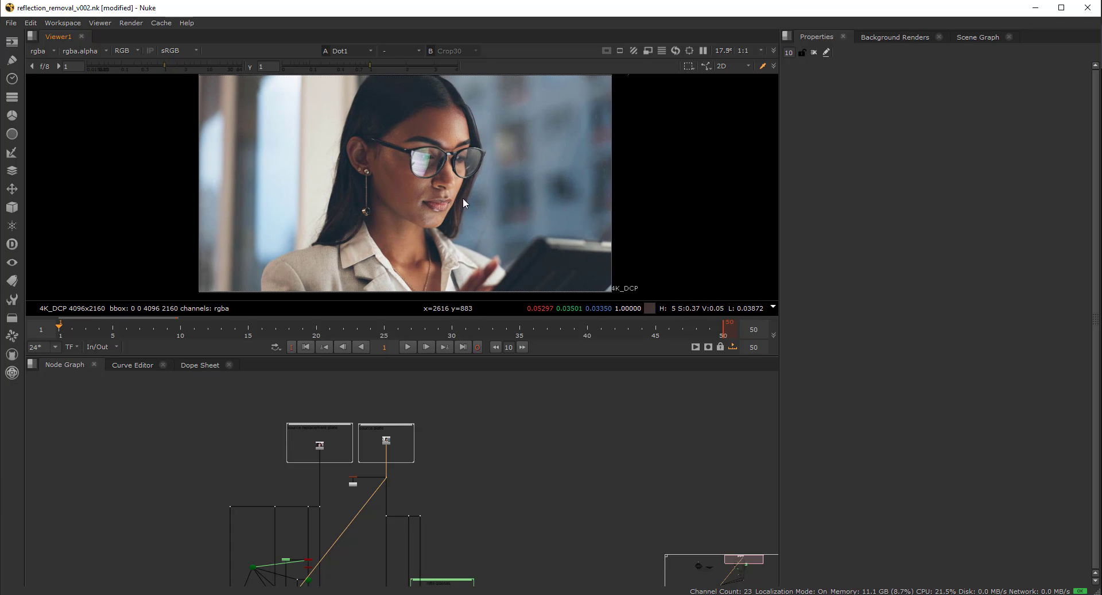
scroll(581, 252, up, 1)
scroll(435, 158, up, 10)
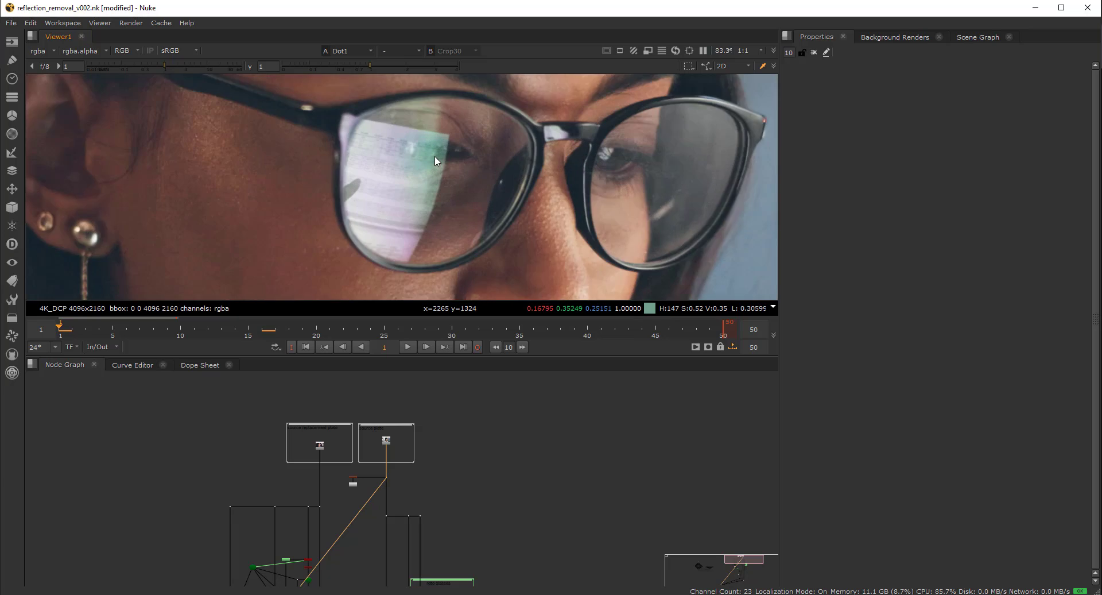
scroll(435, 157, up, 3)
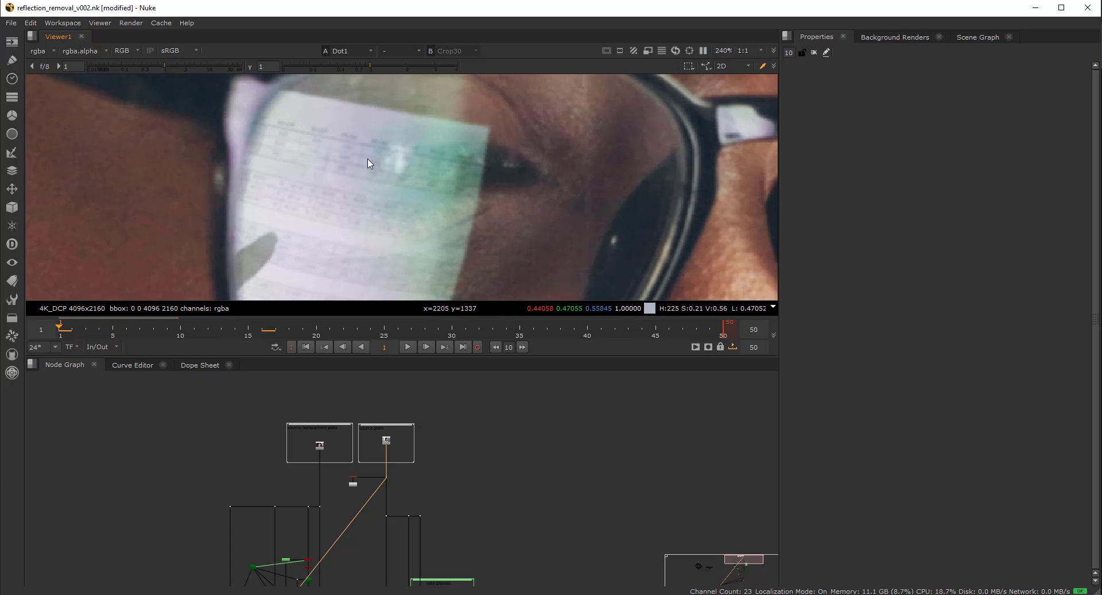
scroll(421, 227, down, 3)
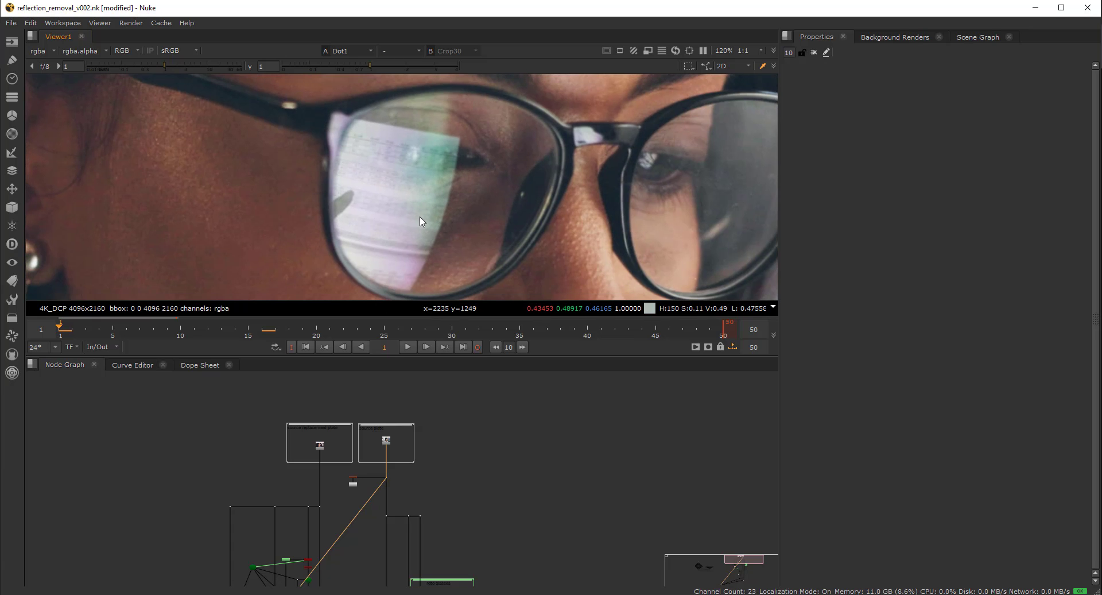
drag(351, 116, 438, 271)
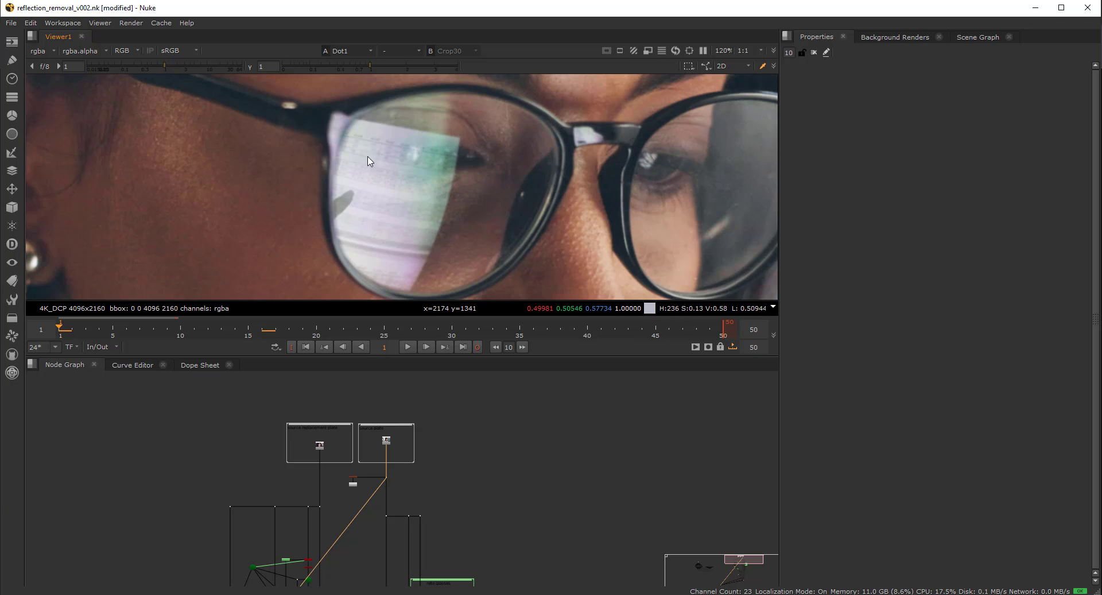
scroll(379, 175, up, 1)
scroll(378, 175, up, 2)
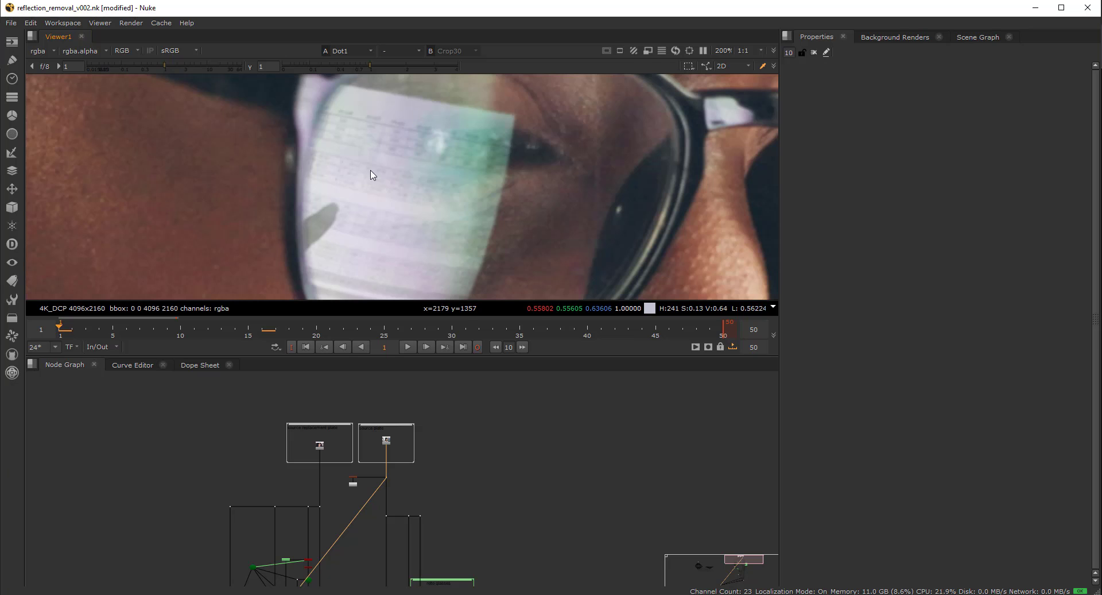
scroll(432, 184, down, 5)
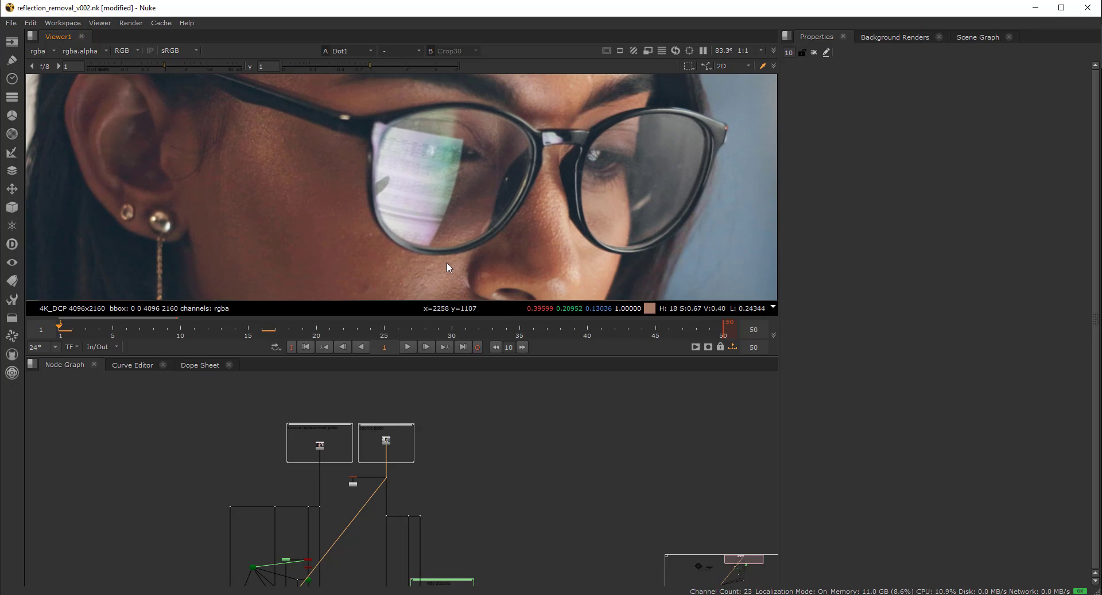
scroll(456, 221, down, 3)
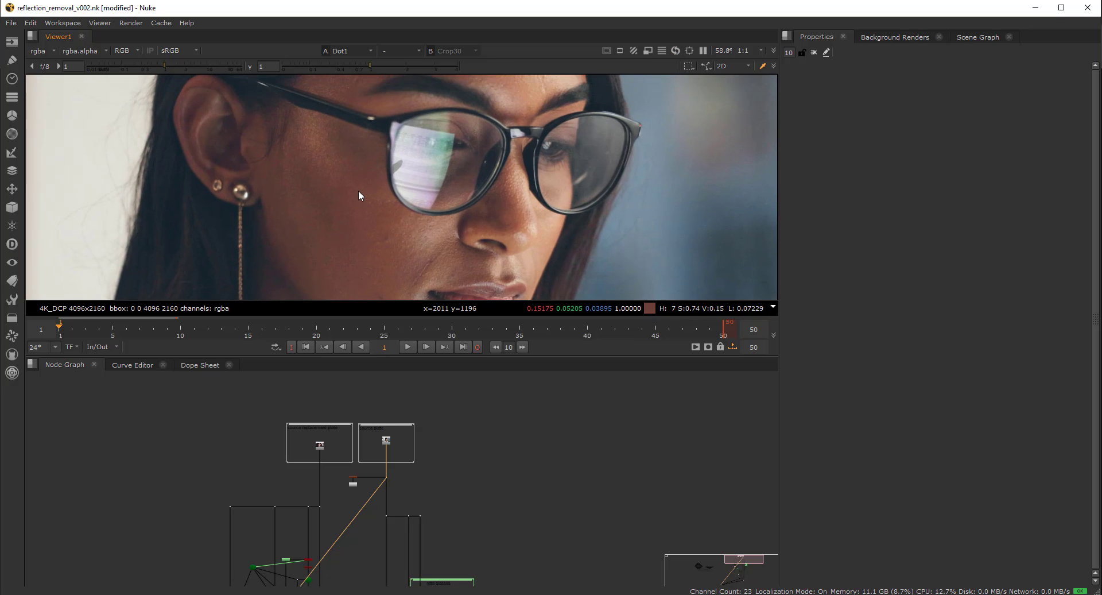
Mark a sample region over the reflection on the lens nearest the ear, shorten it to about 194x184 pixels, and clear it.
ctrl+shift+drag(358, 190, 420, 179)
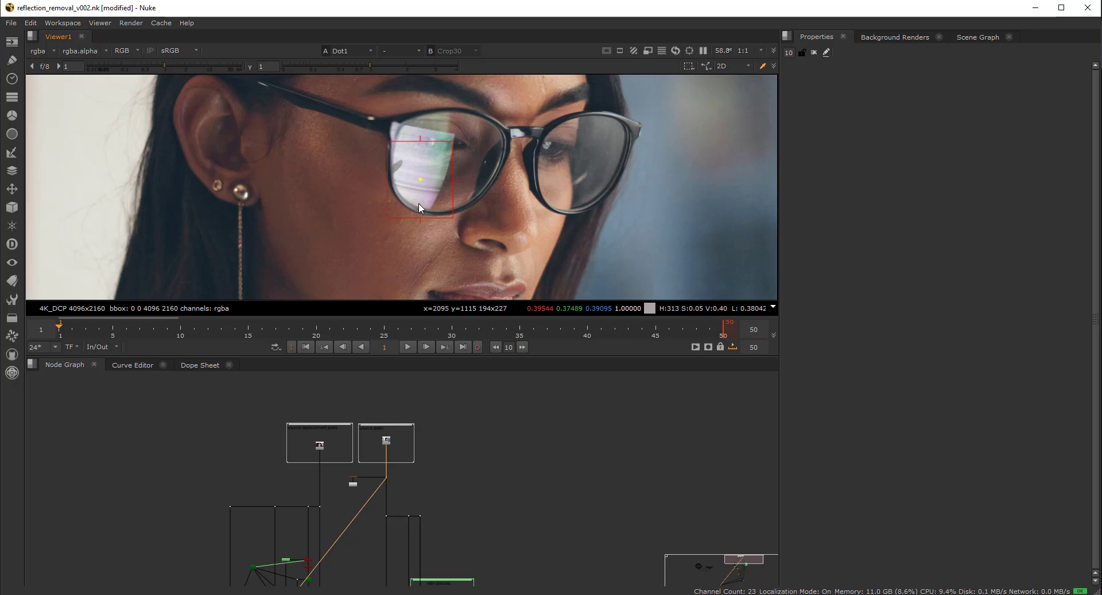
scroll(425, 144, up, 2)
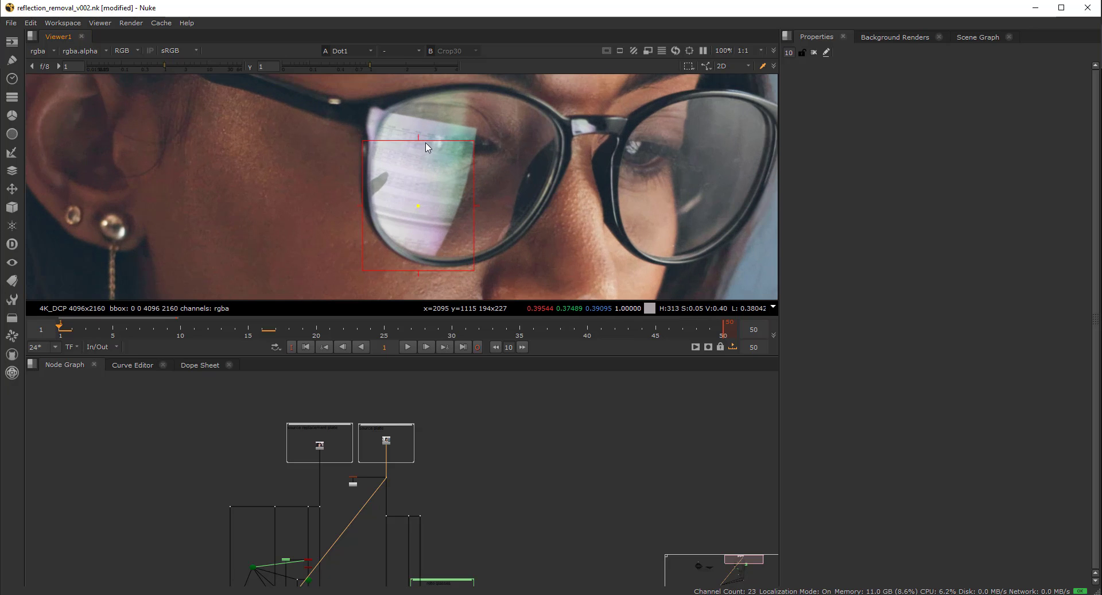
drag(423, 143, 420, 165)
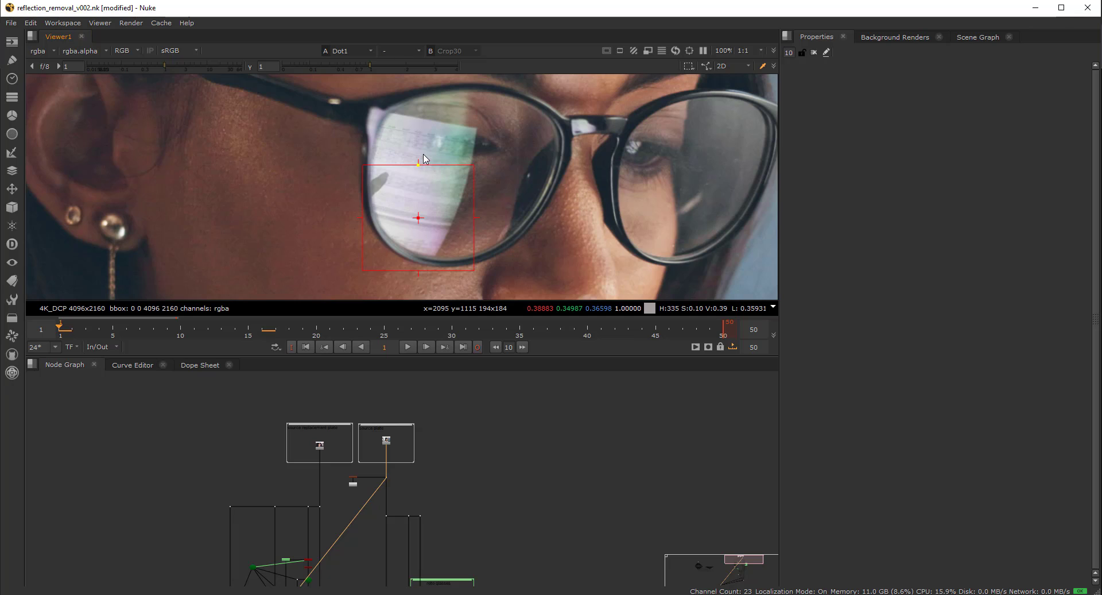
ctrl+right_click(280, 227)
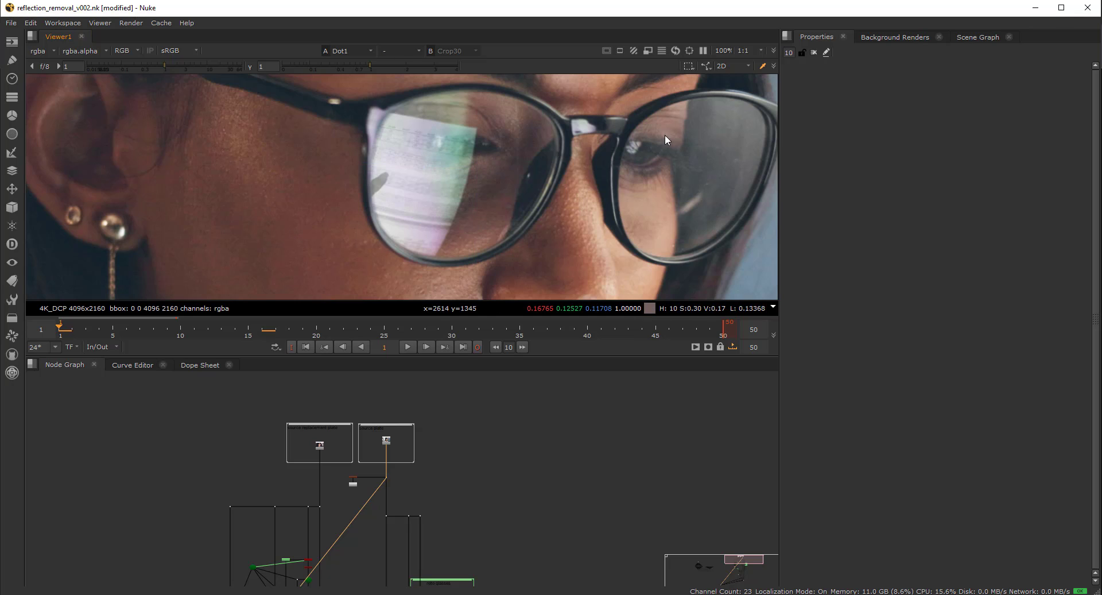
Mark a sample region of about 119x88 pixels on the clearly visible eye, move it over the reflection-covered eye, and clear it.
mouse_move(687, 123)
ctrl+shift+mouse_down()
mouse_move(618, 173)
mouse_move(647, 155)
ctrl+shift+mouse_up()
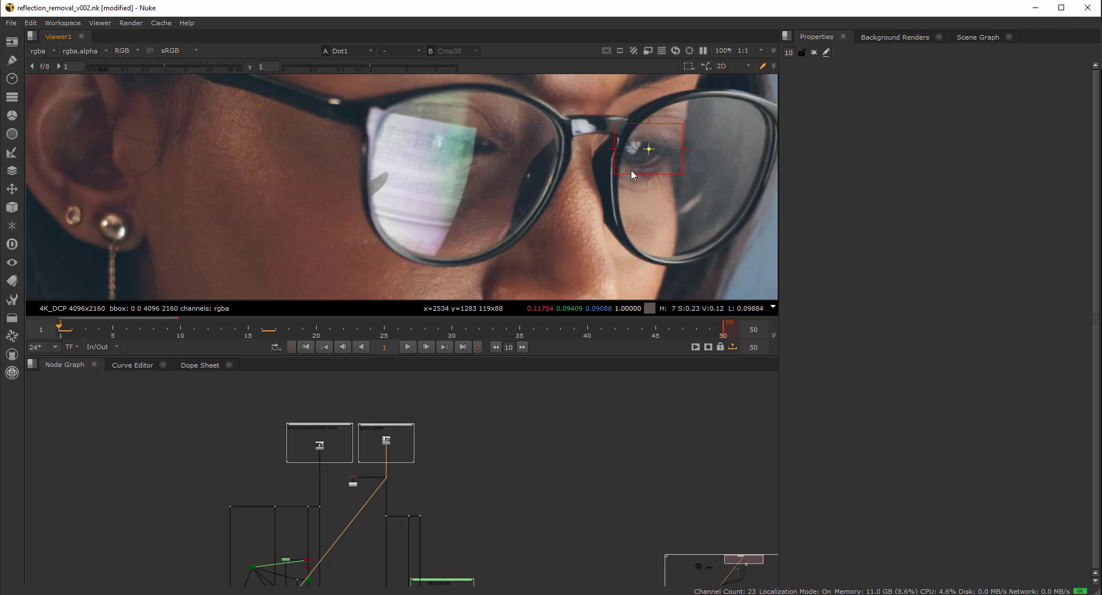
scroll(607, 163, down, 2)
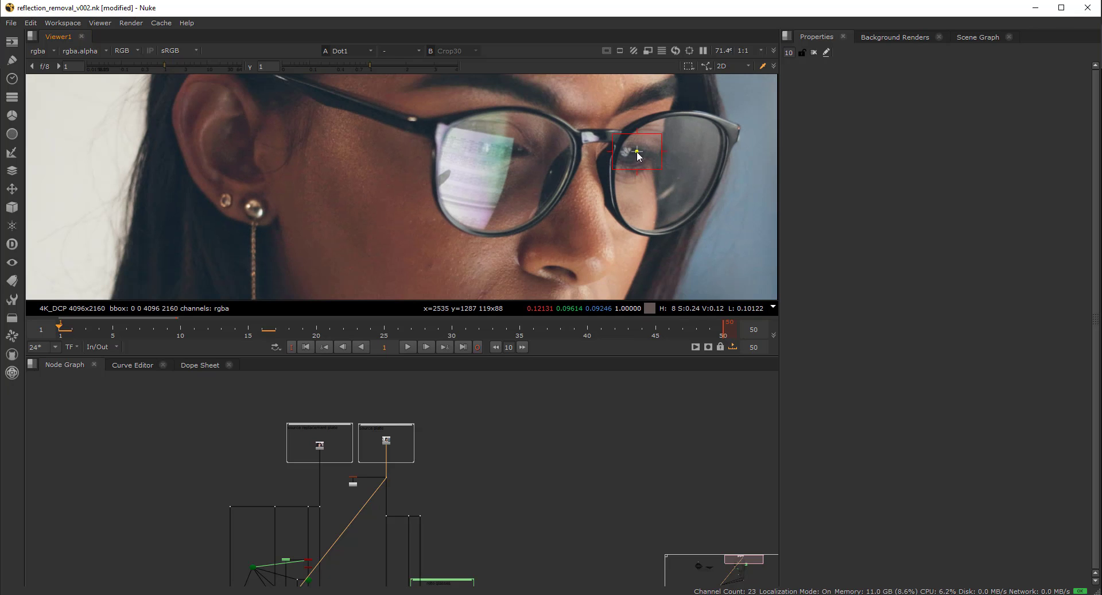
drag(638, 153, 636, 154)
drag(636, 154, 502, 150)
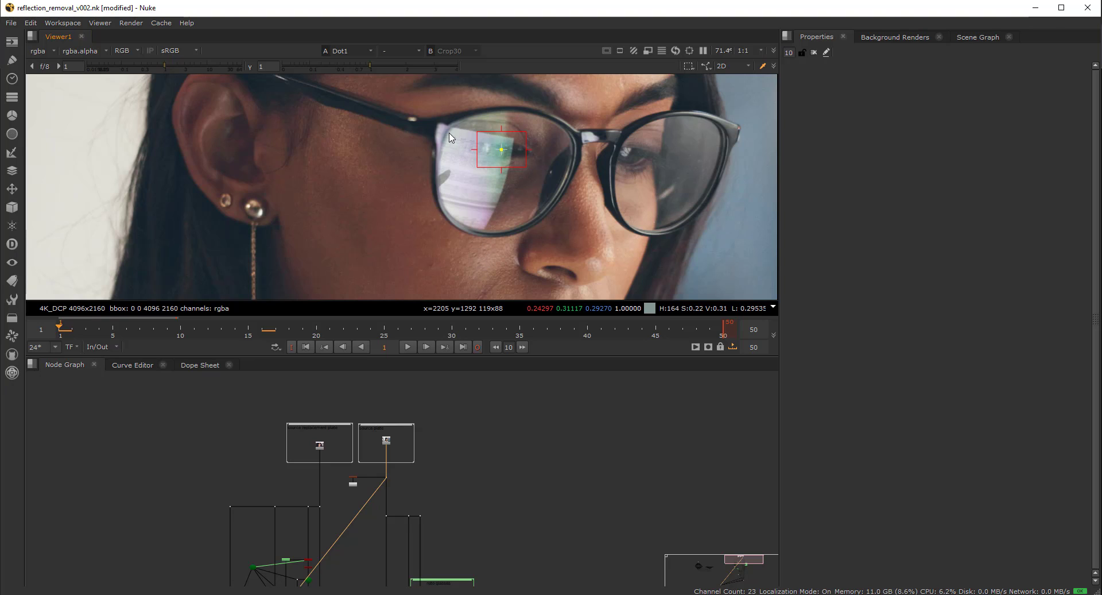
ctrl+shift+drag(446, 137, 476, 161)
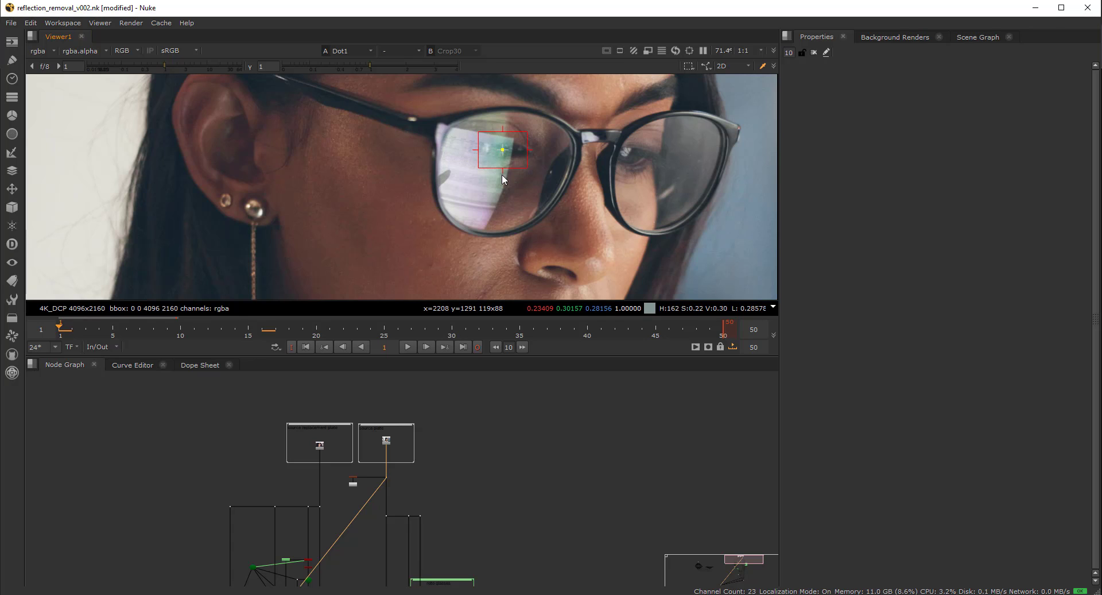
ctrl+right_click(510, 202)
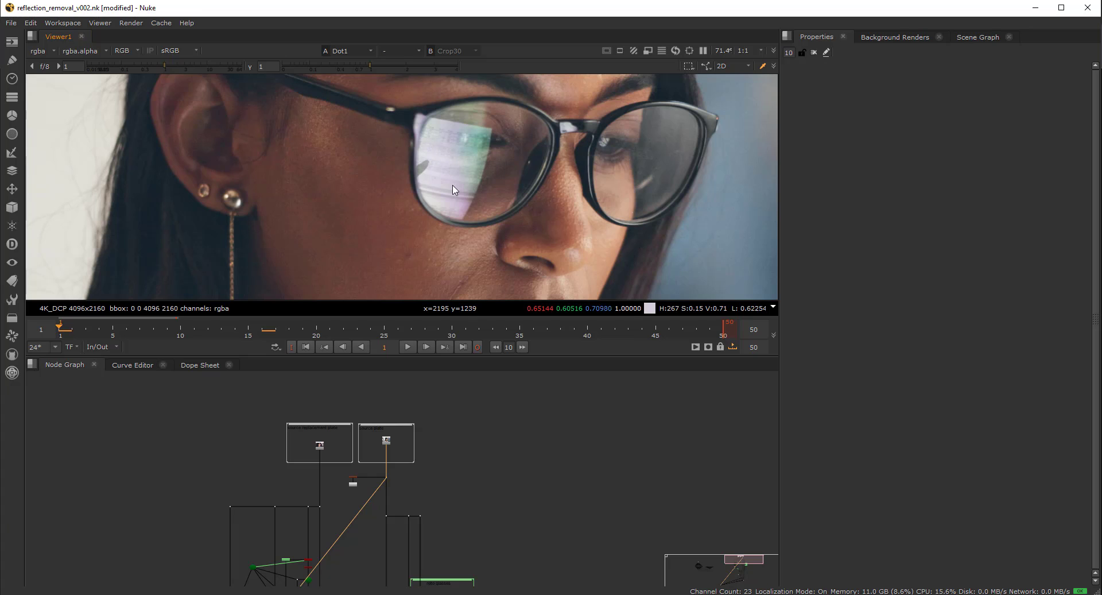
Display the source replacement plate at Read6 and mark a sample region of about 397x243 pixels around the eye nearest the curl.
click(331, 436)
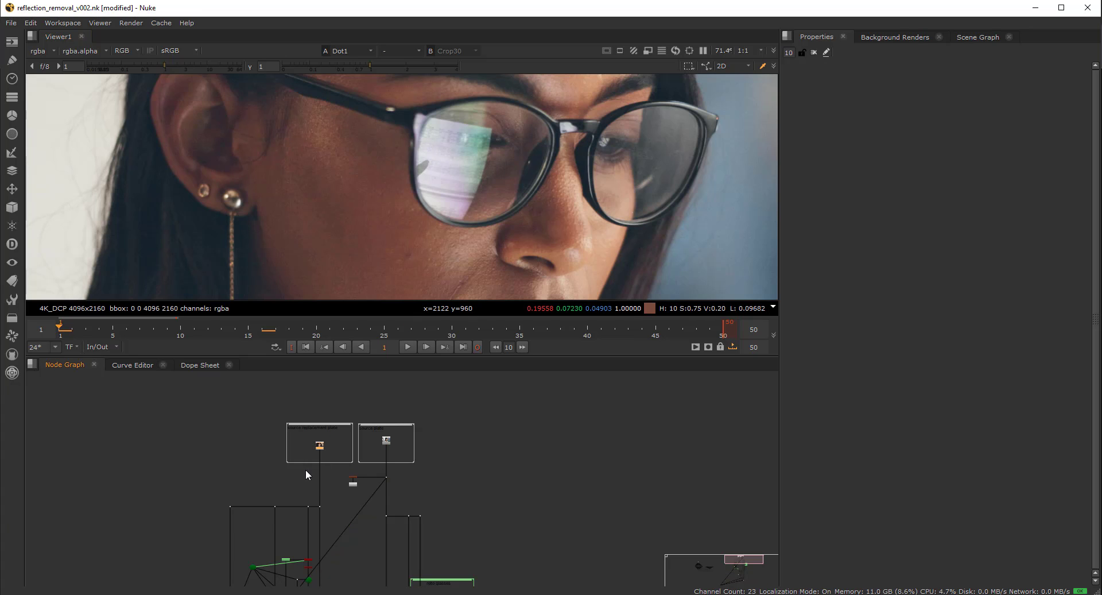
key(1)
ctrl+shift+drag(349, 138, 444, 195)
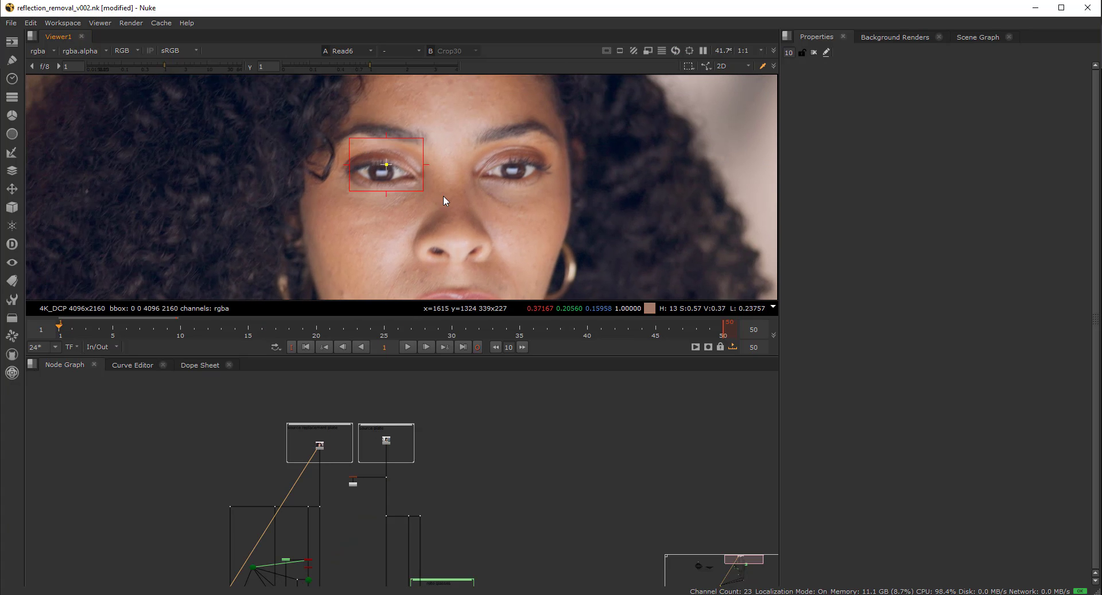
drag(394, 171, 379, 176)
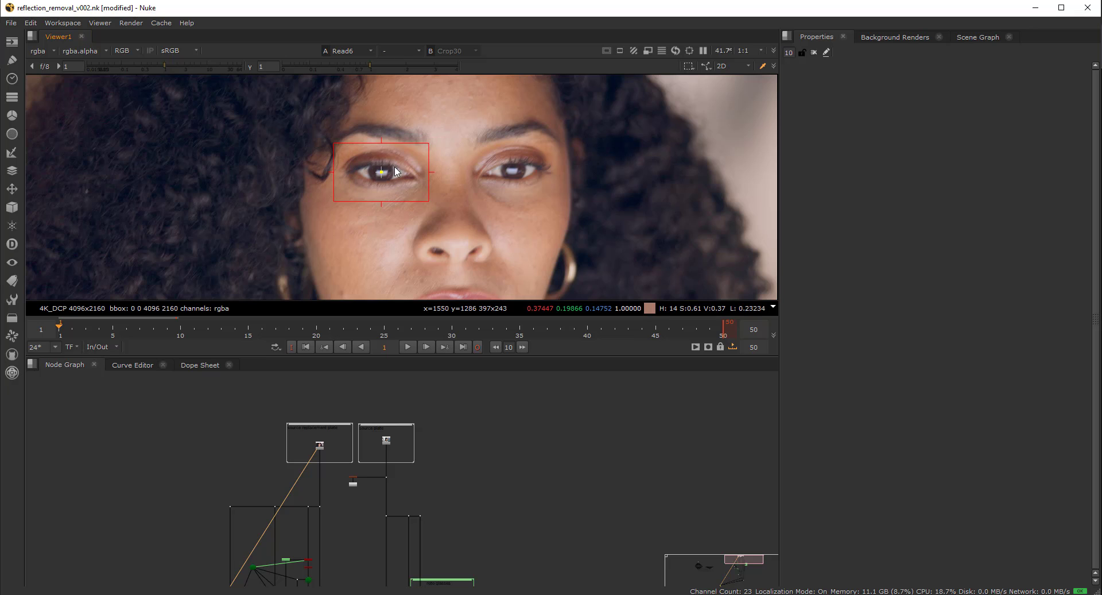
scroll(360, 153, up, 3)
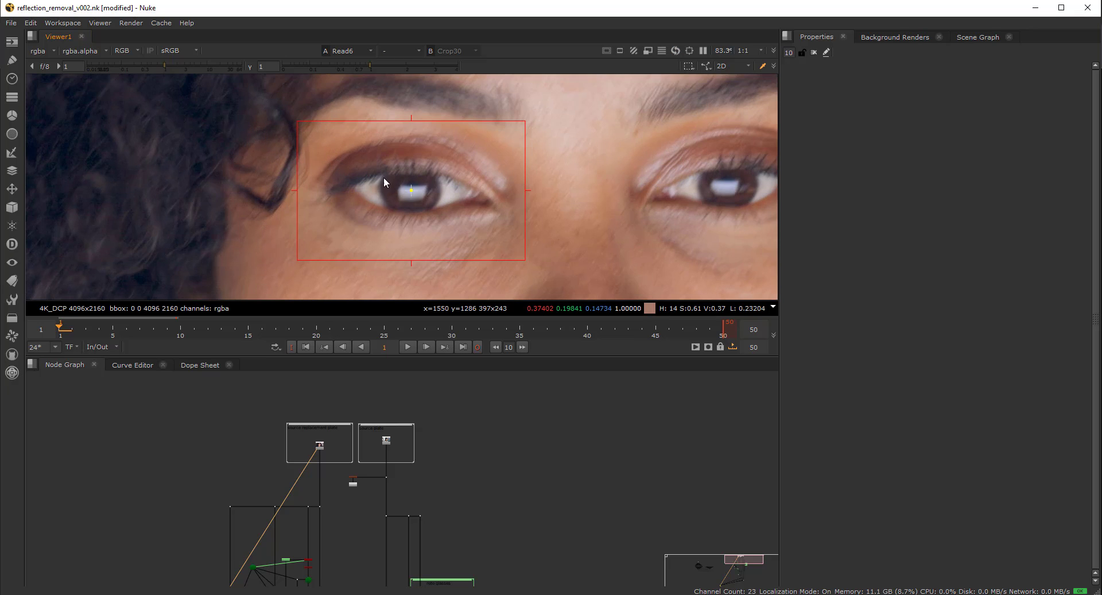
middle_drag(413, 232, 450, 206)
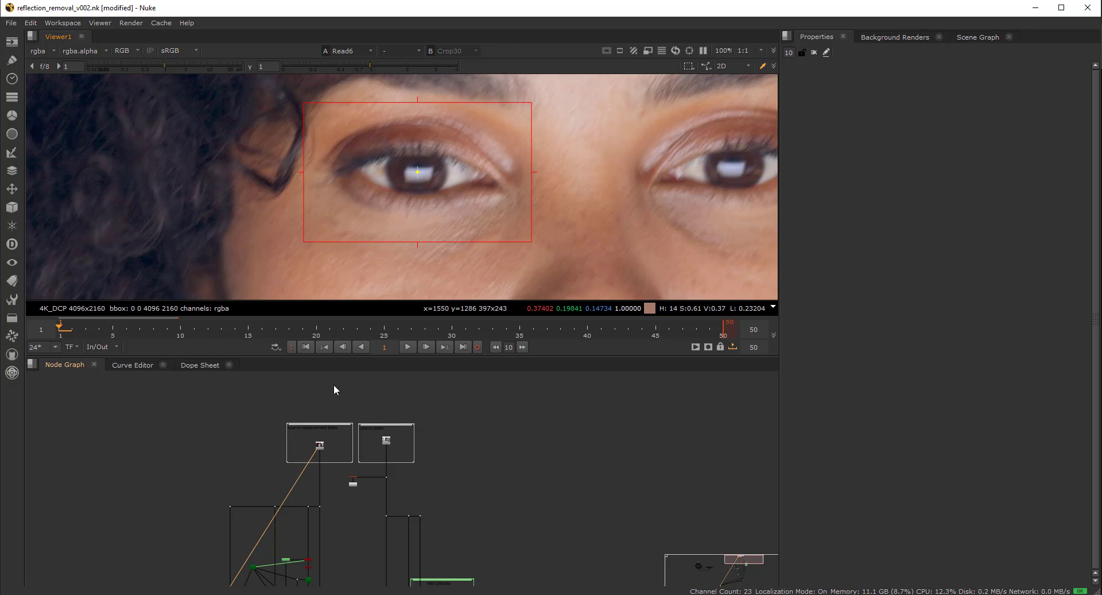
Go to frame 15 and switch between the source plate and the replacement plate to compare them.
drag(122, 331, 248, 320)
scroll(425, 213, down, 5)
click(387, 441)
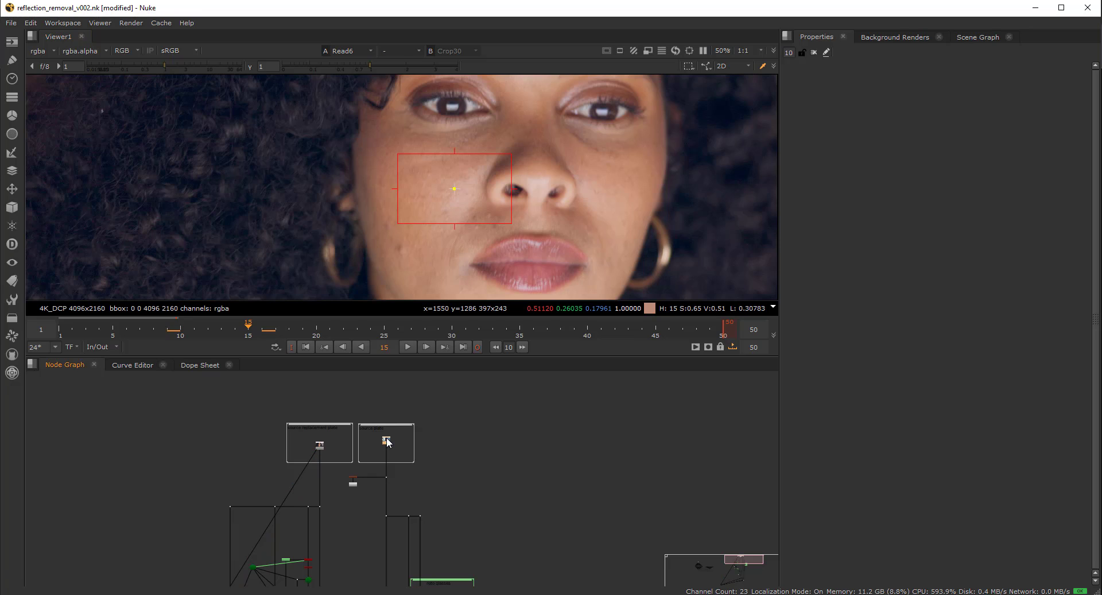
key(1)
click(320, 446)
key(1)
Go to frame 10 and inspect the eye area of the replacement plate up close.
scroll(446, 126, up, 3)
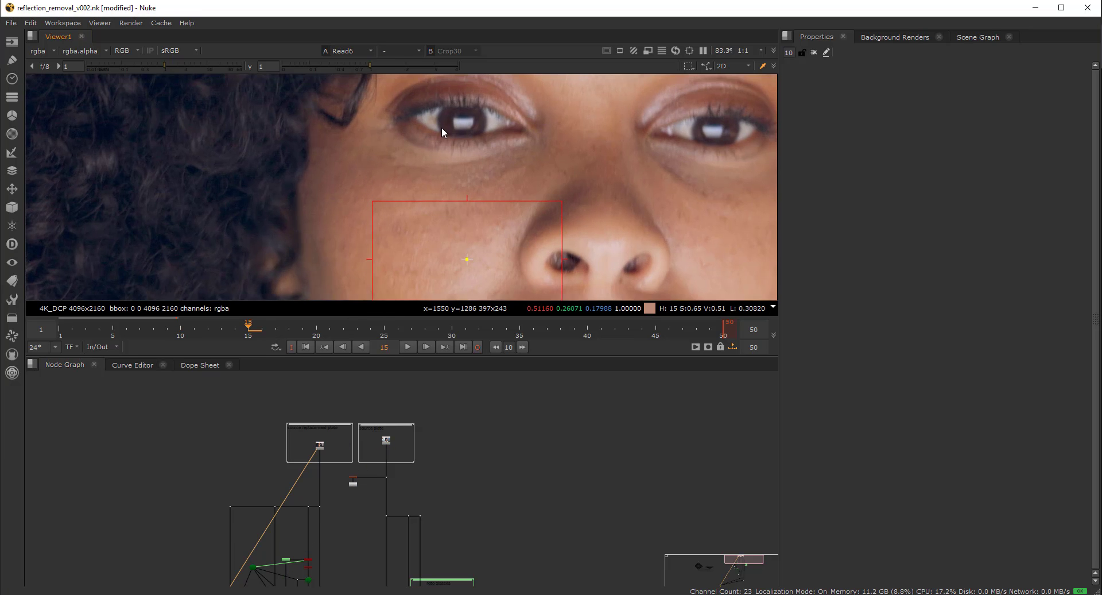
drag(253, 338, 180, 322)
drag(396, 126, 561, 247)
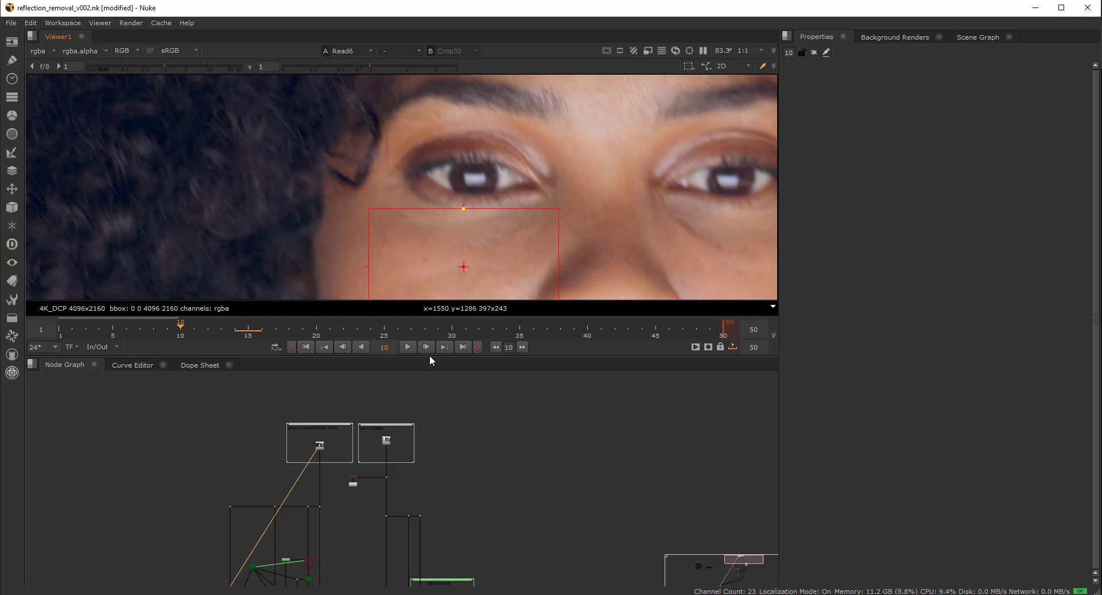
Display the source plate at Dot1 again and restore the timeline to the full frame range.
scroll(448, 344, up, 1)
scroll(395, 453, up, 1)
click(385, 481)
key(1)
scroll(551, 179, down, 3)
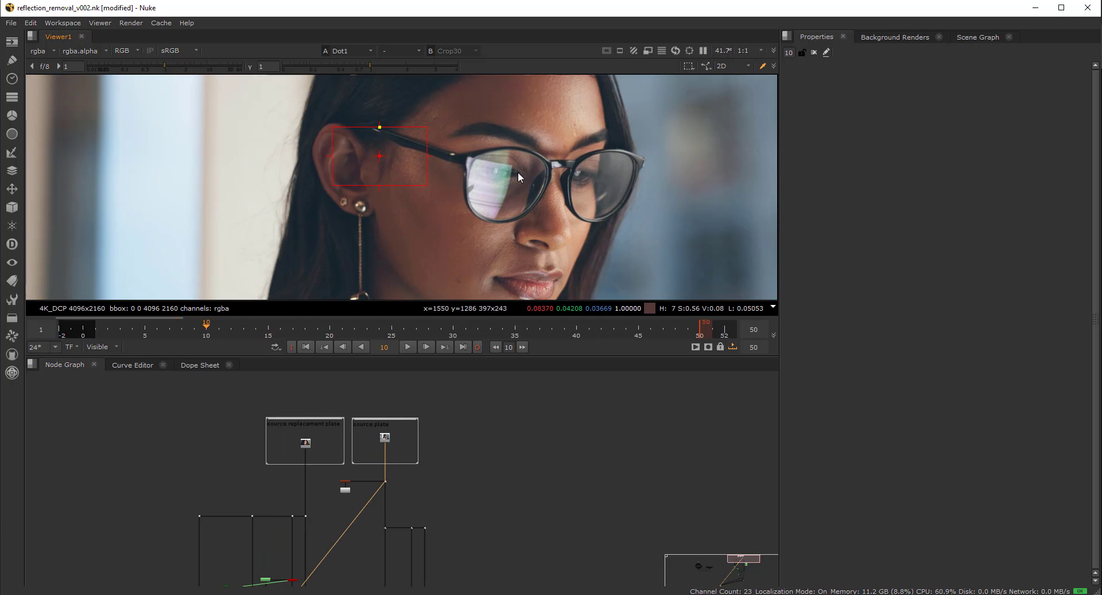
middle_click(471, 322)
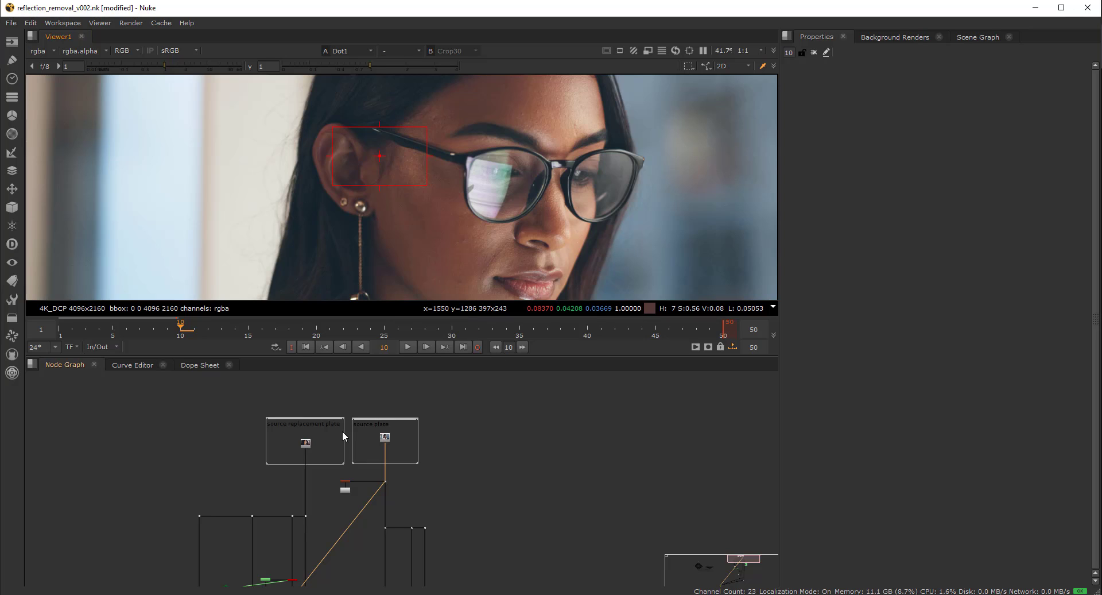
drag(331, 422, 296, 446)
Follow the node graph down past the roto glasses branch and display the Premult4 result.
middle_drag(439, 484, 421, 412)
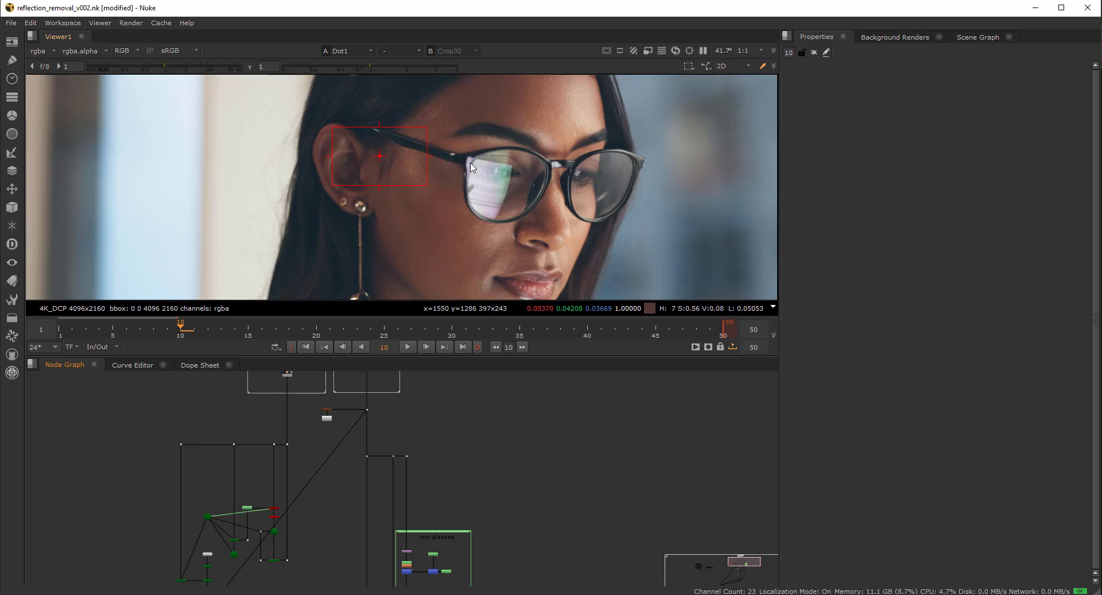
middle_drag(454, 553, 498, 355)
scroll(435, 540, down, 1)
scroll(435, 540, up, 4)
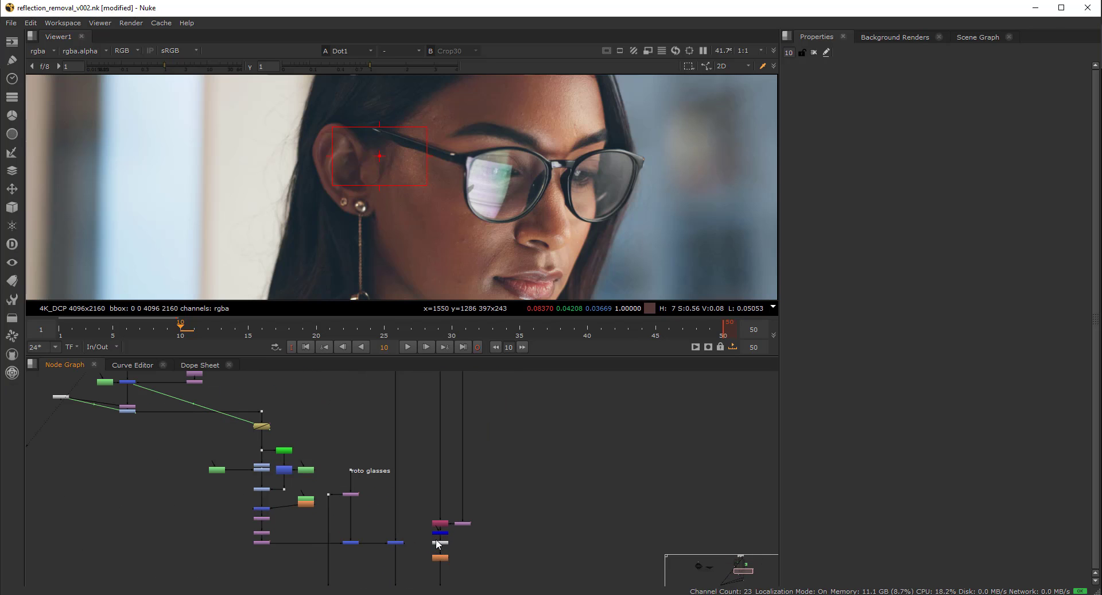
click(441, 543)
key(1)
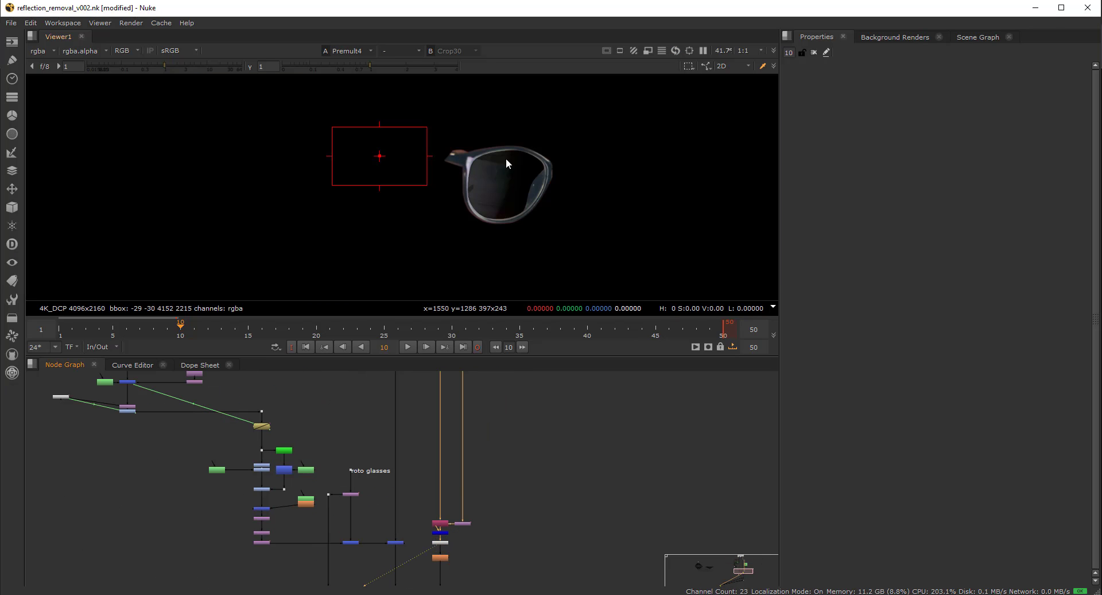
Follow the node graph back up to the plates, display the source plate at Dot2 and examine the glasses reflection.
scroll(471, 508, down, 3)
middle_drag(470, 509, 483, 399)
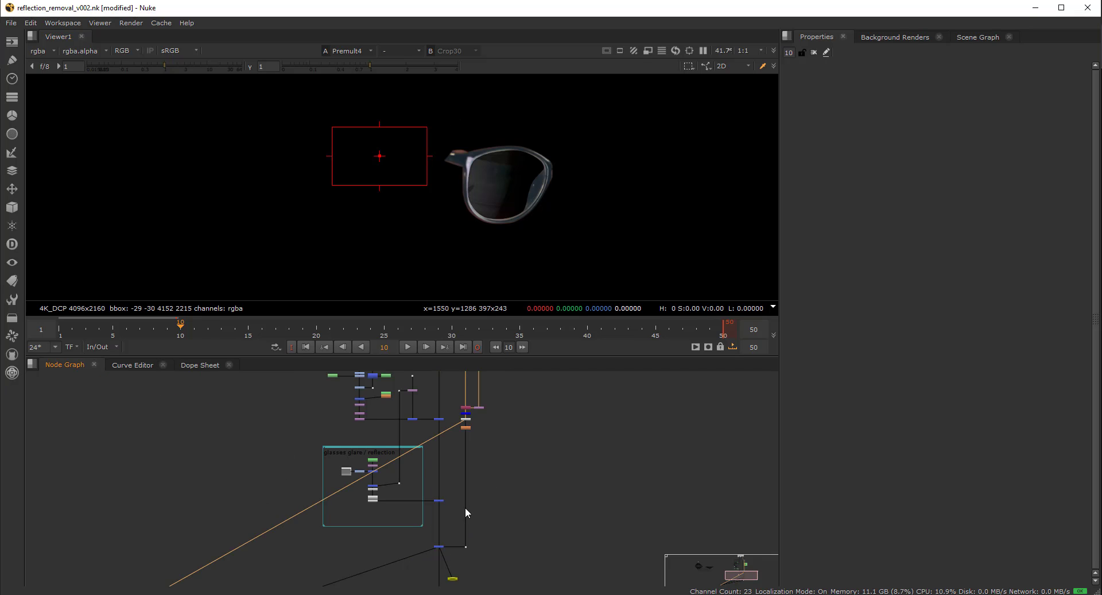
middle_drag(462, 471, 471, 502)
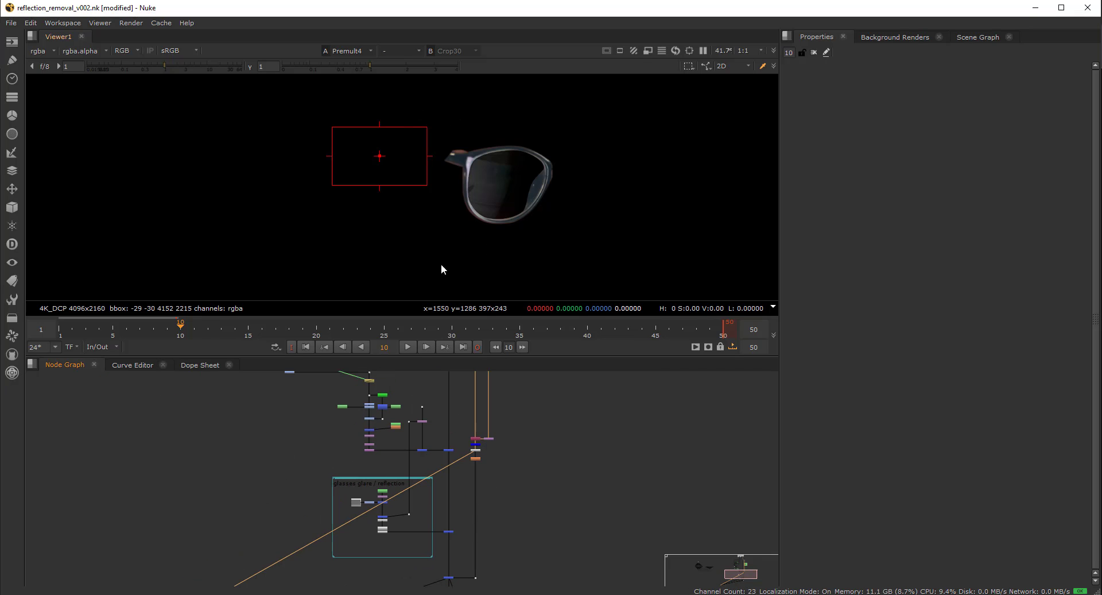
middle_drag(459, 417, 518, 583)
middle_drag(514, 409, 507, 553)
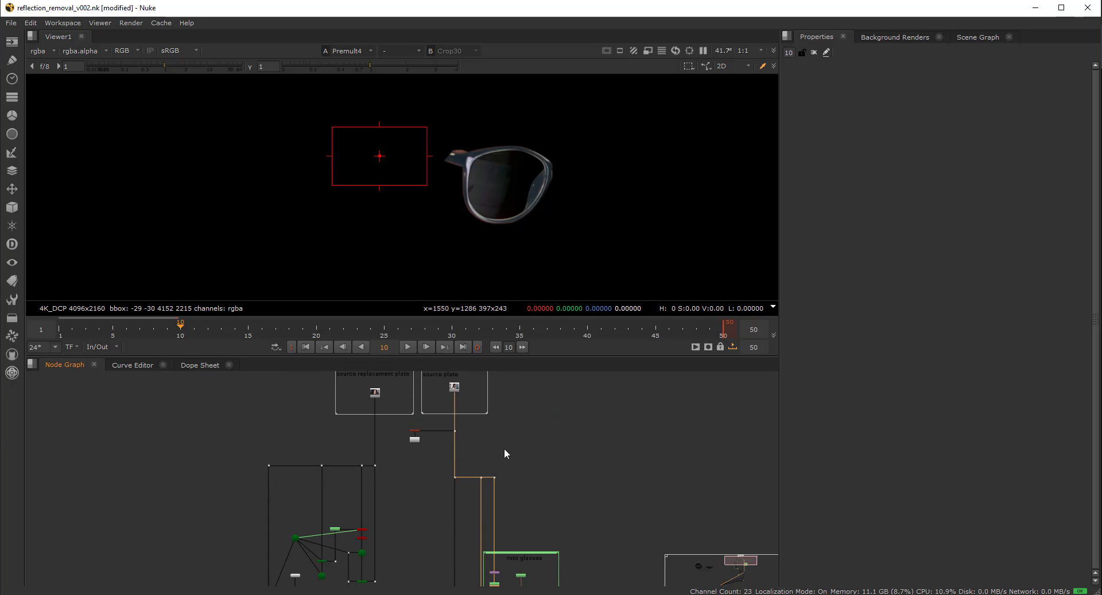
click(455, 477)
key(1)
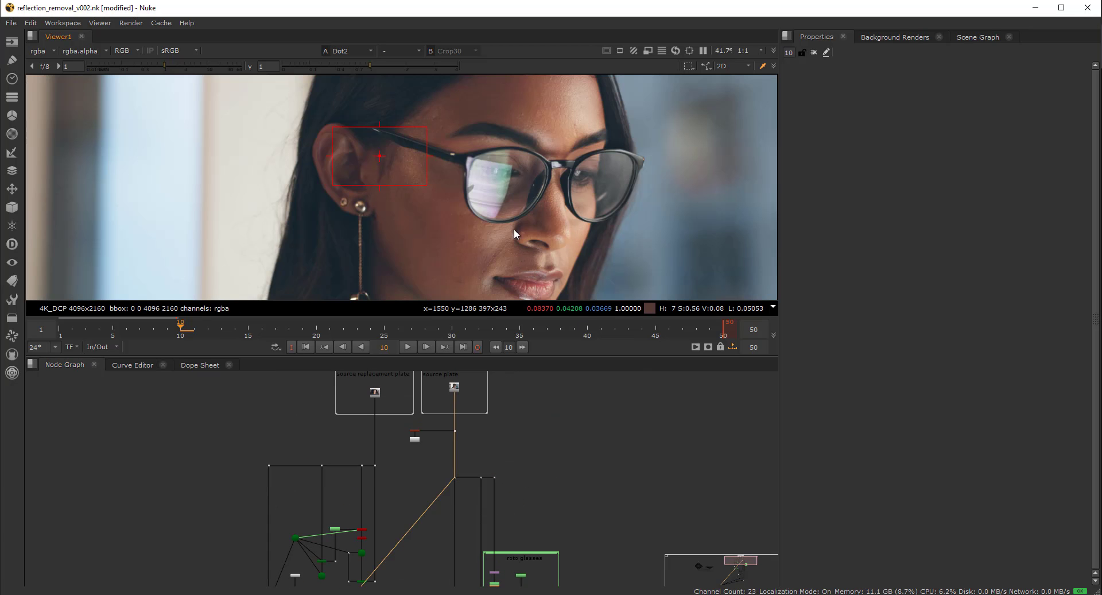
middle_drag(394, 398, 411, 423)
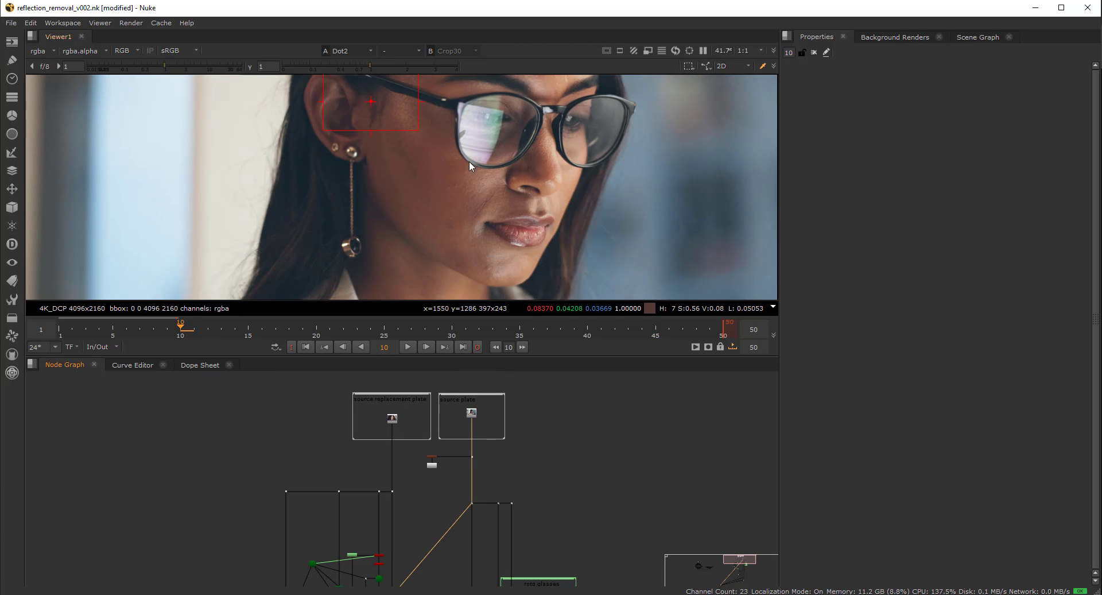
middle_drag(470, 162, 469, 177)
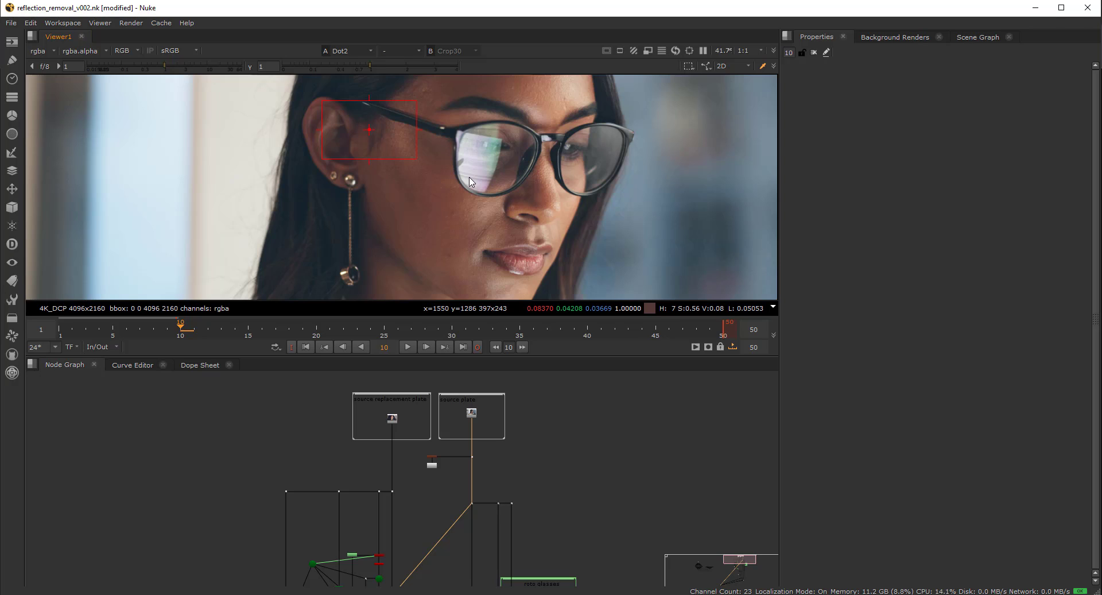
Display the source replacement plate Read6 and place the colour sample box over the woman's eye.
click(405, 417)
drag(598, 132, 575, 150)
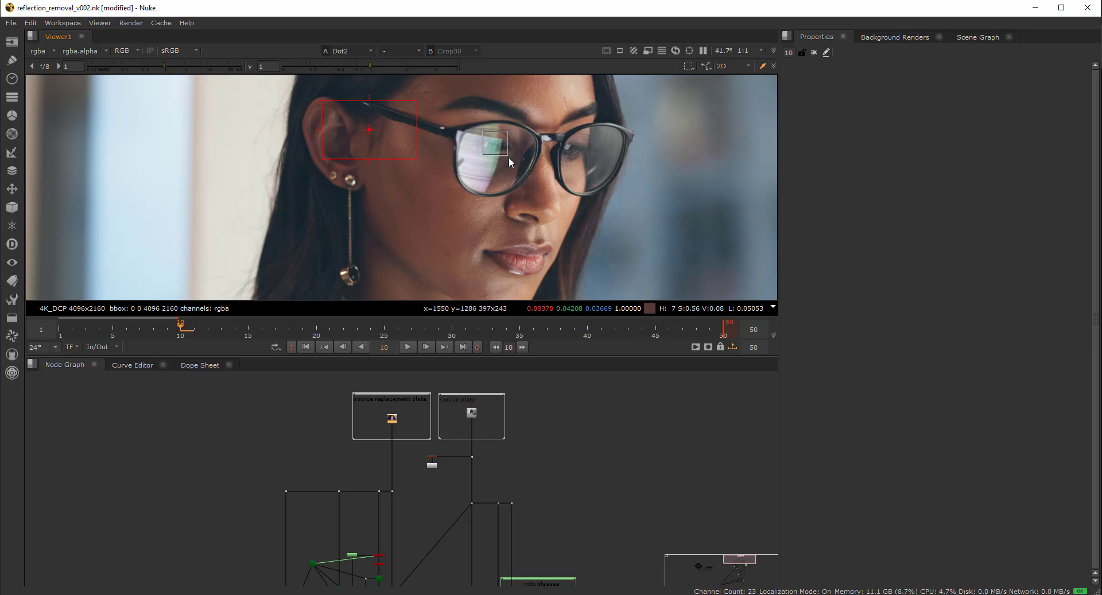
drag(509, 157, 512, 157)
key(1)
click(376, 415)
middle_drag(441, 147, 451, 226)
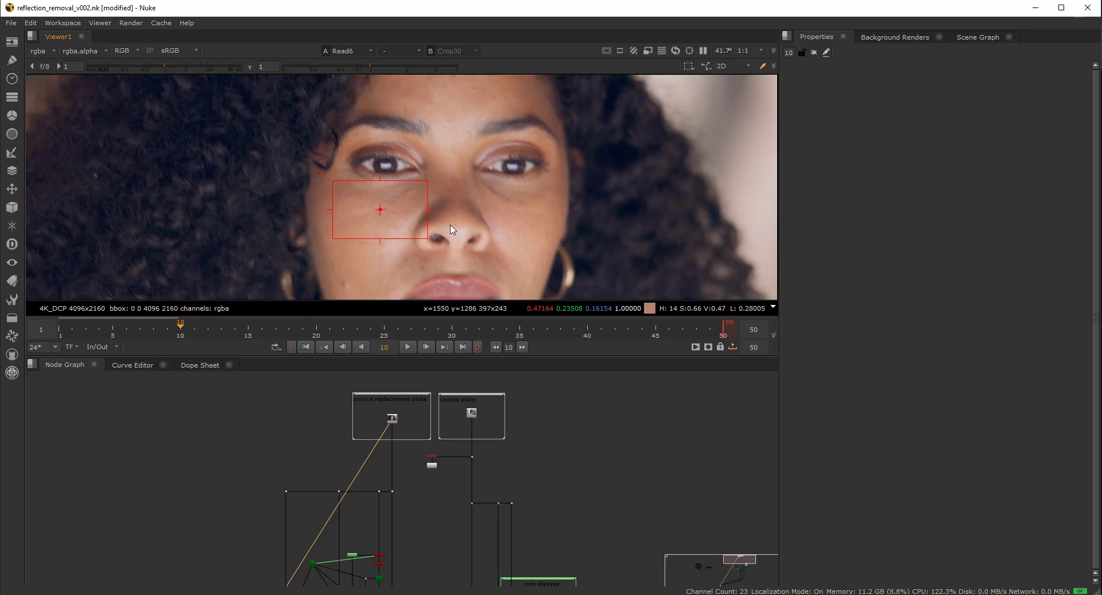
drag(380, 209, 381, 170)
scroll(374, 172, down, 2)
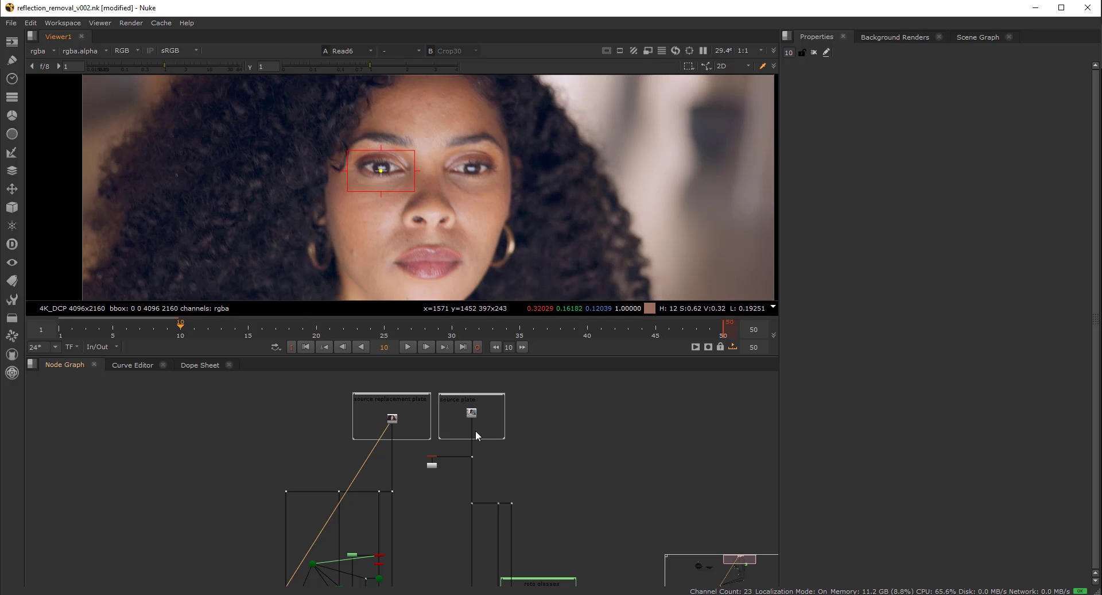
Display the source plate at Dot1, then return to the replacement plate Read6 to compare the two faces.
drag(478, 446, 459, 480)
key(1)
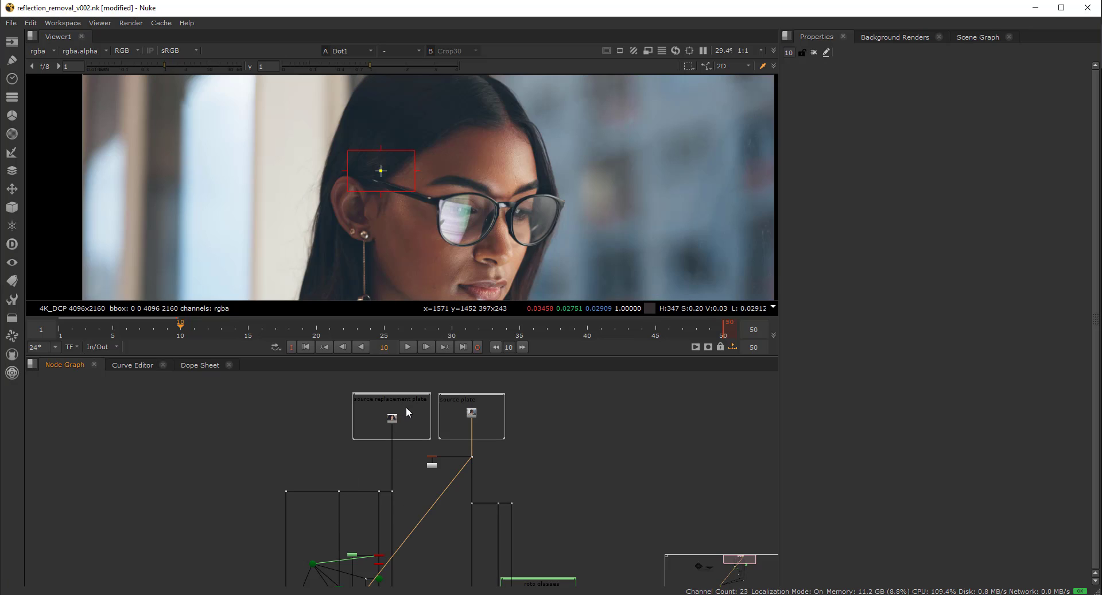
click(392, 417)
key(1)
Play the replacement plate from frame 1 with the whole face framed to review the head movement.
click(307, 345)
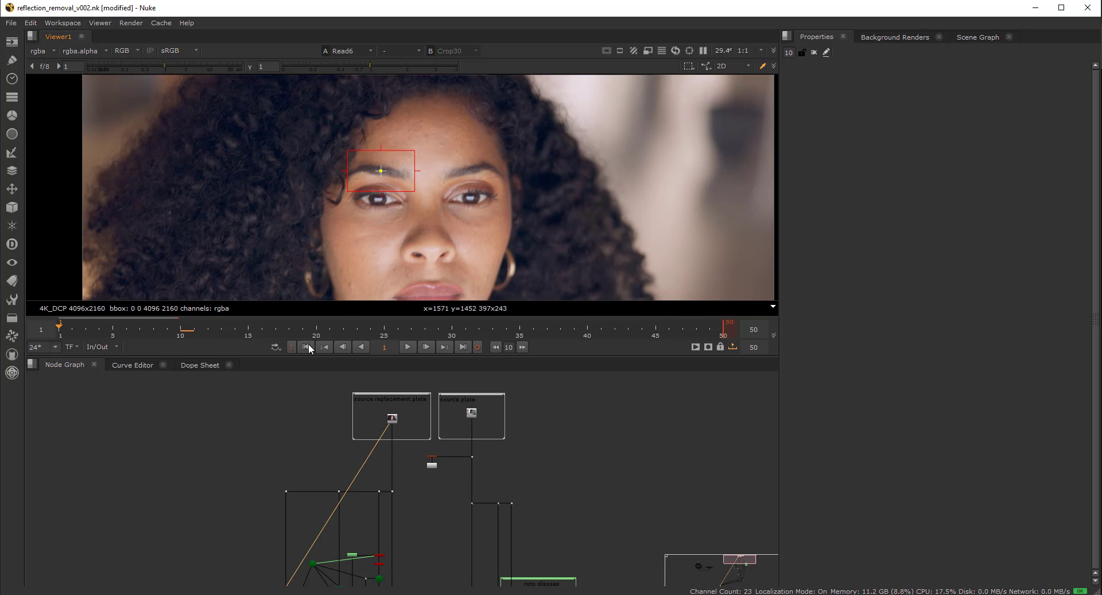
scroll(446, 214, down, 3)
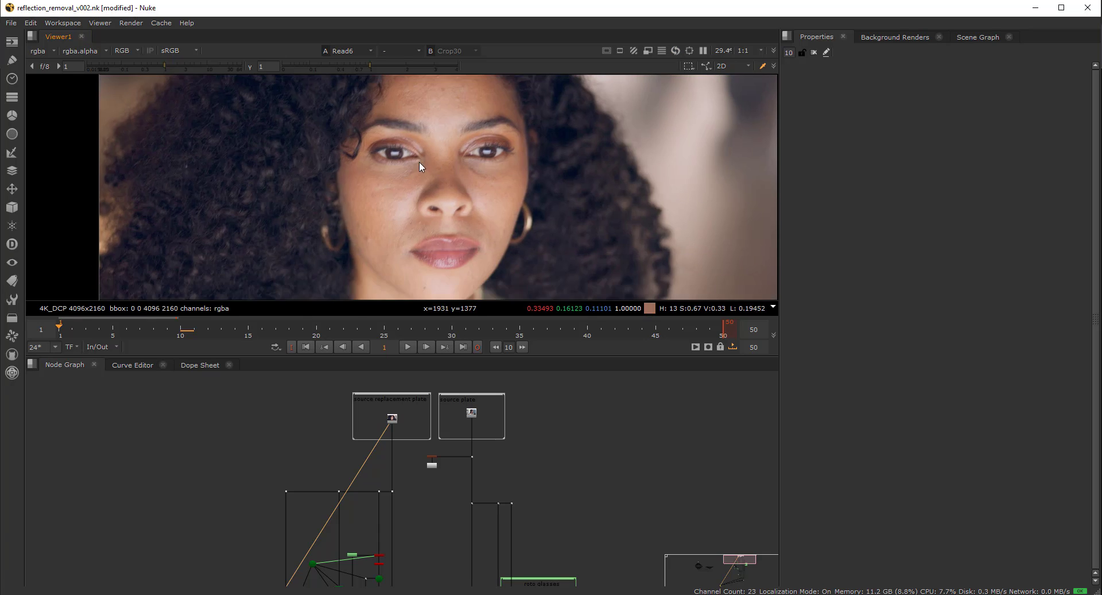
ctrl+shift+drag(343, 131, 435, 270)
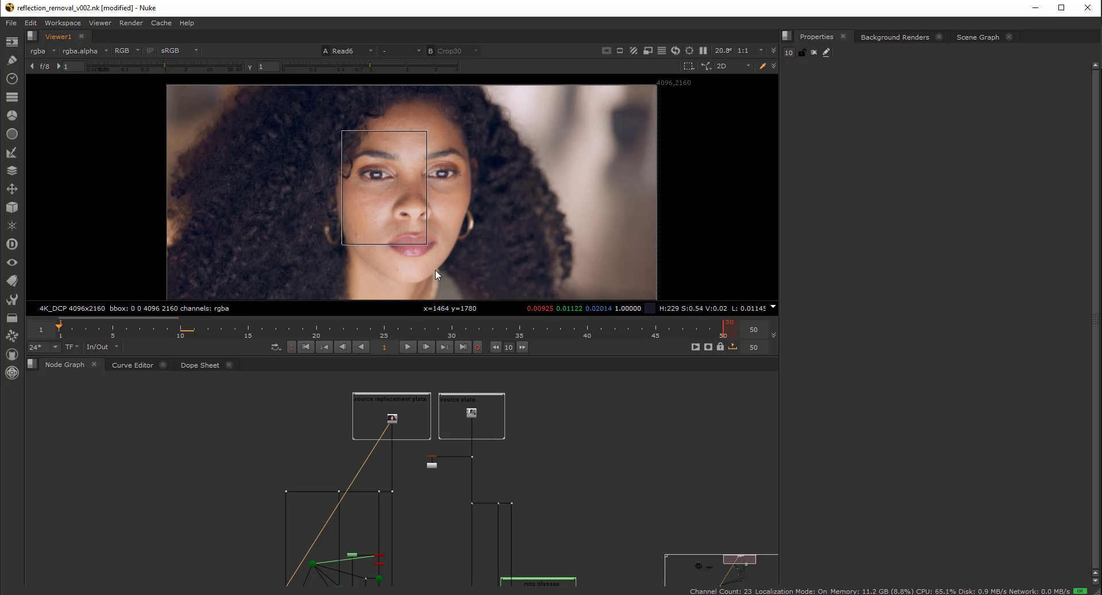
click(408, 347)
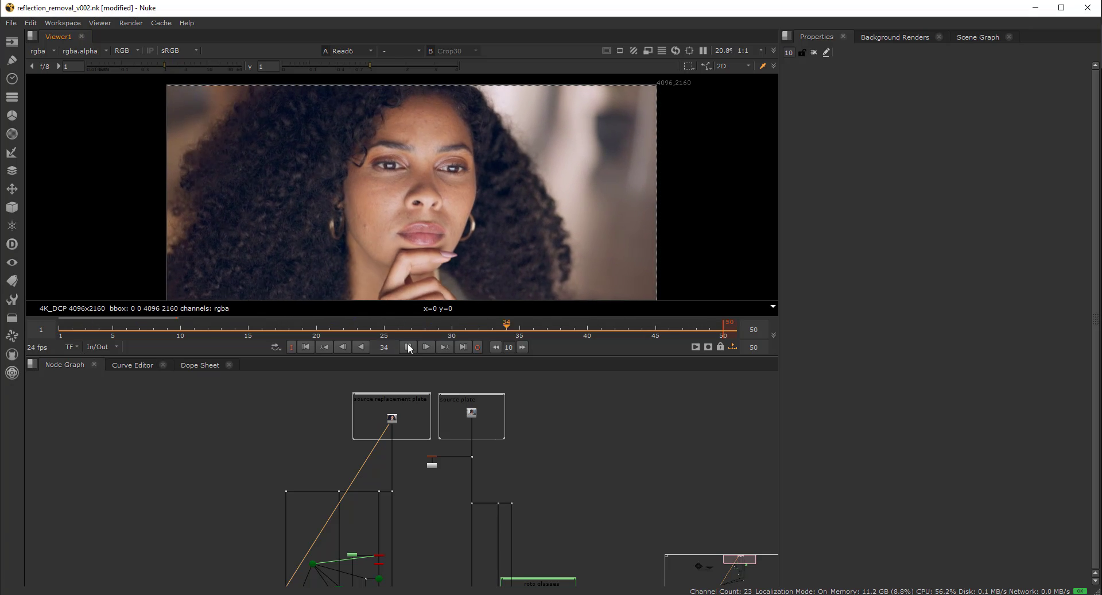
click(408, 347)
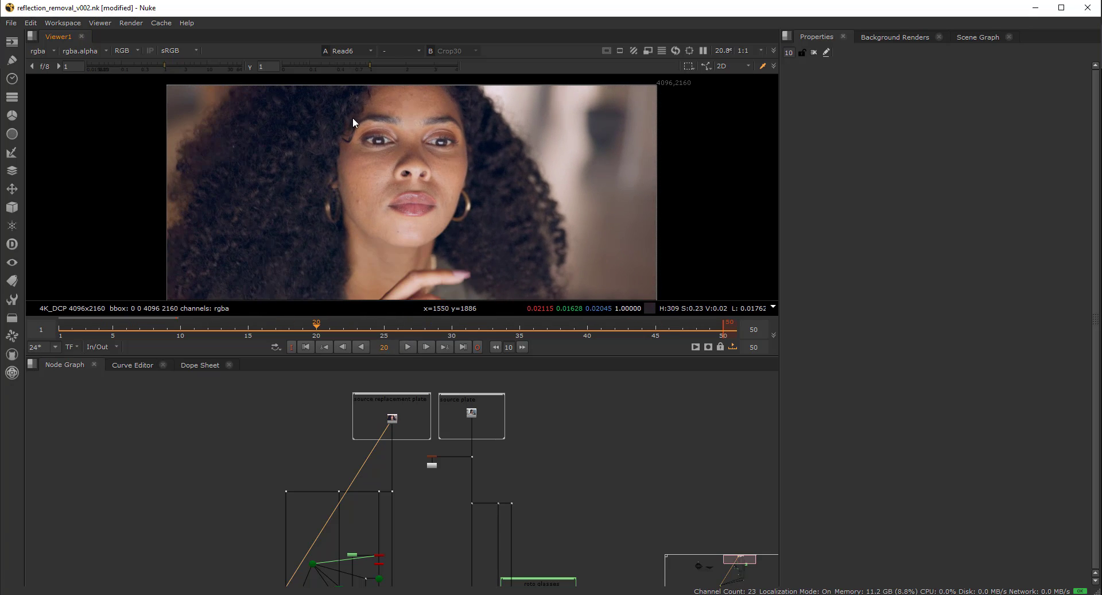
Display the source plate at Dot1 and scrub to frame 35 to check its head movement.
click(471, 457)
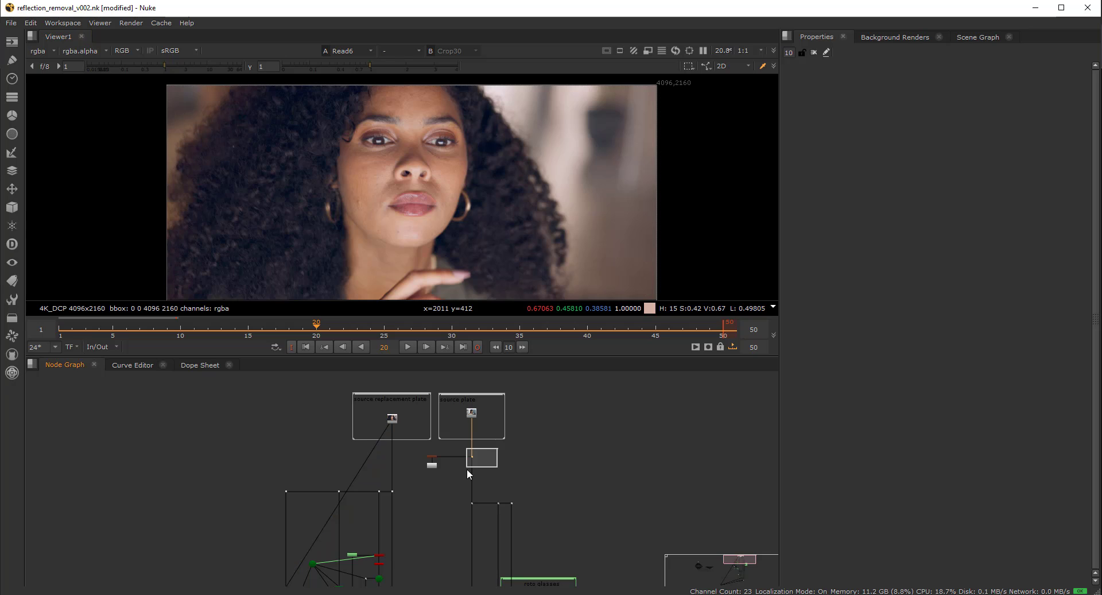
key(1)
ctrl+shift+drag(421, 171, 464, 185)
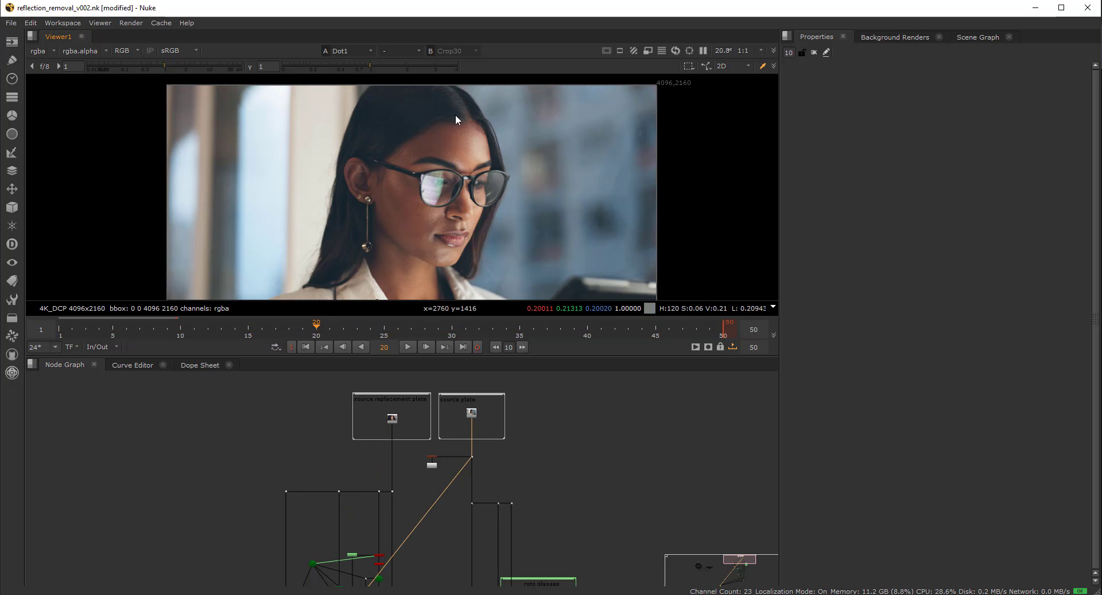
drag(349, 329, 521, 346)
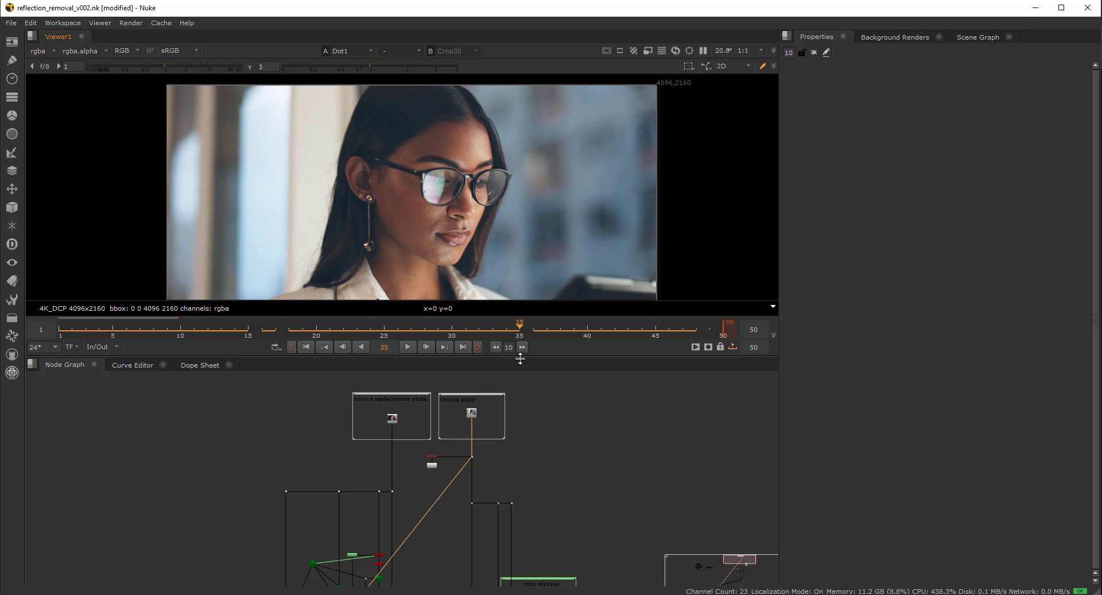
Open the Tracker1 node beside the source plate and review its face tracks while scrubbing to frame 26.
scroll(441, 473, up, 3)
double_click(426, 459)
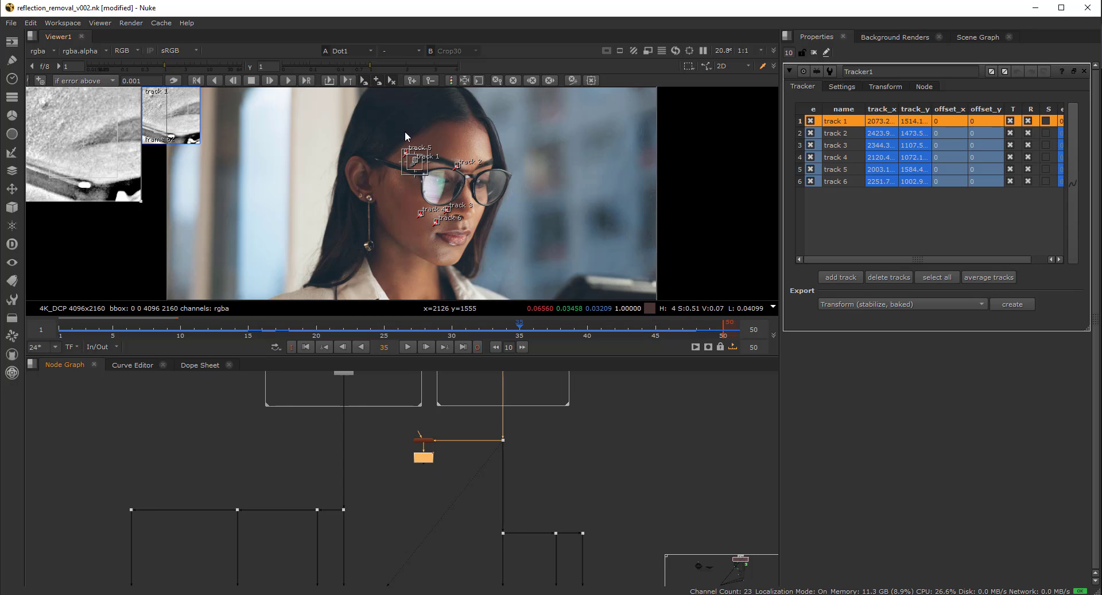
drag(383, 120, 478, 256)
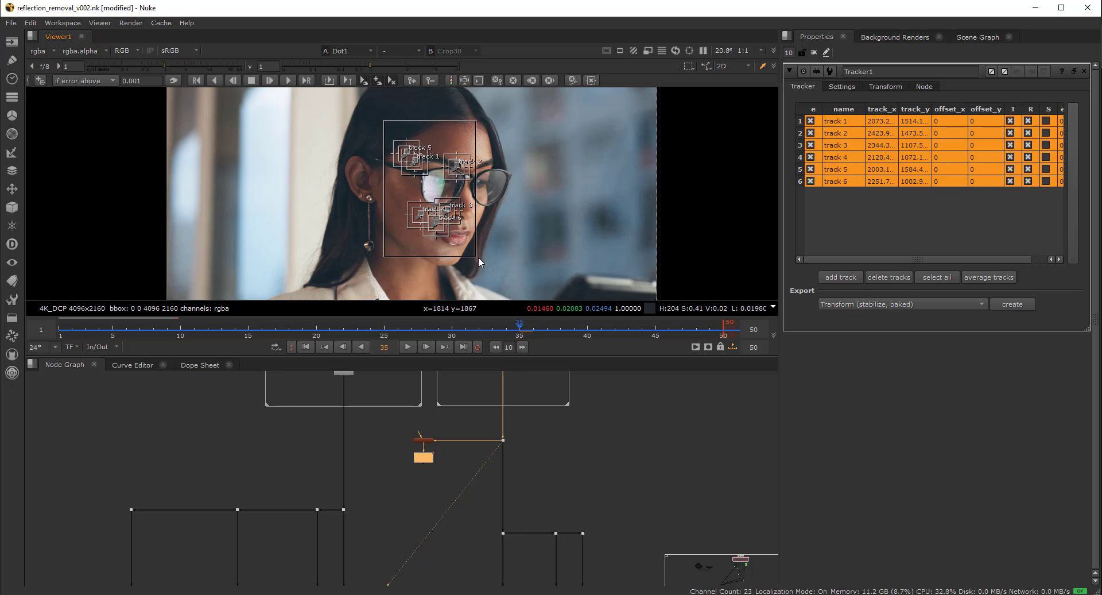
click(494, 280)
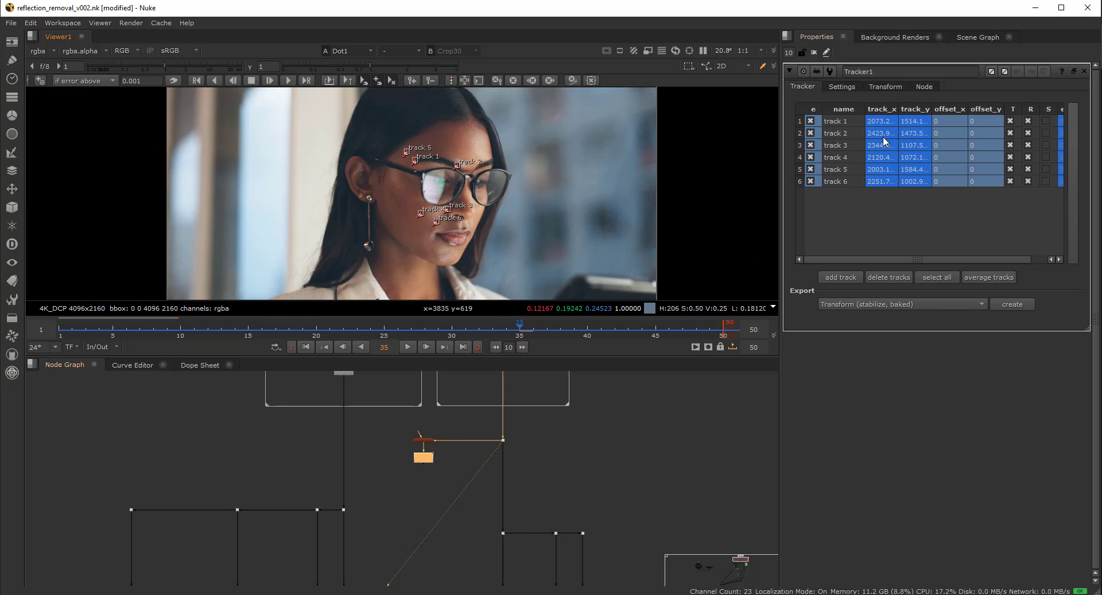
drag(513, 326, 316, 329)
click(394, 338)
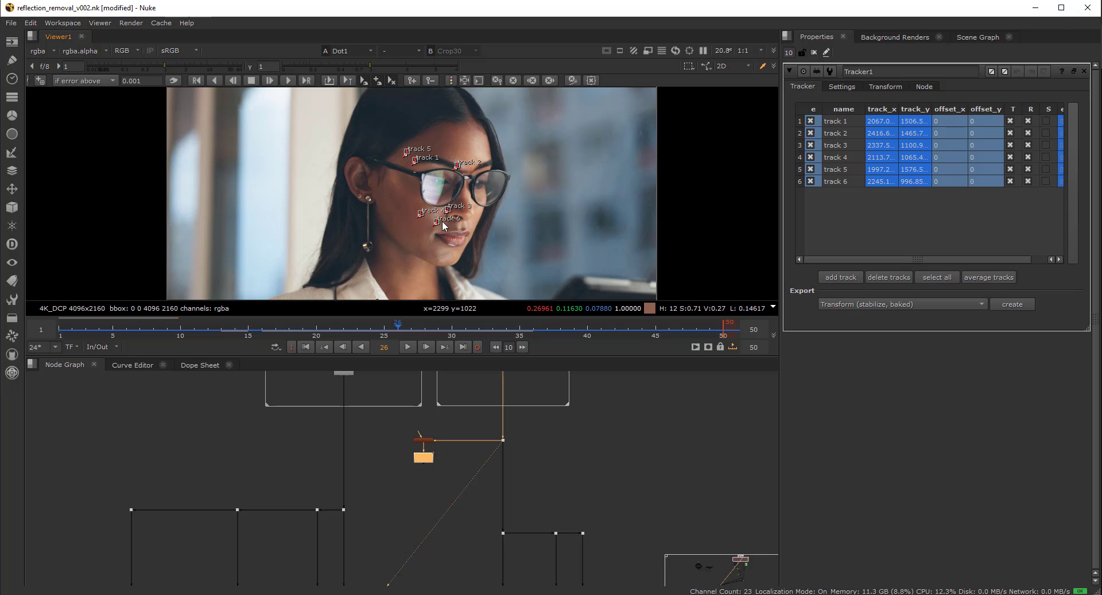
Display the source replacement plate Read6 and close the tracker's properties.
middle_drag(359, 413, 380, 458)
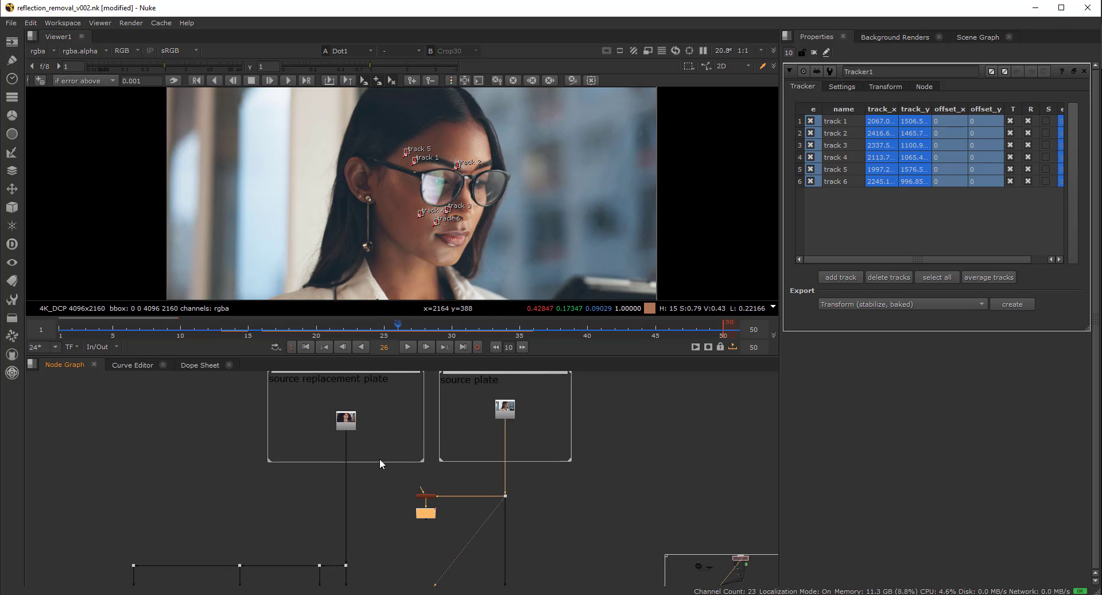
click(343, 425)
key(1)
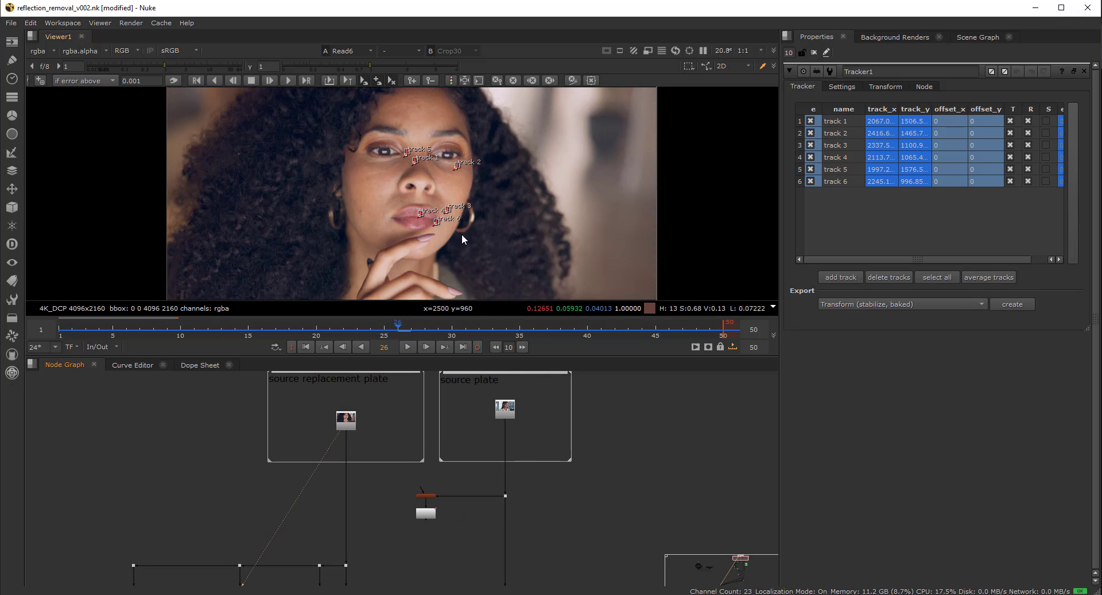
click(815, 52)
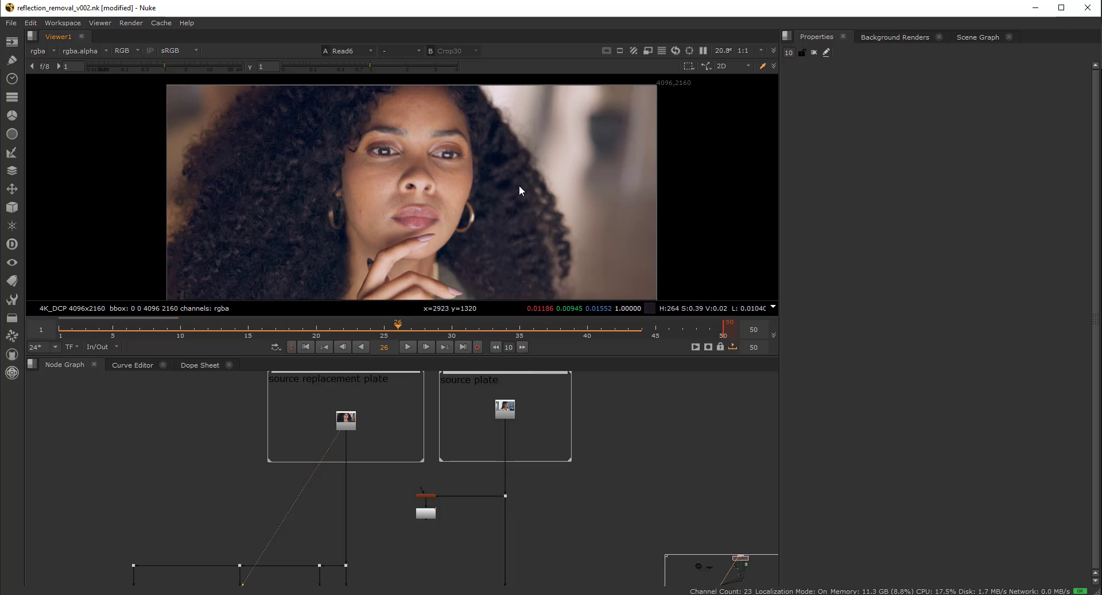
Advance the replacement plate to frame 28 and outline the face area to examine its movement.
middle_drag(438, 167, 445, 160)
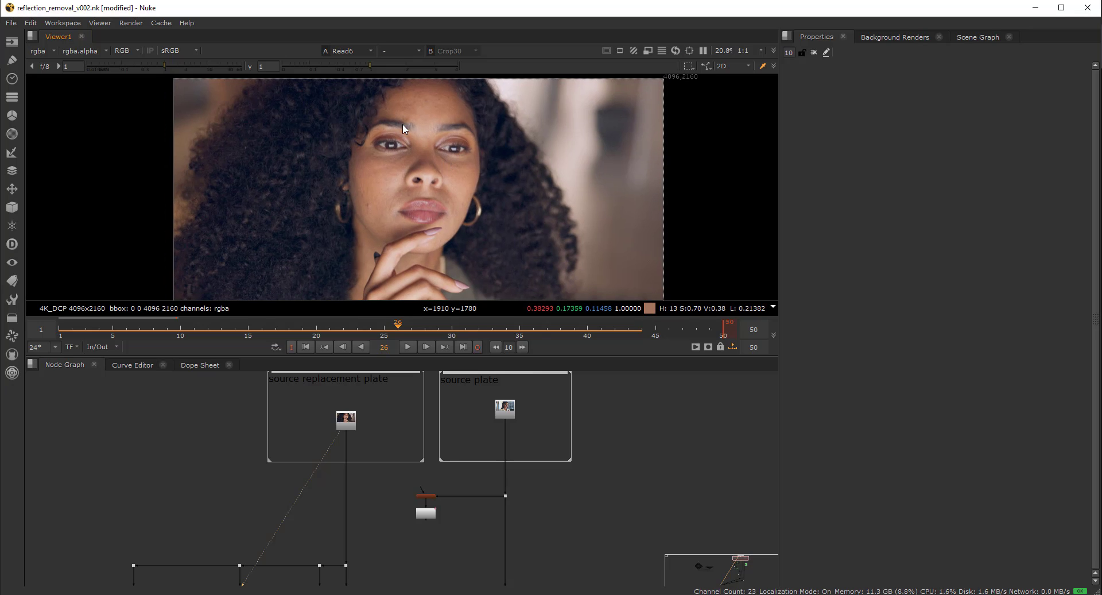
key(Right)
key(Right)
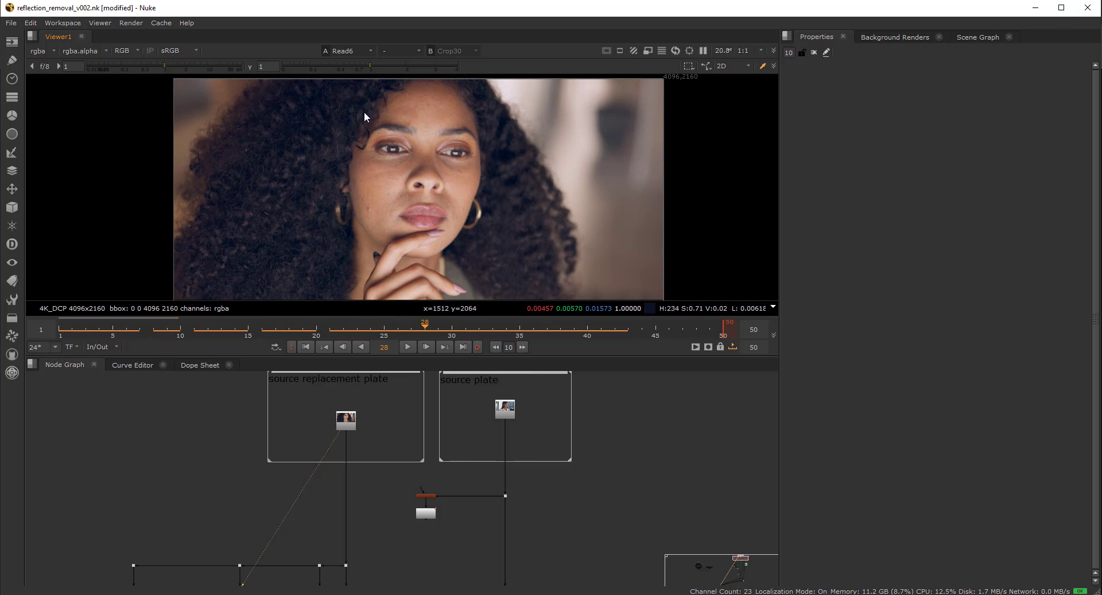
ctrl+shift+drag(355, 90, 480, 250)
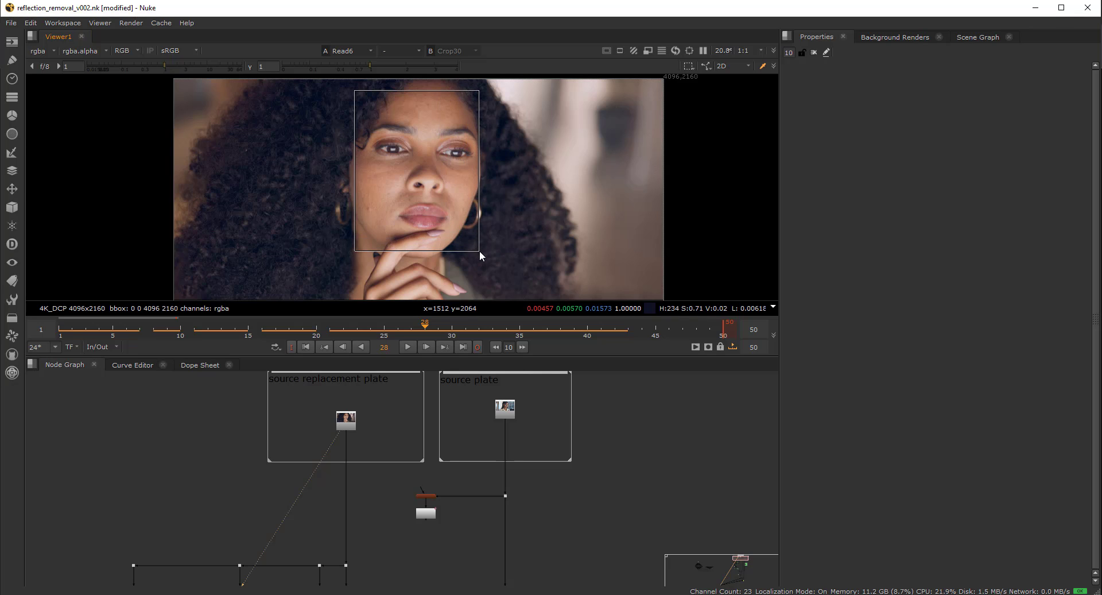
Open the Roto5 mask node feeding the camera tracker and play the replacement plate to review the face shape.
middle_drag(364, 455, 408, 455)
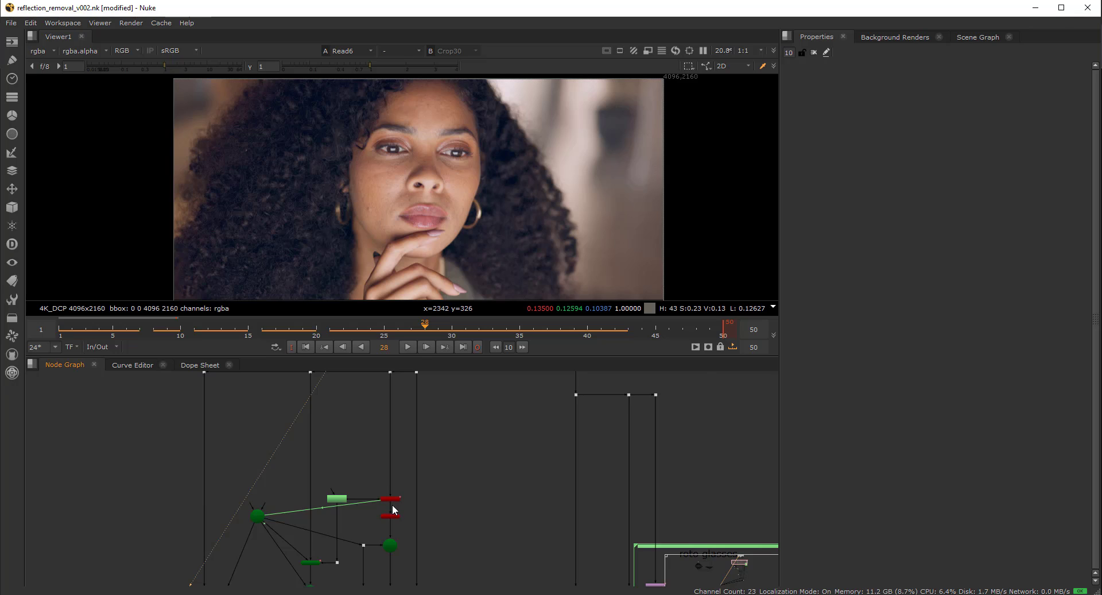
scroll(392, 503, up, 4)
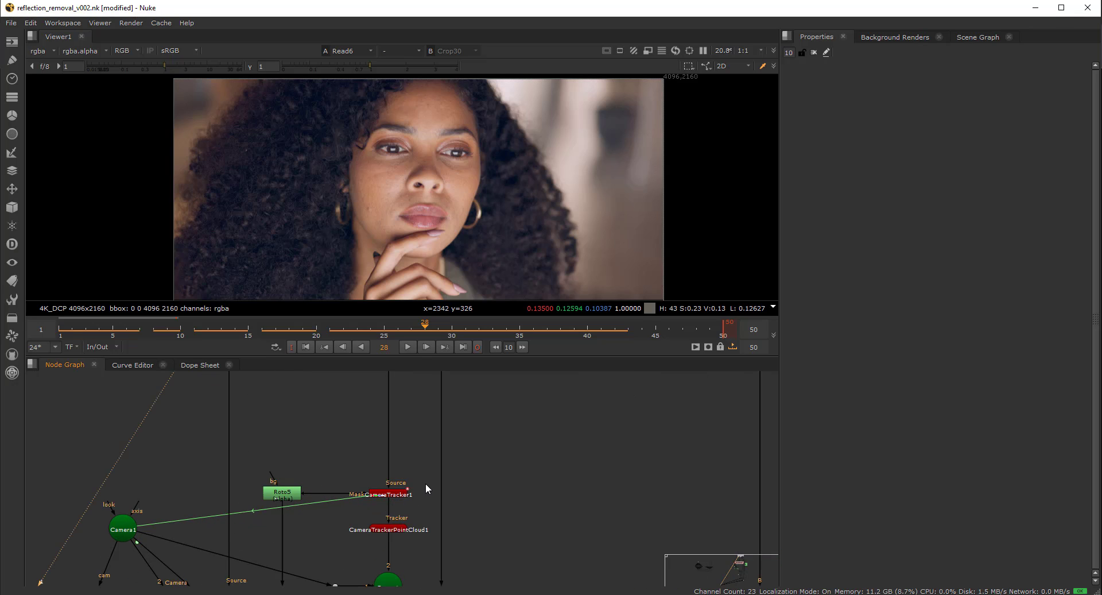
scroll(381, 480, down, 4)
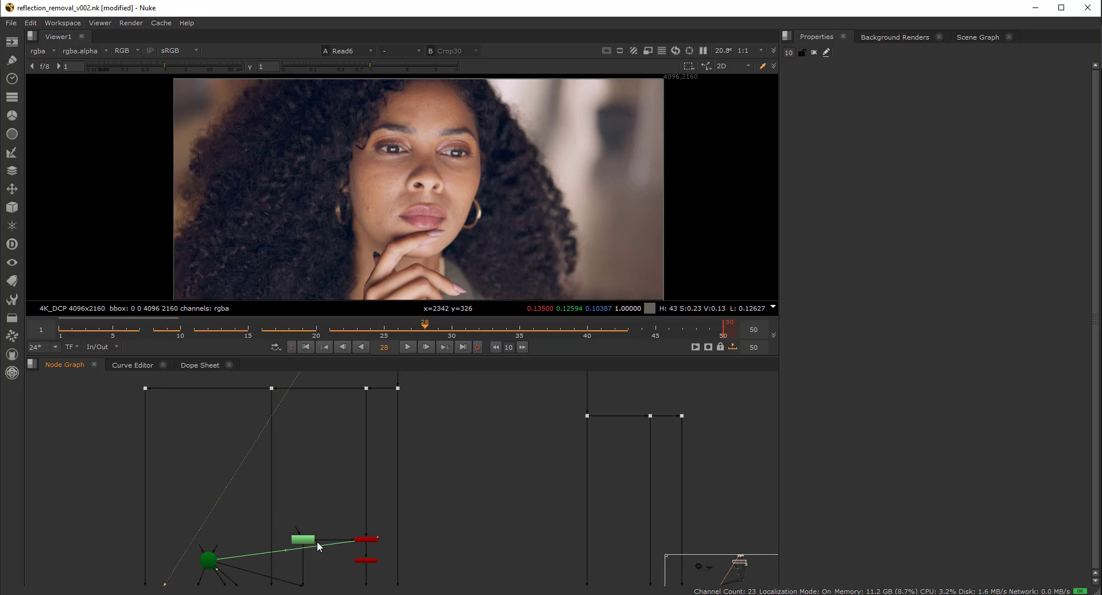
click(308, 541)
double_click(309, 539)
scroll(447, 132, down, 1)
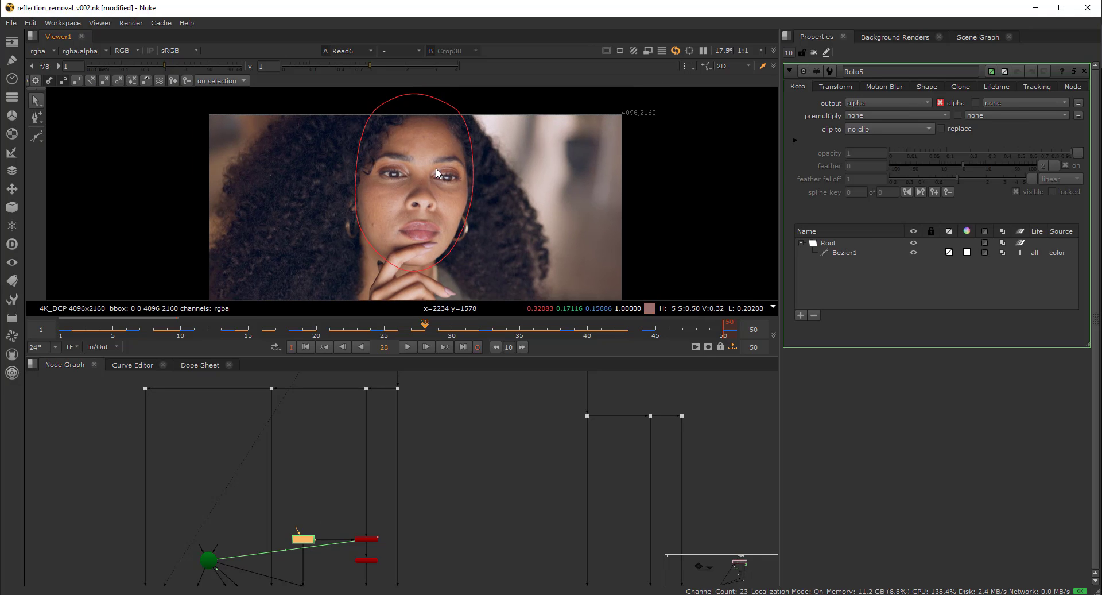
click(408, 346)
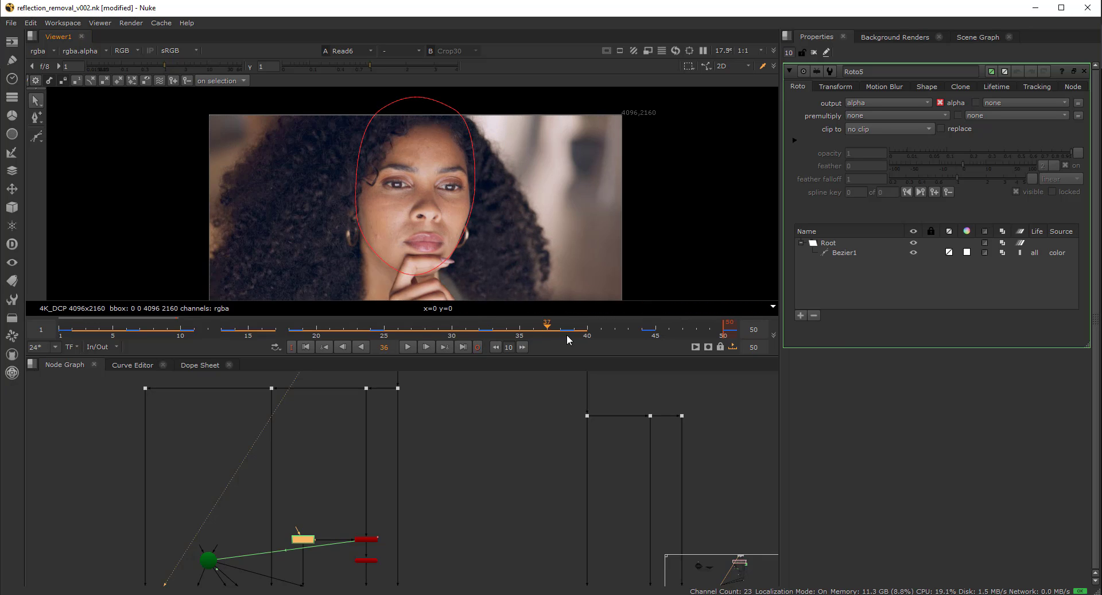
Open the CameraTracker1 node and review its settings and the tracks over the face on the replacement plate.
scroll(358, 504, up, 4)
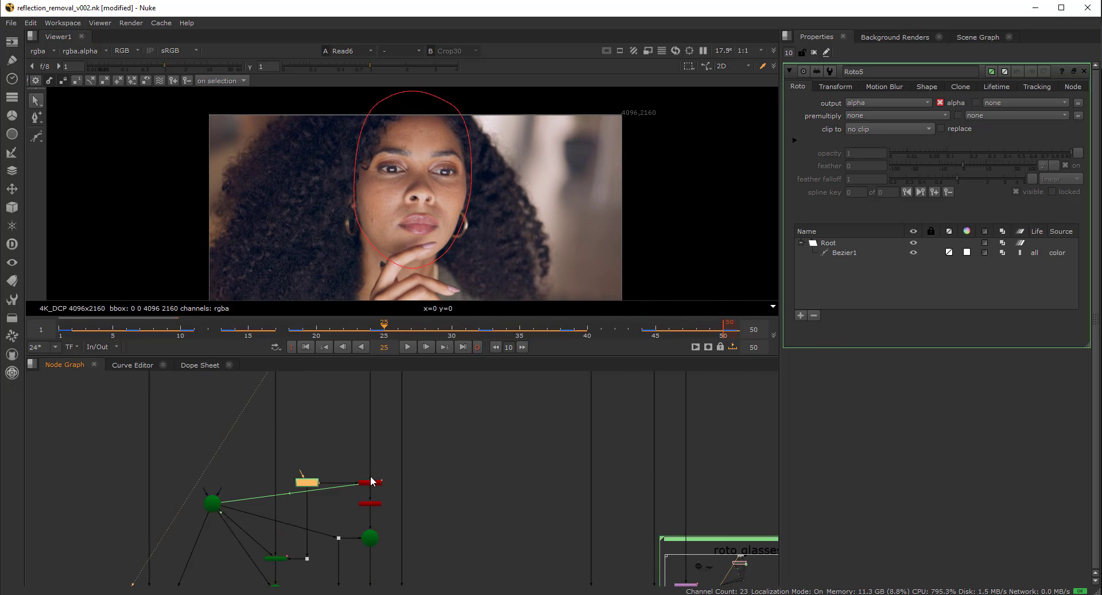
click(373, 494)
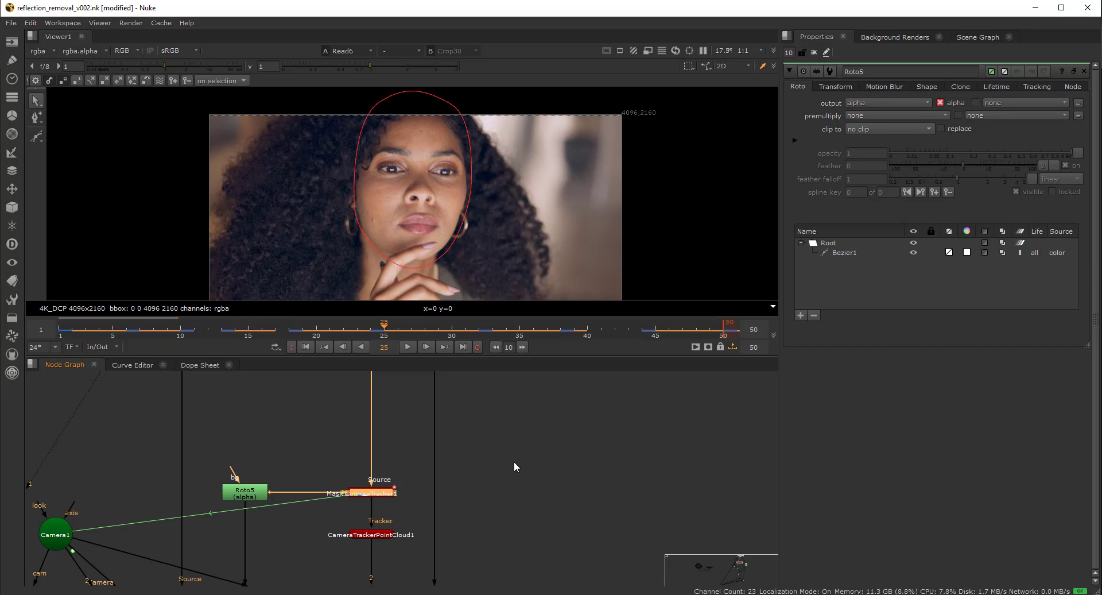
double_click(383, 491)
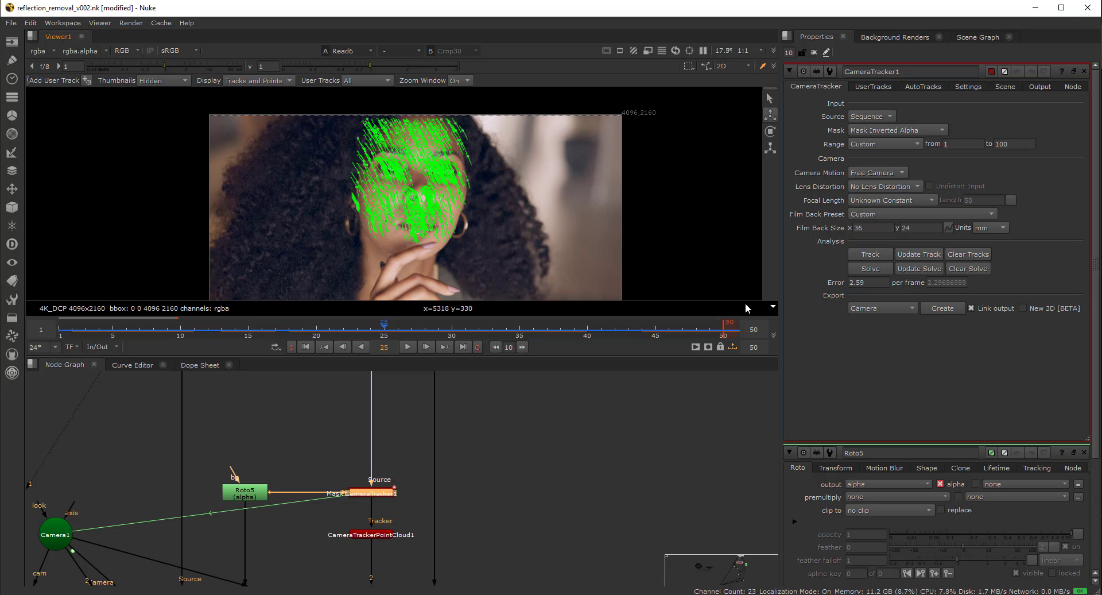
scroll(500, 224, down, 2)
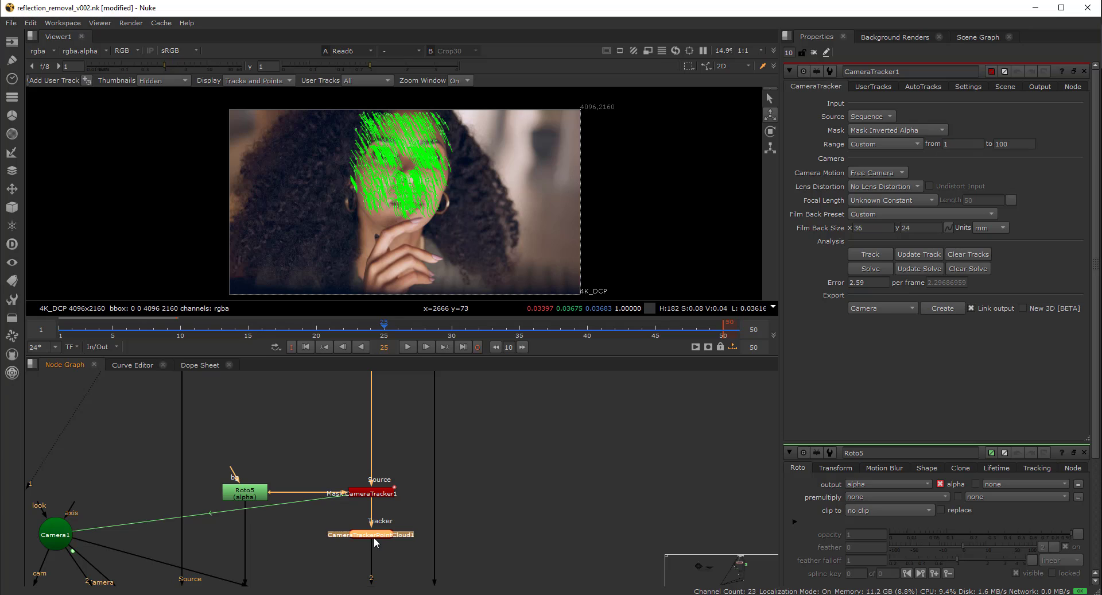
Display the CameraTrackerPointCloud1 points, followed by Scene1, which combines them with the solved camera.
key(1)
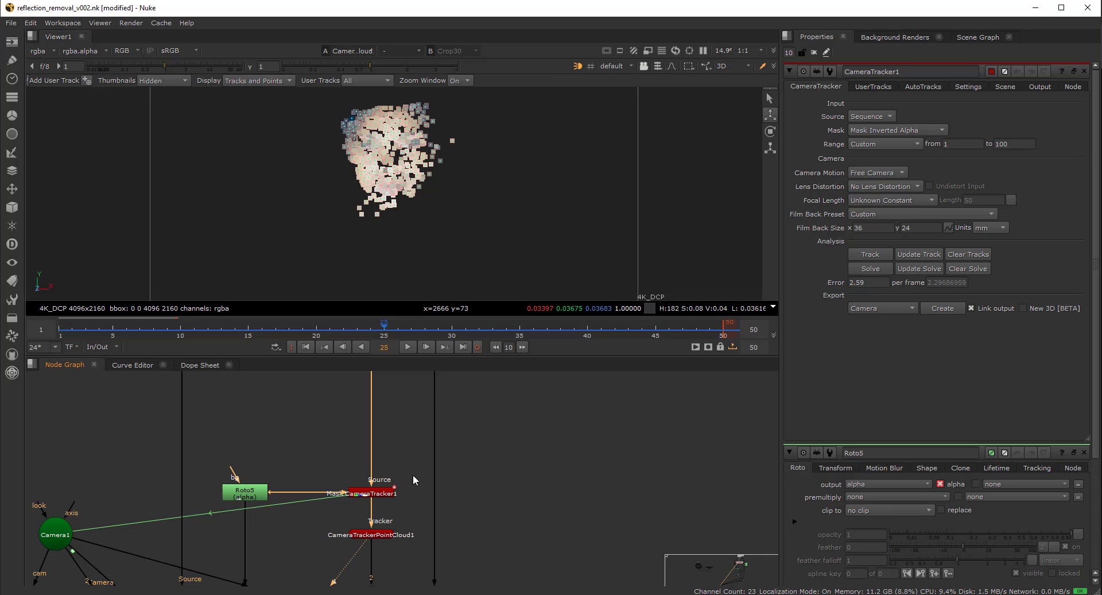
click(623, 65)
middle_drag(416, 522, 425, 438)
click(385, 528)
key(1)
View Scene1 through Camera1 and scrub back to frame 14 to examine the face points.
click(481, 409)
click(620, 65)
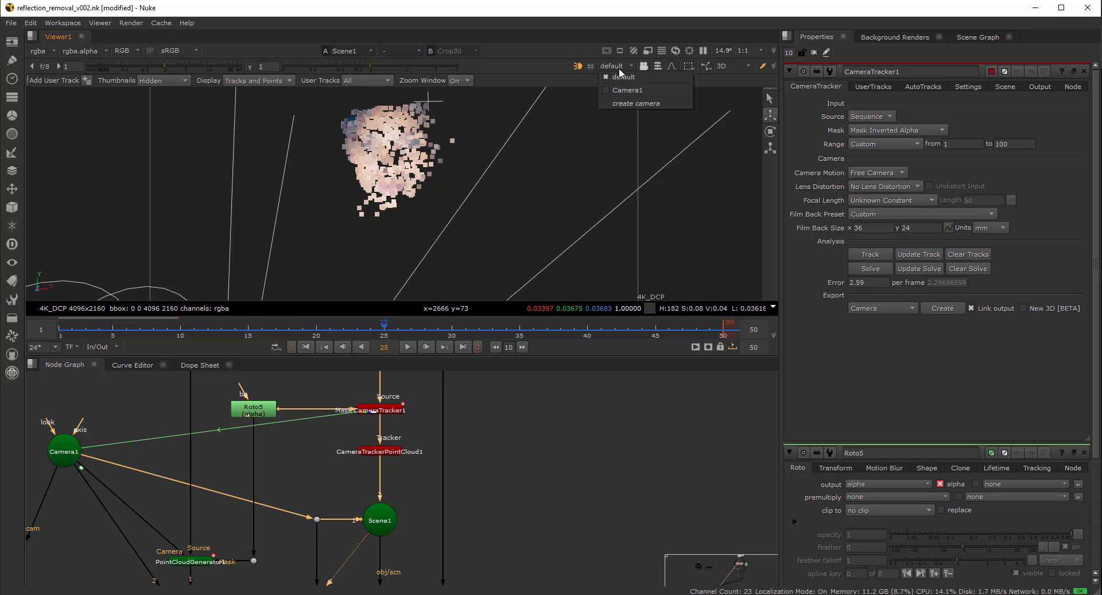
click(617, 97)
click(361, 347)
drag(346, 333, 230, 347)
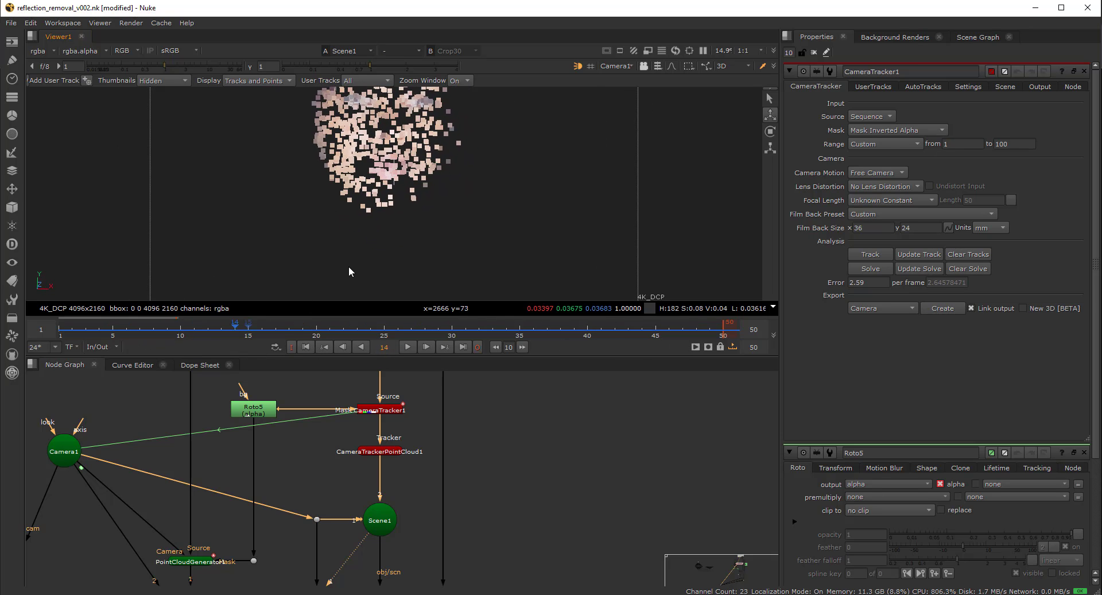
Return to the default 3D view, orbit to show Camera1 beside the face points, and scrub to frame 21.
scroll(396, 209, down, 7)
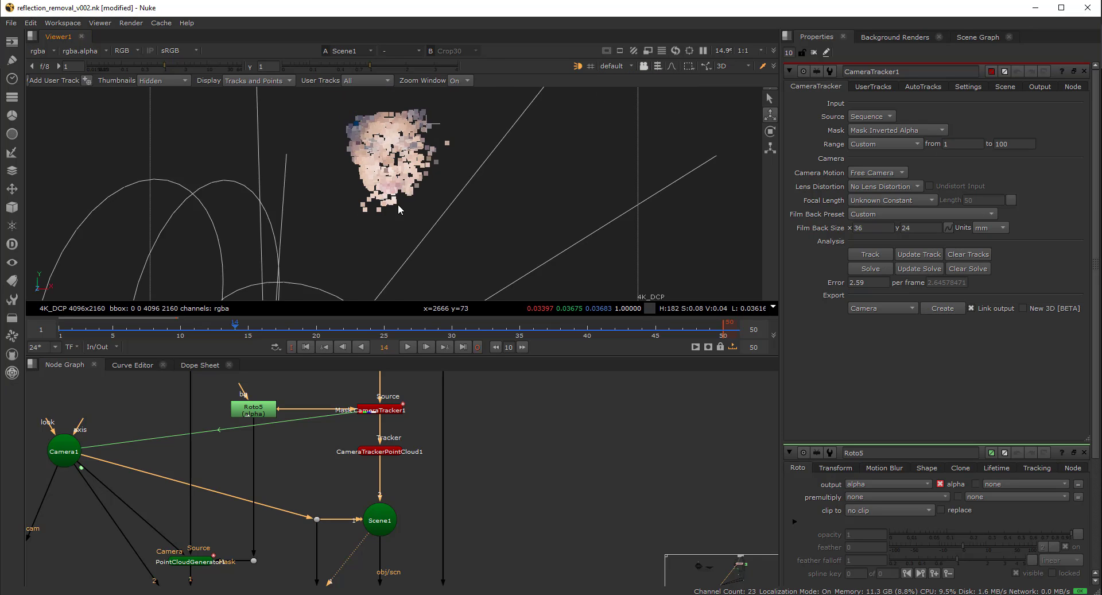
ctrl+drag(363, 236, 511, 246)
drag(235, 332, 330, 331)
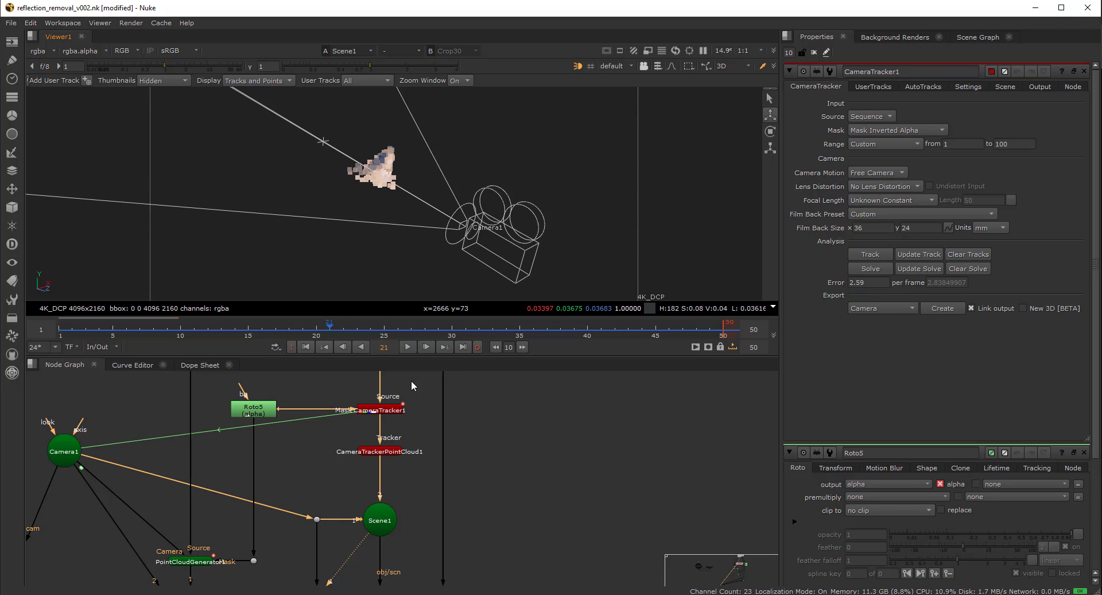
Display the plate feeding the camera tracker, close all open node properties, and scrub to frame 27.
middle_drag(417, 426, 407, 460)
mouse_move(399, 389)
middle_down()
mouse_move(390, 494)
mouse_move(378, 488)
middle_up()
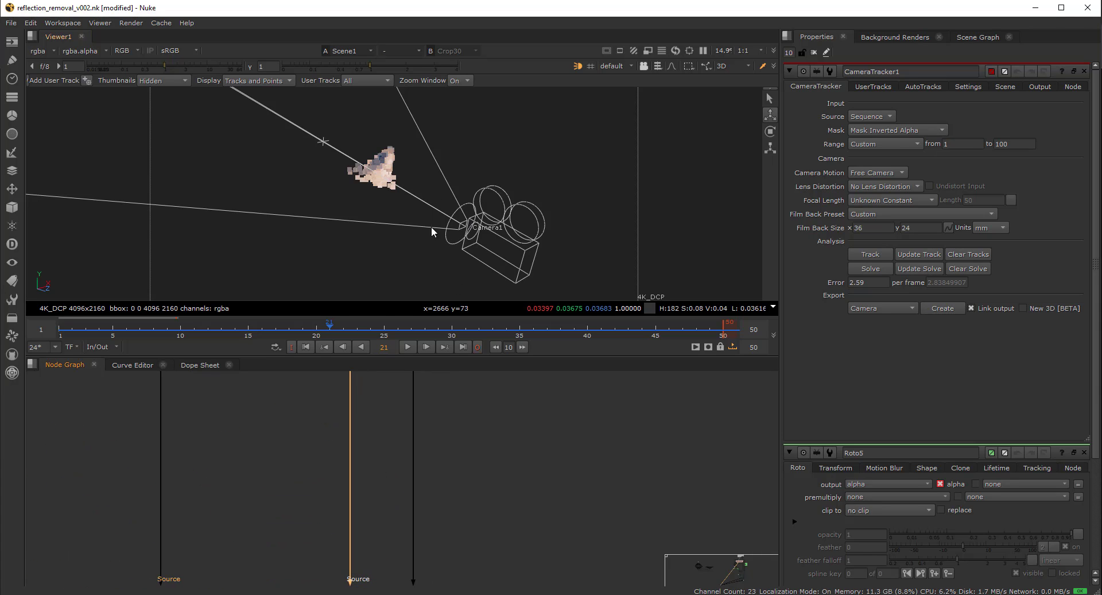
scroll(409, 434, down, 4)
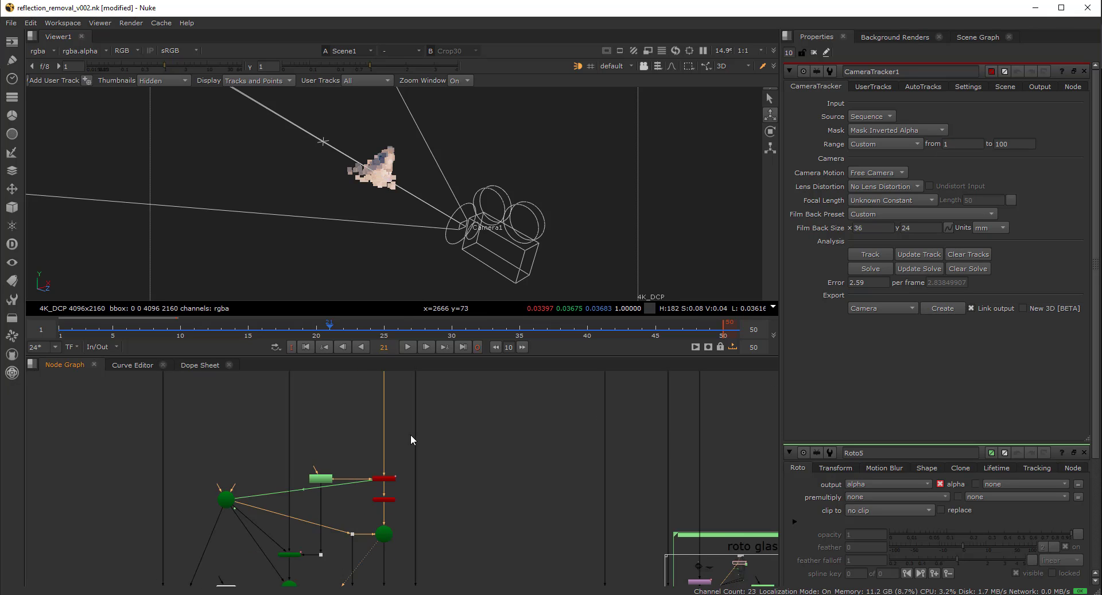
middle_drag(401, 391, 393, 437)
click(373, 374)
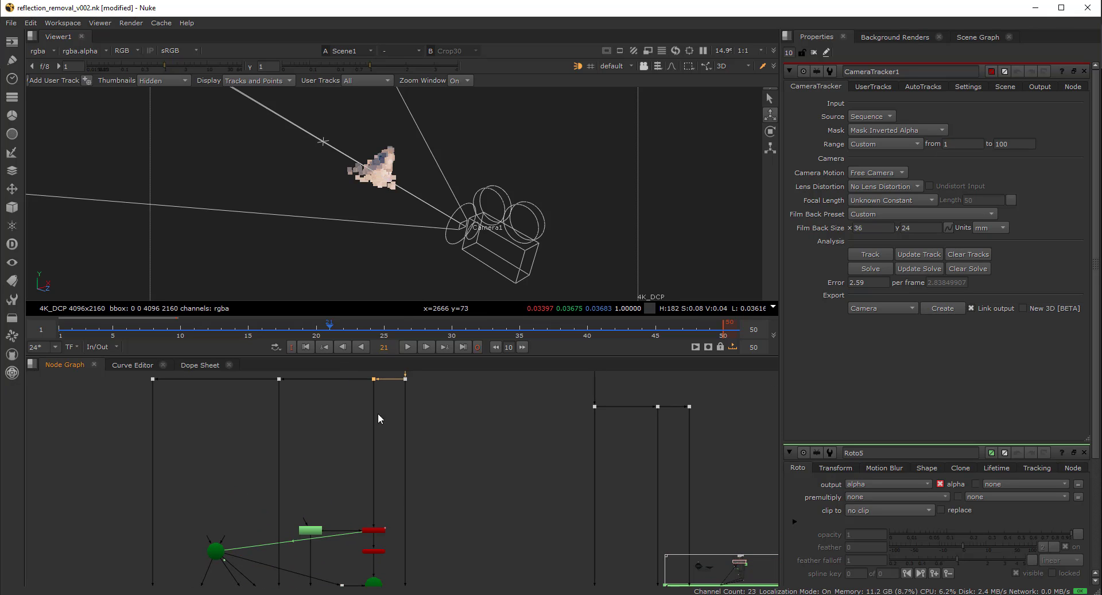
key(1)
drag(349, 330, 316, 335)
click(814, 52)
drag(384, 335, 411, 335)
Display Scene1 again and scrub to frame 35 to examine the solved camera's movement around the face points.
middle_drag(410, 477, 419, 384)
ctrl+shift+click(384, 494)
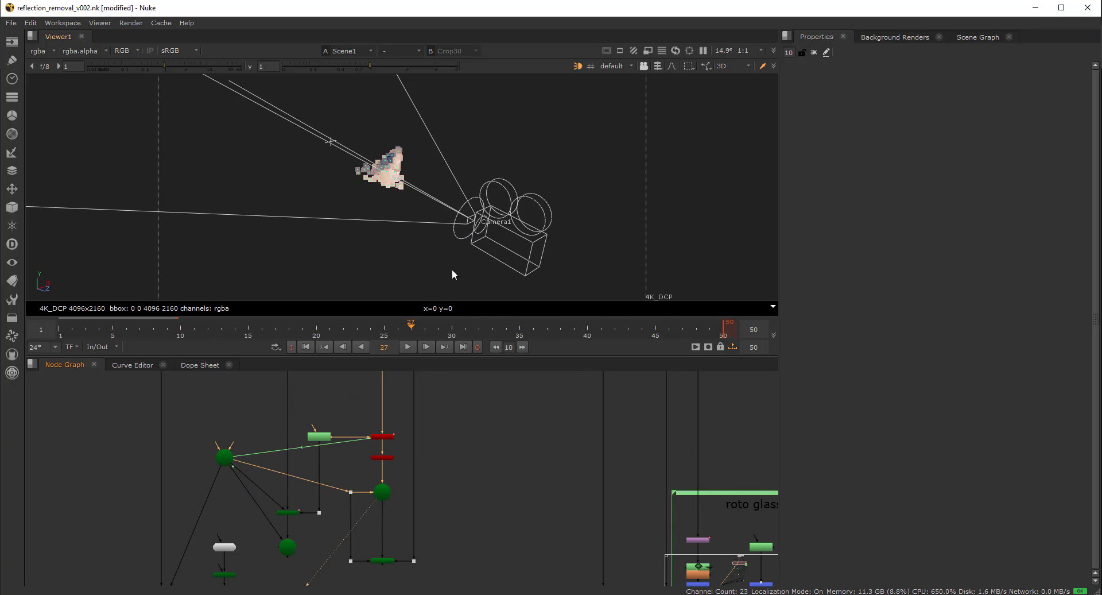
drag(397, 330, 508, 354)
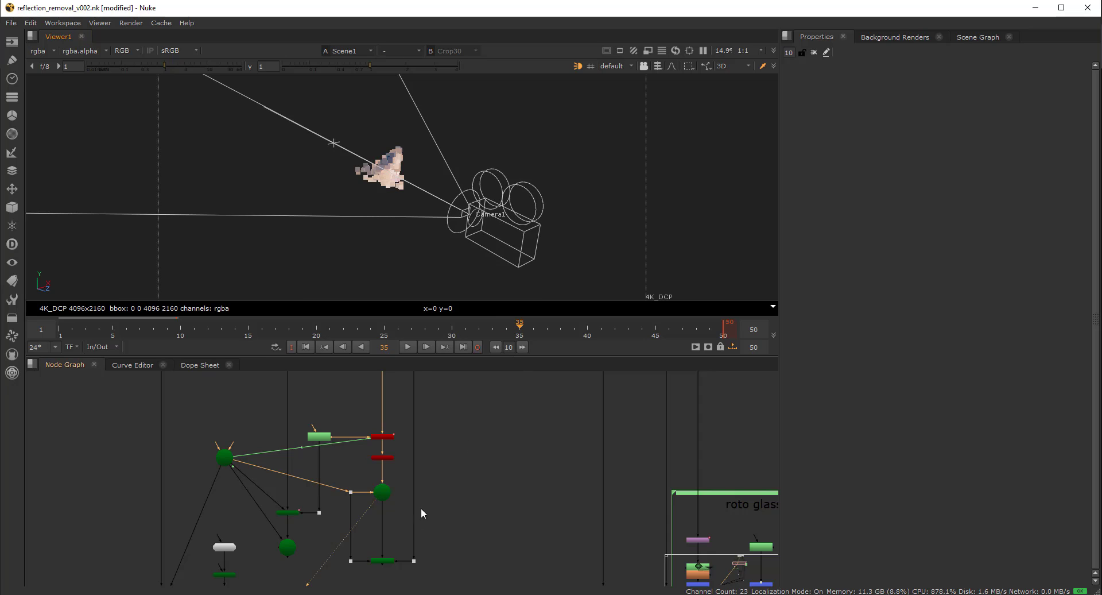
middle_drag(421, 508, 428, 455)
View Scene1 through Camera1 and turn on the viewer's wipe comparison.
click(623, 66)
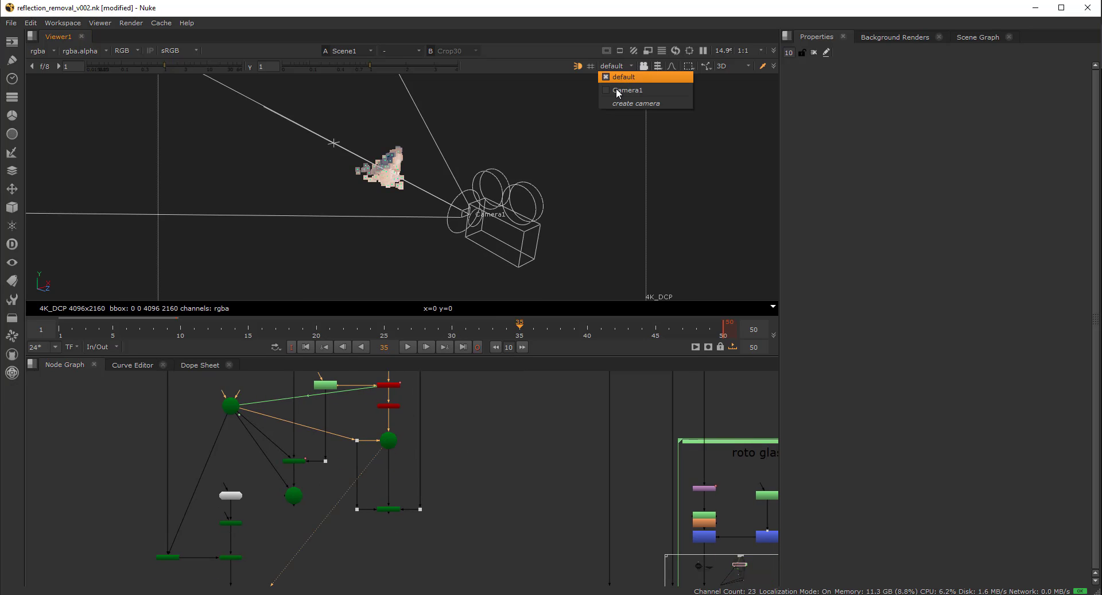
click(625, 92)
click(392, 53)
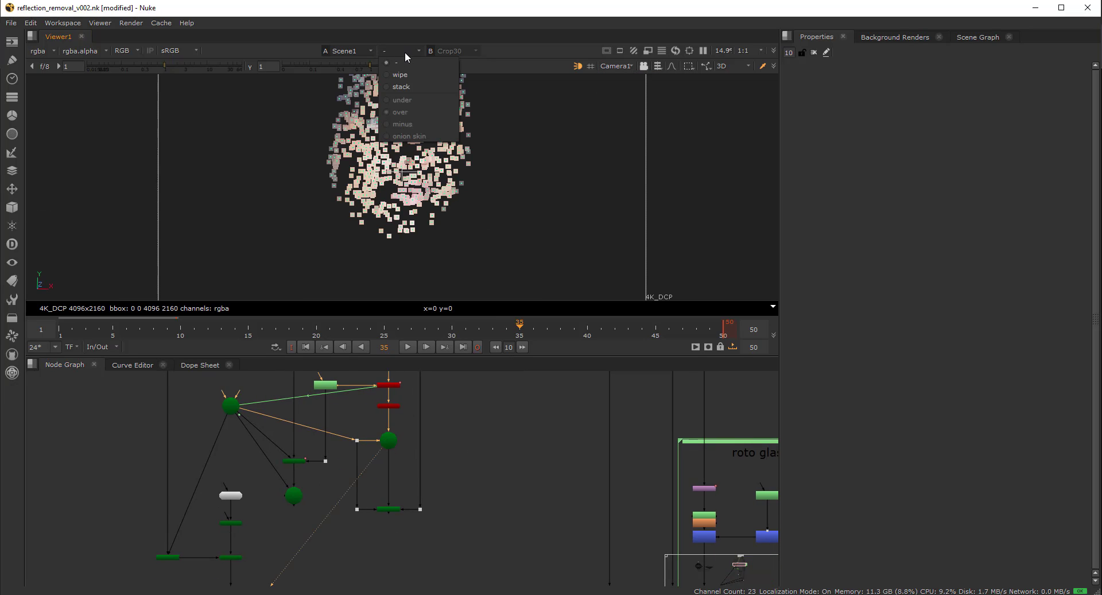
click(404, 75)
Load the plate from Dot11 into the comparison's B side and set Scene1 as the A side.
click(459, 51)
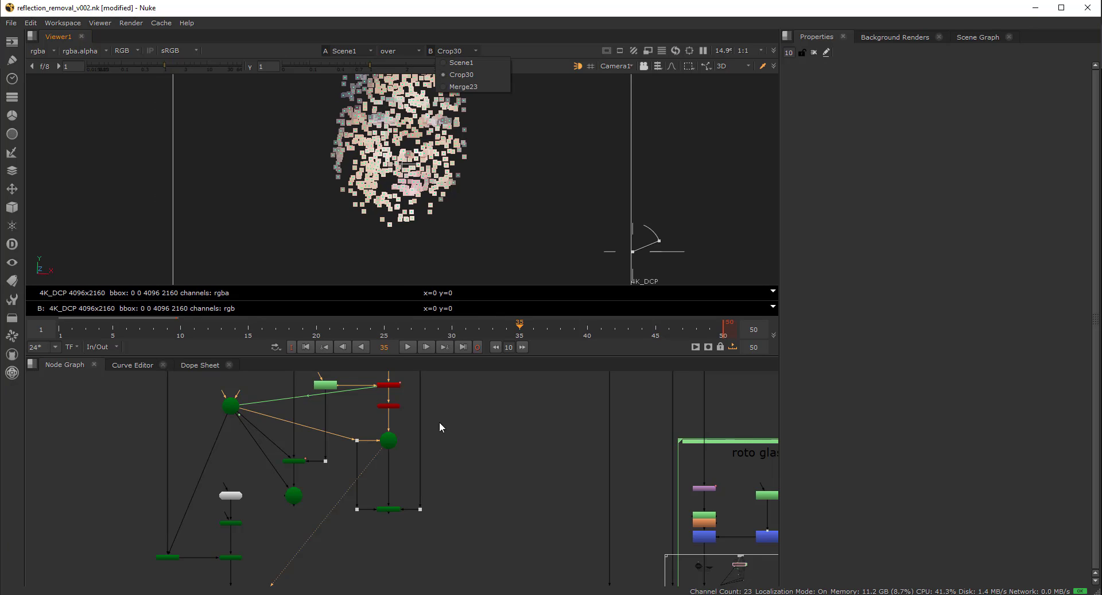
middle_drag(438, 376, 455, 517)
middle_drag(428, 425, 437, 528)
drag(426, 459, 393, 501)
key(1)
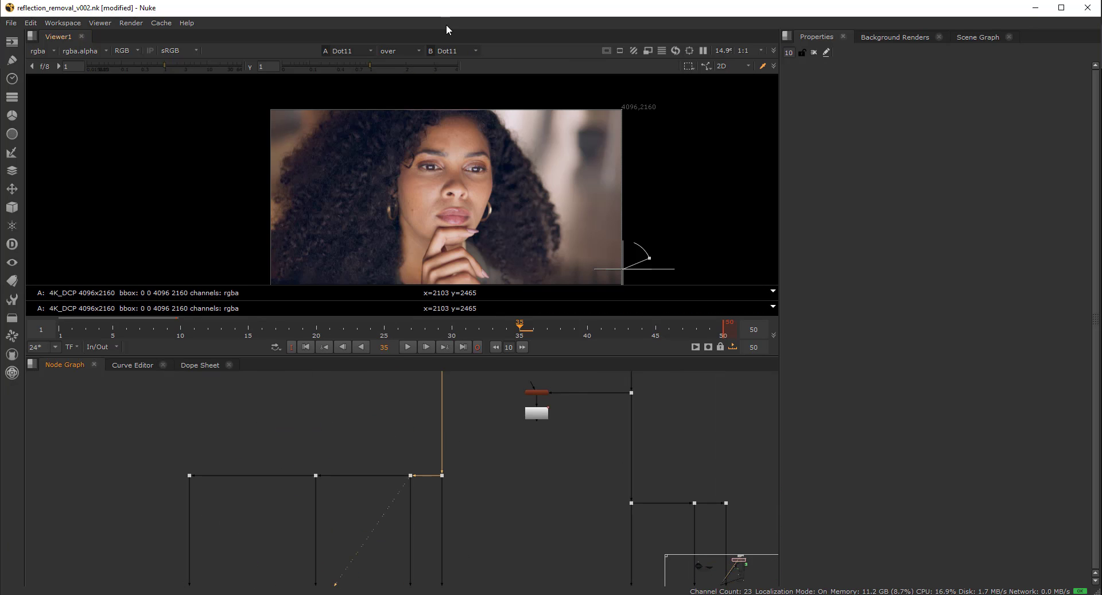
click(366, 51)
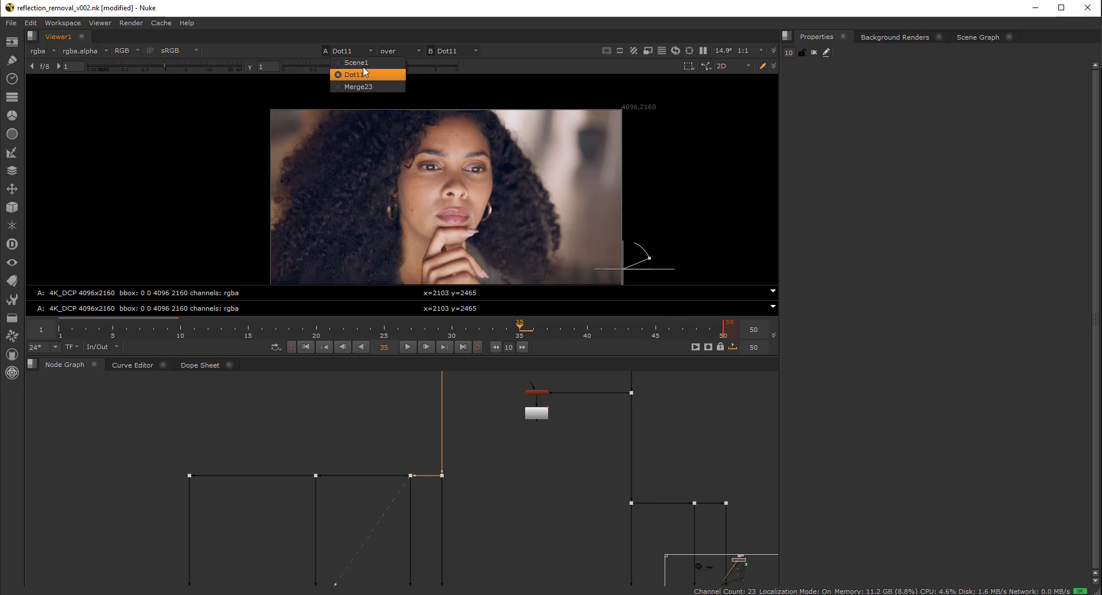
click(362, 64)
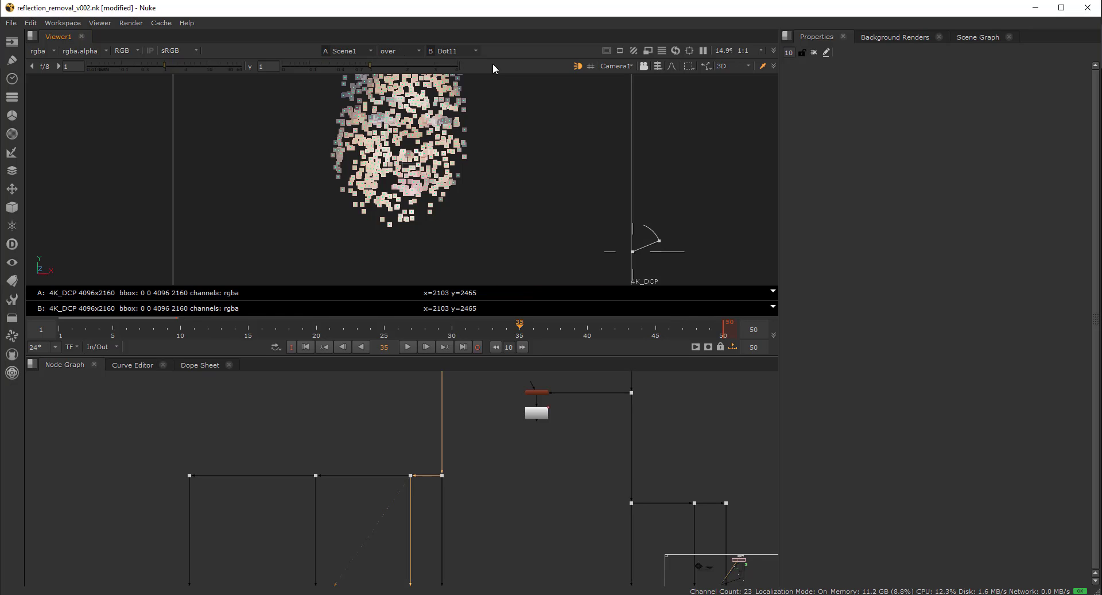
Lock the 3D view to Camera1, wipe the plate in behind the face points, and scrub to frame 29.
click(644, 66)
drag(621, 266, 446, 267)
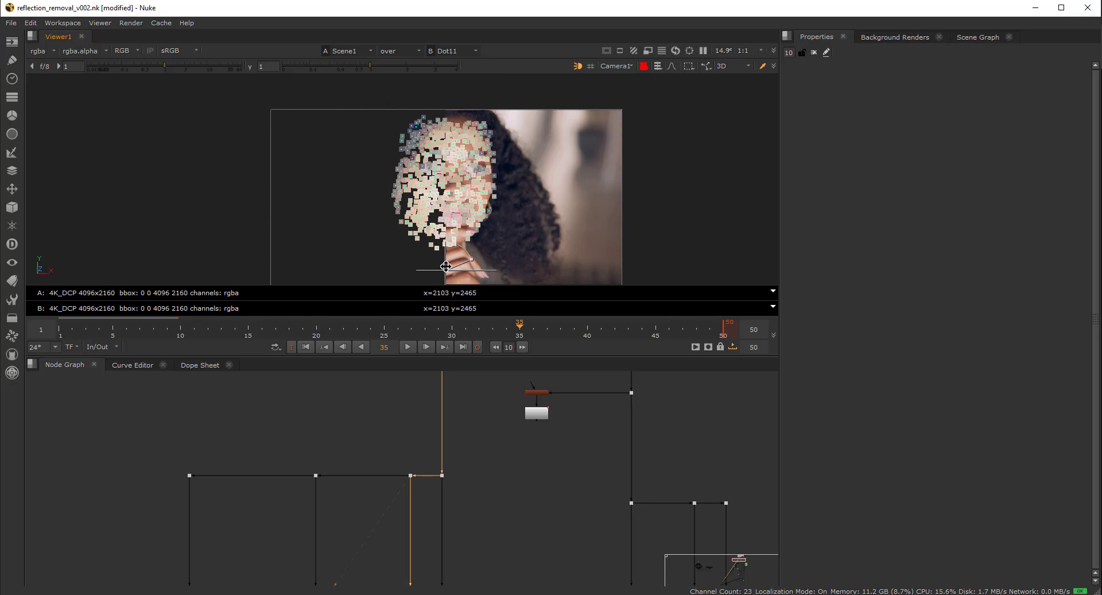
mouse_move(446, 267)
middle_down()
mouse_move(426, 215)
mouse_move(438, 260)
mouse_move(440, 247)
middle_up()
drag(413, 258, 275, 223)
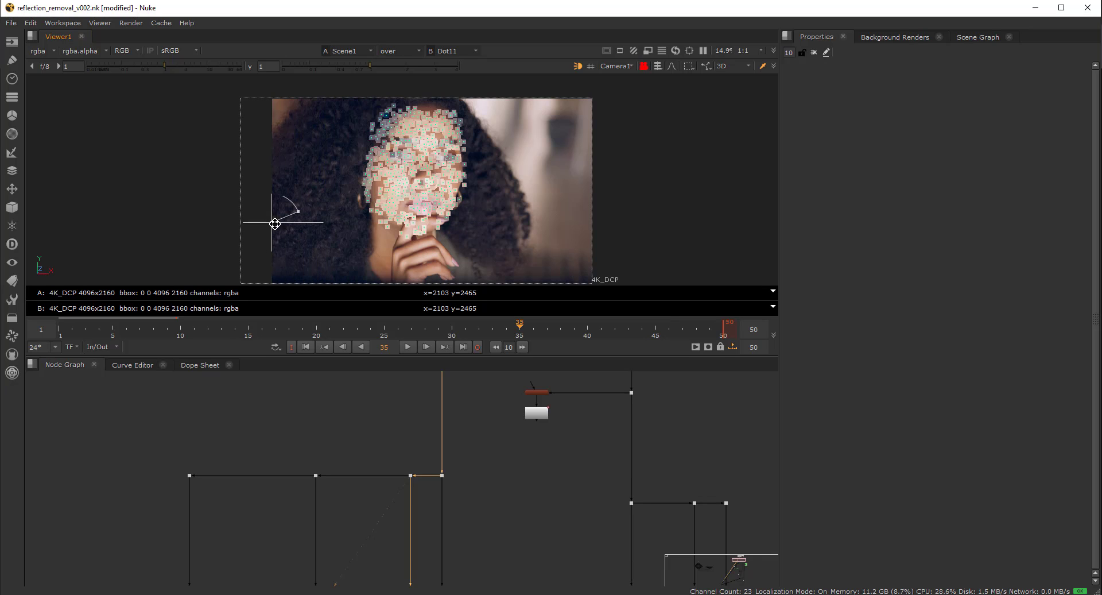
drag(507, 328, 448, 319)
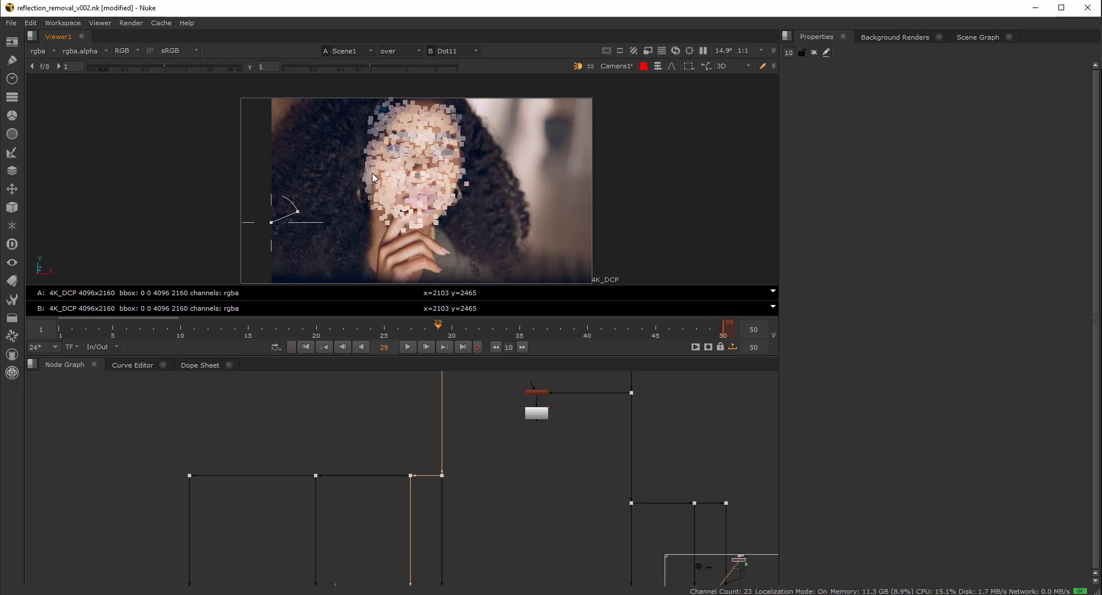
View the plate from Dot11 on its own, restore the Scene1 overlay, and scrub to frame 10 to check the points.
key(1)
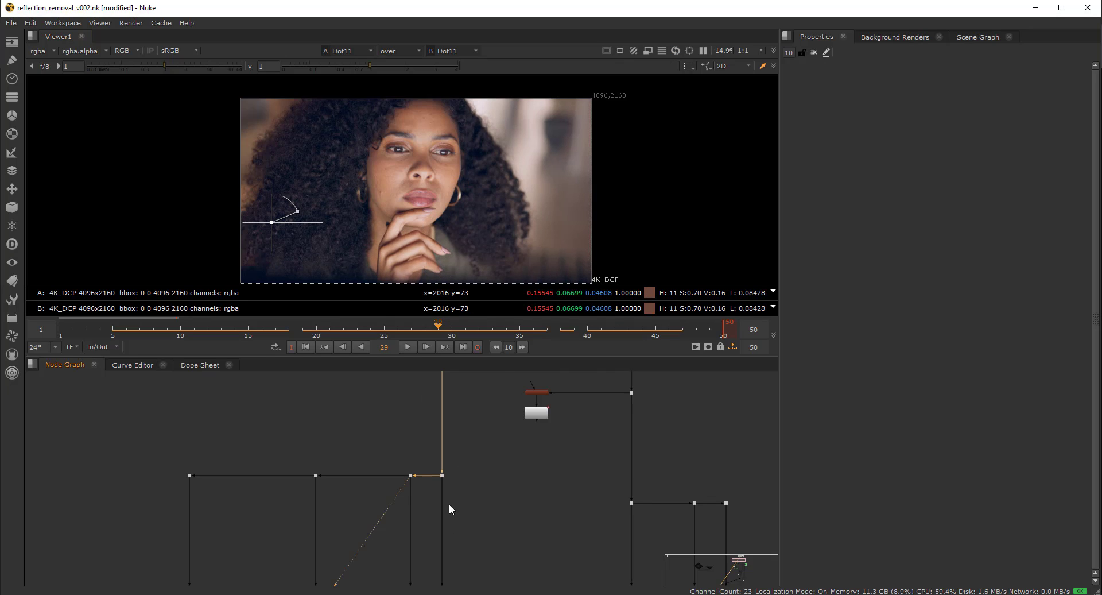
scroll(449, 504, down, 2)
middle_drag(436, 474, 426, 393)
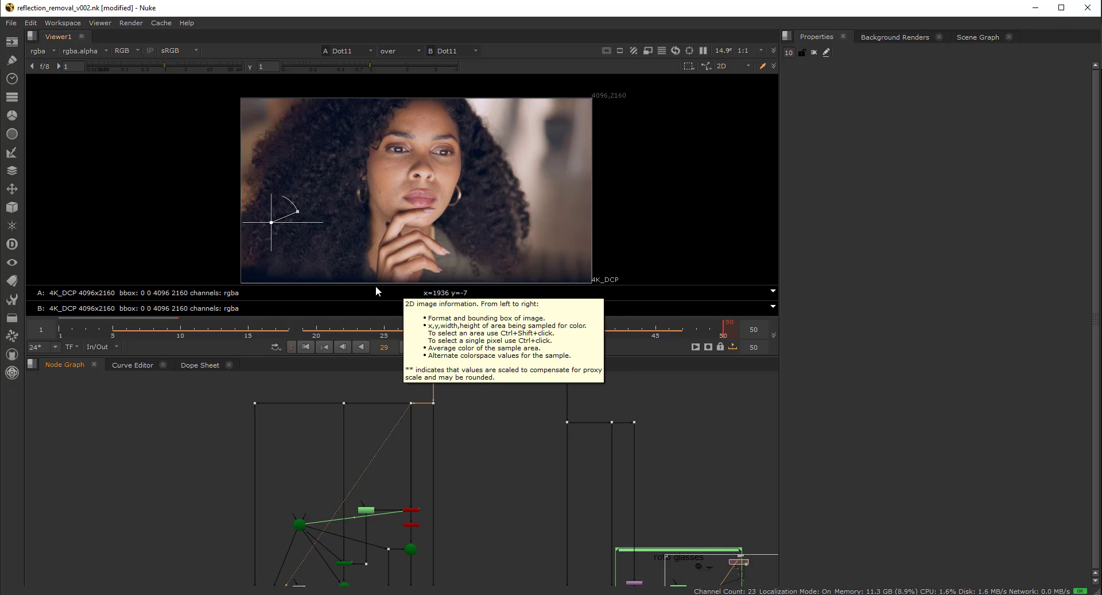
click(411, 548)
key(1)
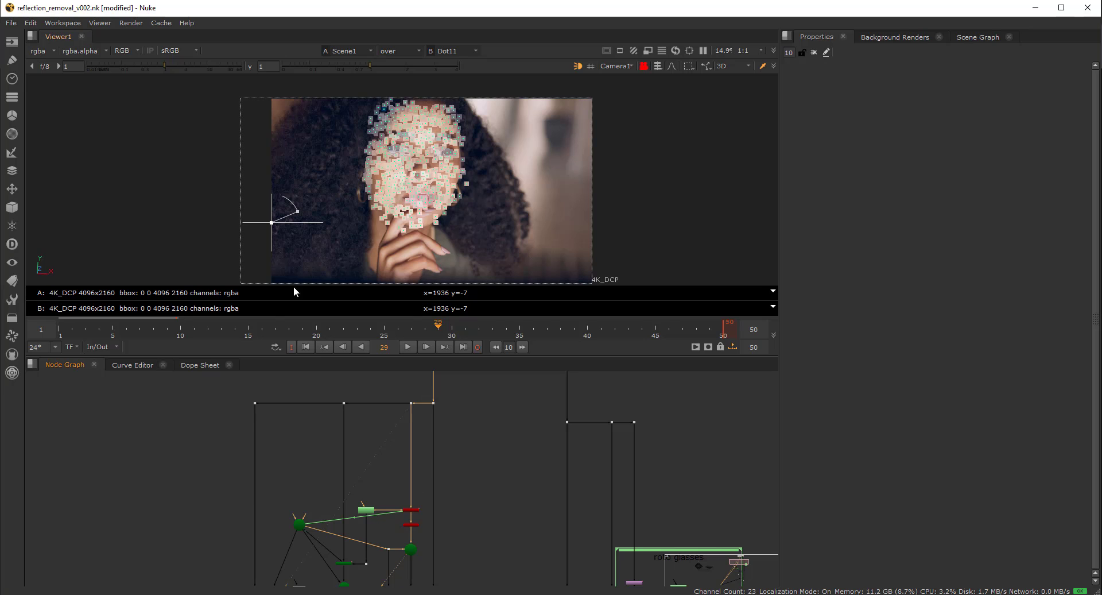
drag(642, 326, 180, 327)
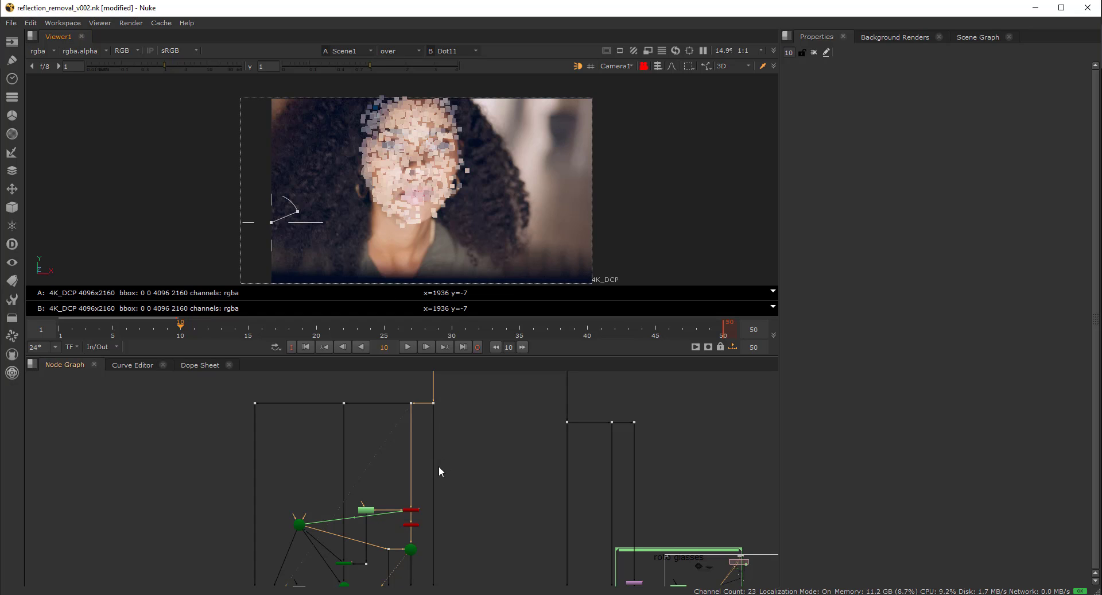
Wipe the plate away from the face points, locate the PointCloudGenerator node, and turn off the viewer comparison.
middle_drag(439, 468, 445, 431)
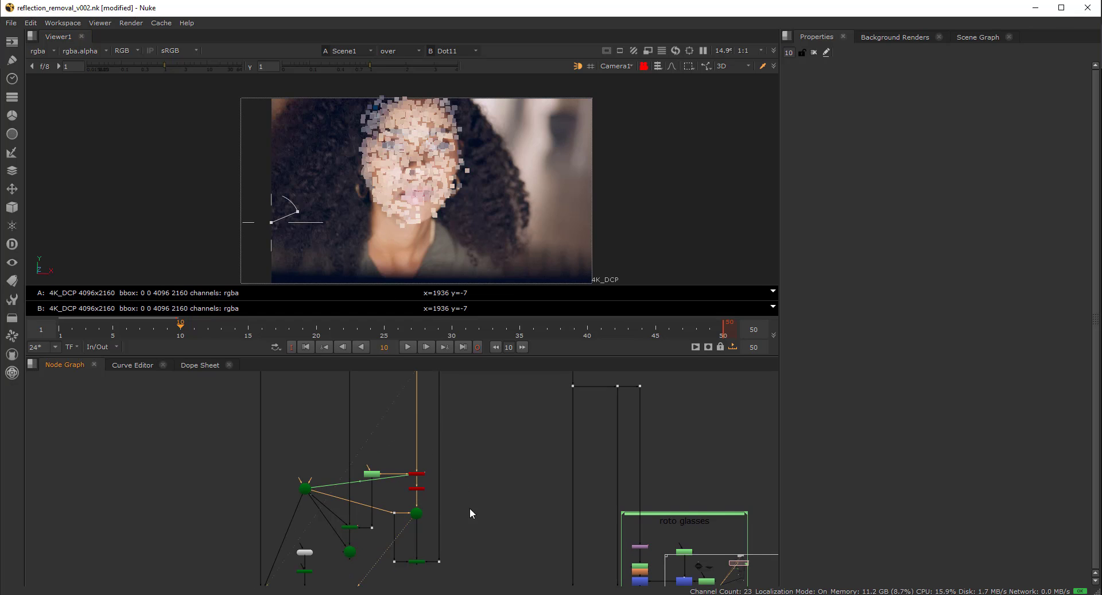
scroll(425, 501, up, 7)
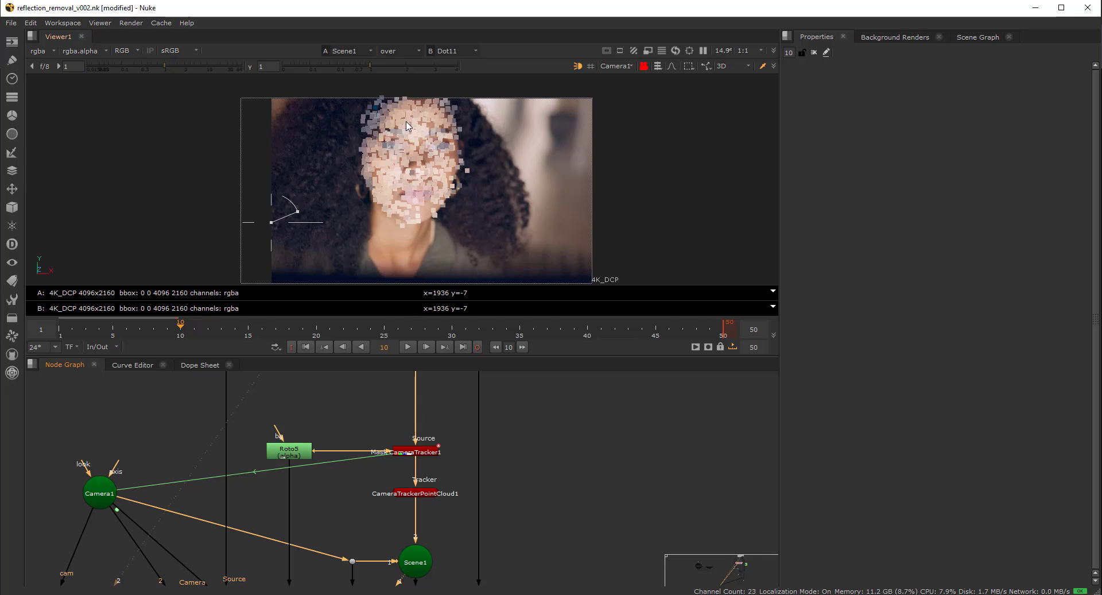
drag(295, 216, 577, 104)
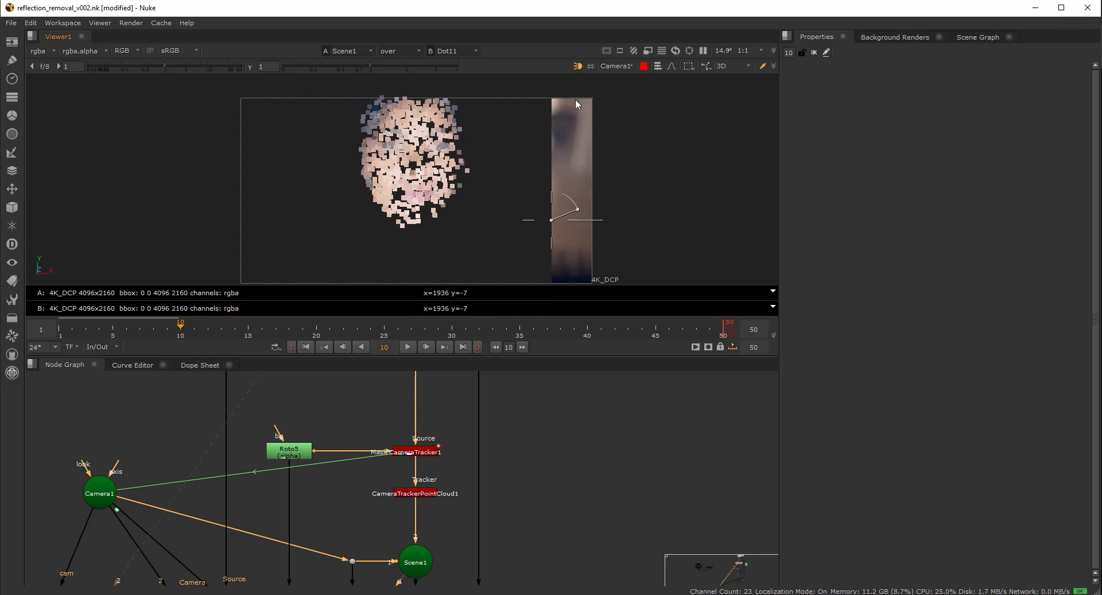
middle_drag(354, 508, 467, 402)
middle_drag(332, 538, 346, 502)
drag(381, 437, 302, 496)
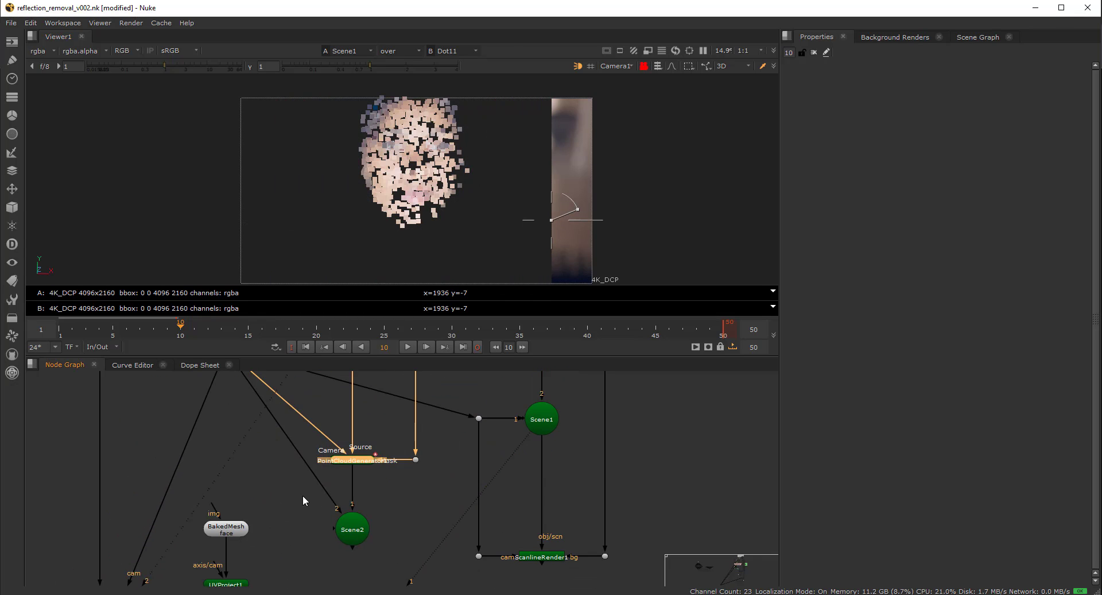
middle_drag(445, 492, 404, 528)
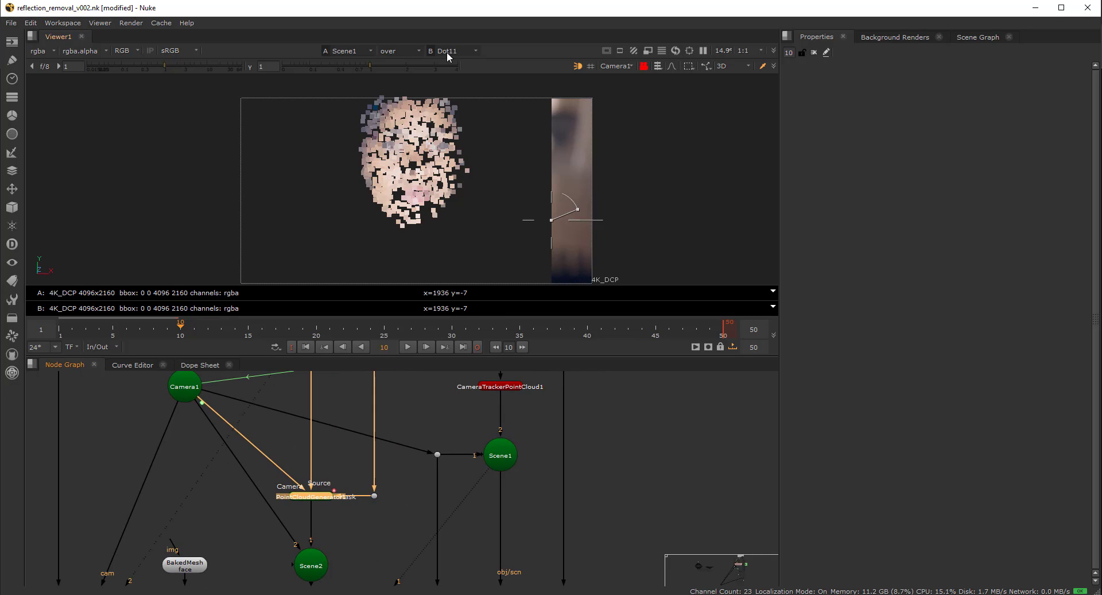
click(399, 51)
click(391, 63)
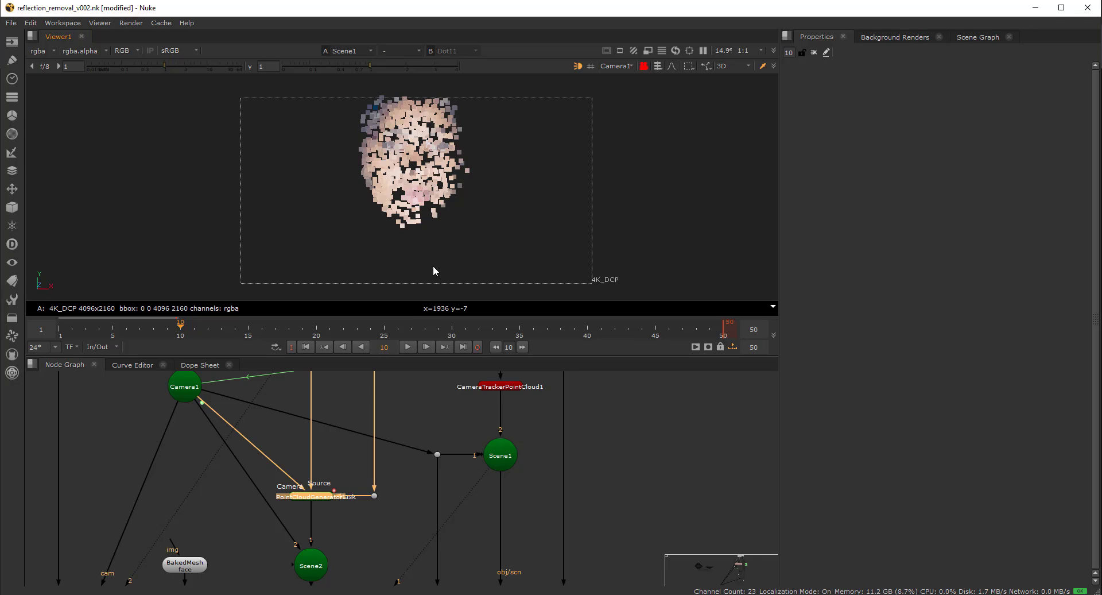
Display the PointCloudGenerator's dense point cloud, followed by Scene2 viewed through Camera1.
drag(353, 481, 307, 511)
key(1)
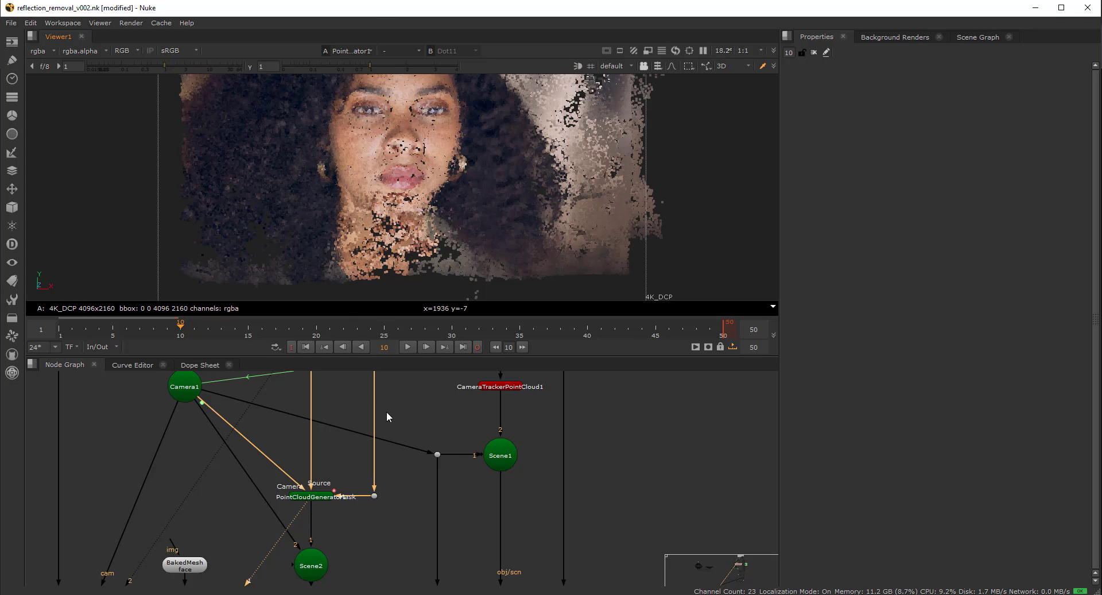
click(313, 568)
key(1)
click(613, 66)
click(614, 89)
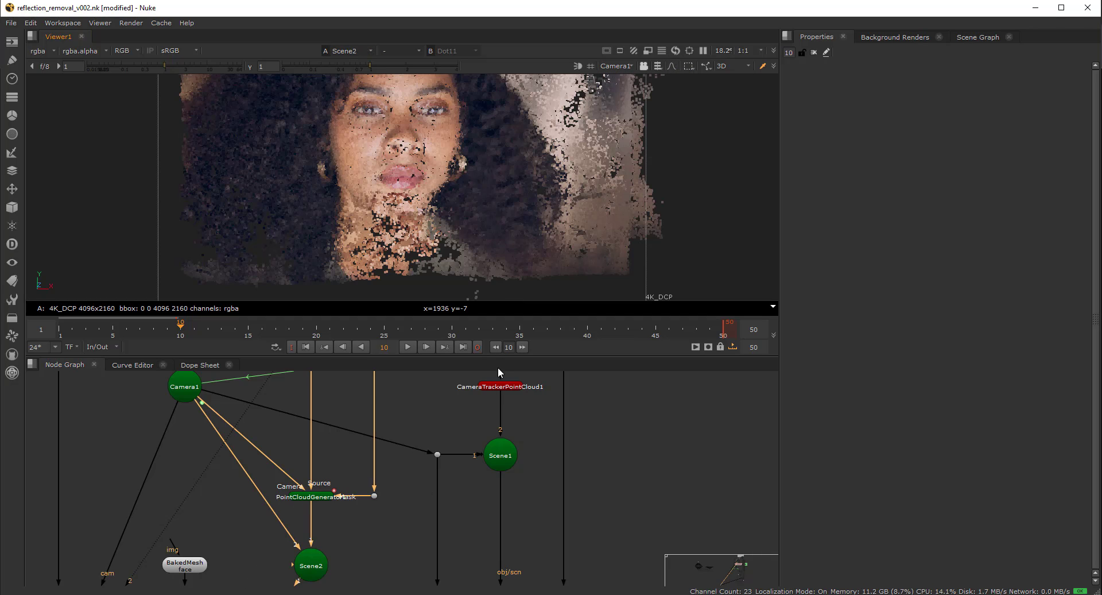
Check the dense point cloud at frame 39 through the locked Camera1, and orbit around it in the default 3D view.
click(644, 66)
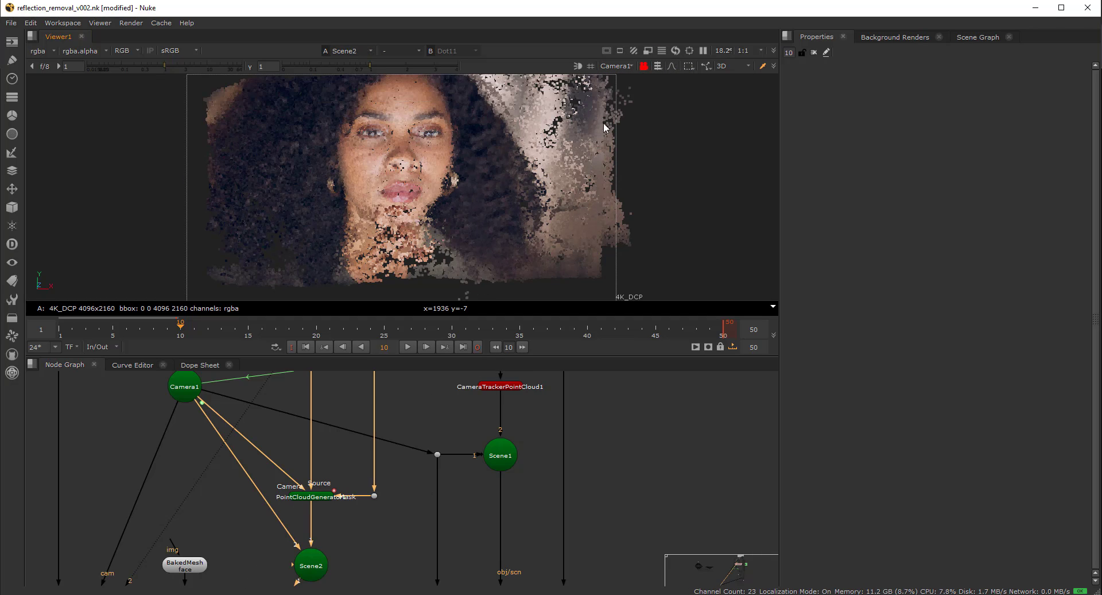
drag(202, 331, 453, 344)
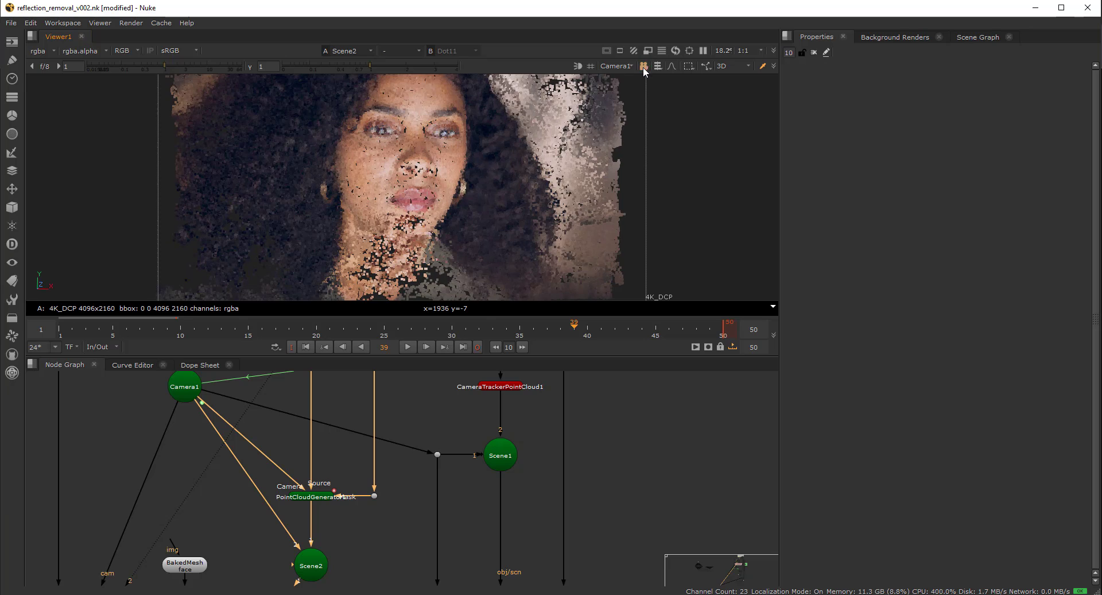
click(615, 66)
click(618, 76)
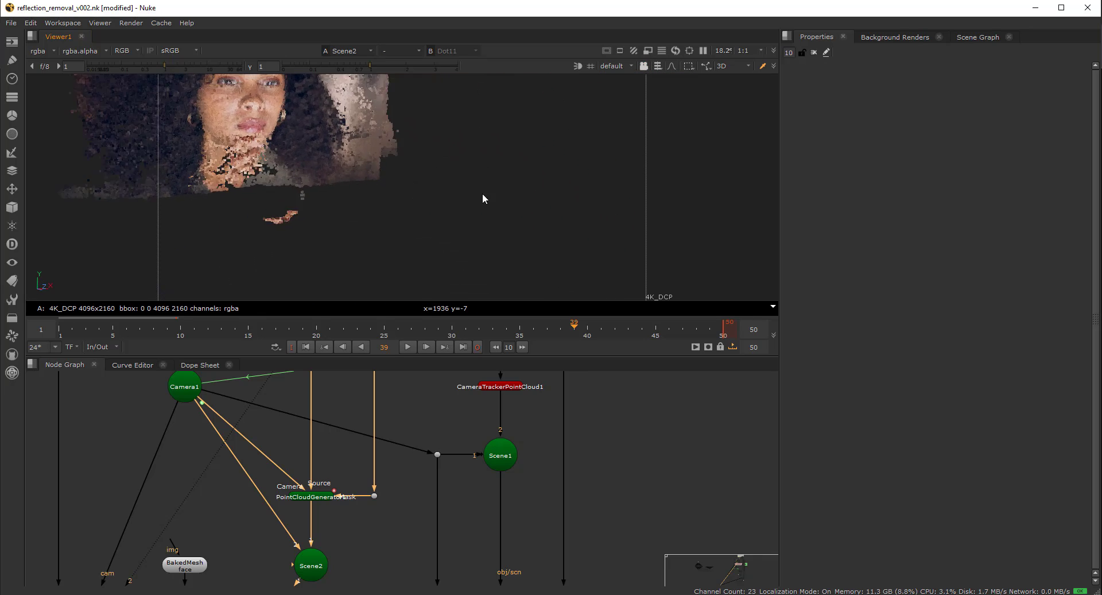
scroll(344, 172, up, 5)
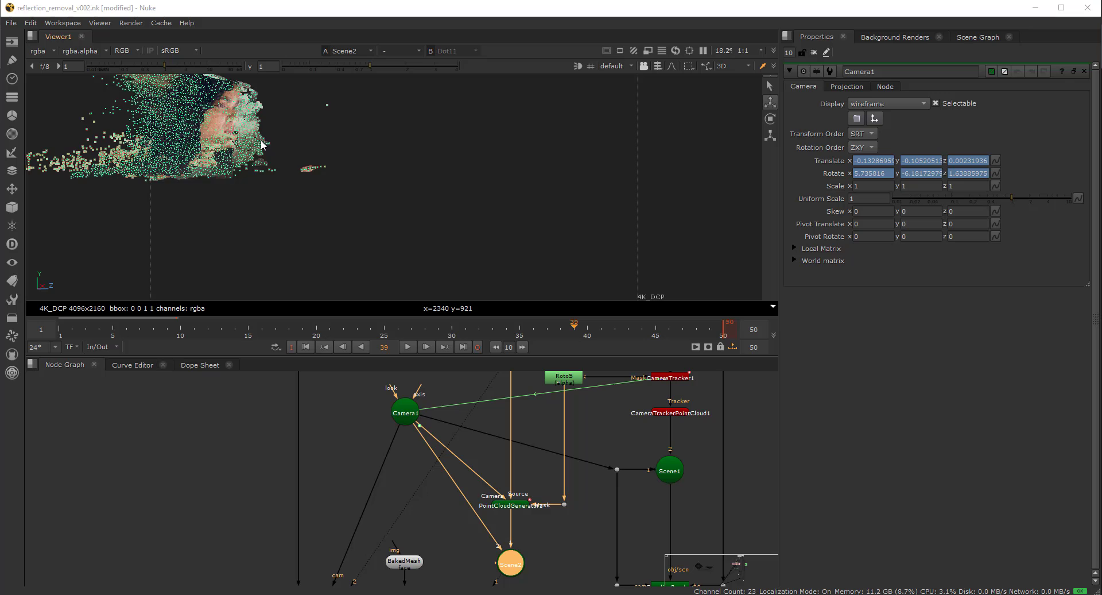
ctrl+drag(262, 145, 346, 171)
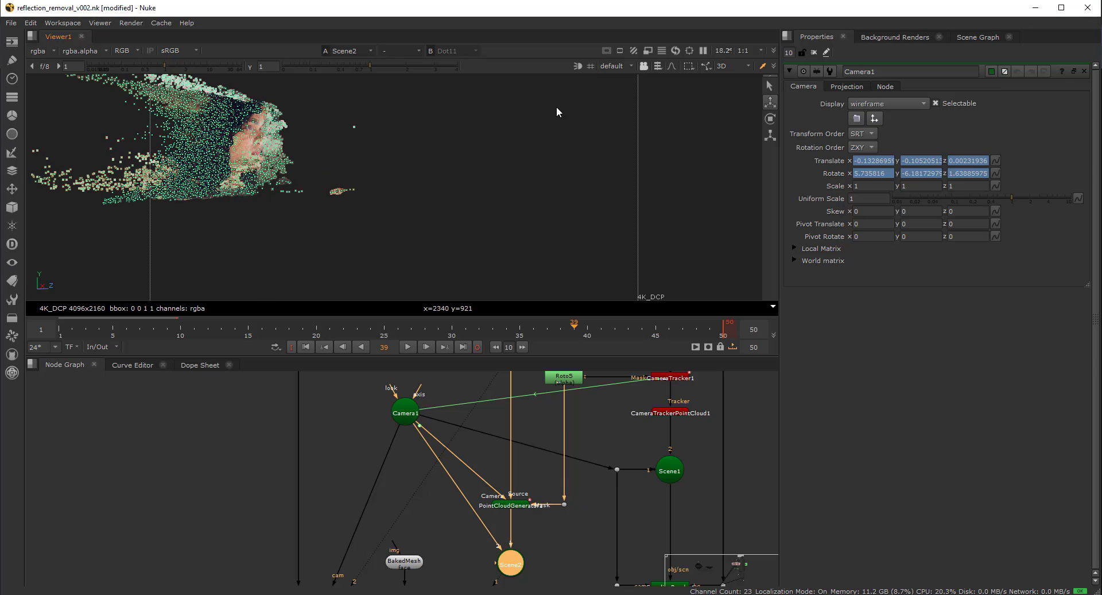
Lock the 3D view back to Camera1 and compare Scene2 over the Dot11 plate.
click(627, 66)
click(625, 85)
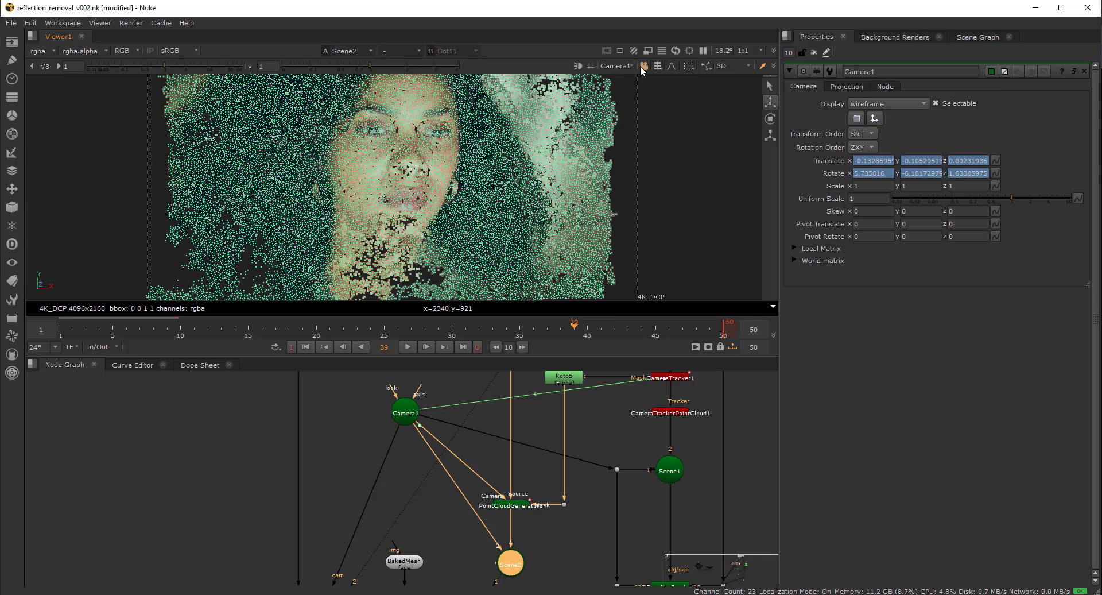
click(643, 66)
click(397, 50)
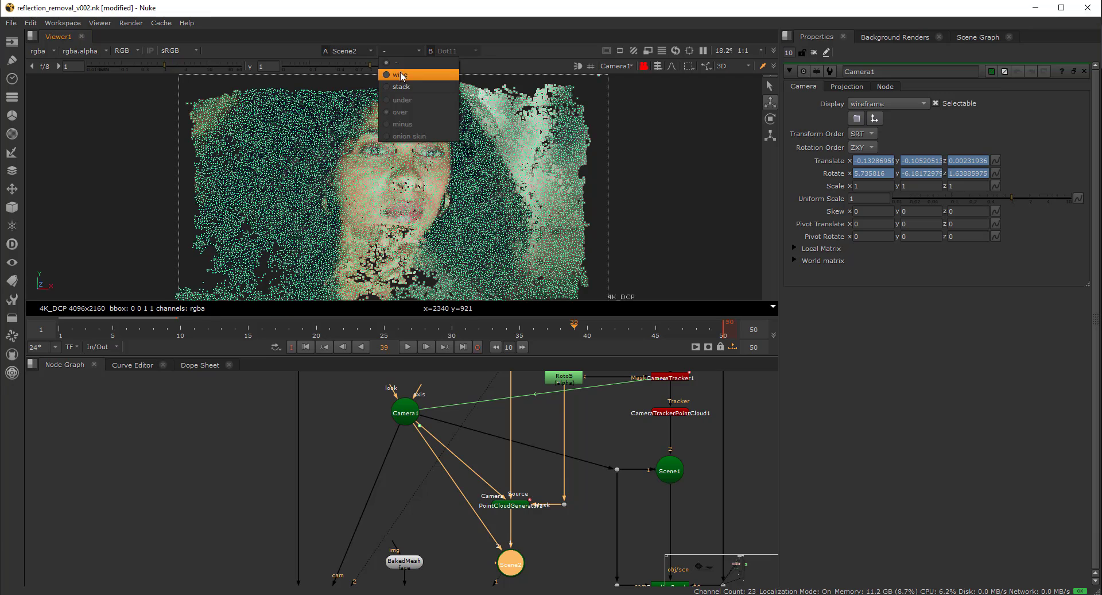
click(404, 77)
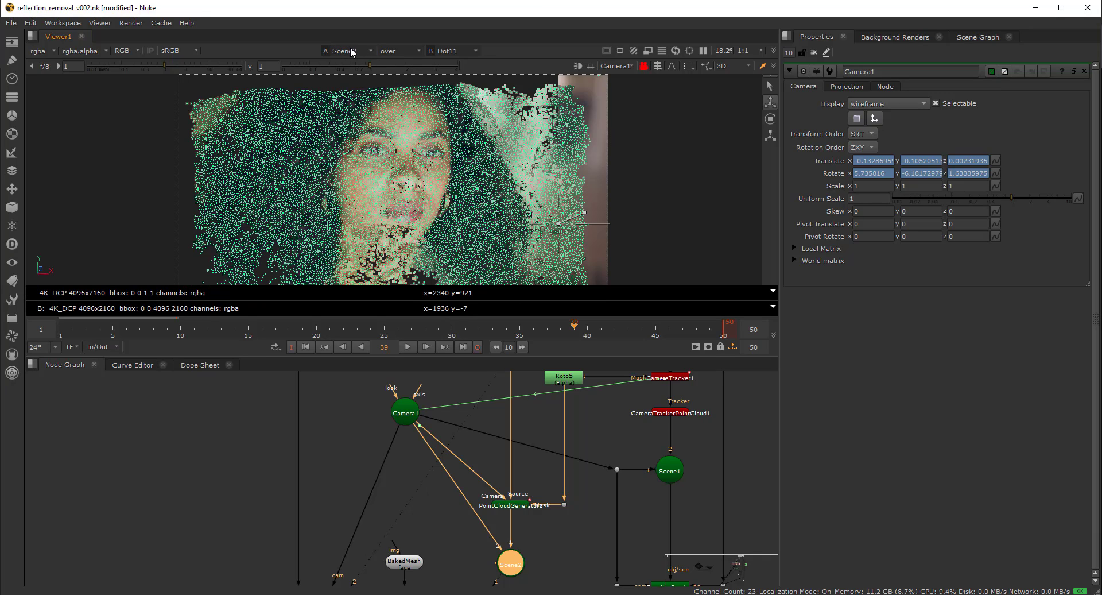
Wipe Scene2 off to the image's left edge and scrub to frames 36 and 12 to check the points against the plate.
scroll(541, 521, up, 2)
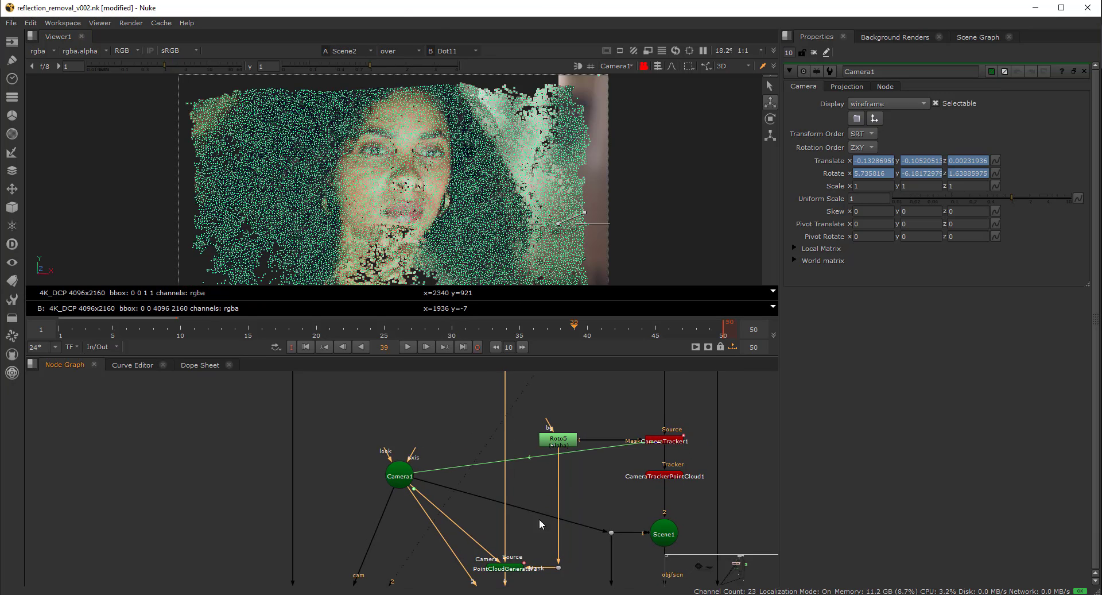
scroll(600, 538, up, 4)
scroll(600, 538, up, 4)
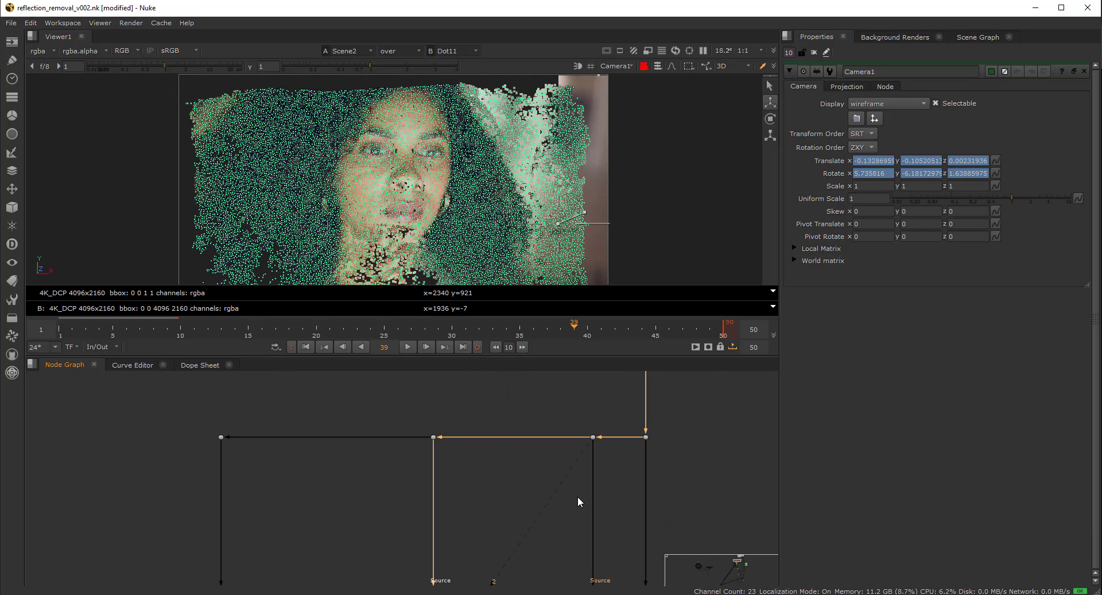
drag(558, 222, 167, 223)
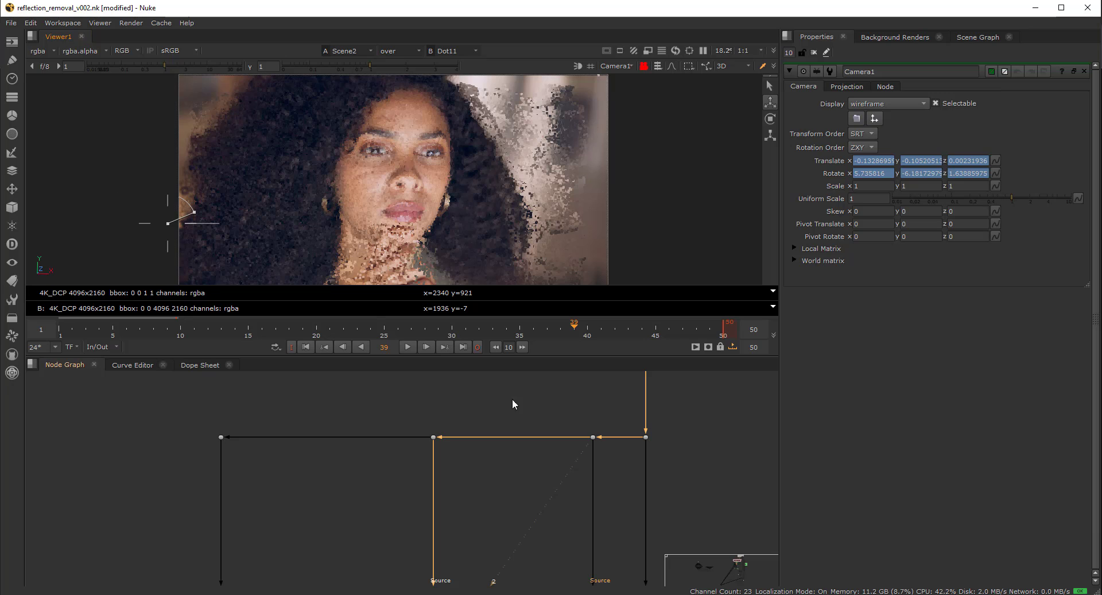
mouse_move(549, 323)
mouse_down()
mouse_move(348, 318)
mouse_move(608, 335)
mouse_move(533, 333)
mouse_up()
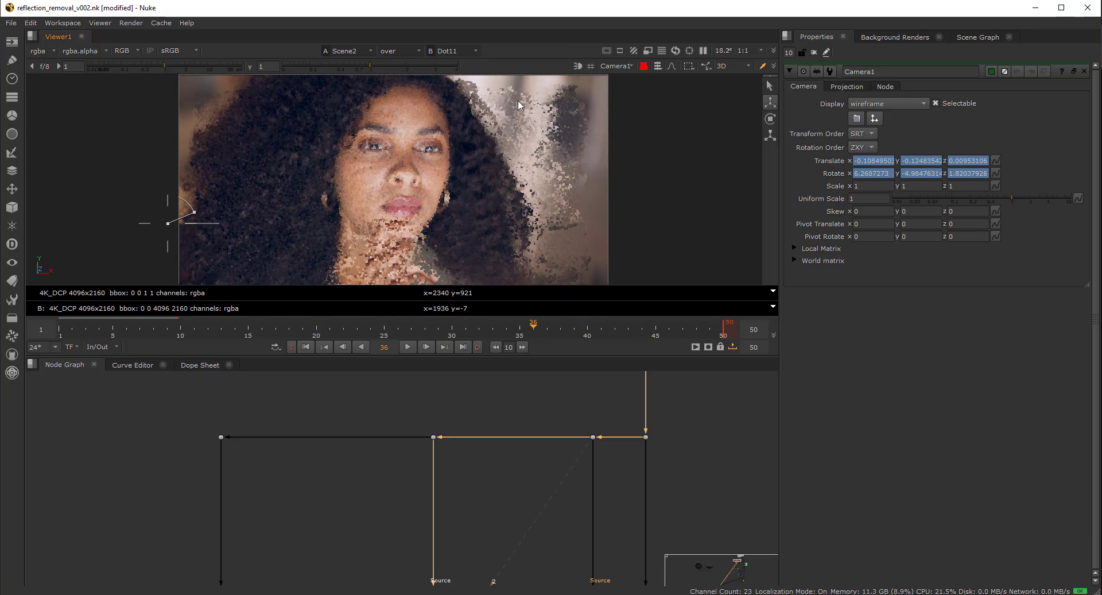
drag(548, 320, 210, 331)
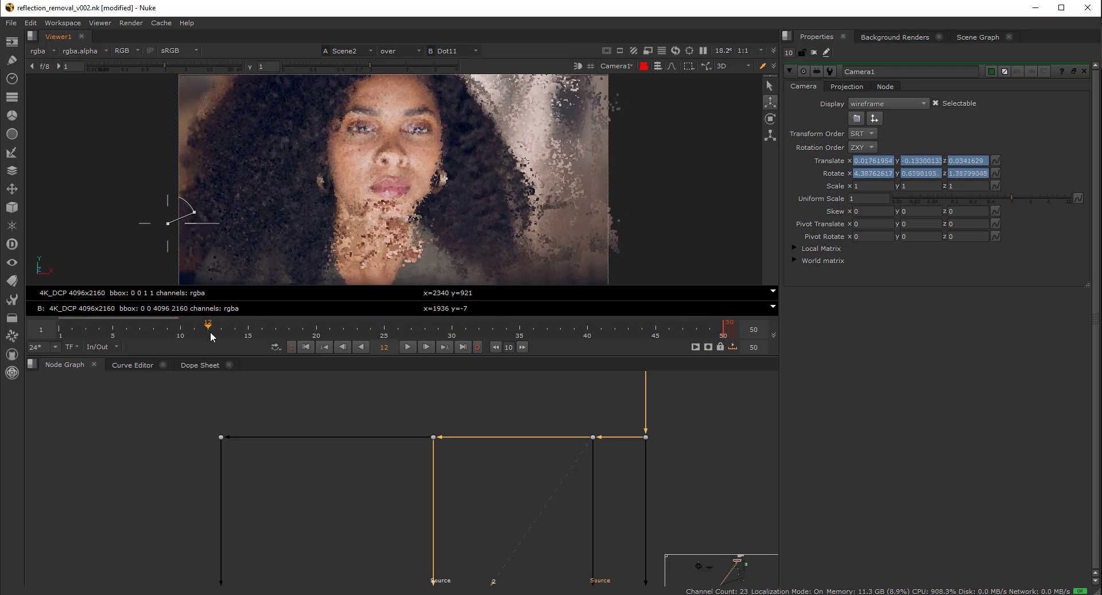
Open the PointCloudGenerator1 properties and show its main keyframe and dense tracking settings.
middle_drag(339, 518, 362, 413)
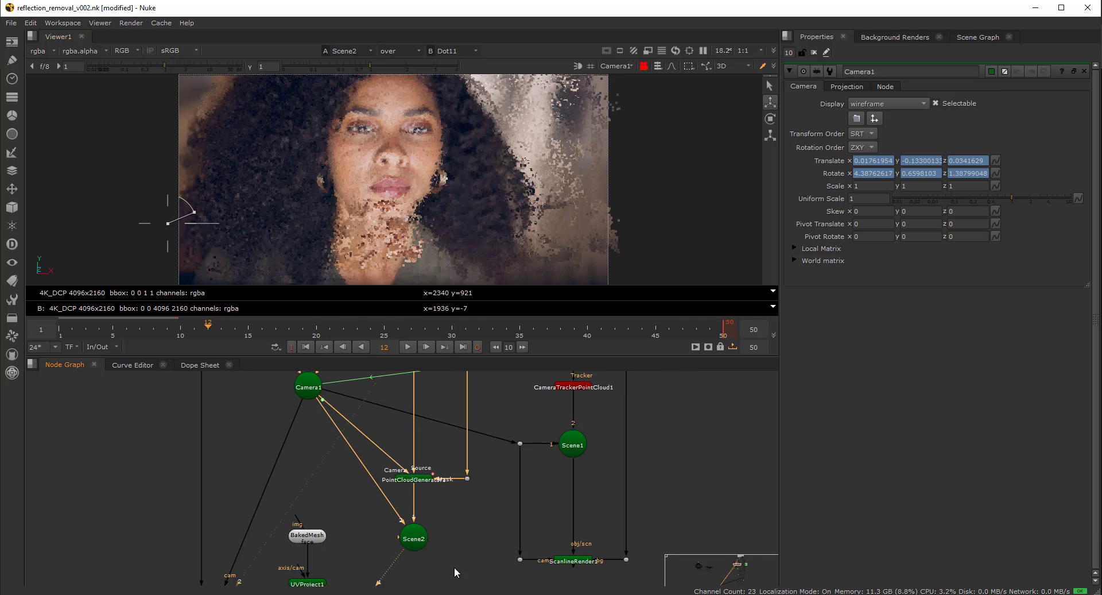
click(424, 483)
double_click(425, 485)
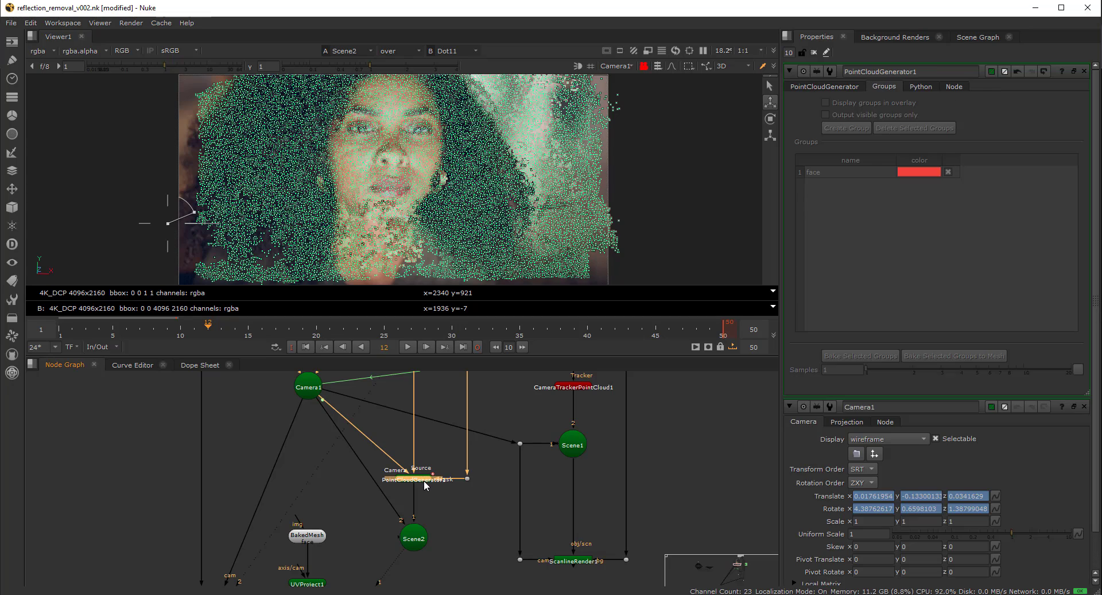
click(821, 87)
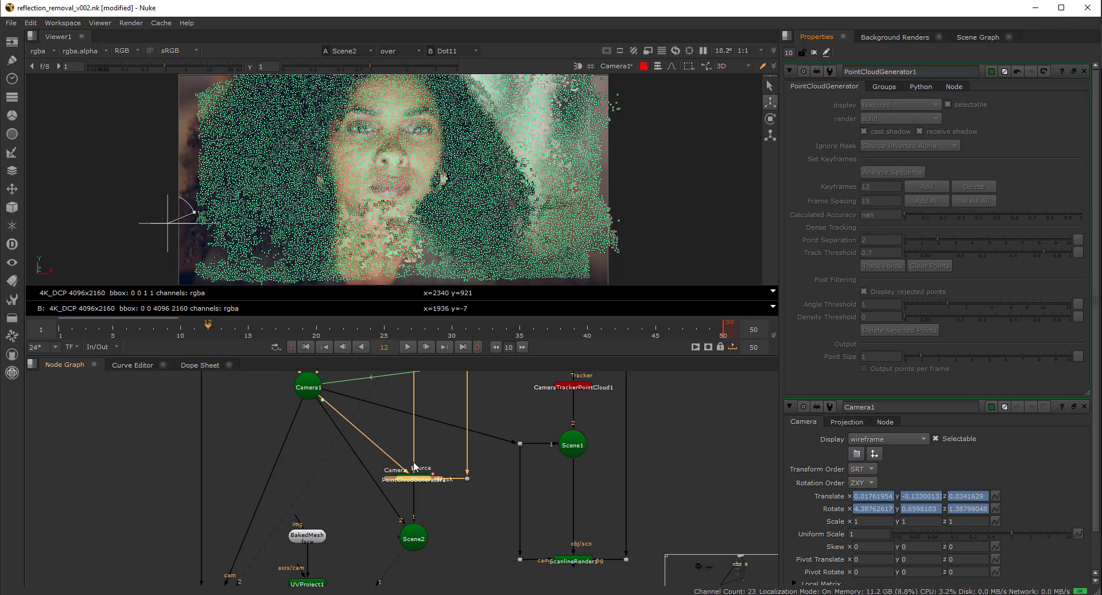
Trace the PointCloudGenerator1 mask input up to Roto3, and return to the point cloud and Scene2 nodes.
scroll(403, 513, up, 5)
click(421, 520)
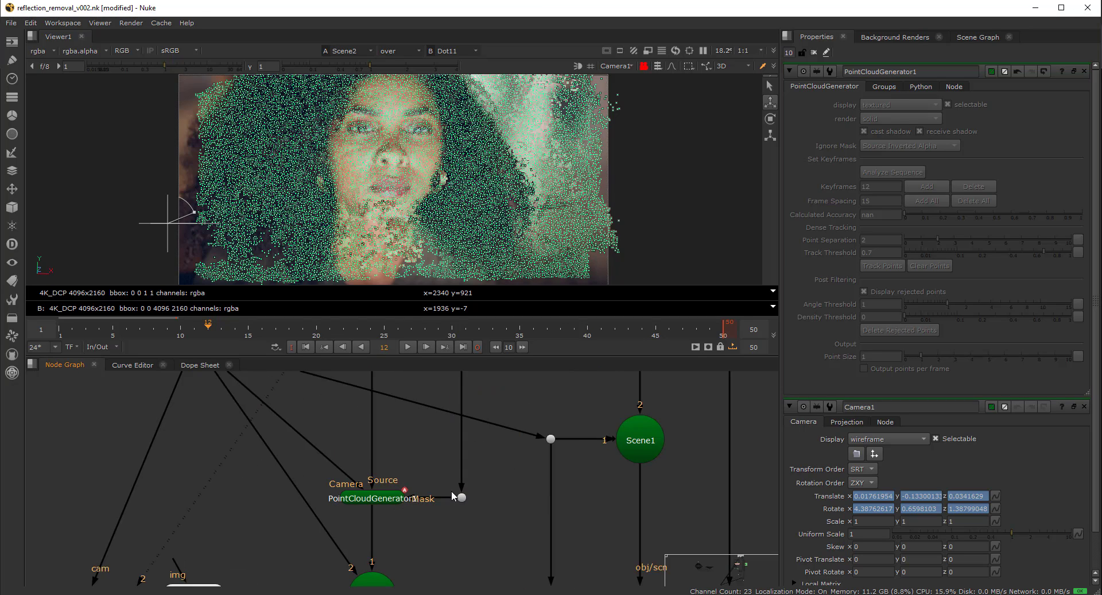
scroll(455, 489, down, 3)
click(472, 437)
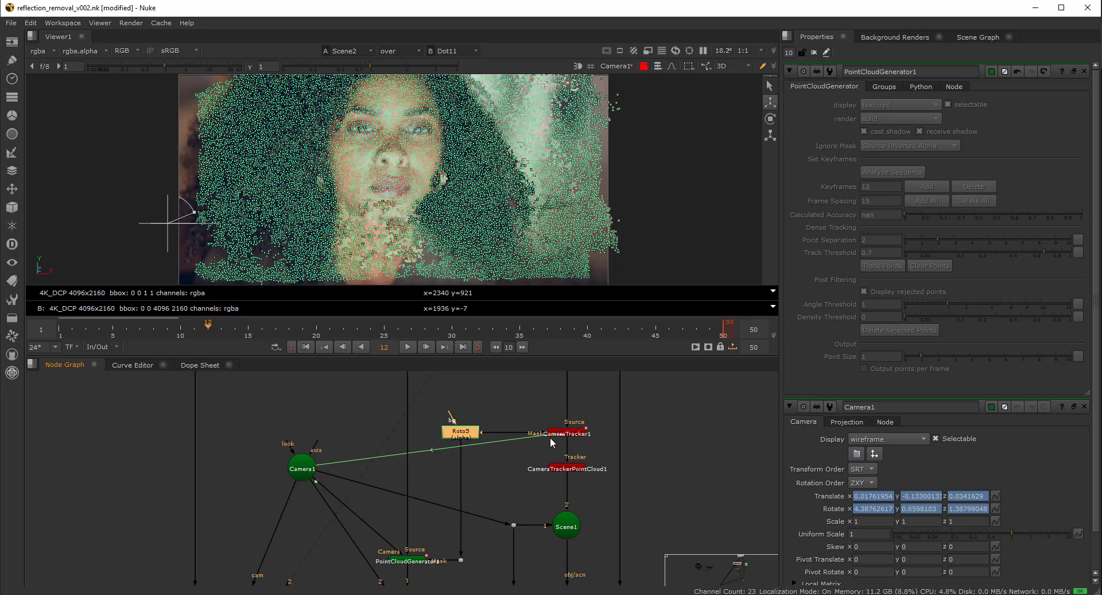
middle_drag(440, 563, 475, 446)
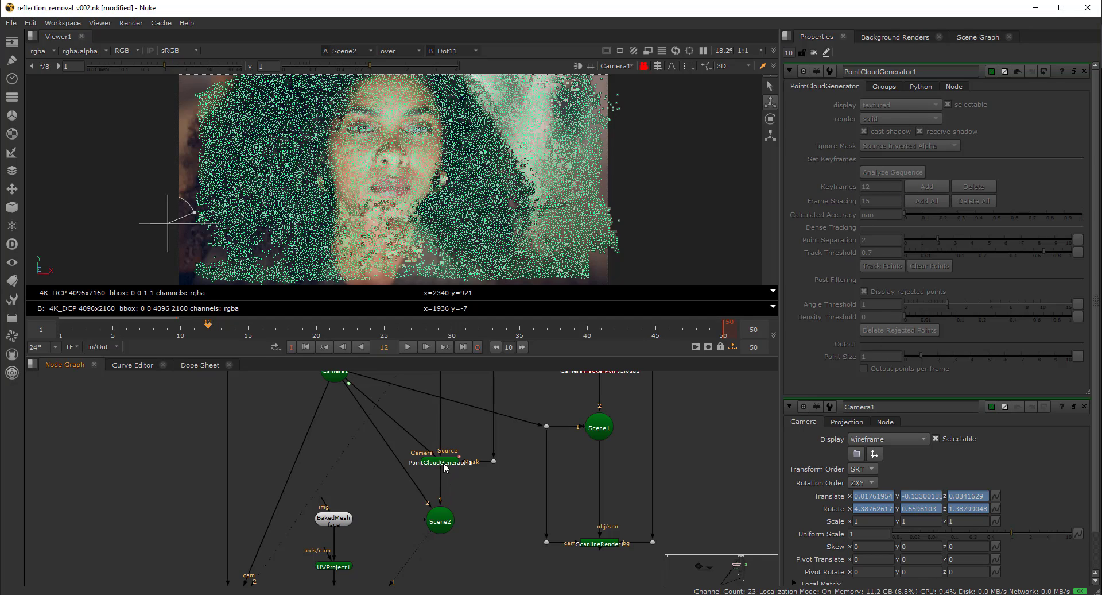
Examine the full extent of the point cloud over the plate, and turn off the viewer comparison.
middle_drag(396, 119, 394, 135)
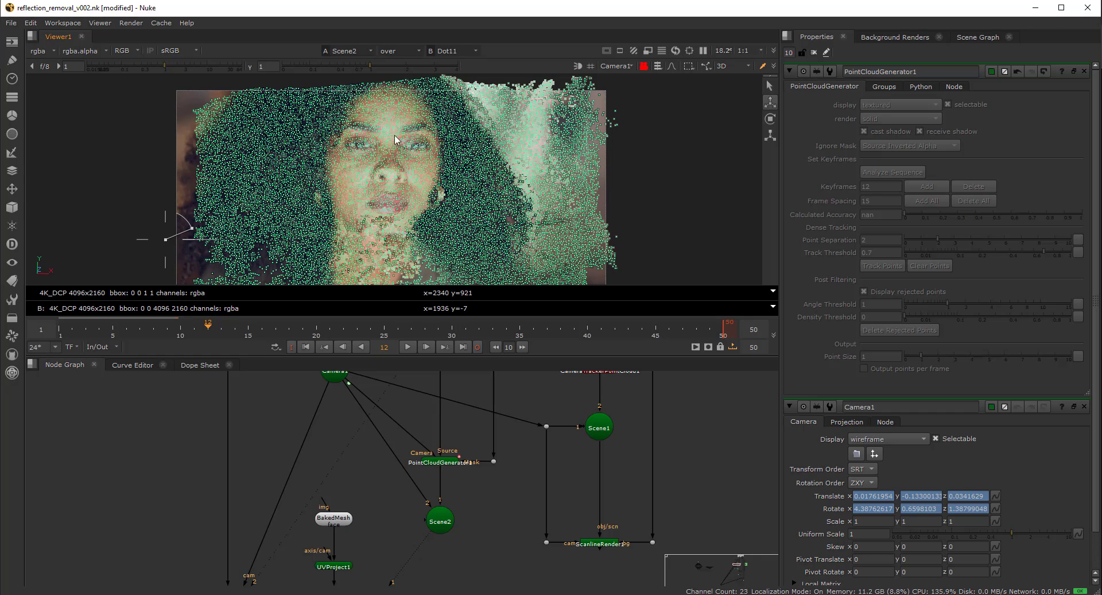
scroll(374, 114, down, 4)
drag(350, 97, 413, 198)
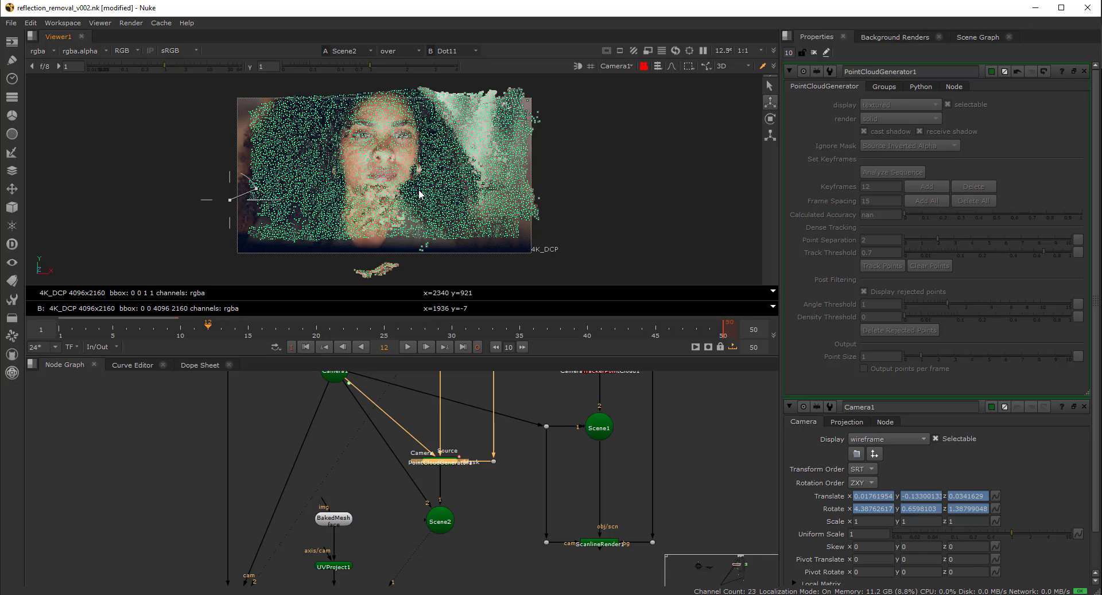
click(565, 179)
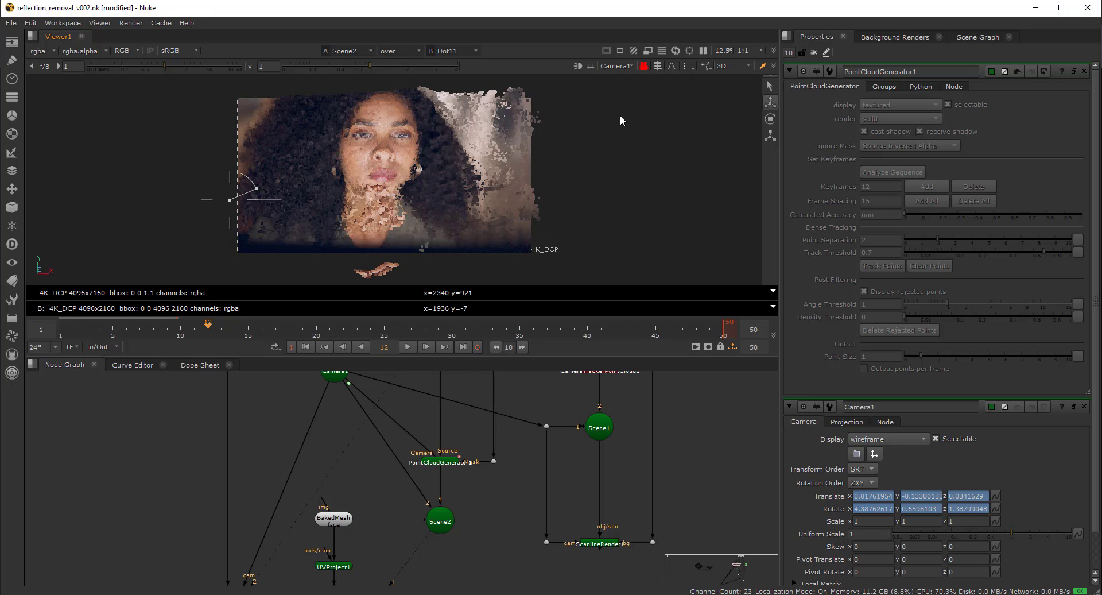
click(404, 50)
click(405, 57)
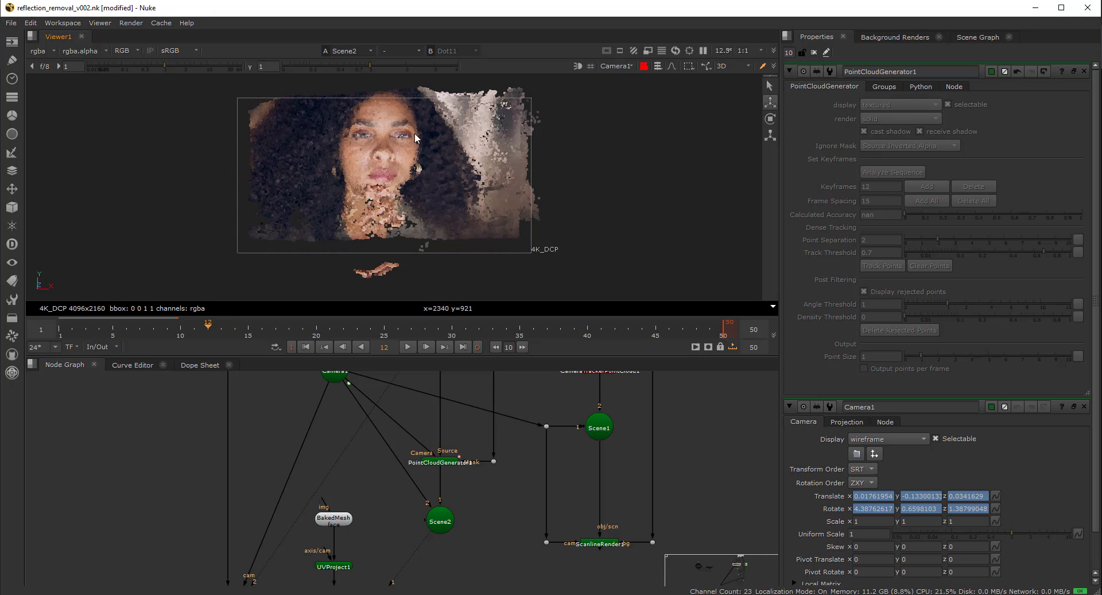
Enable vertex selection with a freehand outline and select the cloud points covering the face.
click(657, 67)
click(671, 90)
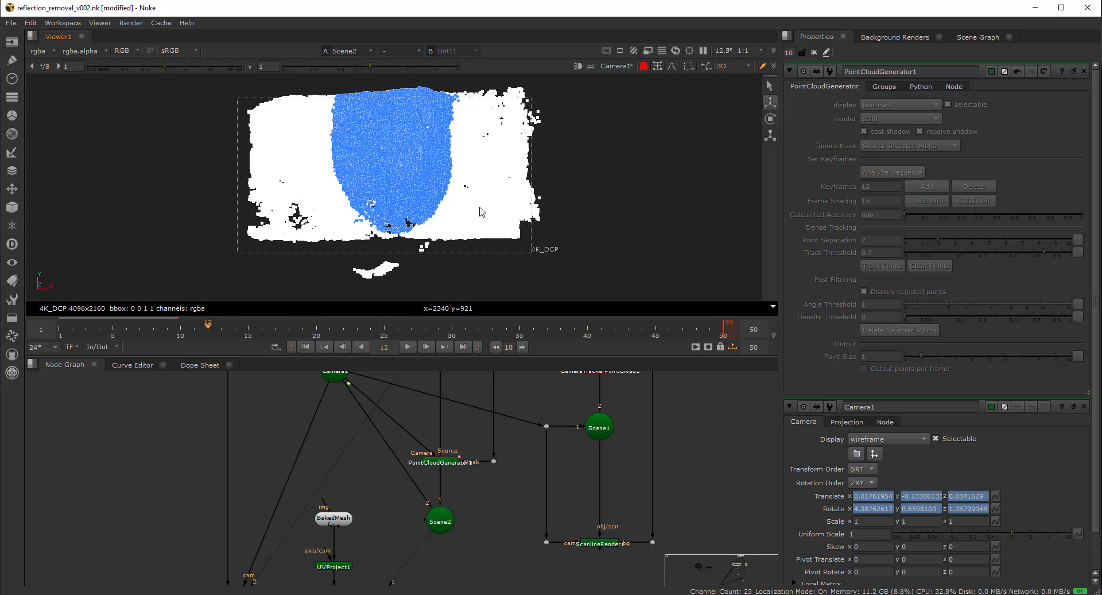
click(688, 67)
click(691, 101)
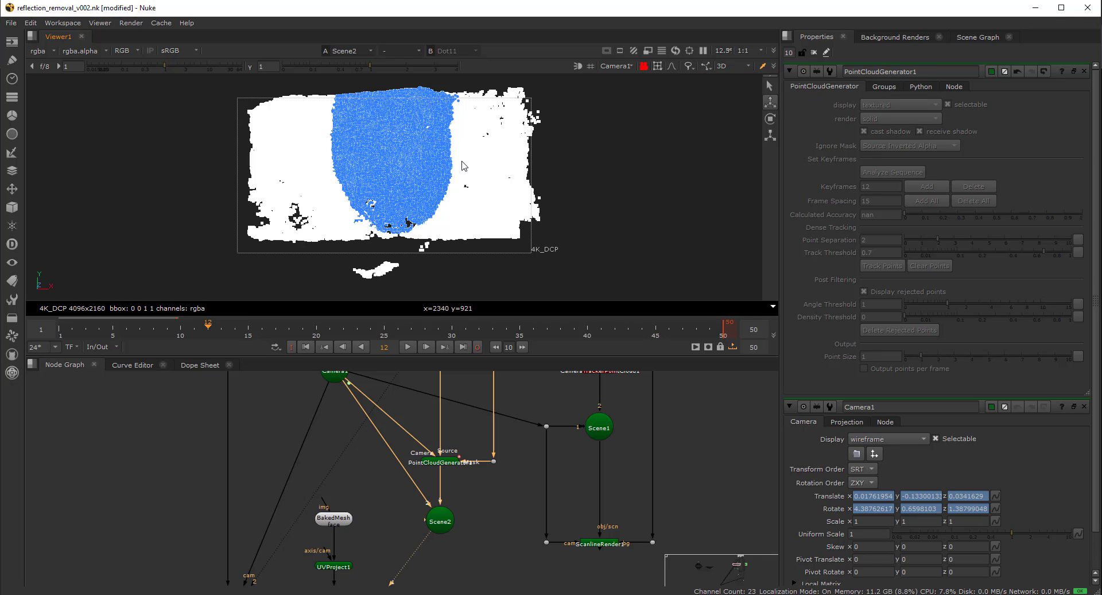
click(332, 104)
mouse_move(339, 94)
mouse_down()
mouse_move(364, 191)
mouse_move(432, 199)
mouse_move(449, 146)
mouse_move(407, 85)
mouse_move(396, 87)
mouse_up()
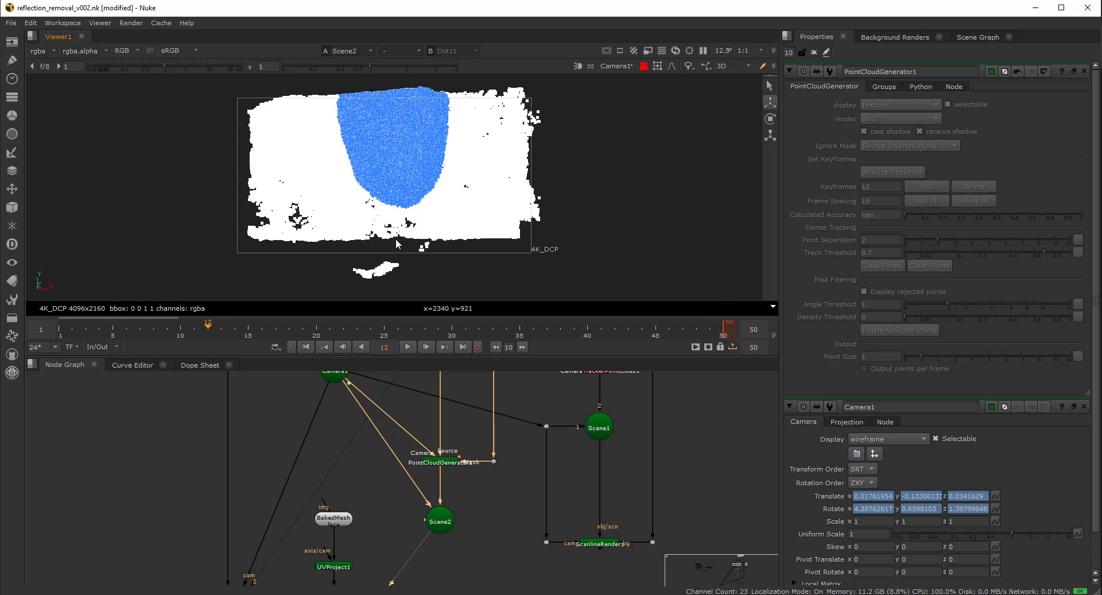
Show PointCloudGenerator1's face group, and view the BakedMesh face node with all open properties cleared.
click(884, 87)
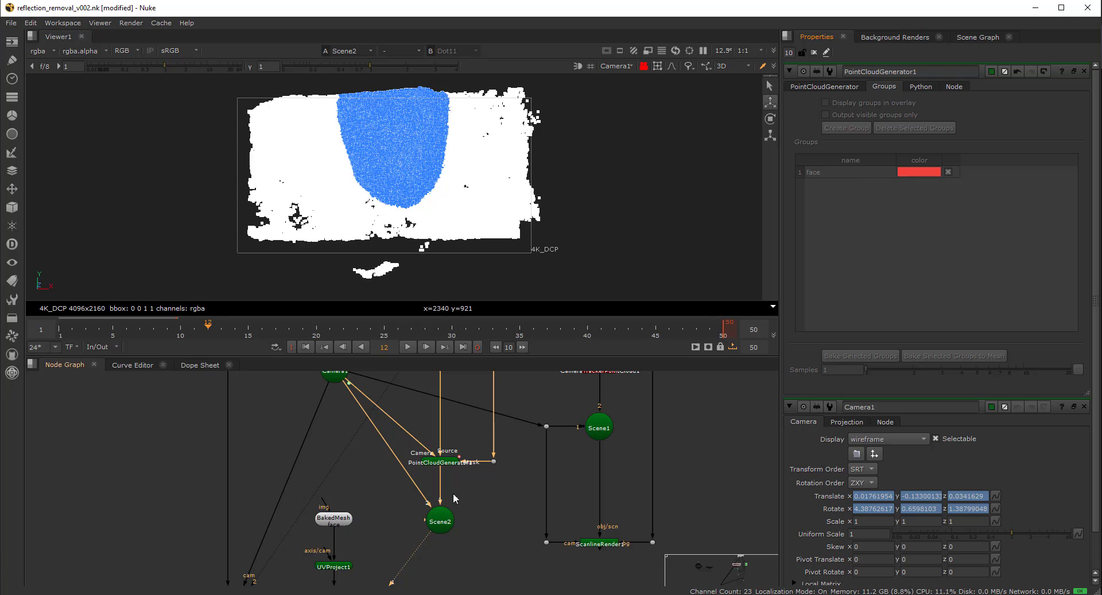
click(334, 519)
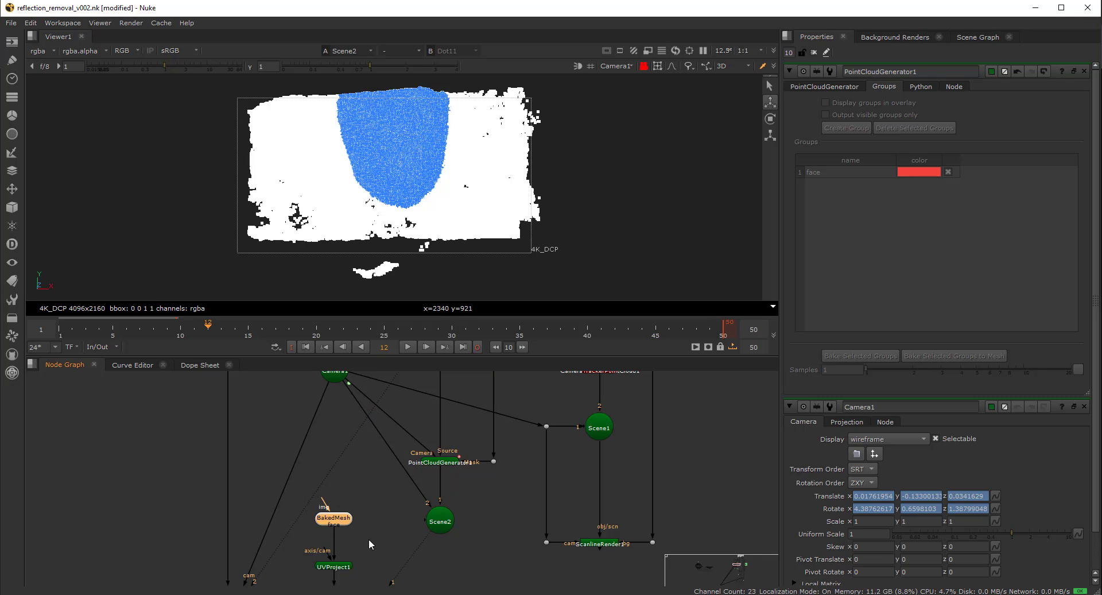
scroll(343, 522, up, 3)
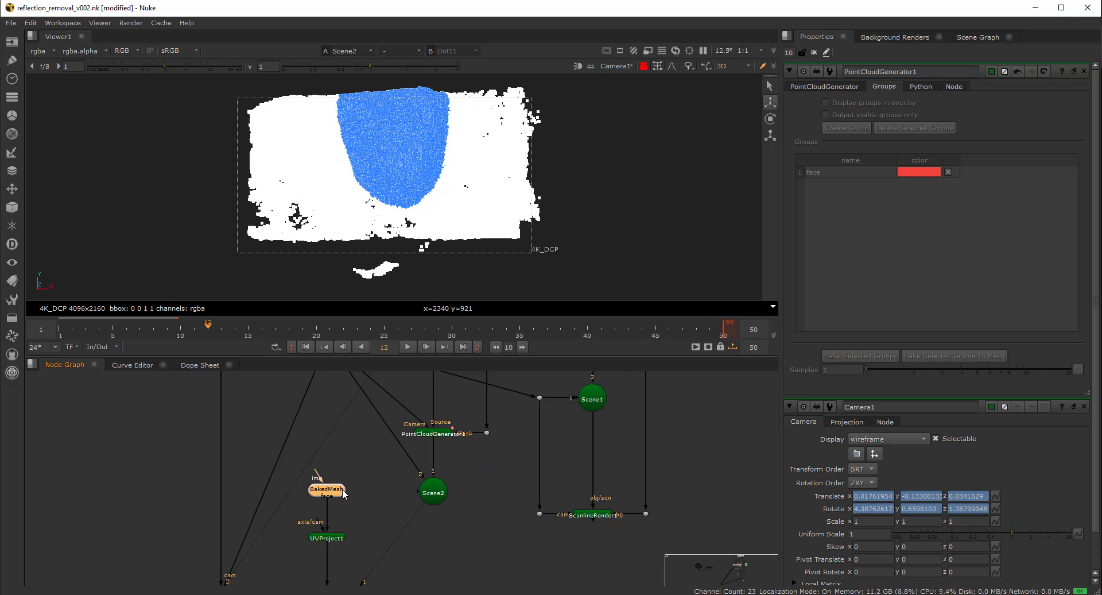
key(1)
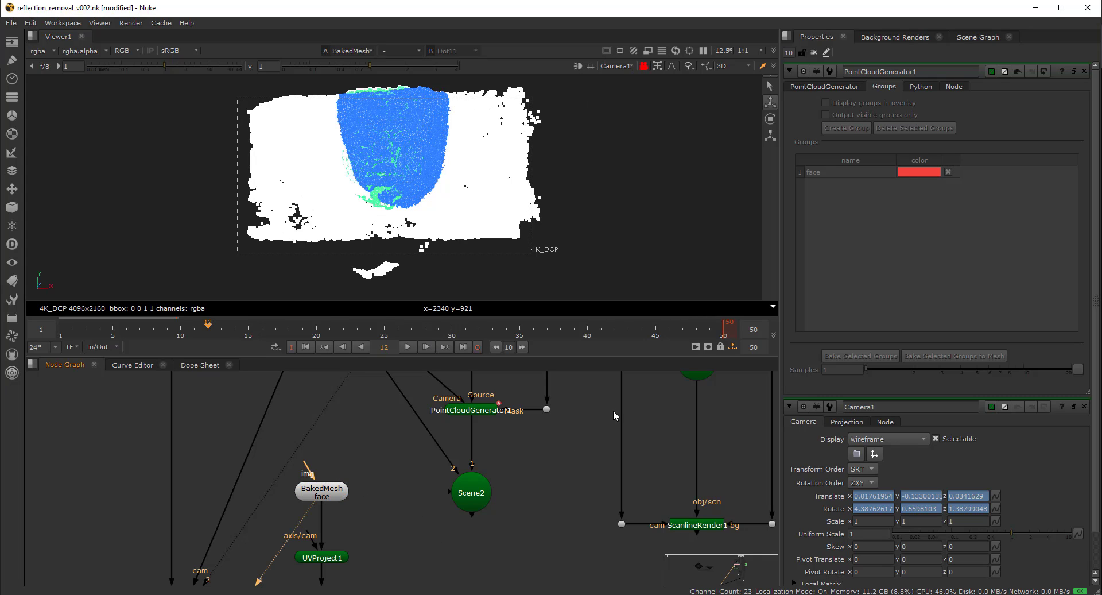
key(ctrl+shift+a)
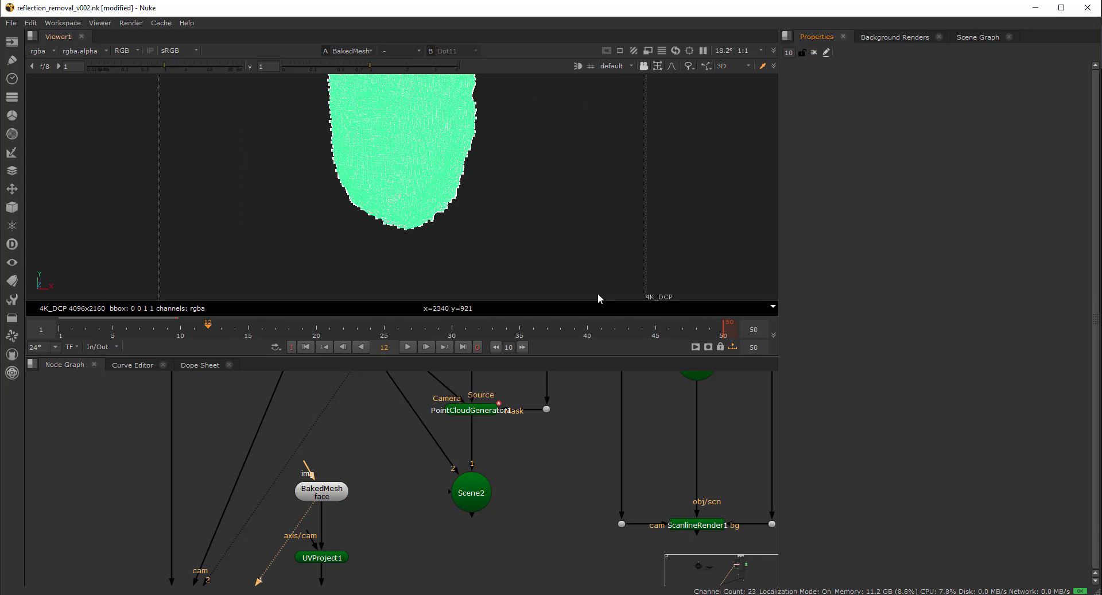
Leave vertex selection, turn on the viewer headlamp, and orbit around the baked face mesh to inspect its surface.
click(658, 67)
click(667, 77)
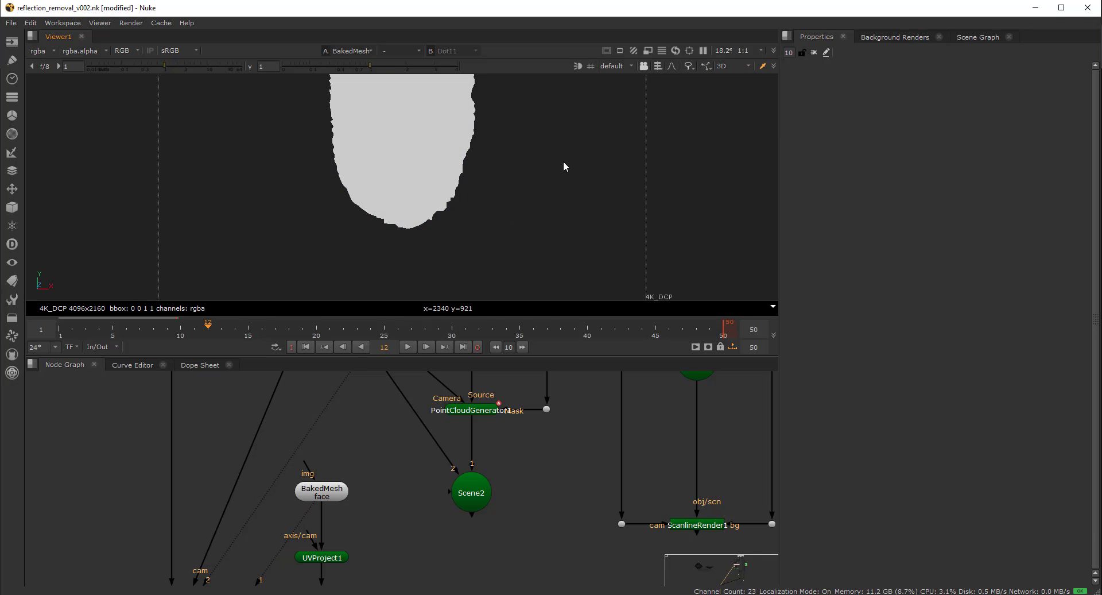
click(578, 67)
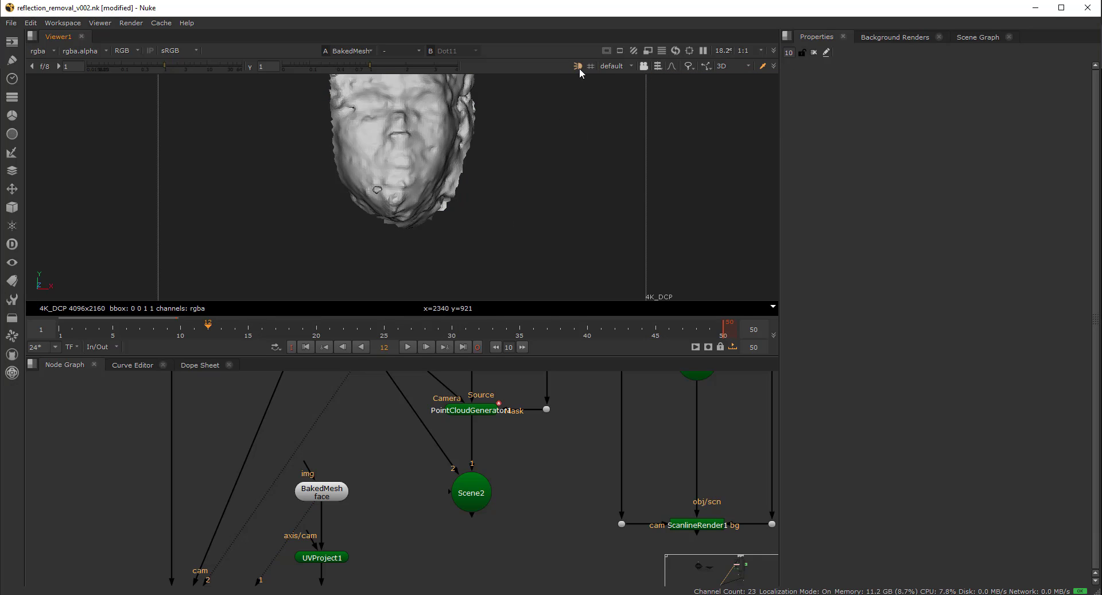
mouse_move(366, 131)
ctrl+mouse_down()
mouse_move(430, 138)
mouse_move(512, 193)
mouse_move(448, 177)
mouse_move(468, 184)
mouse_move(362, 187)
mouse_move(438, 212)
mouse_move(423, 175)
mouse_move(453, 142)
mouse_move(401, 143)
mouse_move(529, 157)
mouse_move(368, 167)
ctrl+mouse_up()
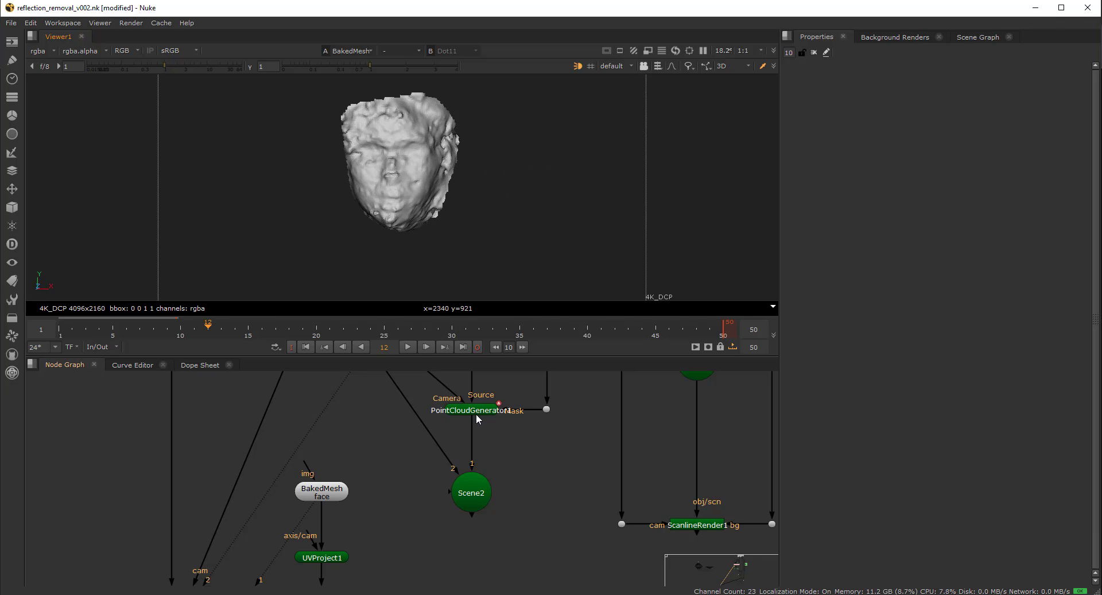
ctrl+drag(429, 129, 369, 149)
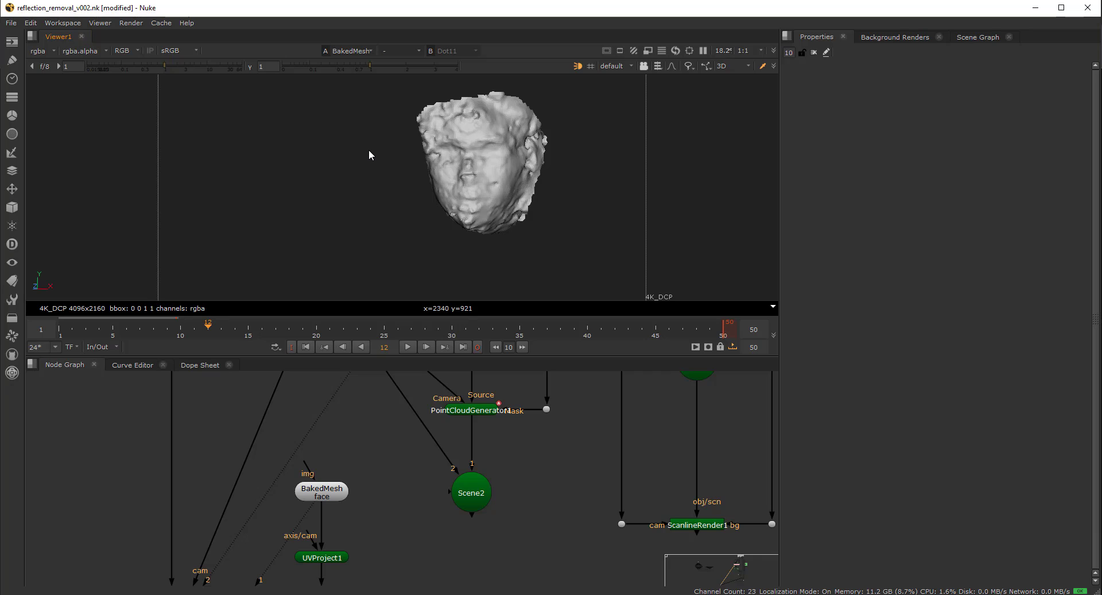
View PointCloudGenerator1 with the viewer headlamp off, and orbit around the point cloud to examine the face from the side.
click(480, 411)
key(1)
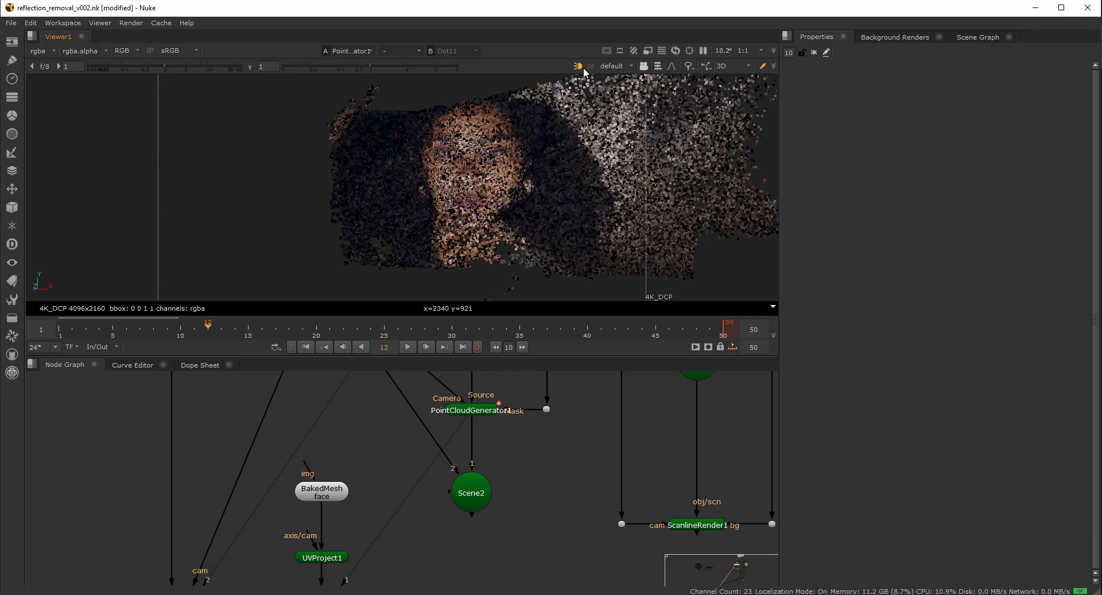
click(583, 68)
ctrl+drag(488, 185, 372, 116)
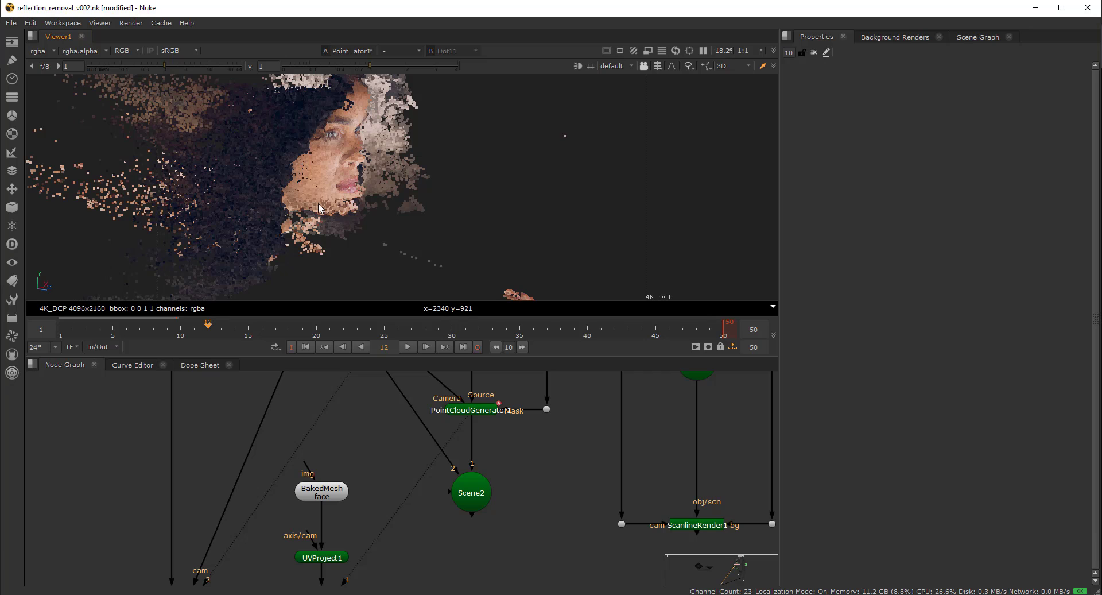
ctrl+drag(379, 184, 378, 206)
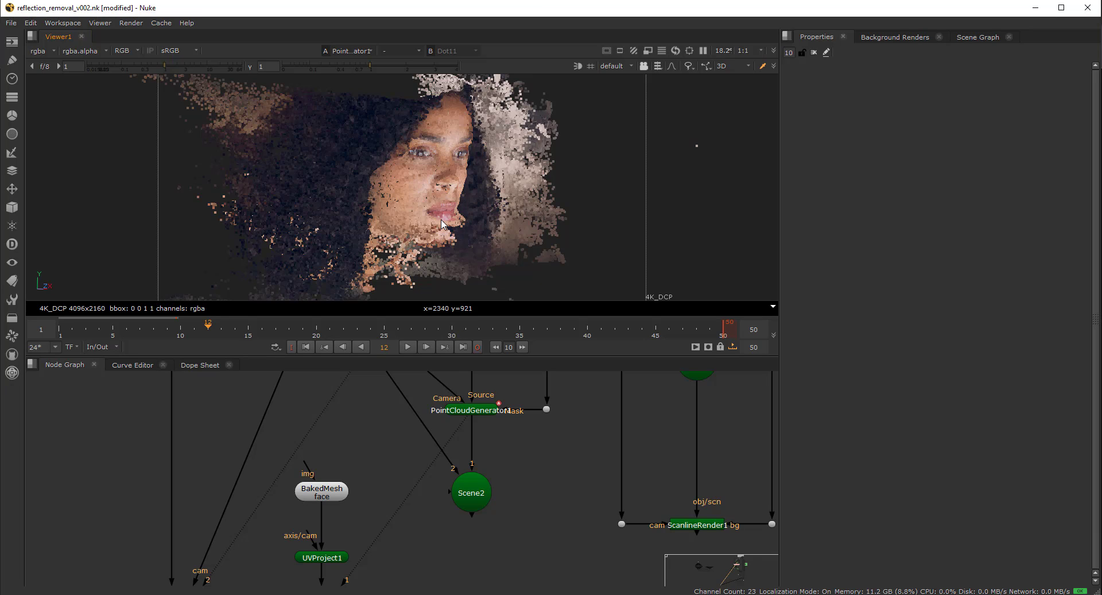
View the BakedMesh face node with the headlamp on, turn it frontal, and check its wireframe before clearing the selection.
click(336, 488)
key(1)
click(571, 66)
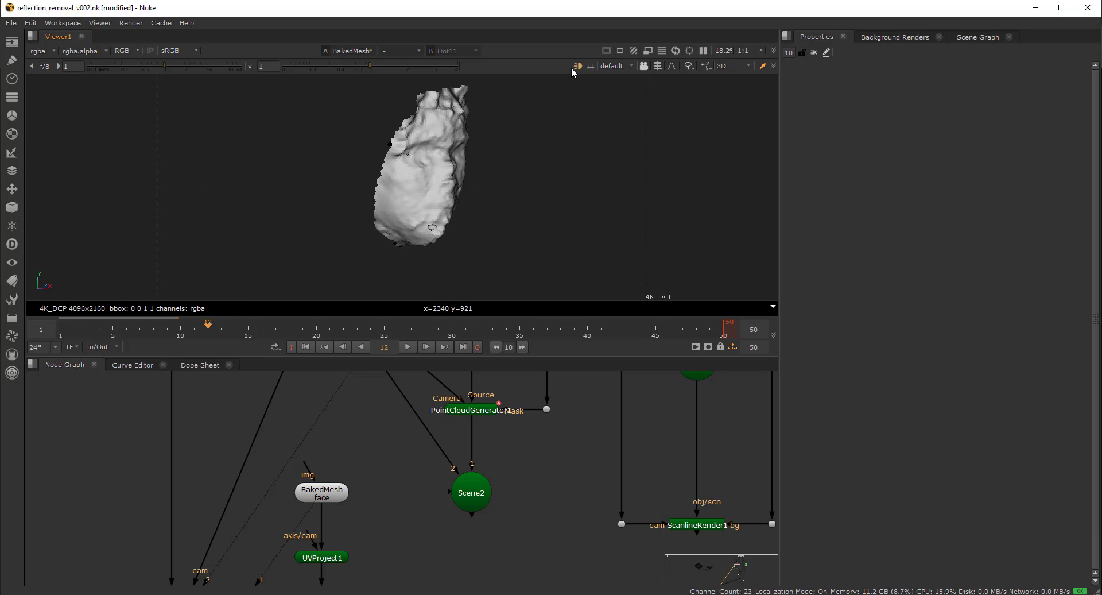
ctrl+drag(409, 184, 351, 163)
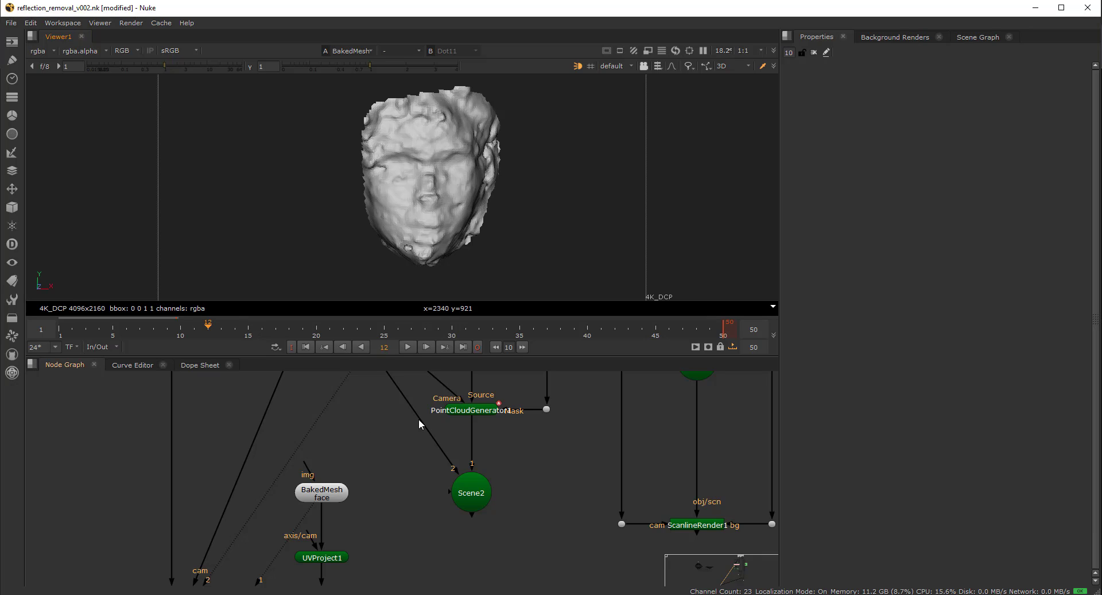
drag(381, 450, 279, 509)
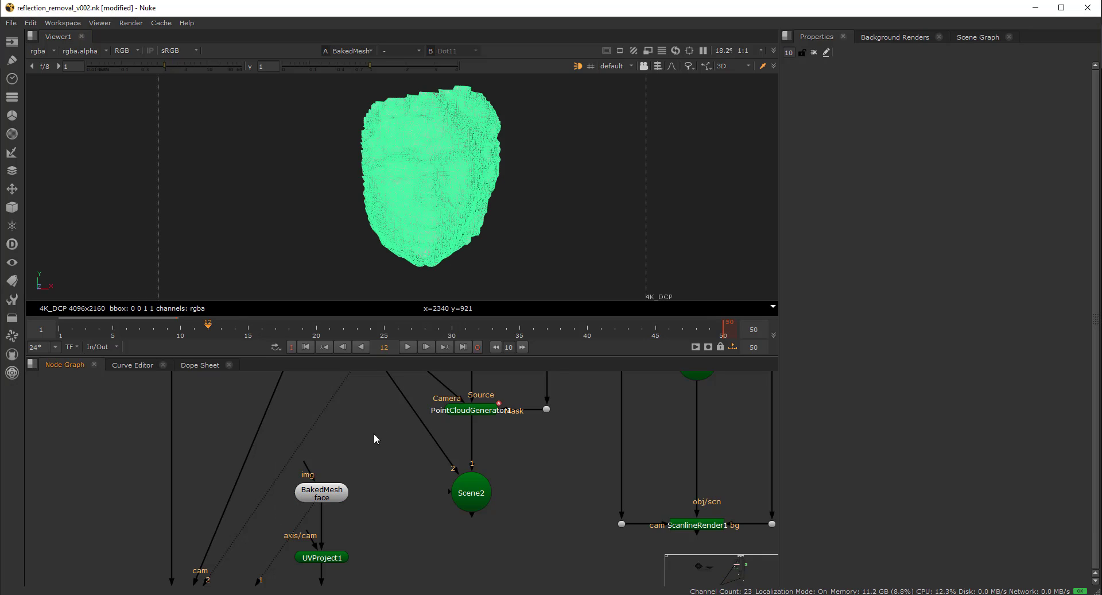
click(547, 172)
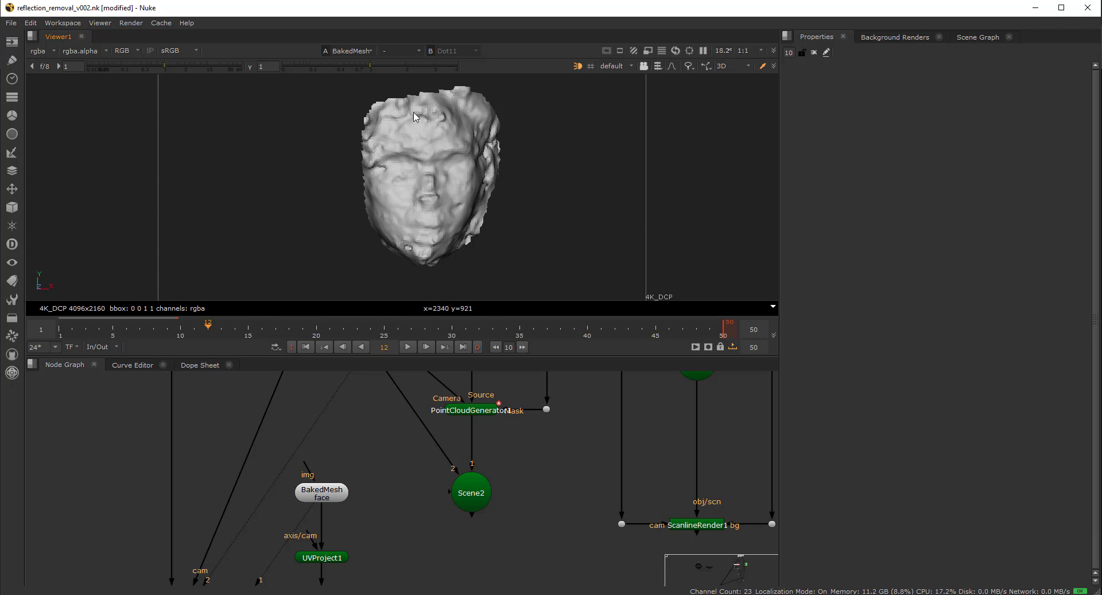
Return to PointCloudGenerator1 with the headlamp off, and compare the face points in profile and from the front.
click(483, 408)
key(1)
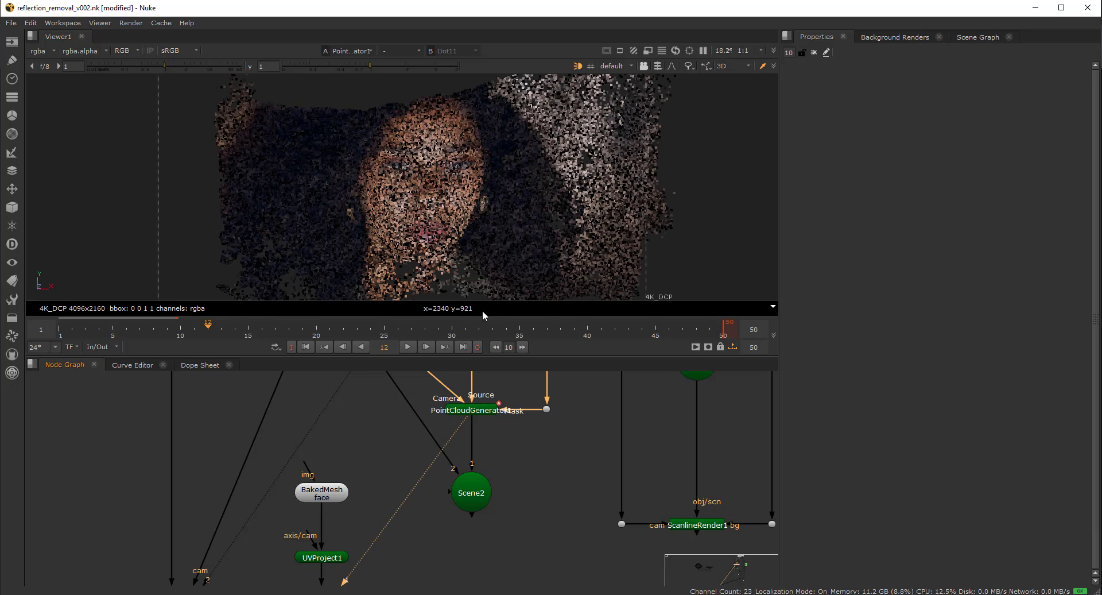
ctrl+drag(432, 192, 583, 109)
ctrl+drag(516, 98, 492, 215)
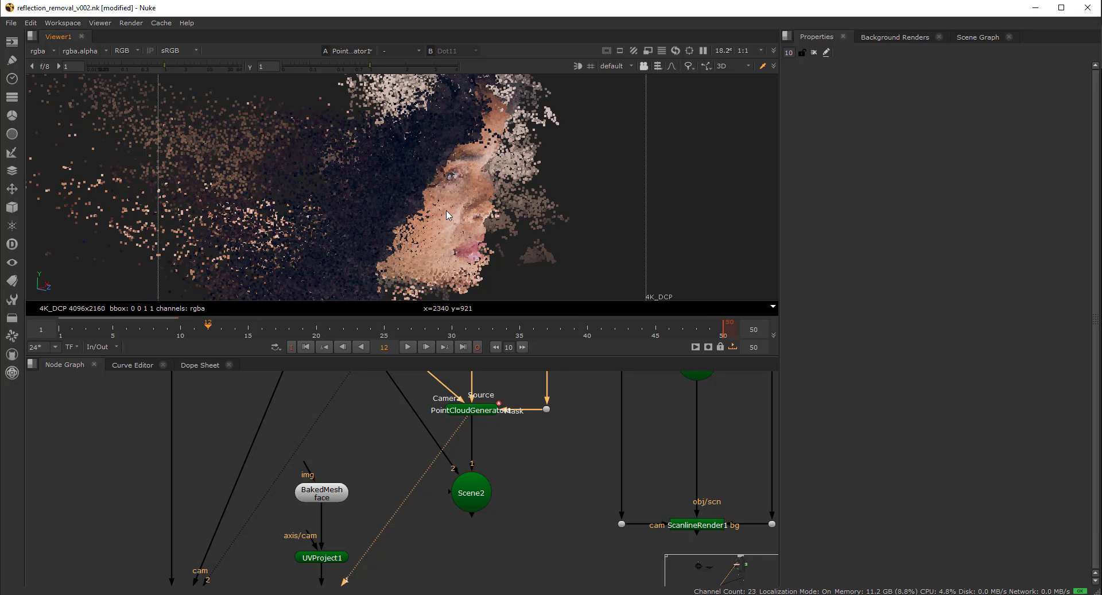
ctrl+drag(483, 269, 411, 214)
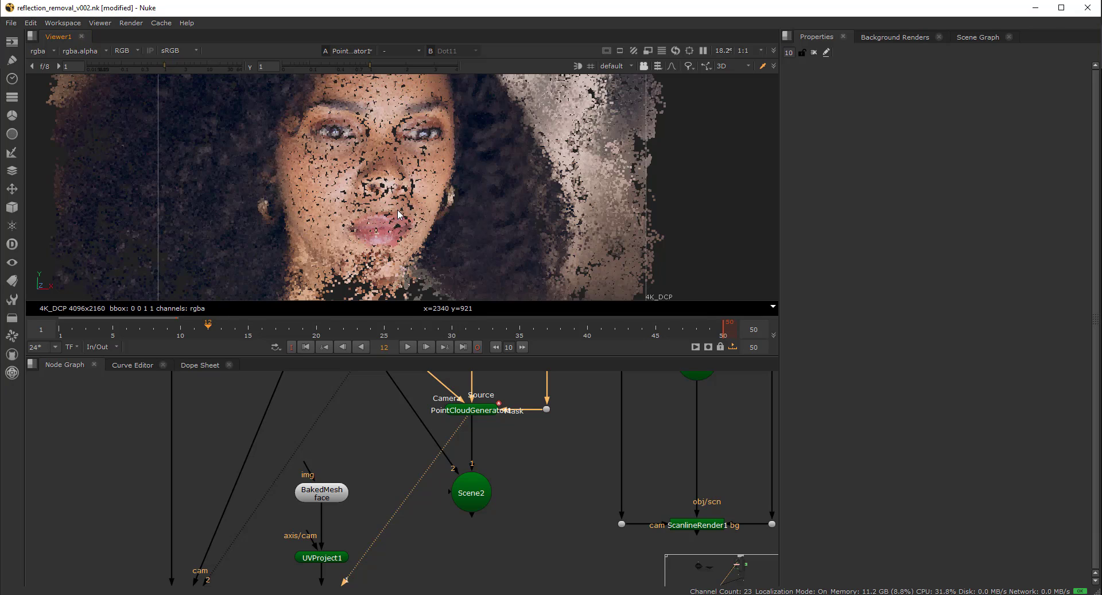
Show the BakedMesh face geometry with the headlamp on again, and inspect its wireframe and shaded surface up close.
click(337, 497)
key(1)
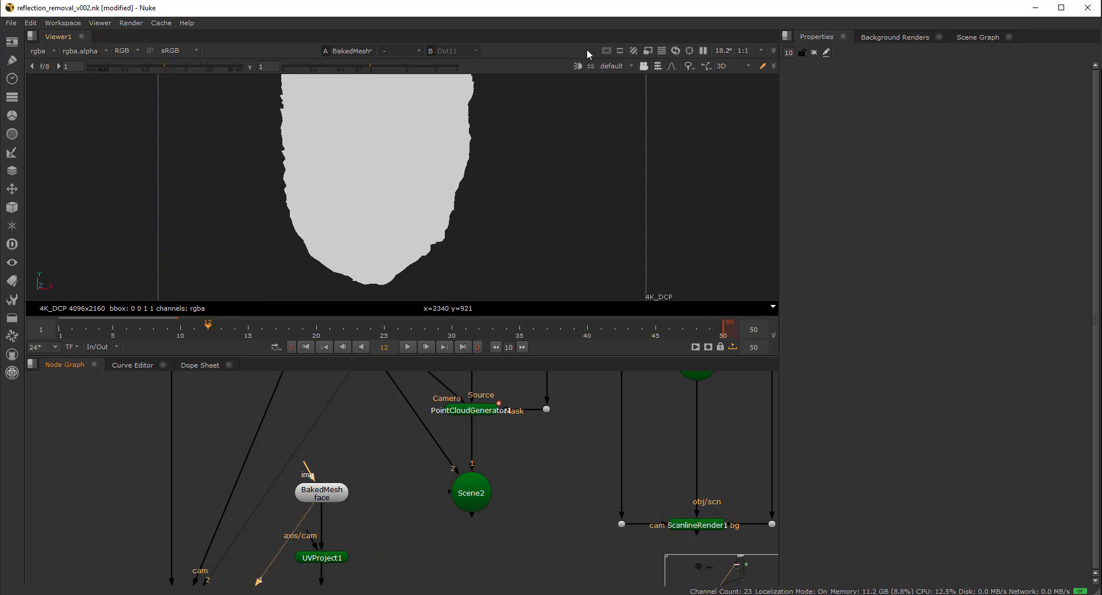
click(578, 66)
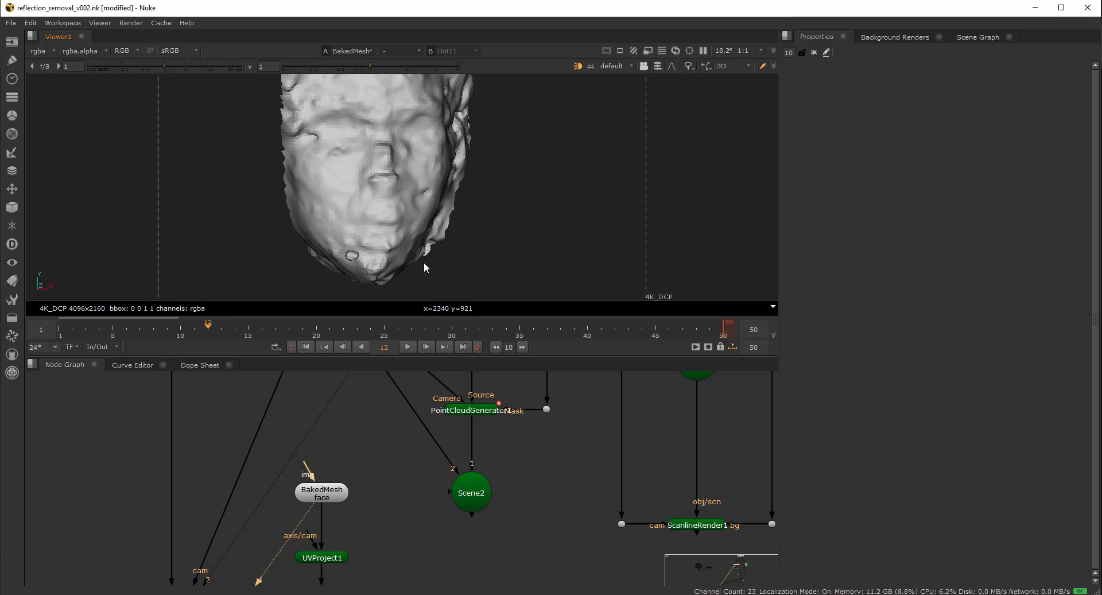
ctrl+drag(441, 203, 428, 184)
click(428, 184)
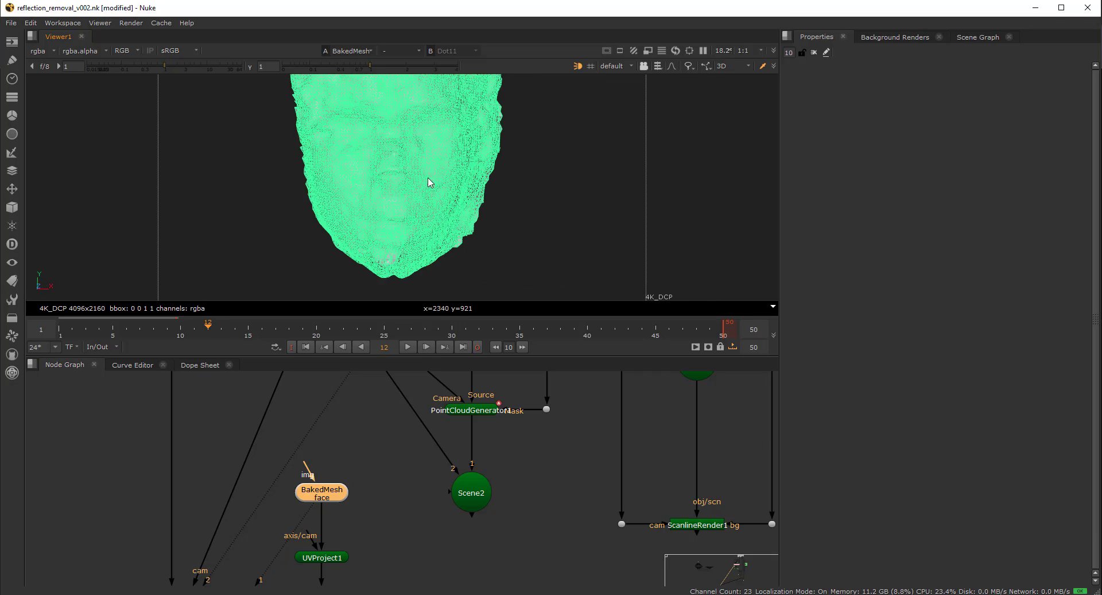
click(571, 162)
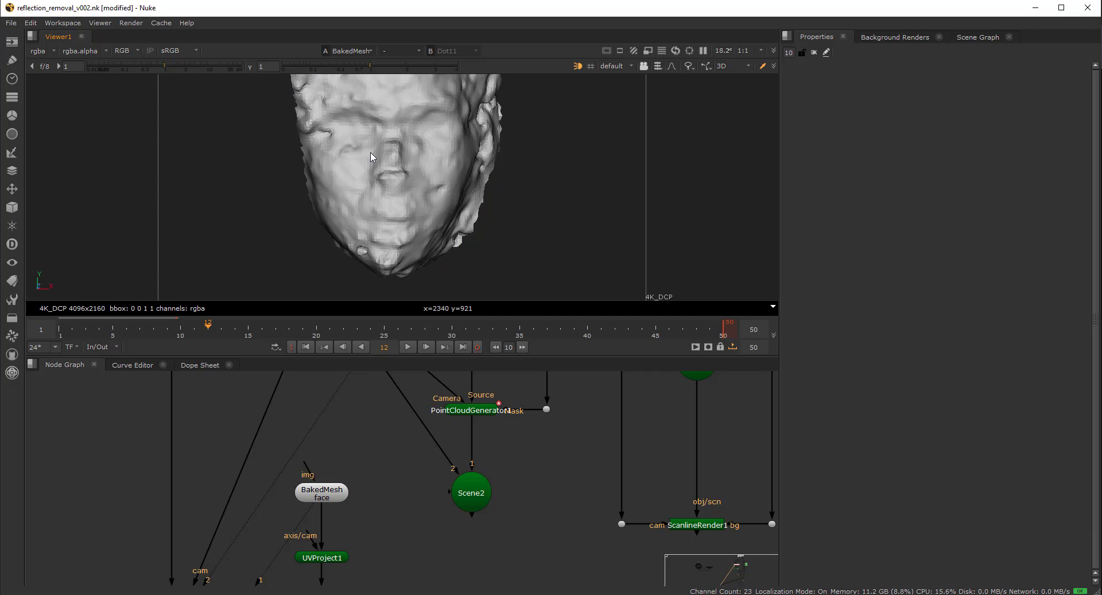
mouse_move(370, 153)
ctrl+mouse_down()
mouse_move(561, 155)
mouse_move(373, 148)
ctrl+mouse_up()
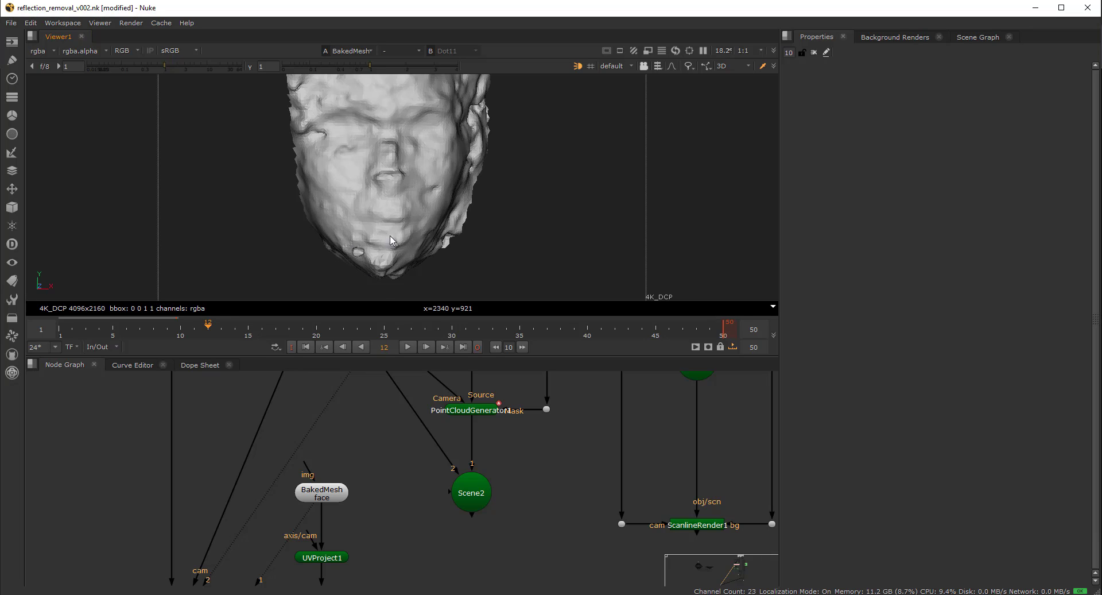
ctrl+drag(396, 207, 393, 258)
middle_drag(376, 481, 376, 436)
ctrl+drag(364, 238, 386, 234)
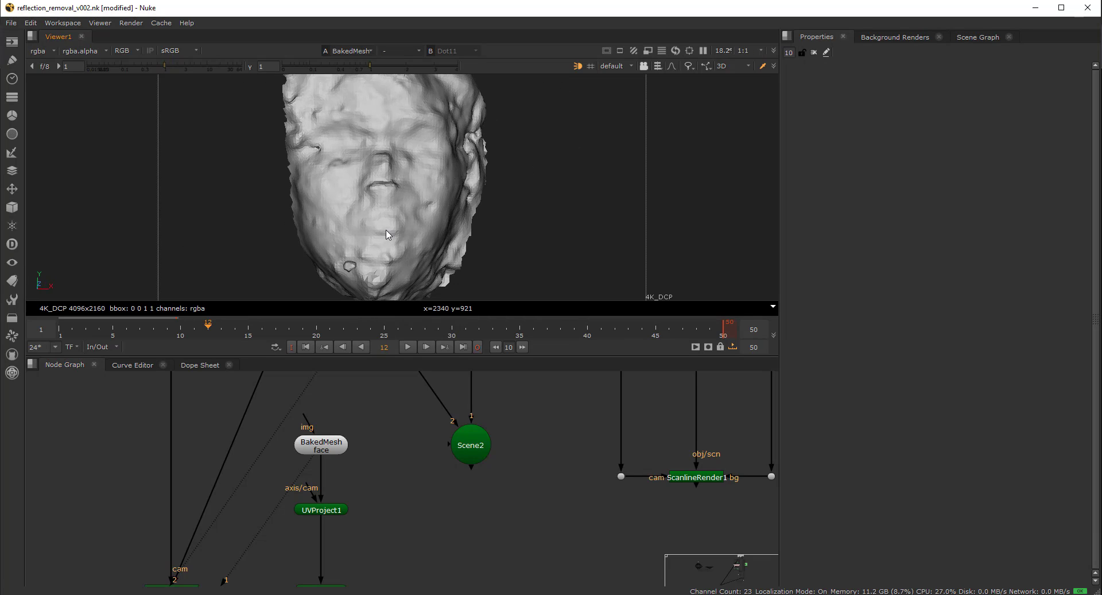
Add an ApplyMaterial node in the empty area beside the BakedMesh face and UVProject1 nodes.
scroll(383, 475, down, 3)
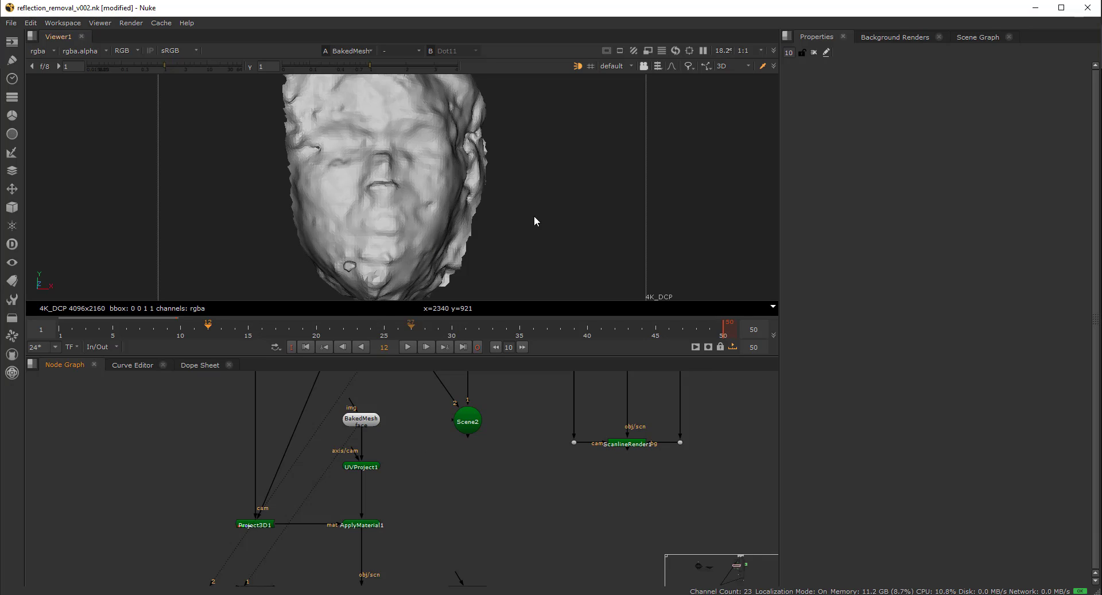
middle_drag(419, 453, 360, 486)
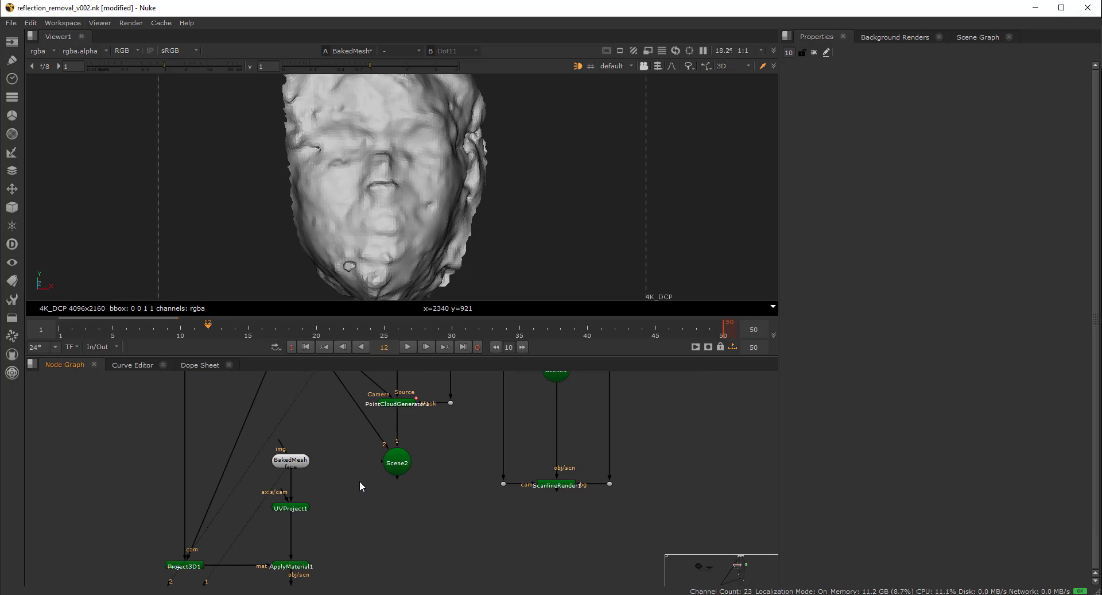
click(368, 490)
key(Tab)
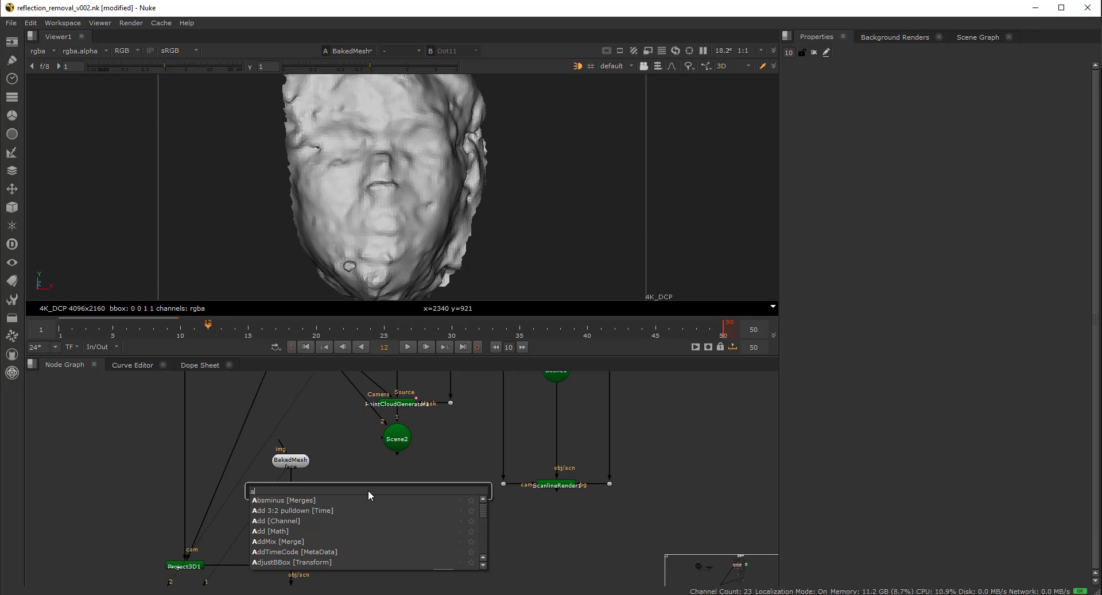
text(appl)
key(Return)
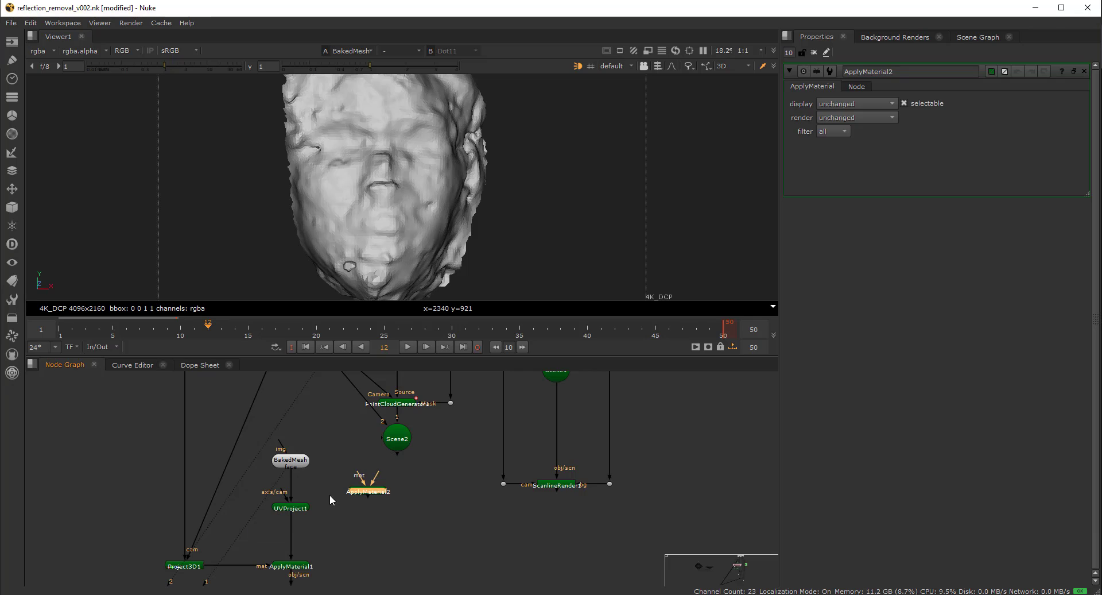
Add a CheckerBoard node above ApplyMaterial2.
click(355, 450)
key(Tab)
text(check)
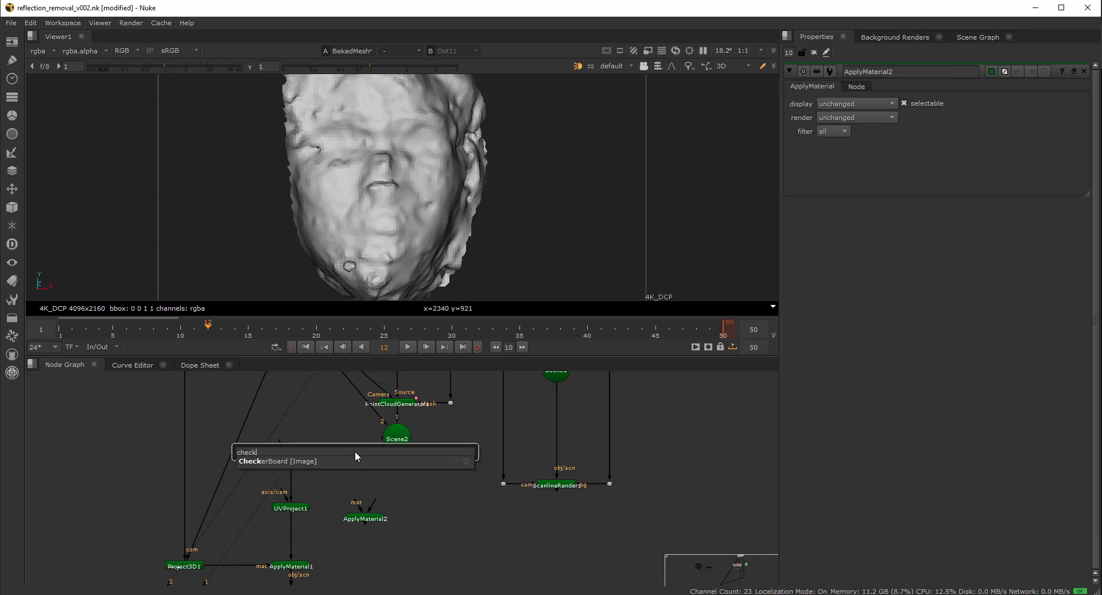
click(315, 460)
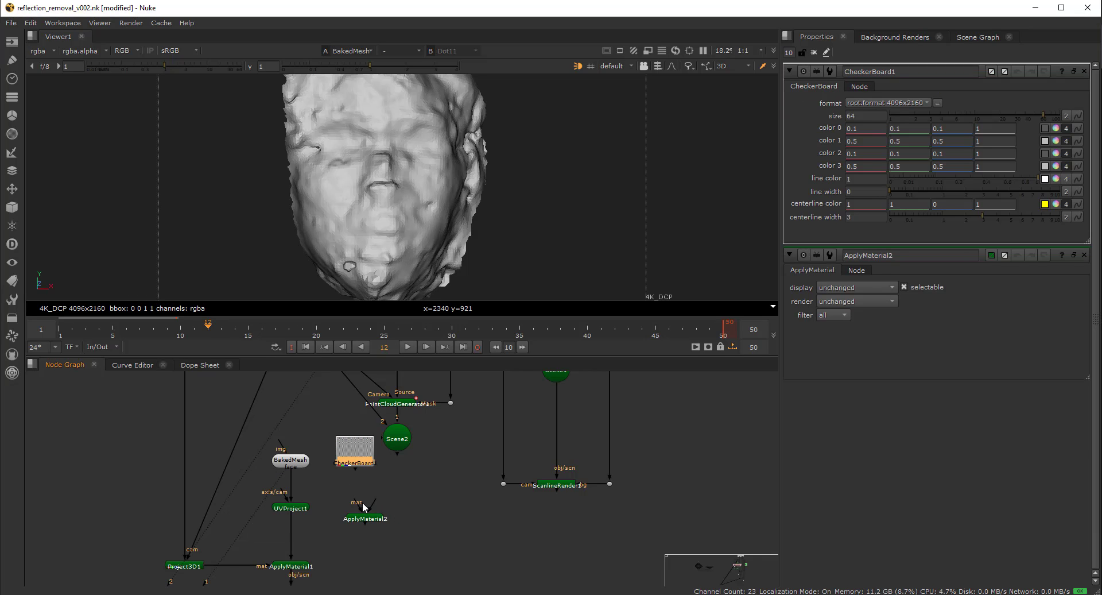
Connect ApplyMaterial2 to BakedMesh face with CheckerBoard1 as its material, align the nodes, and view the result on the mesh.
drag(362, 501, 297, 462)
drag(380, 520, 364, 517)
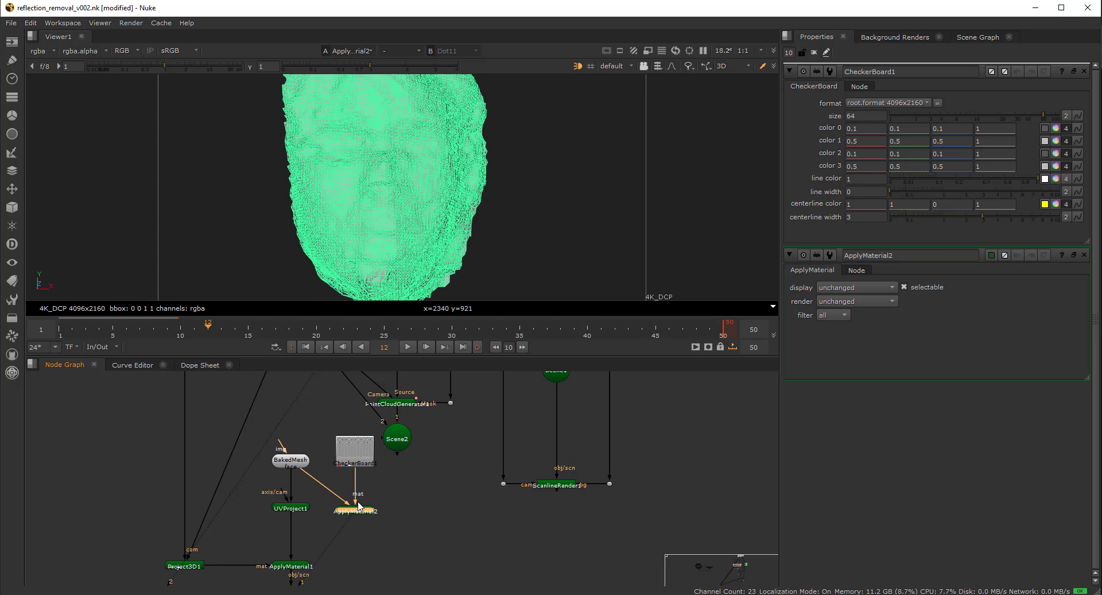
click(365, 524)
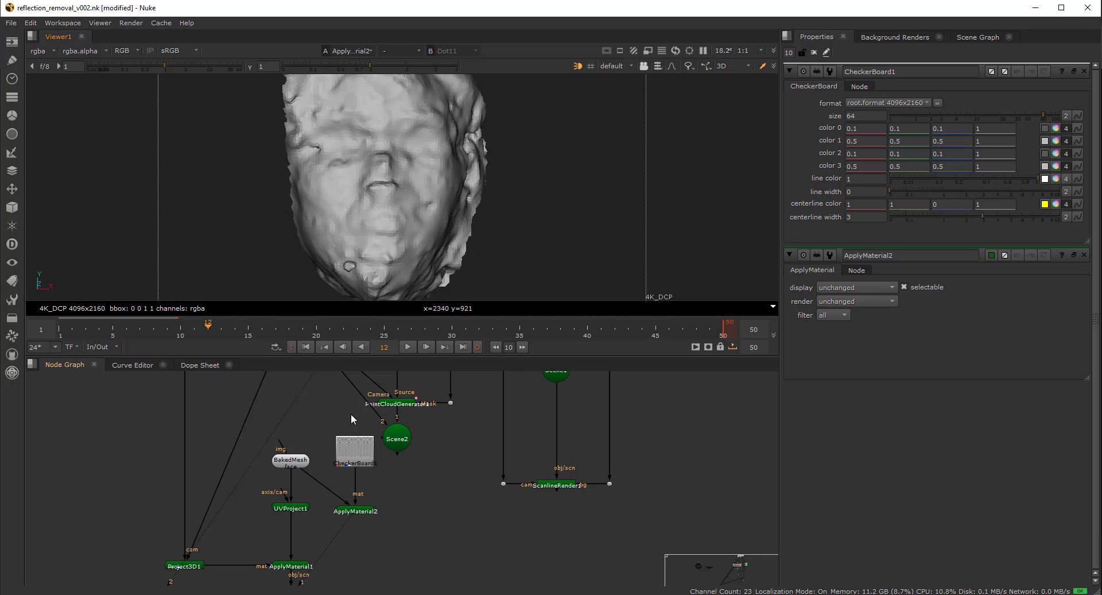
mouse_move(362, 453)
mouse_down()
mouse_move(351, 441)
mouse_move(354, 450)
mouse_up()
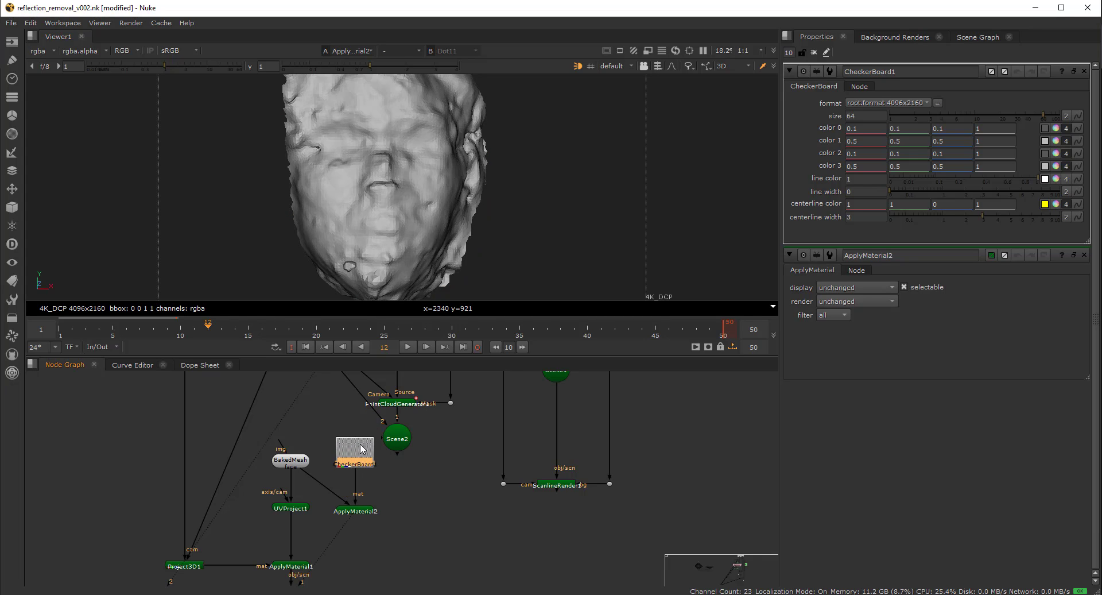
click(298, 462)
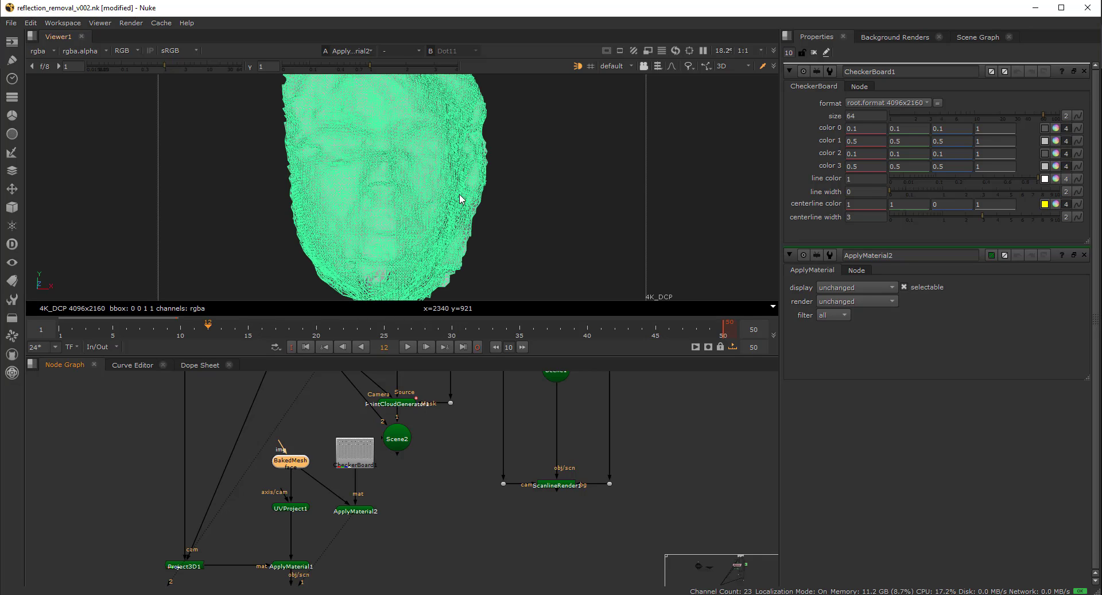
click(511, 200)
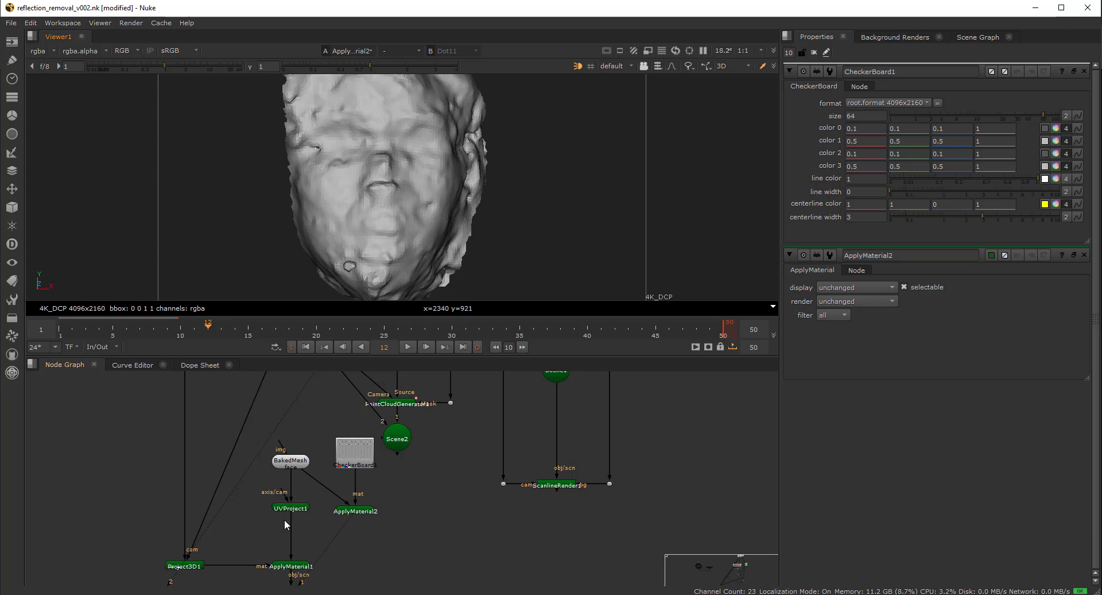
Open UVProject1's properties and review the available projection types, keeping planar.
scroll(275, 551, up, 4)
drag(236, 435, 345, 484)
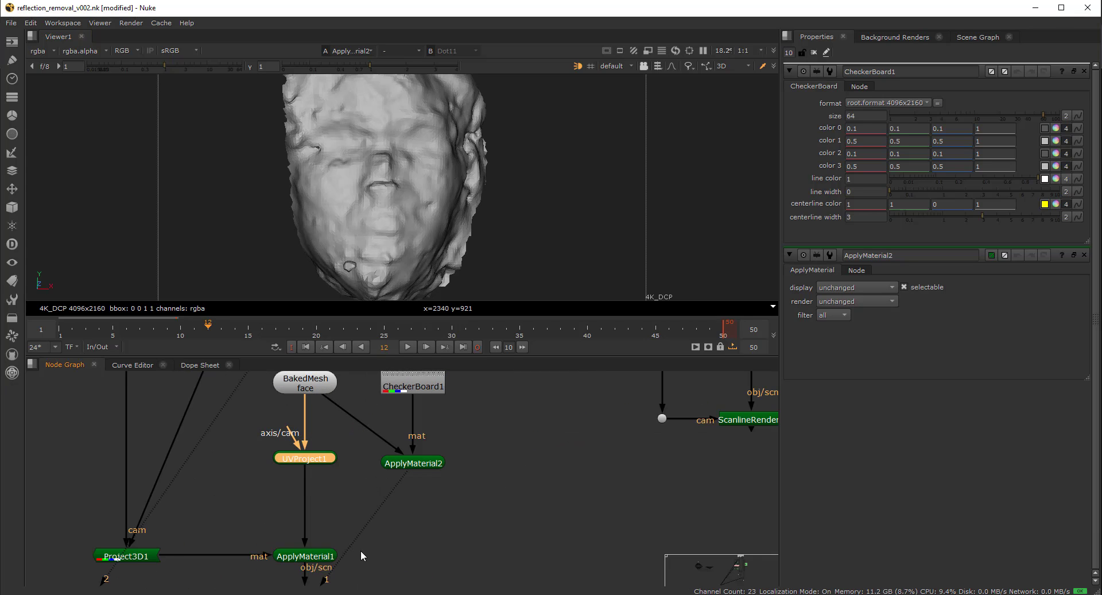
double_click(307, 458)
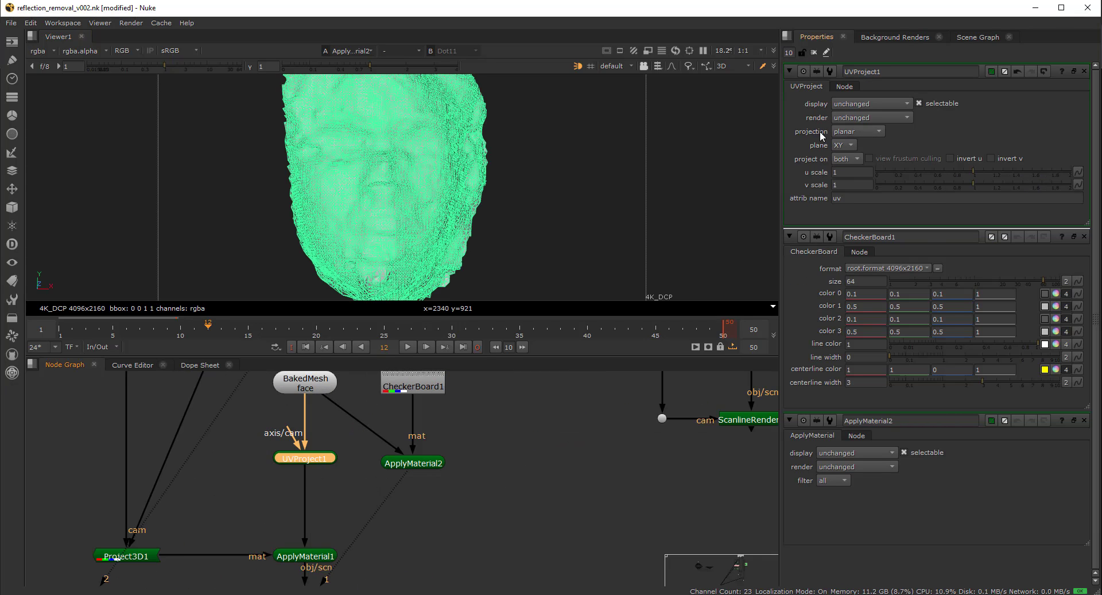
click(859, 132)
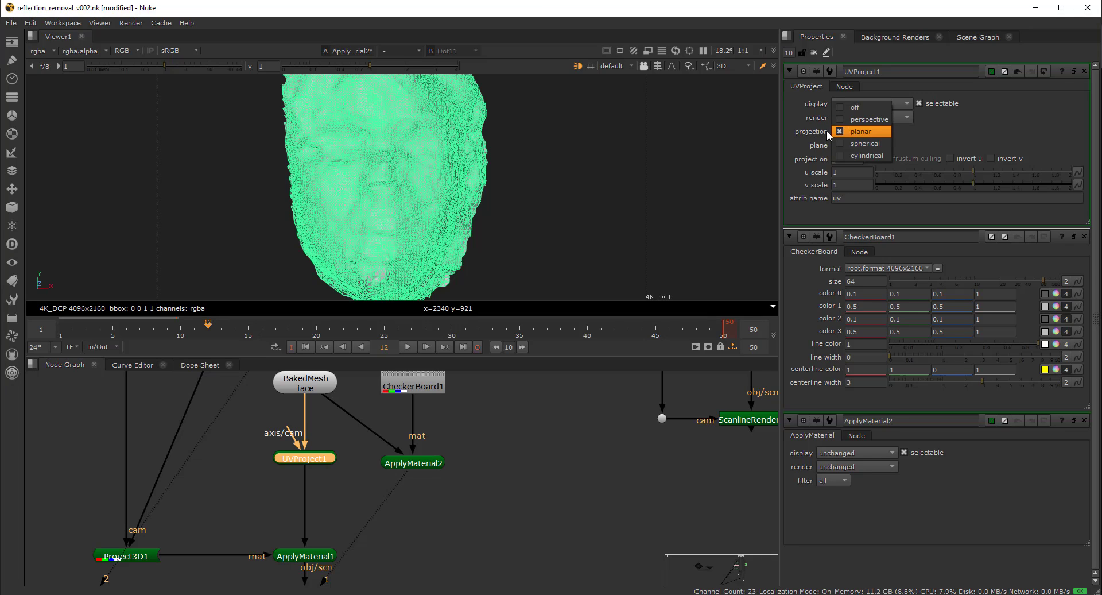
click(838, 133)
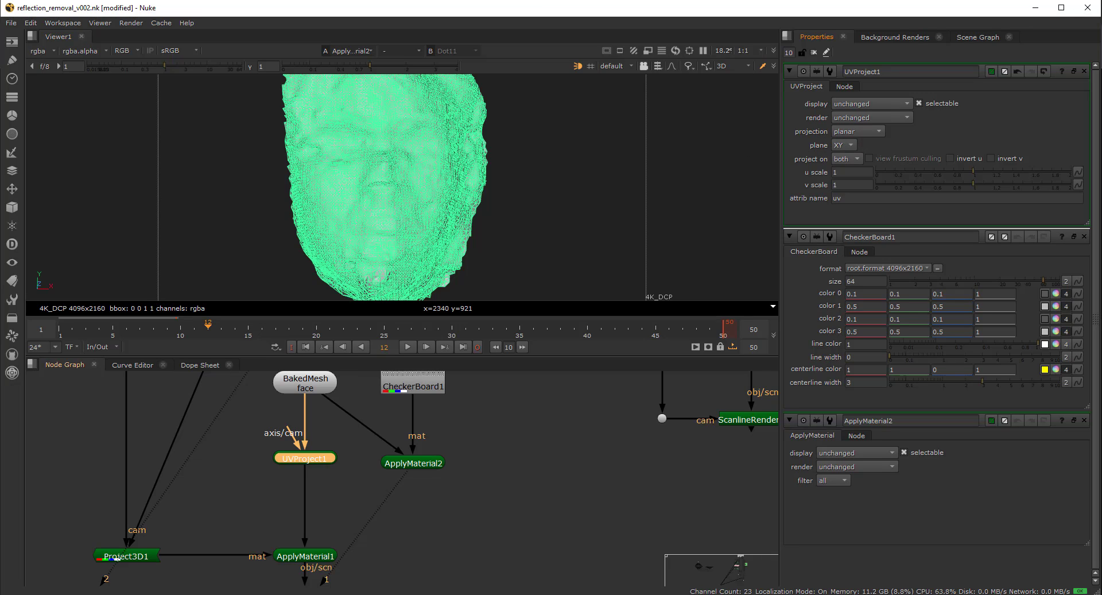
Reconnect ApplyMaterial2's geometry input from BakedMesh face to UVProject1.
click(329, 405)
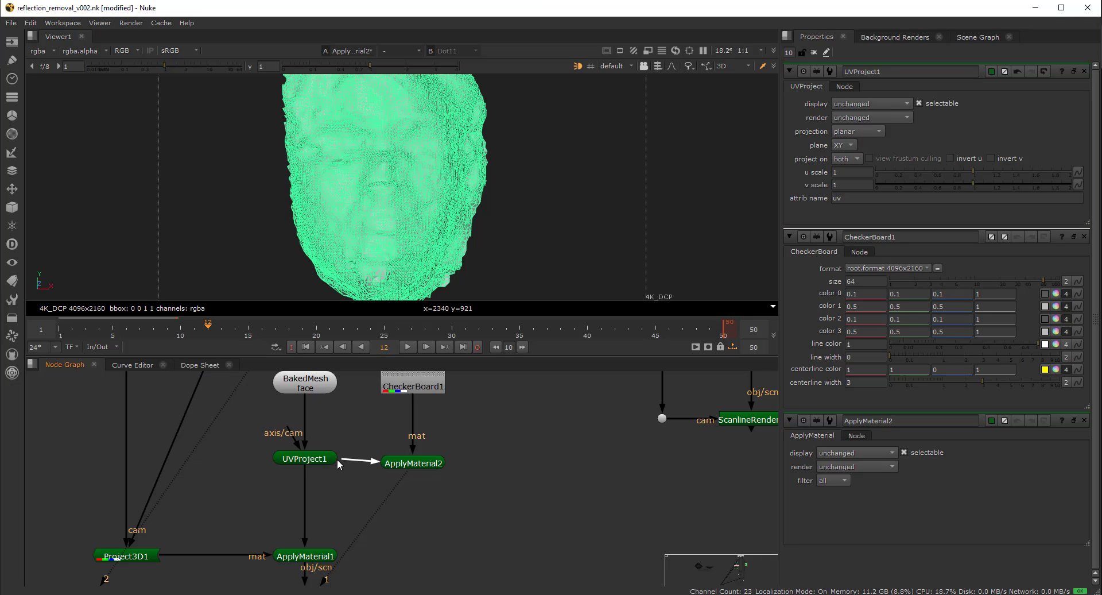
drag(337, 460, 330, 459)
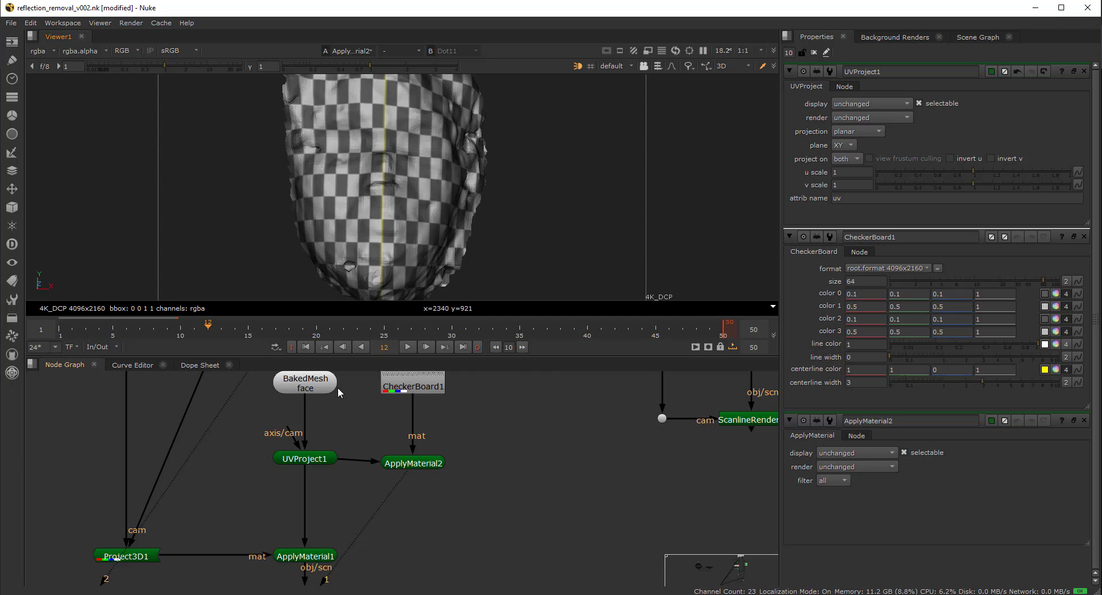
middle_drag(338, 387, 330, 462)
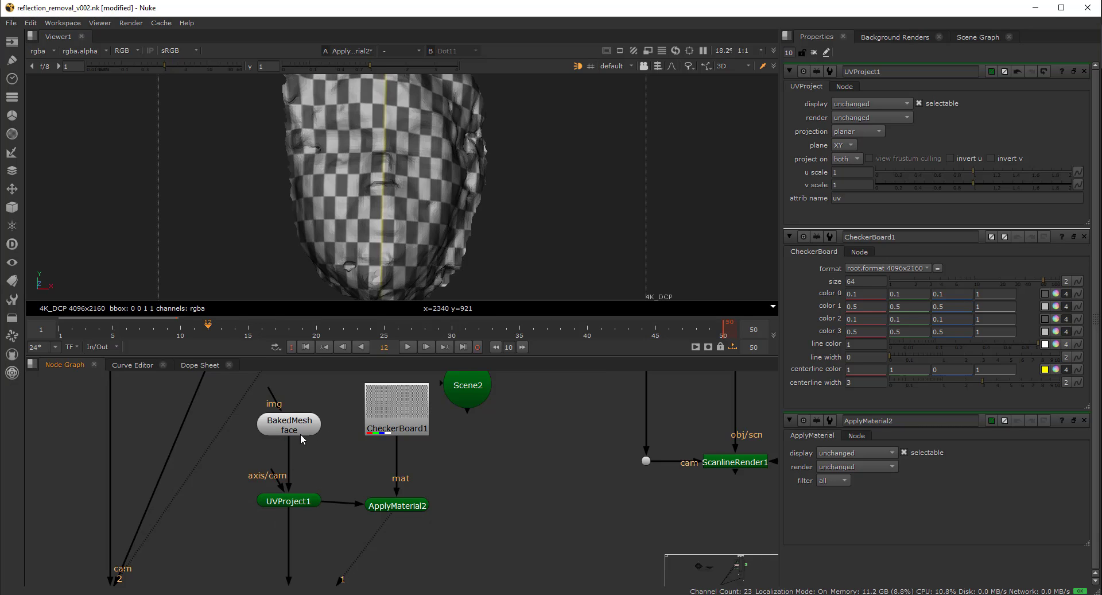
Delete the CheckerBoard1 and ApplyMaterial2 nodes branching off UVProject1.
scroll(467, 423, down, 4)
middle_drag(459, 453, 449, 474)
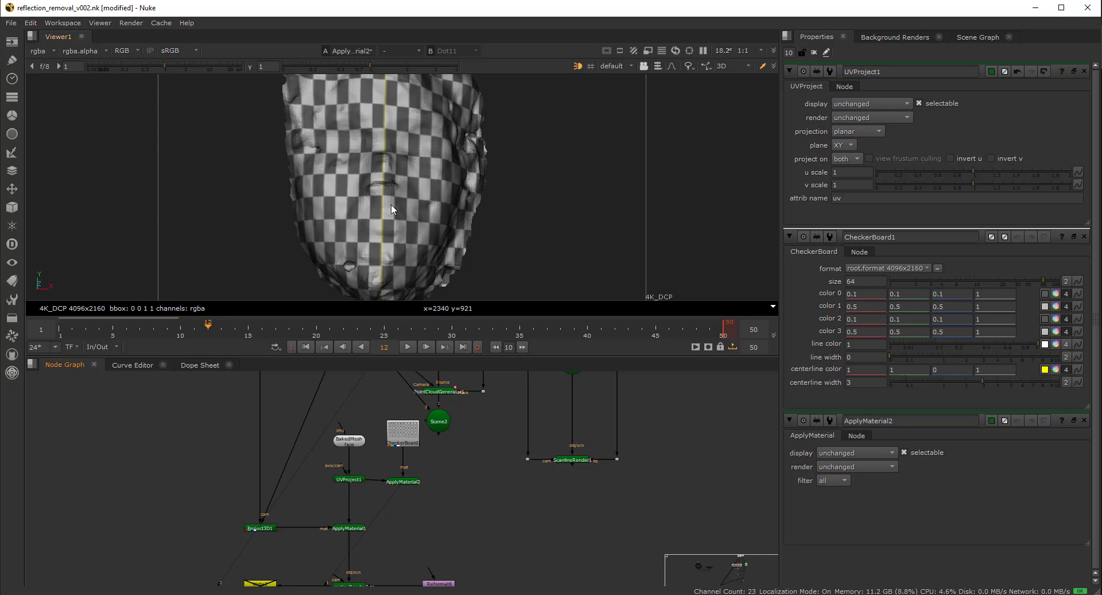
click(403, 483)
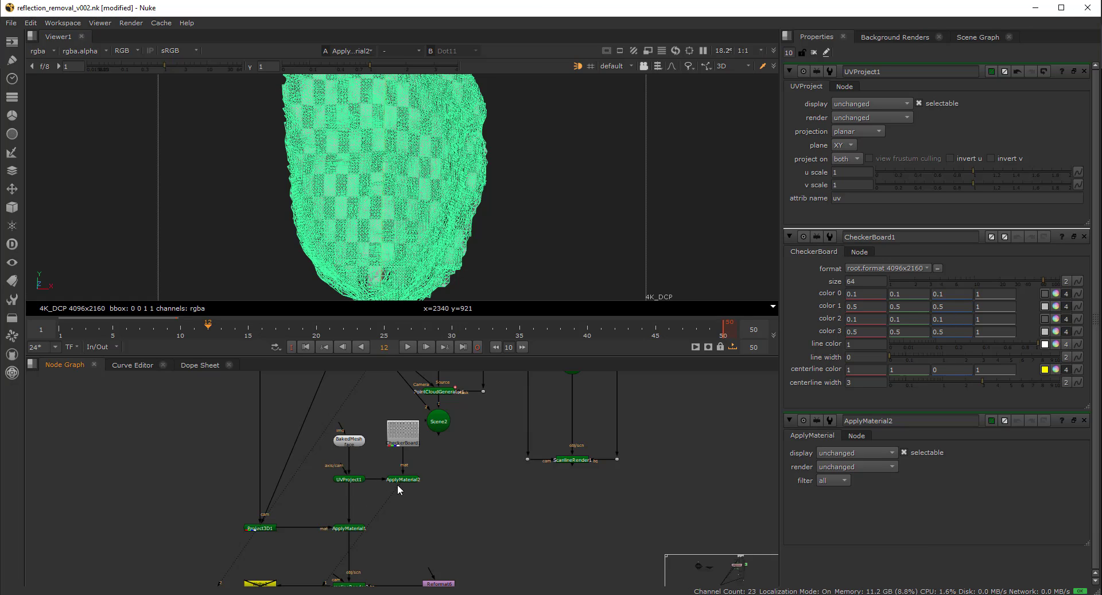
drag(361, 388, 426, 504)
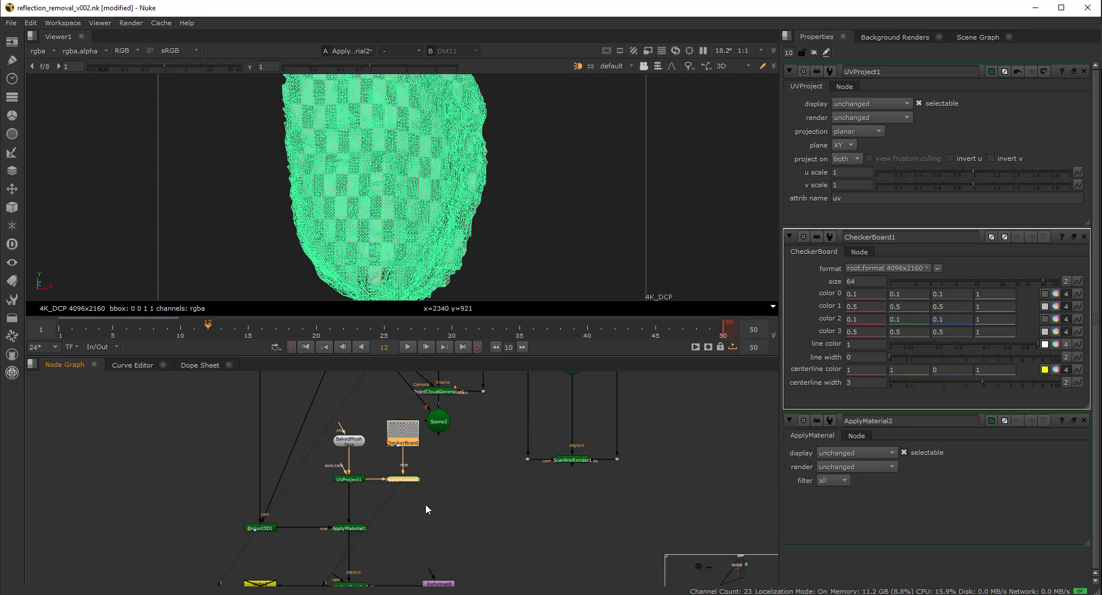
key(Delete)
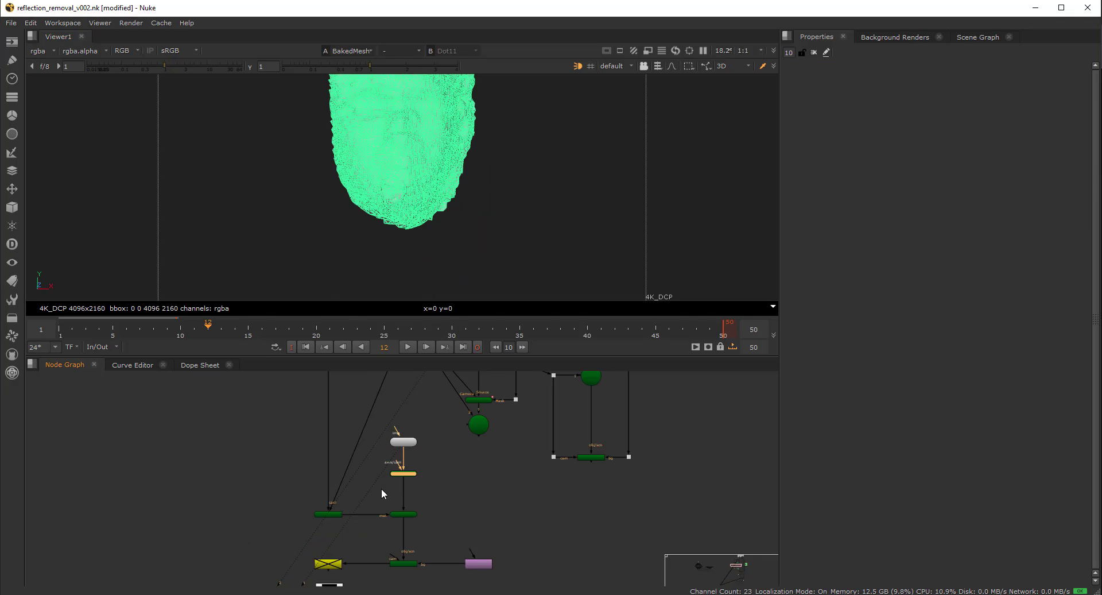
Trace the input of Project3D1 up the node graph and show the Dot9 source plate in the viewer.
scroll(433, 454, down, 3)
middle_drag(435, 441, 421, 504)
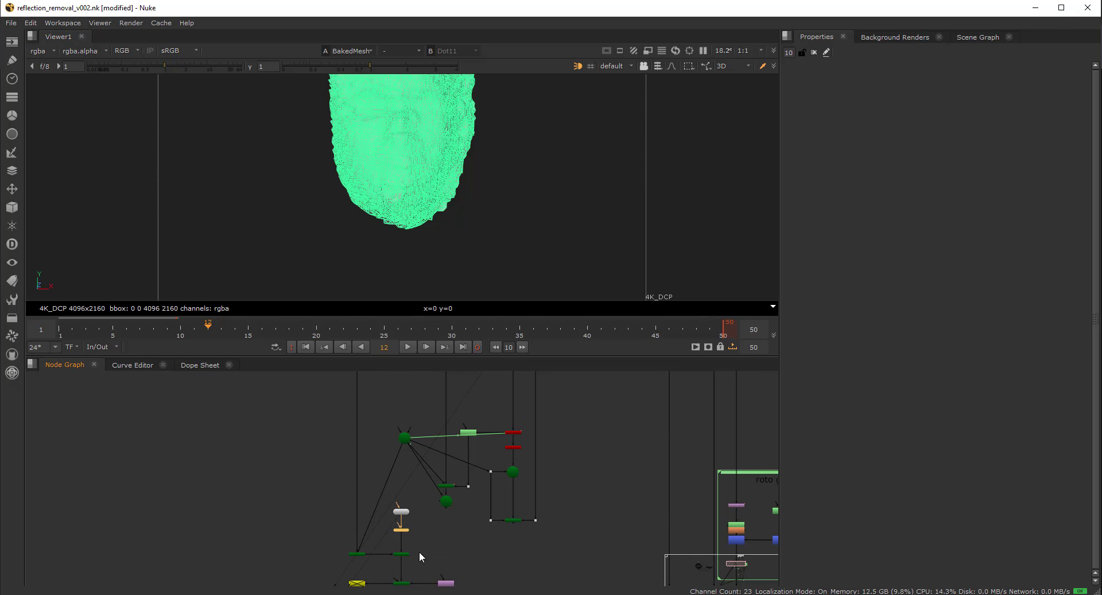
middle_drag(419, 552, 435, 489)
scroll(390, 495, up, 4)
drag(306, 461, 368, 508)
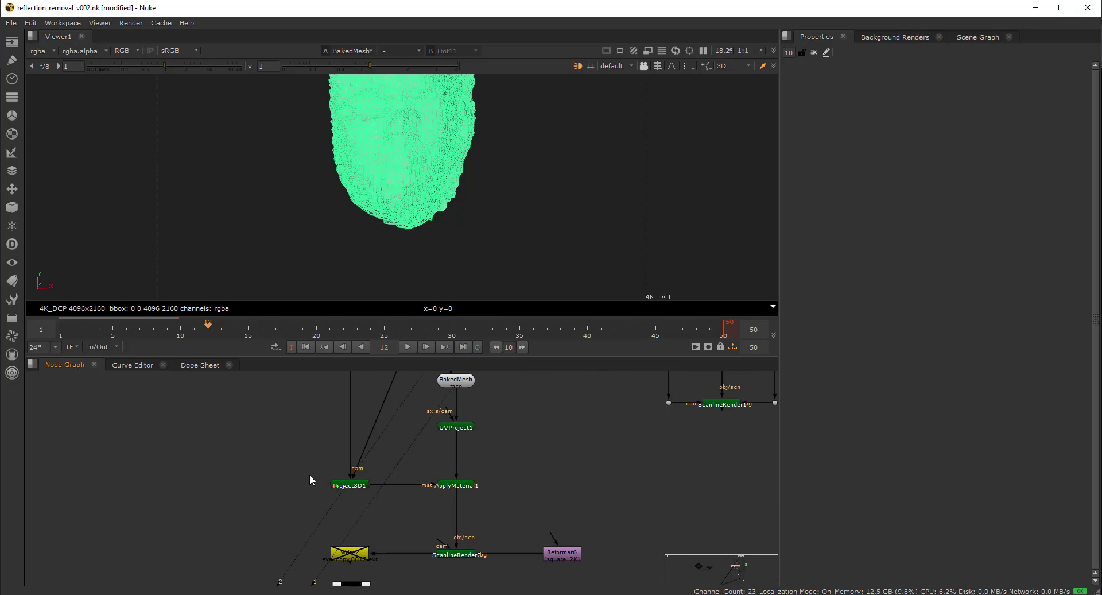
drag(309, 475, 392, 519)
scroll(365, 476, down, 2)
middle_drag(369, 422, 360, 592)
scroll(363, 526, down, 4)
key(1)
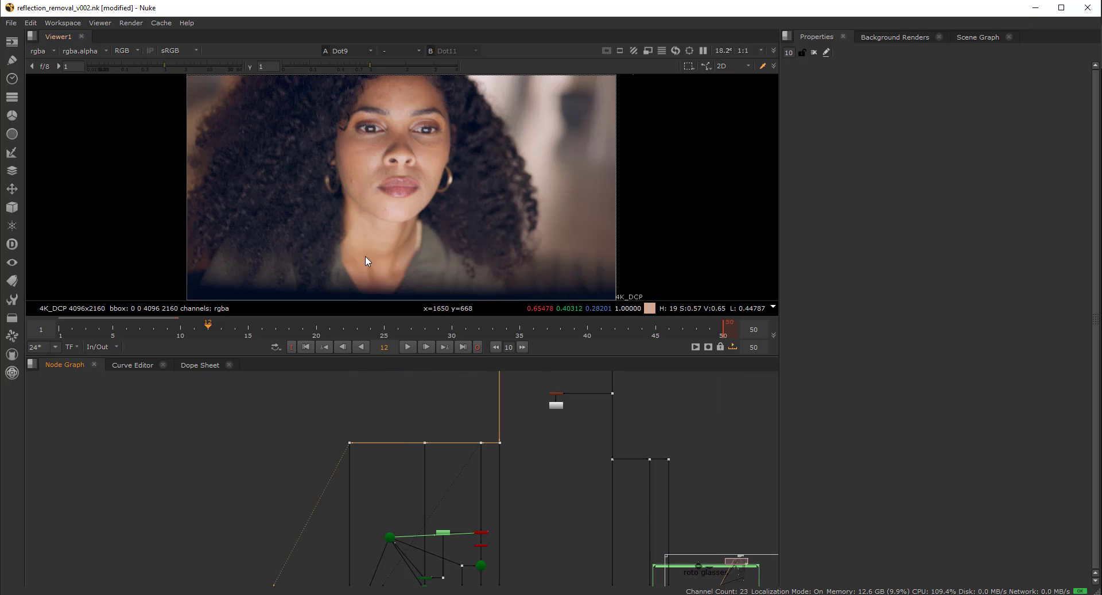
Inspect Camera1 and its link to Project3D1, and show the textured face mesh from ApplyMaterial1 in the viewer.
scroll(400, 537, up, 6)
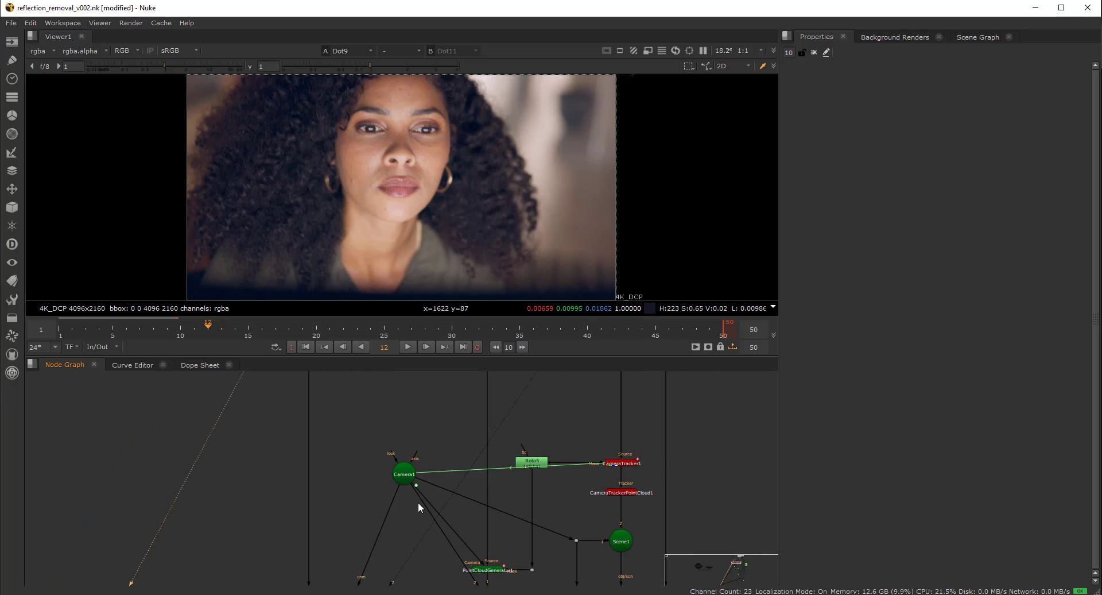
key(ctrl)
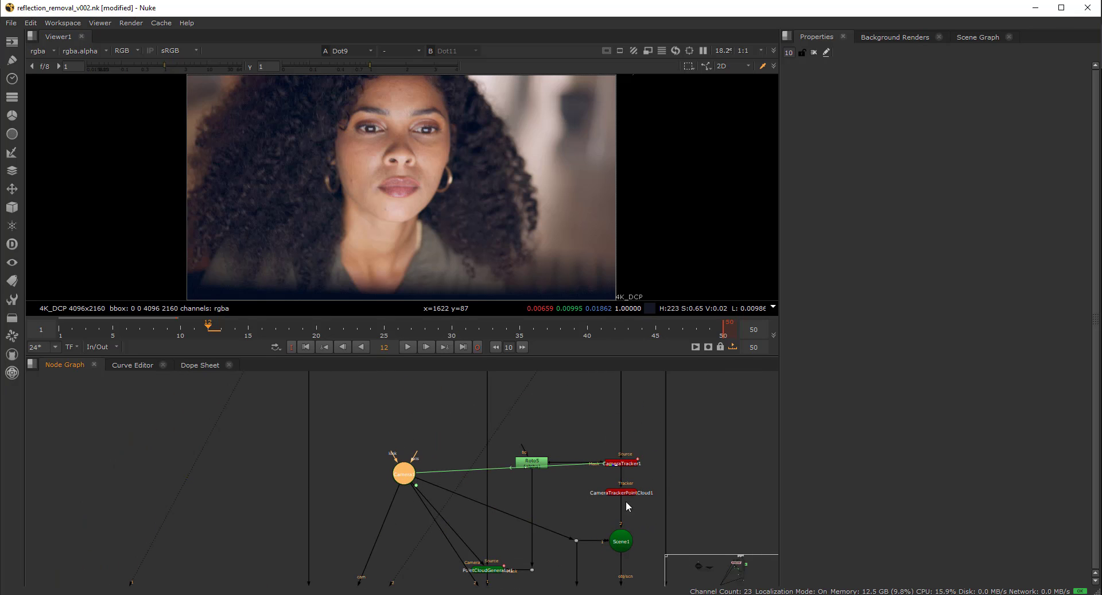
middle_drag(379, 536, 454, 342)
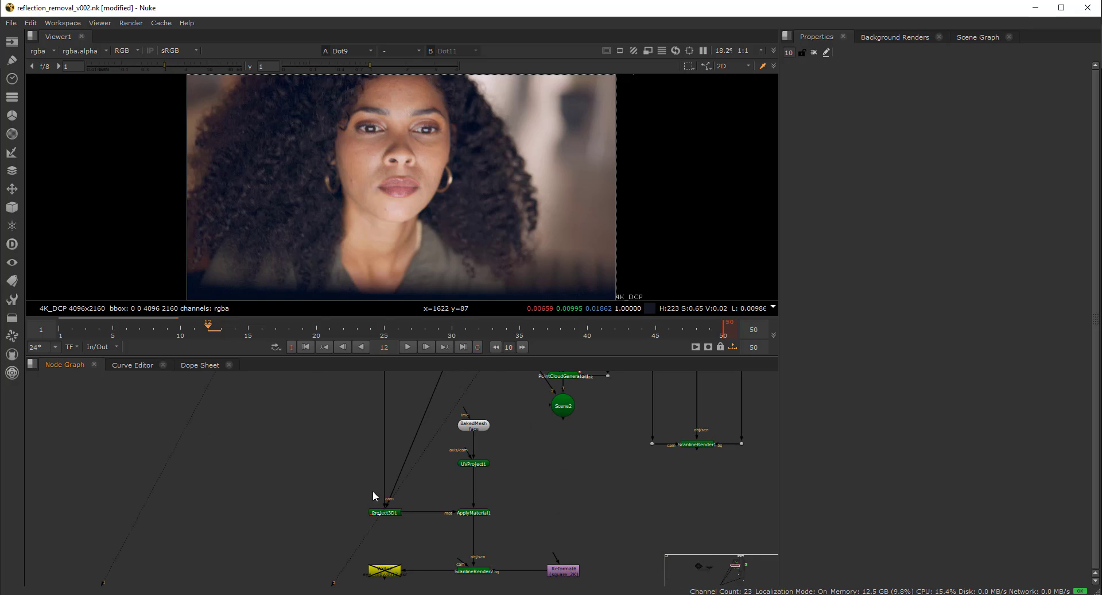
drag(427, 533, 428, 532)
drag(522, 497, 431, 556)
key(1)
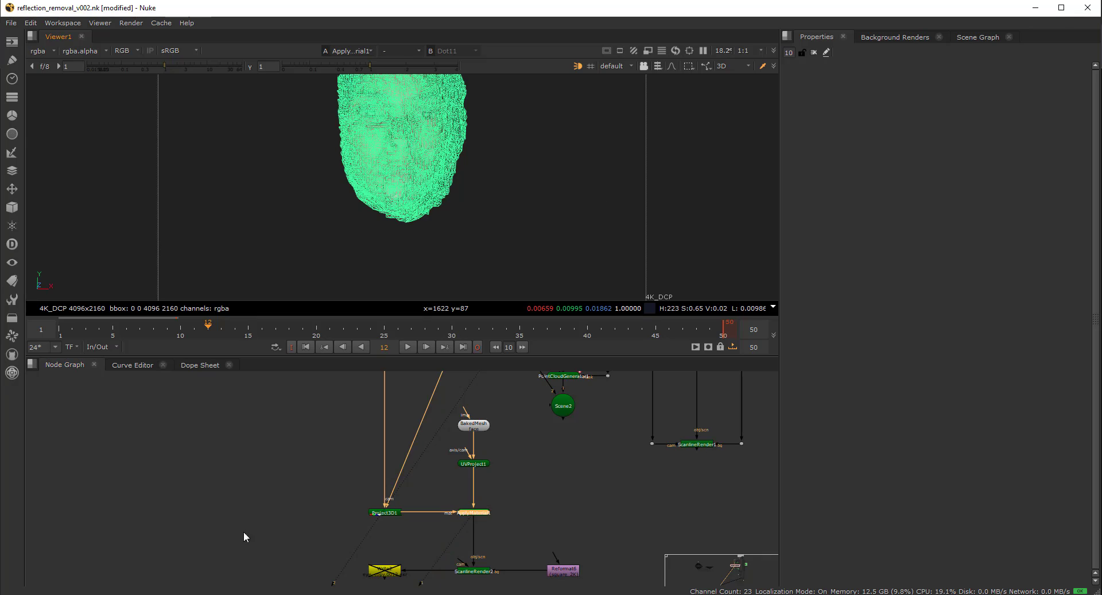
click(245, 536)
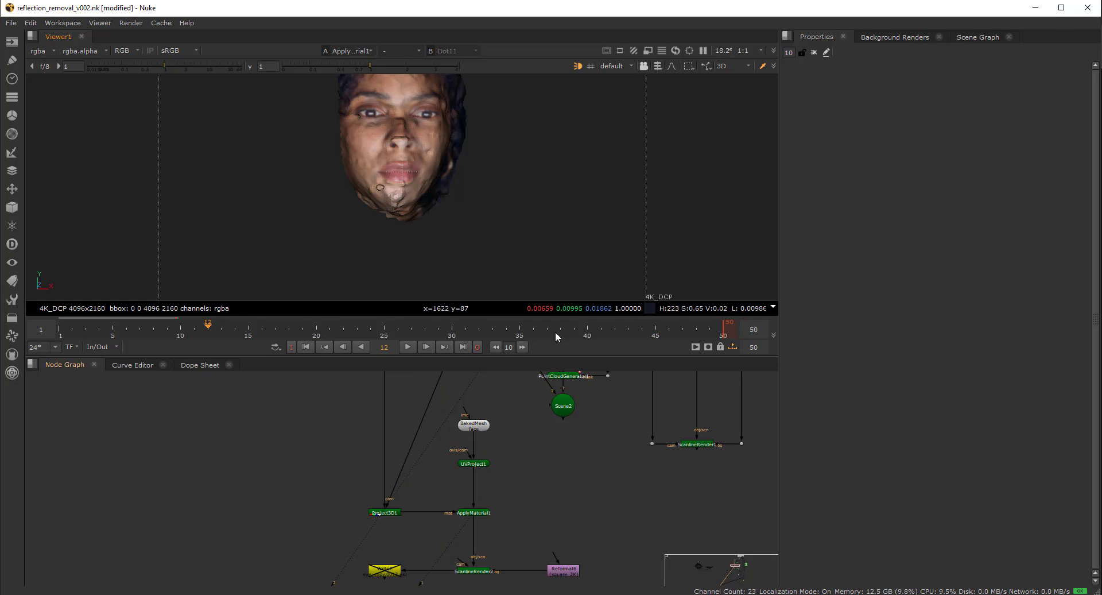
Look through Camera1 in the 3D viewer and play the projected face with the viewer headlamp turned off.
click(627, 67)
click(621, 87)
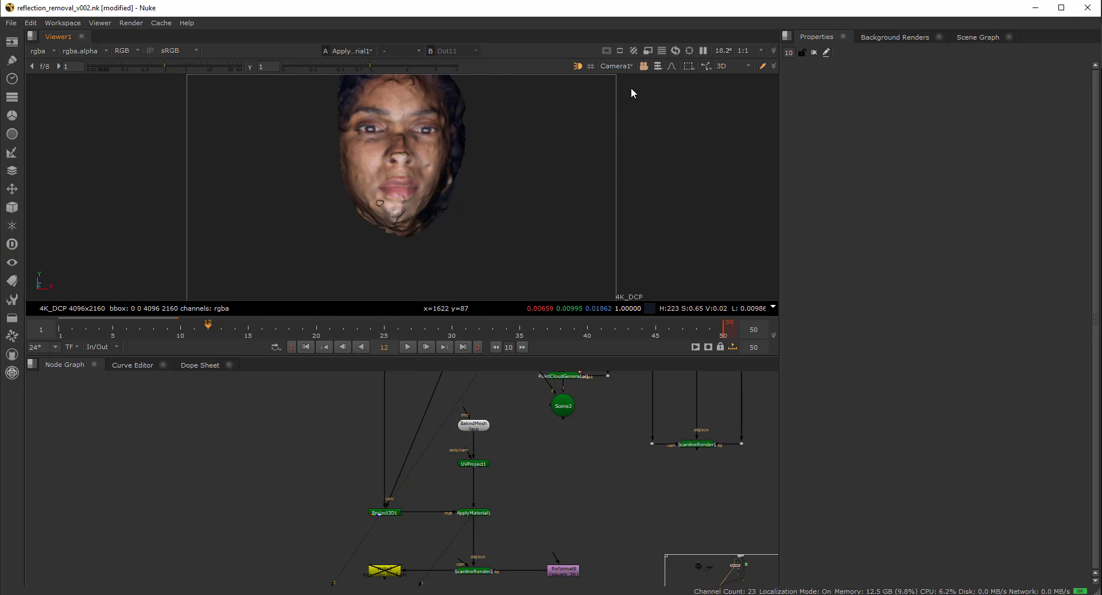
click(406, 347)
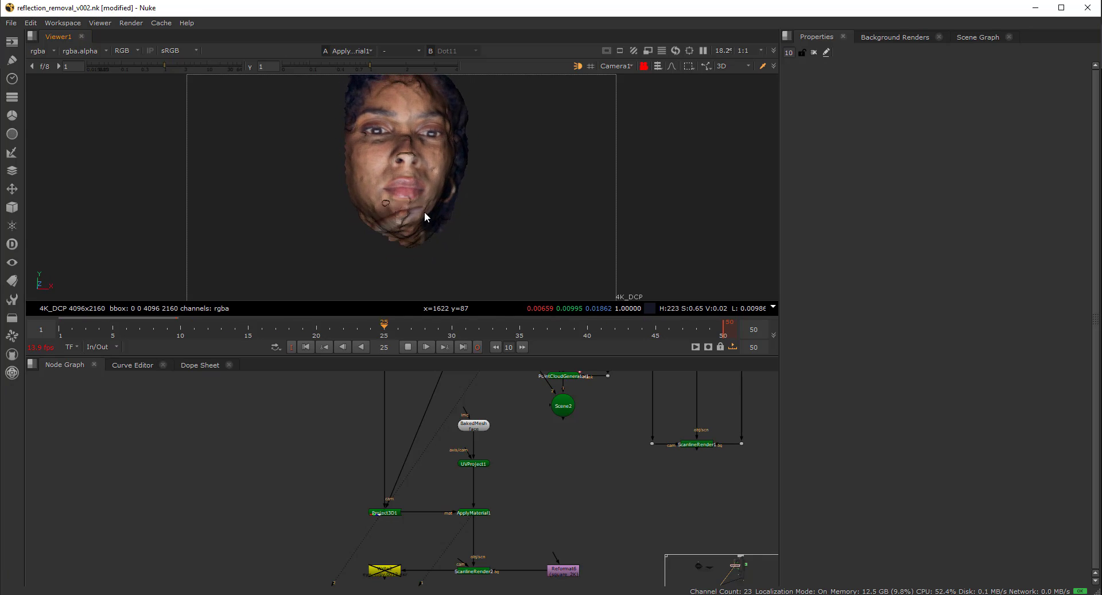
click(575, 65)
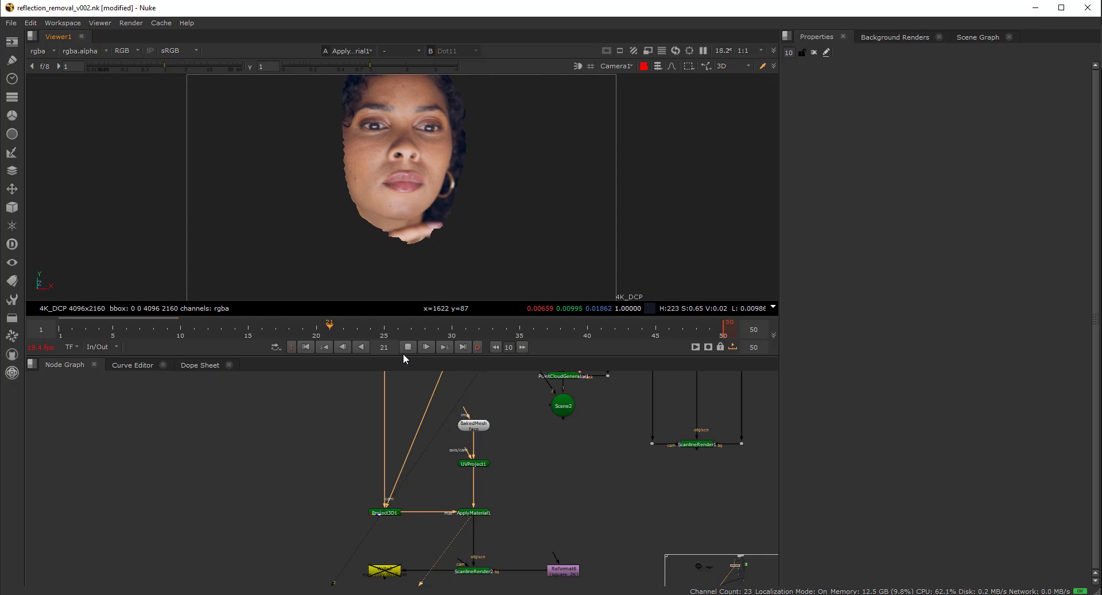
middle_drag(430, 492, 425, 415)
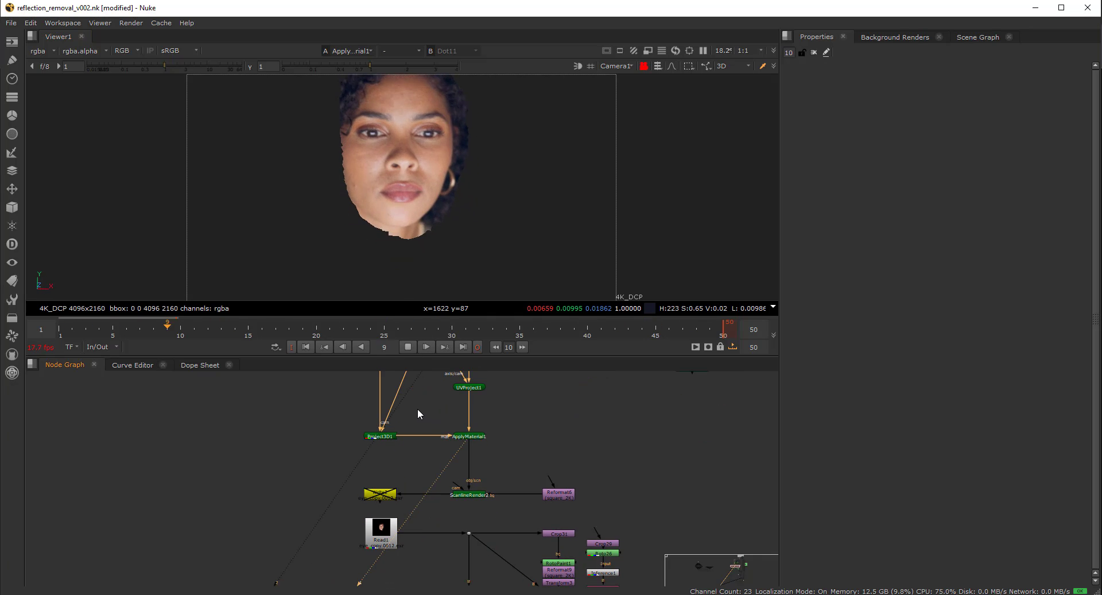
click(409, 346)
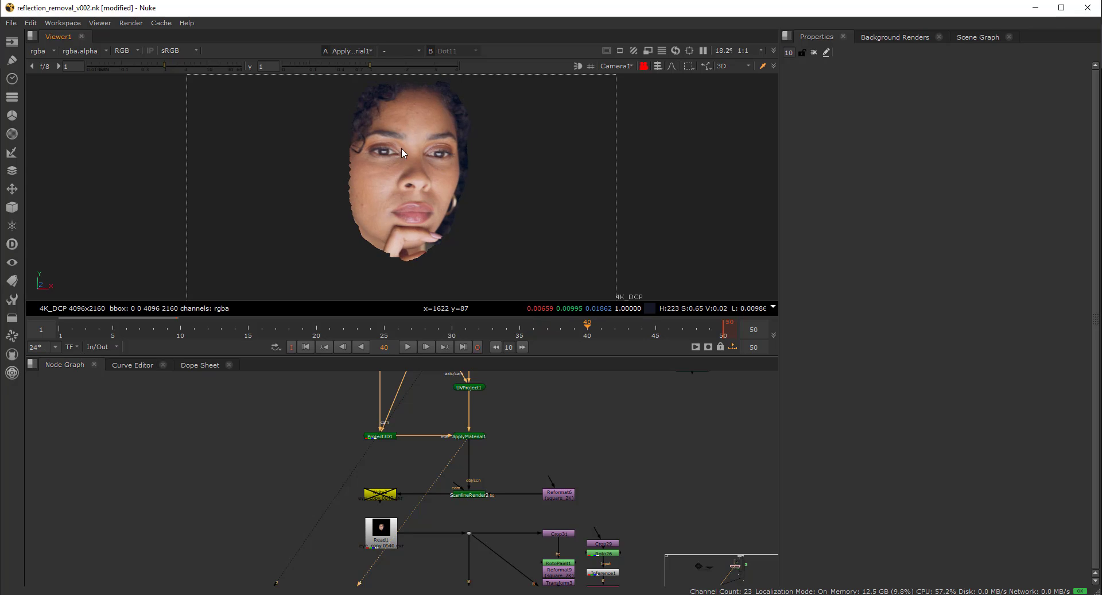
Open the ScanlineRender2 properties, show its UV render in the viewer and play it from frame 1.
drag(365, 94, 441, 207)
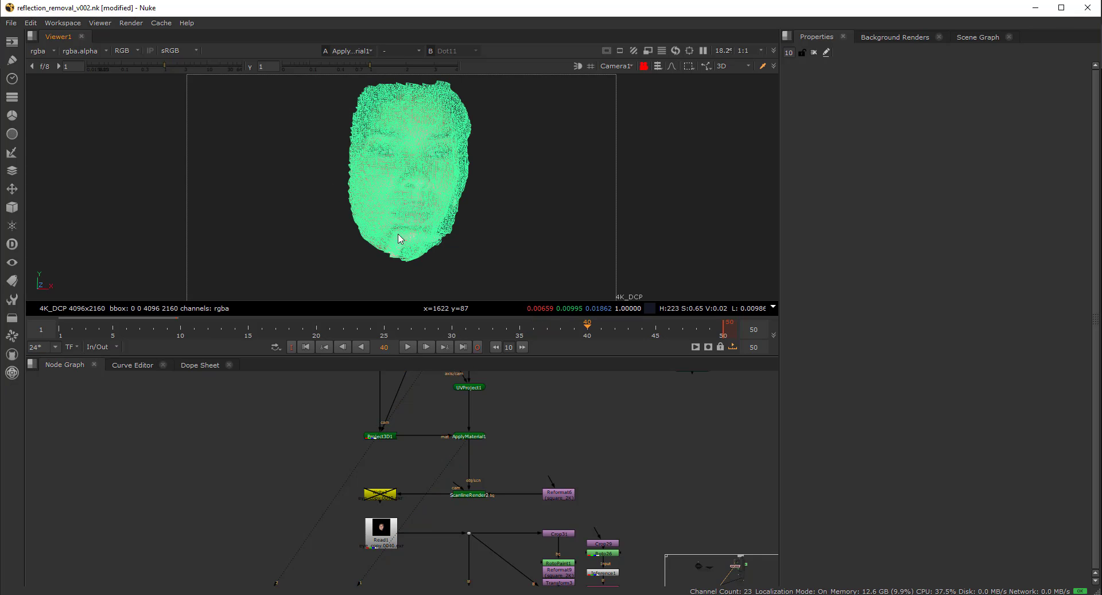
drag(341, 474, 497, 507)
double_click(472, 495)
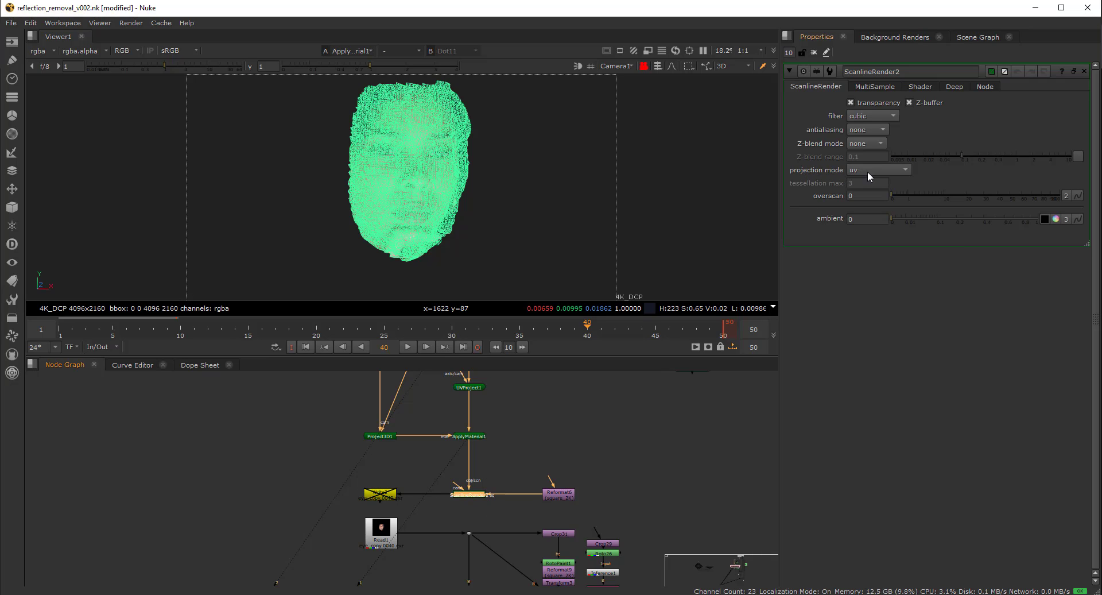
key(1)
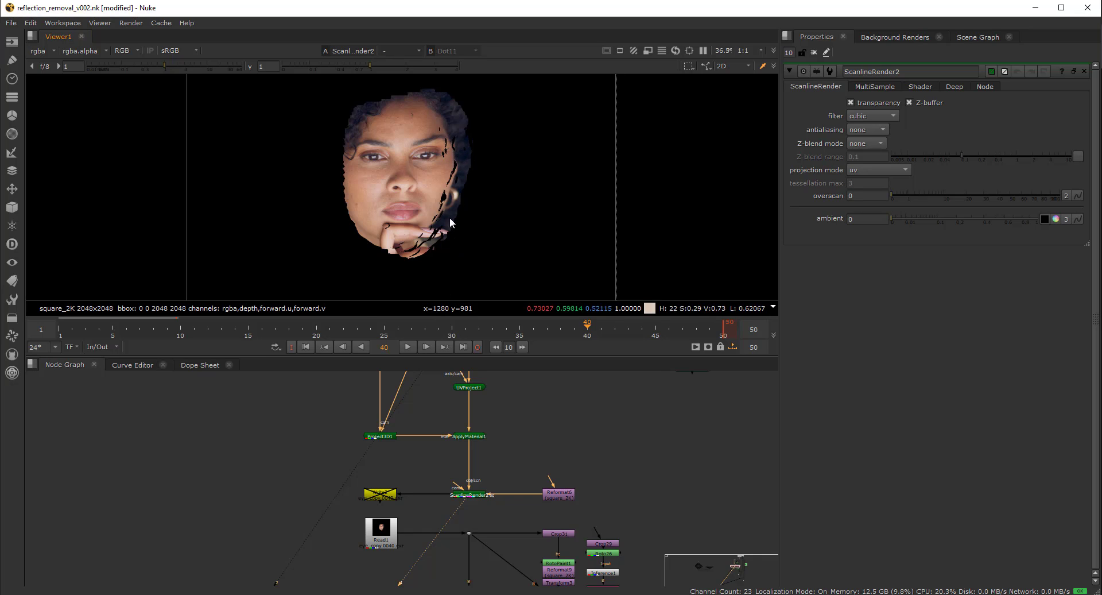
click(309, 346)
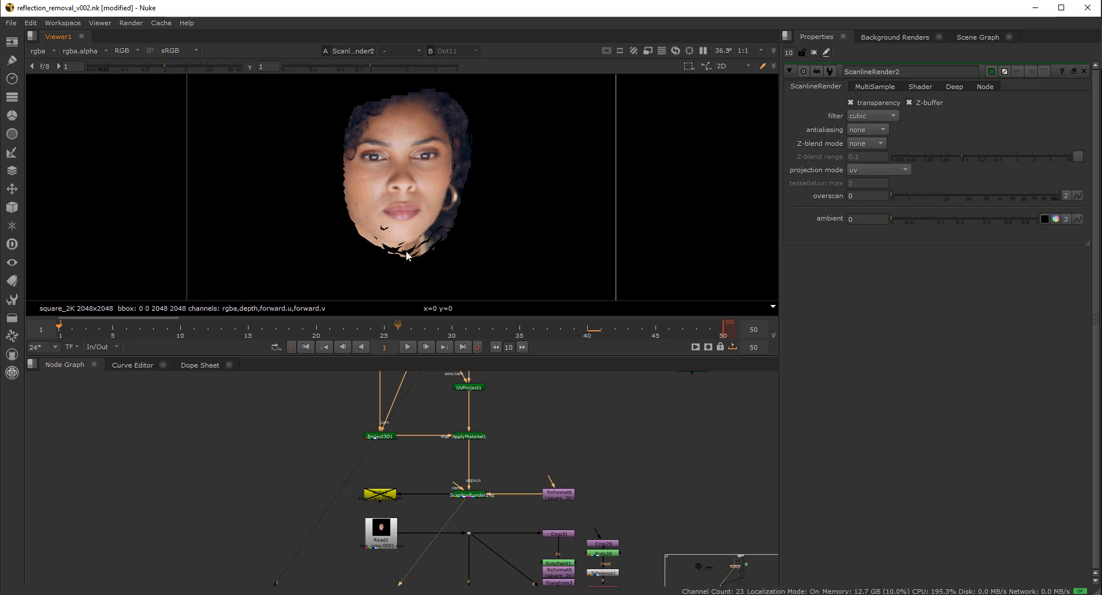
click(409, 347)
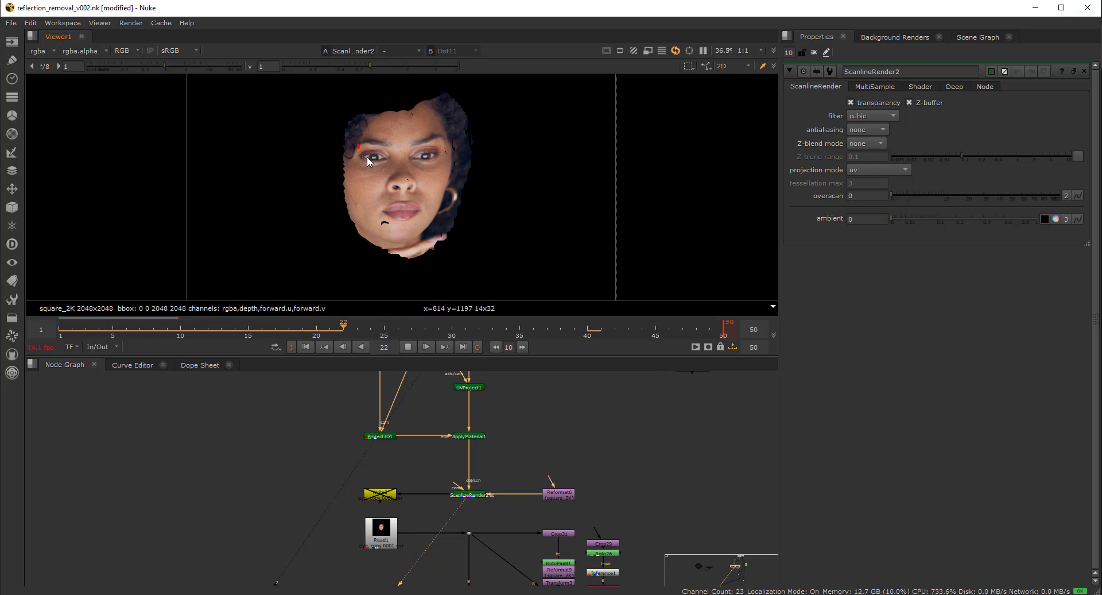
Use a sample box of about 172x108 pixels to check the stability of the eye and the lips during playback.
ctrl+shift+drag(357, 143, 388, 166)
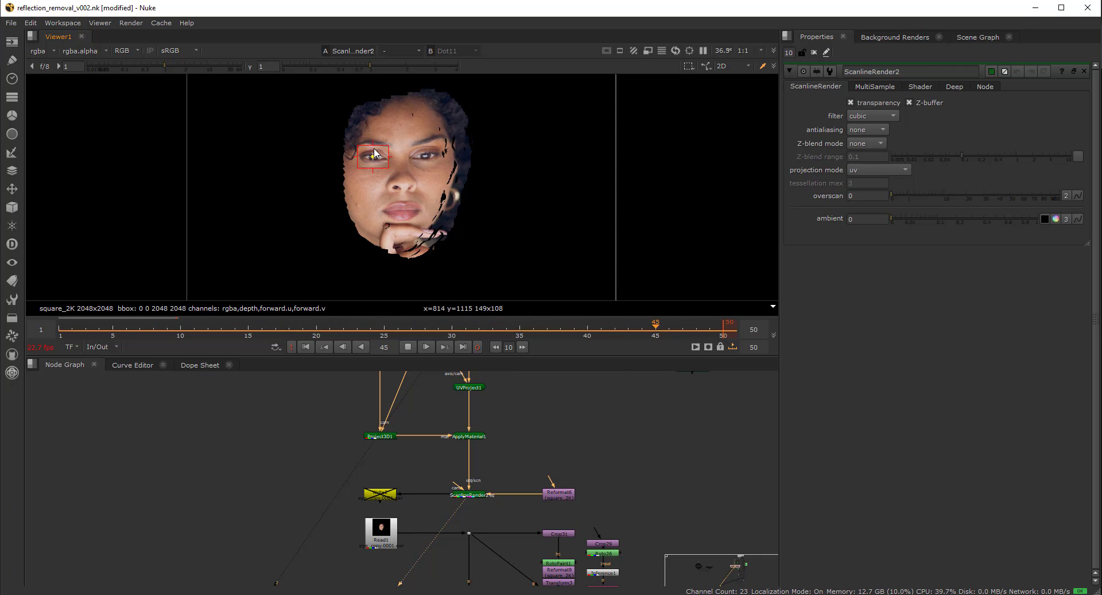
ctrl+shift+drag(375, 160, 402, 212)
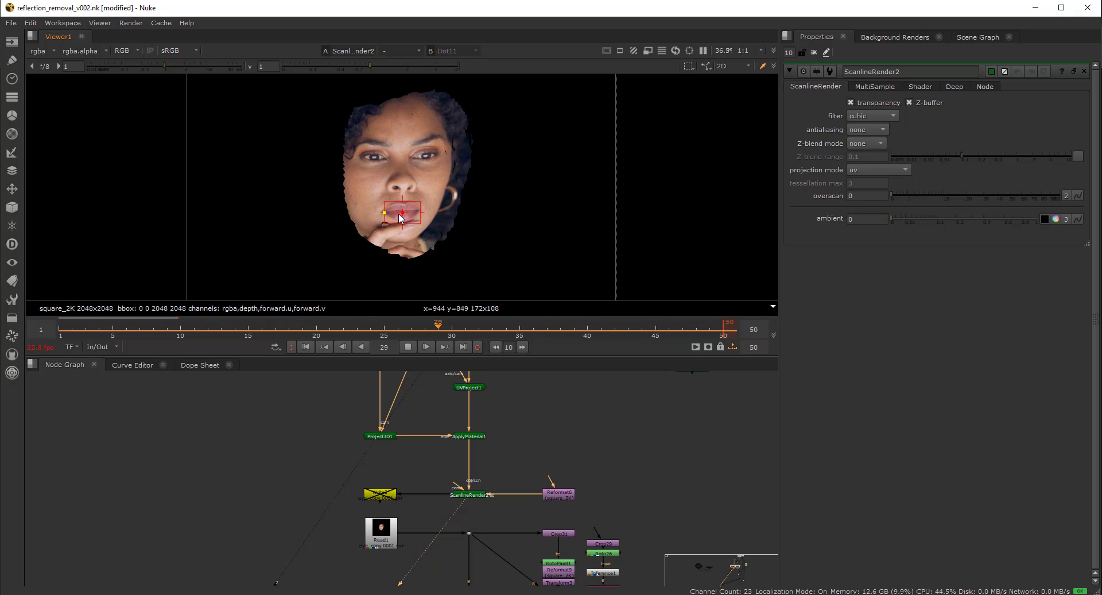
drag(400, 218, 377, 164)
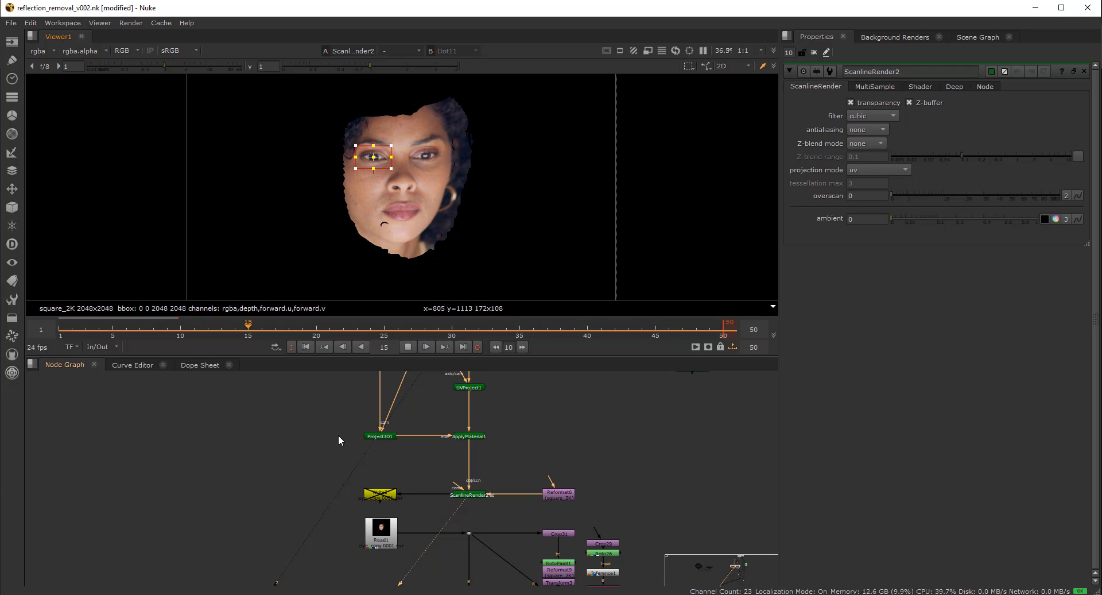
Show the Dot2 plate of the woman with glasses in the viewer and stop playback.
scroll(493, 515, down, 5)
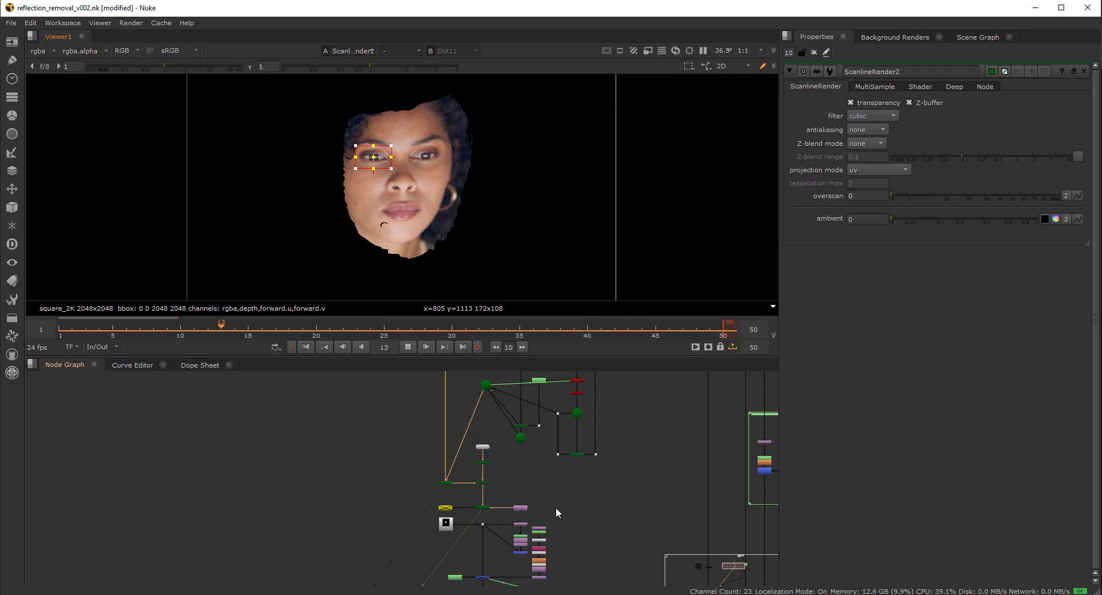
middle_drag(673, 450, 481, 477)
scroll(484, 478, down, 3)
click(486, 413)
key(1)
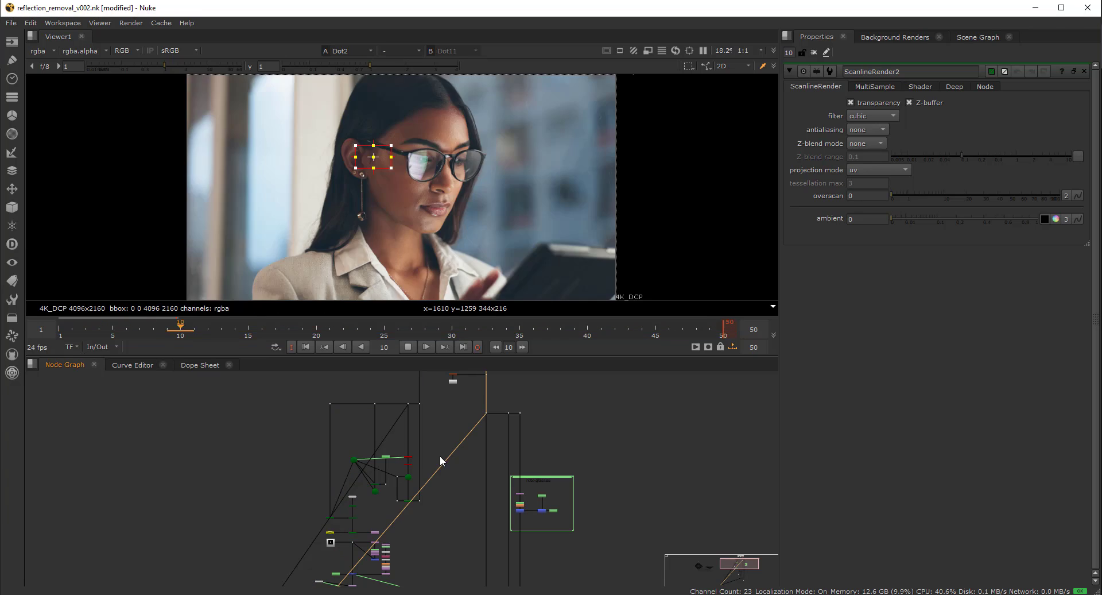
click(409, 347)
Compare the ScanlineRender2 output with the pre-rendered face in Read1 in the viewer.
scroll(356, 497, up, 5)
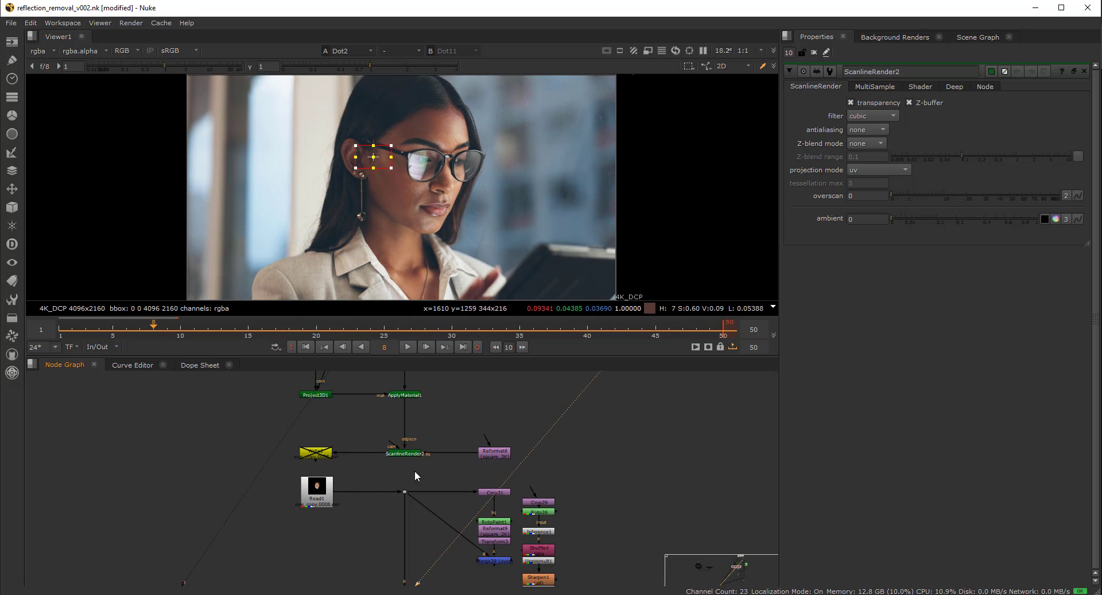
click(409, 453)
key(1)
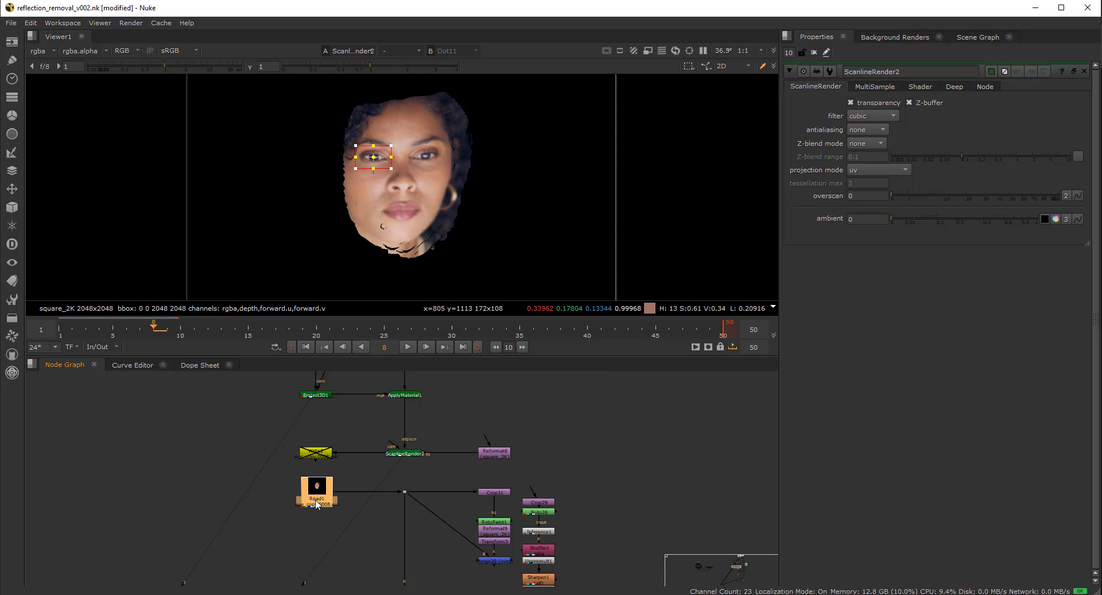
key(1)
drag(323, 496, 320, 501)
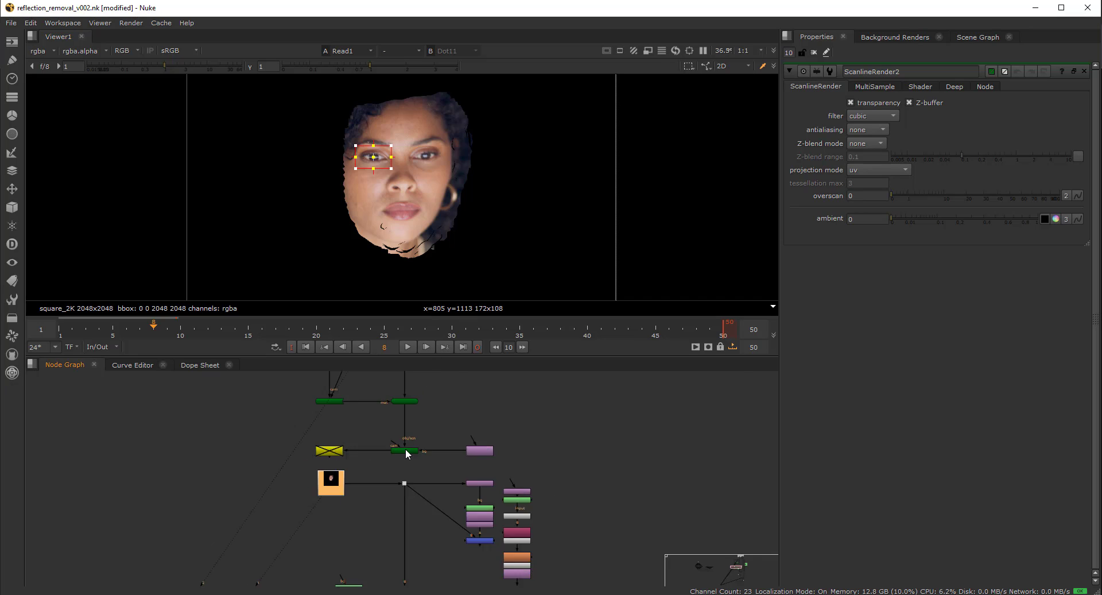
Examine the projection nodes above ScanlineRender2 and the node branch from Read1 down to Grade14 and FrameHold1.
scroll(405, 449, down, 5)
drag(351, 388, 519, 512)
scroll(425, 527, up, 4)
scroll(403, 536, up, 3)
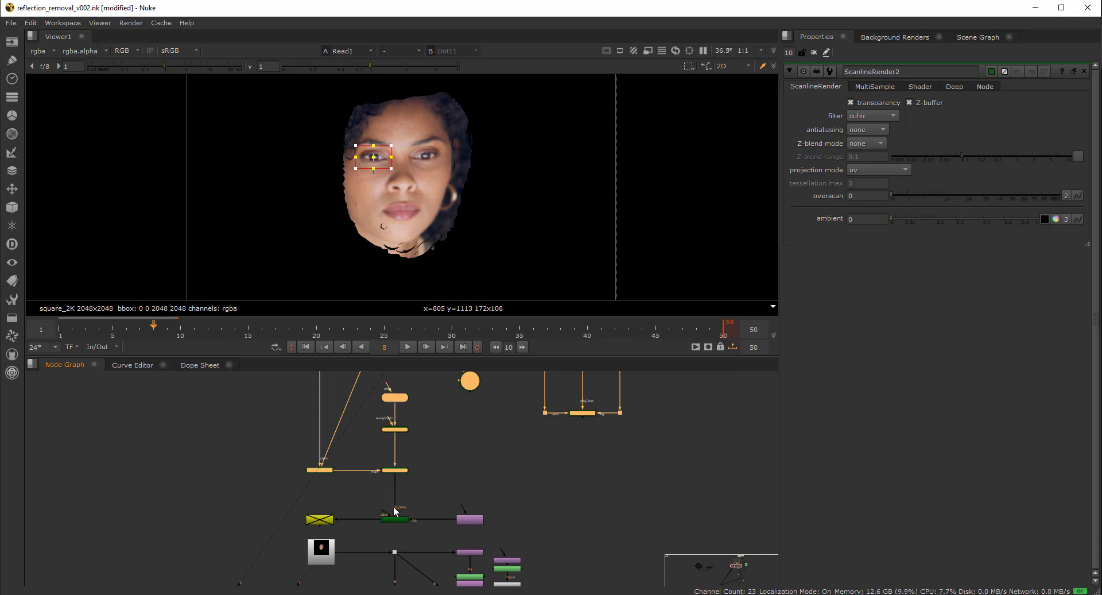
middle_drag(394, 510, 384, 417)
middle_drag(393, 550, 388, 466)
middle_drag(393, 428, 393, 461)
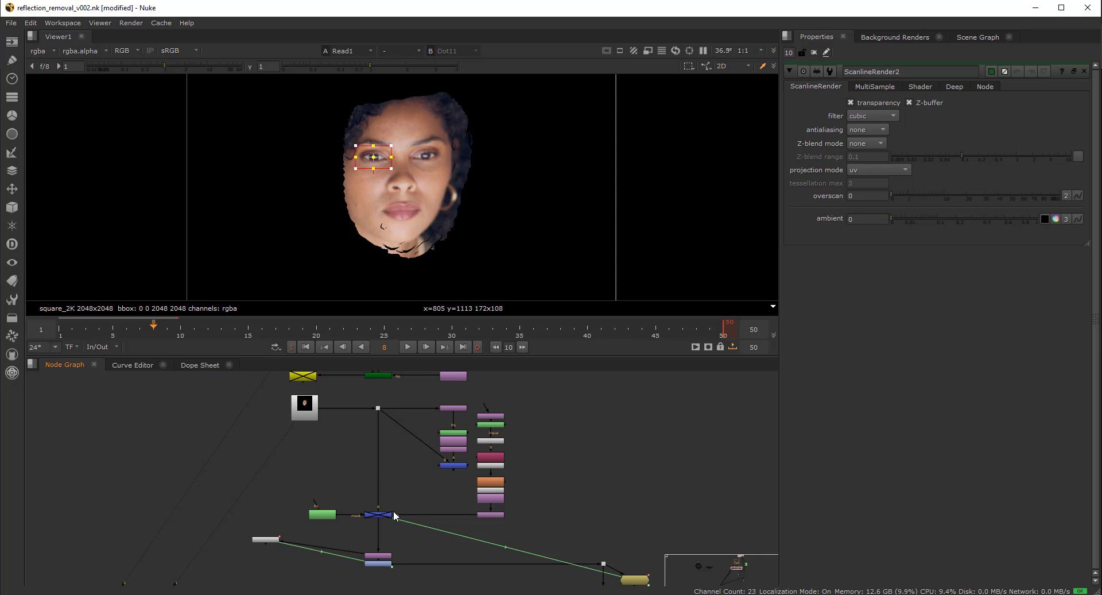
middle_drag(416, 526, 409, 488)
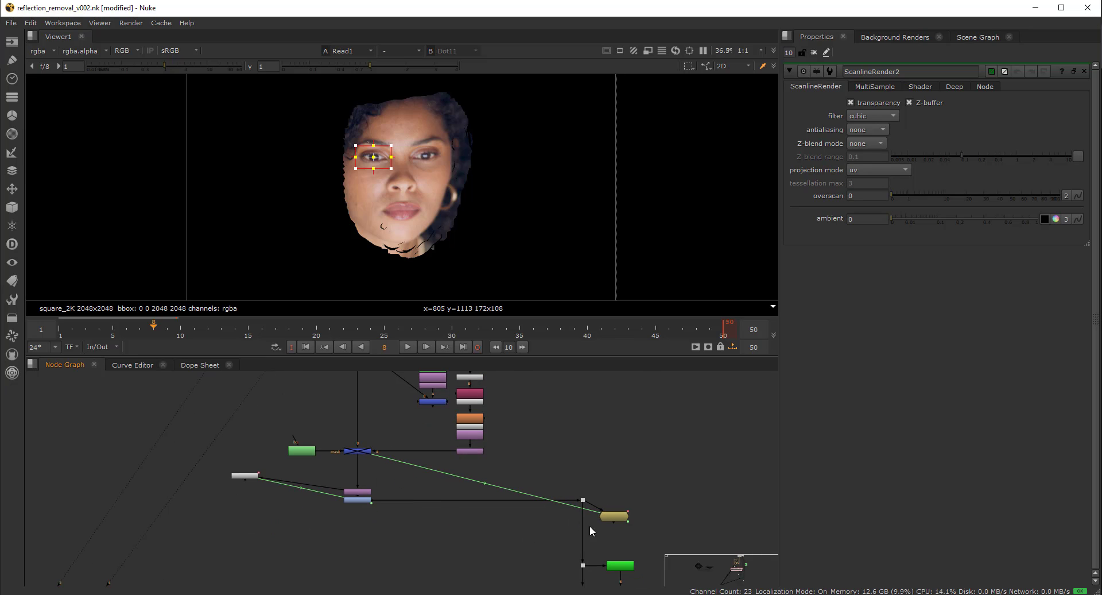
scroll(621, 521, up, 4)
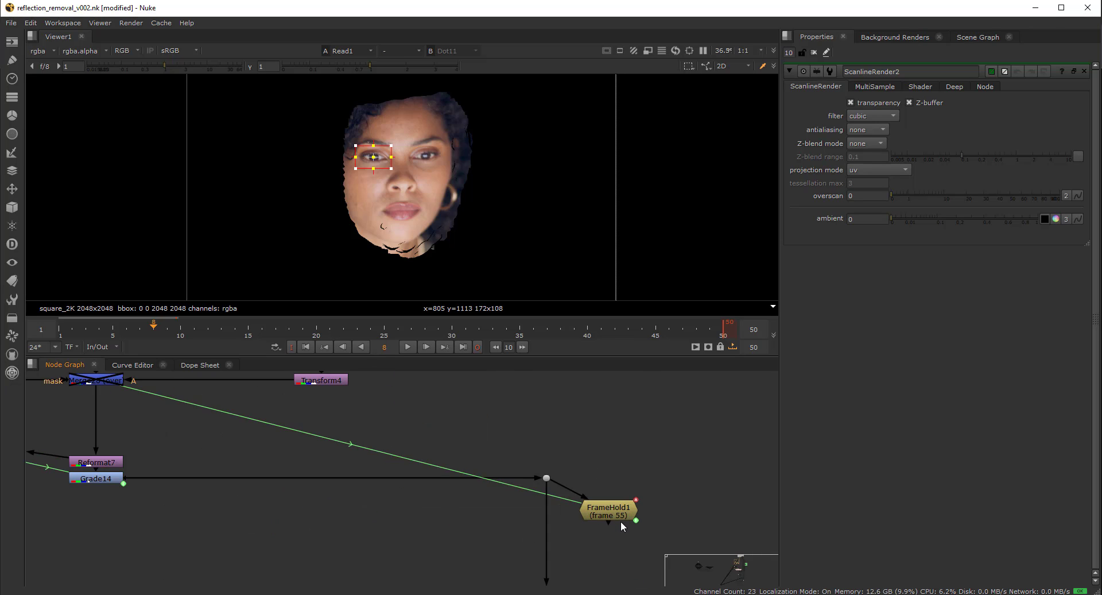
scroll(623, 516, down, 5)
middle_drag(413, 377, 382, 427)
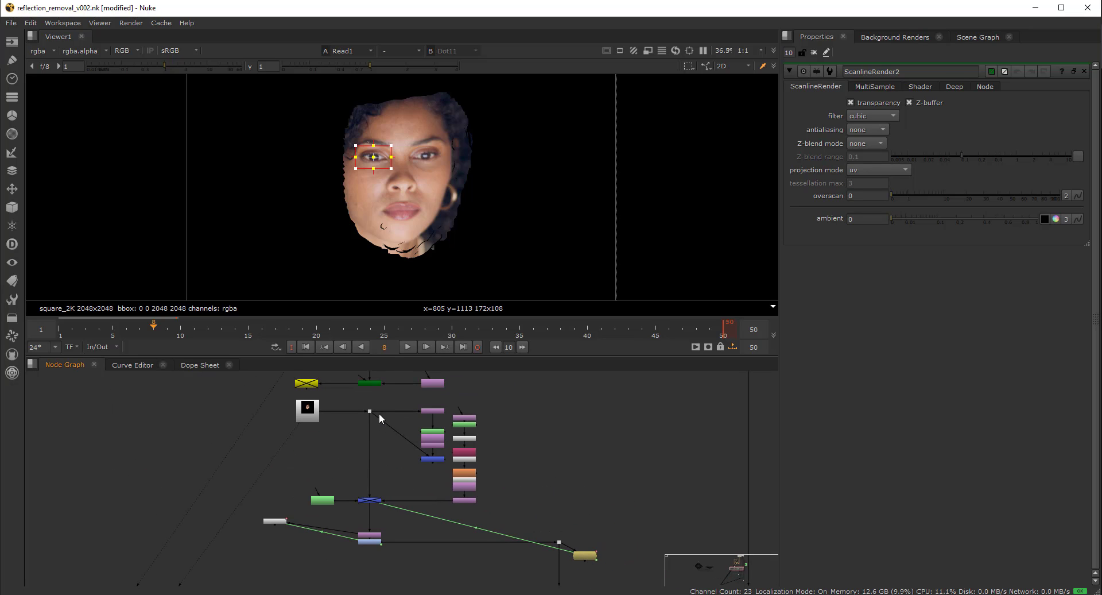
Clear the colour sample box on the eye and show Read1 in the viewer.
ctrl+click(521, 256)
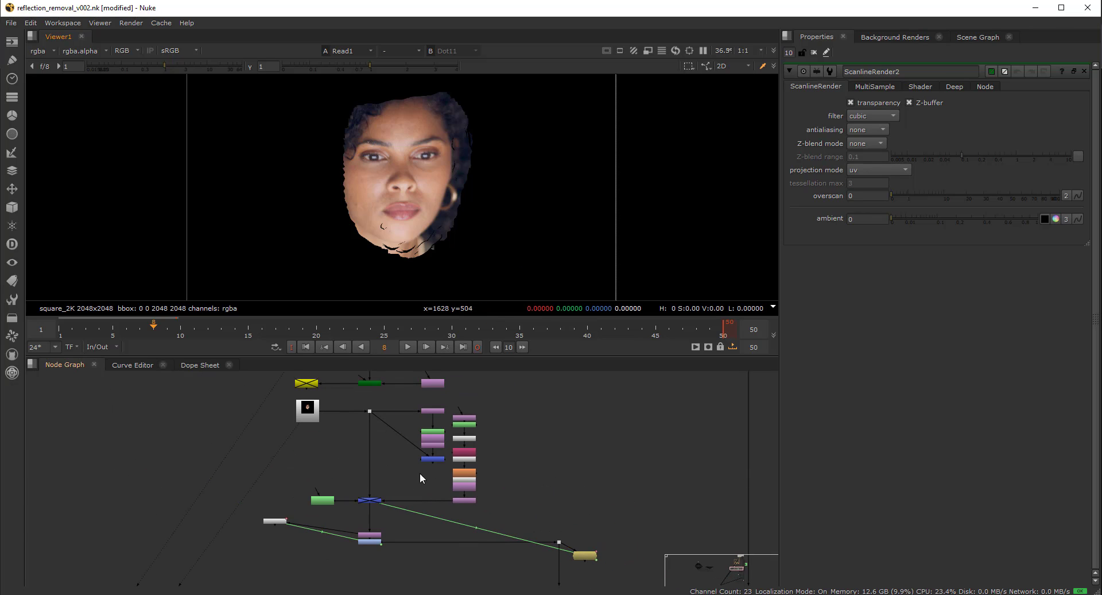
click(313, 412)
key(1)
click(332, 433)
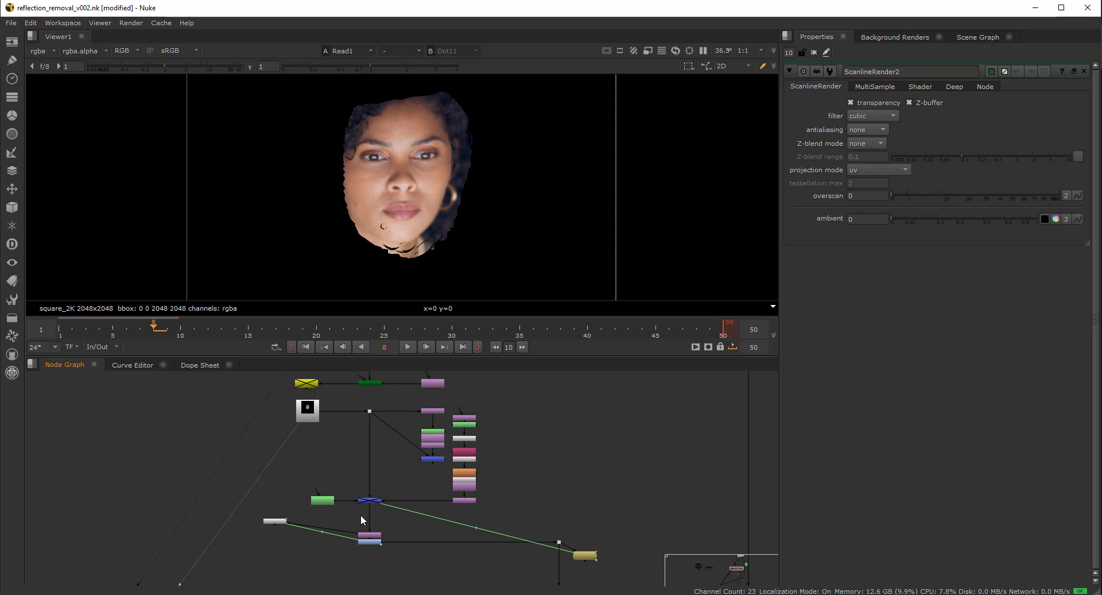
Follow the branch below Read1 and show the Grade14 output in the viewer.
middle_drag(454, 557, 396, 454)
middle_drag(307, 462, 297, 546)
middle_drag(400, 570, 349, 452)
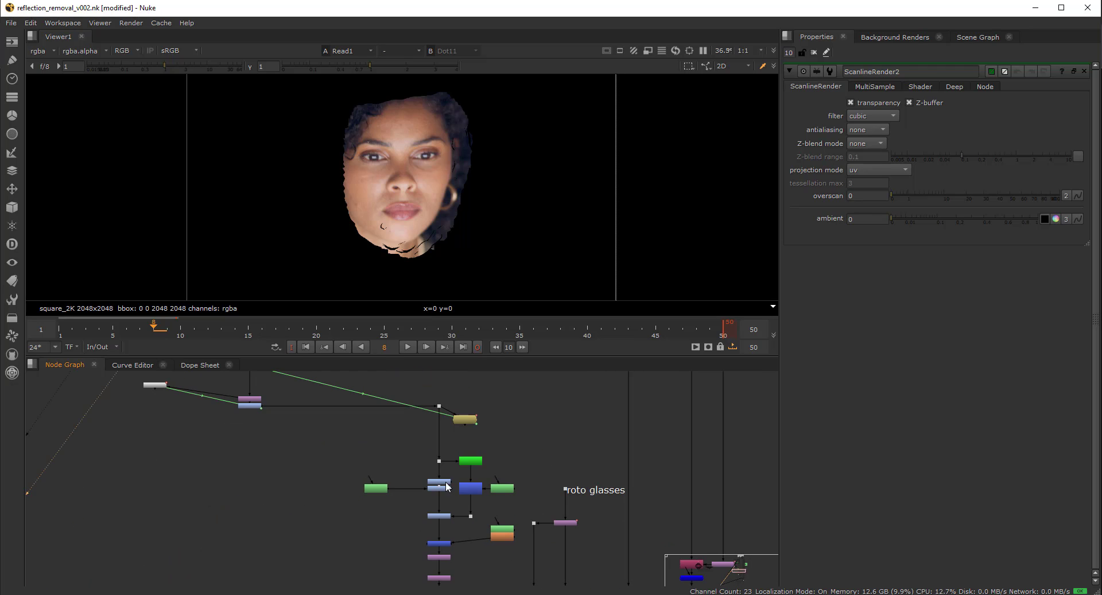
scroll(471, 503, down, 2)
scroll(437, 472, up, 2)
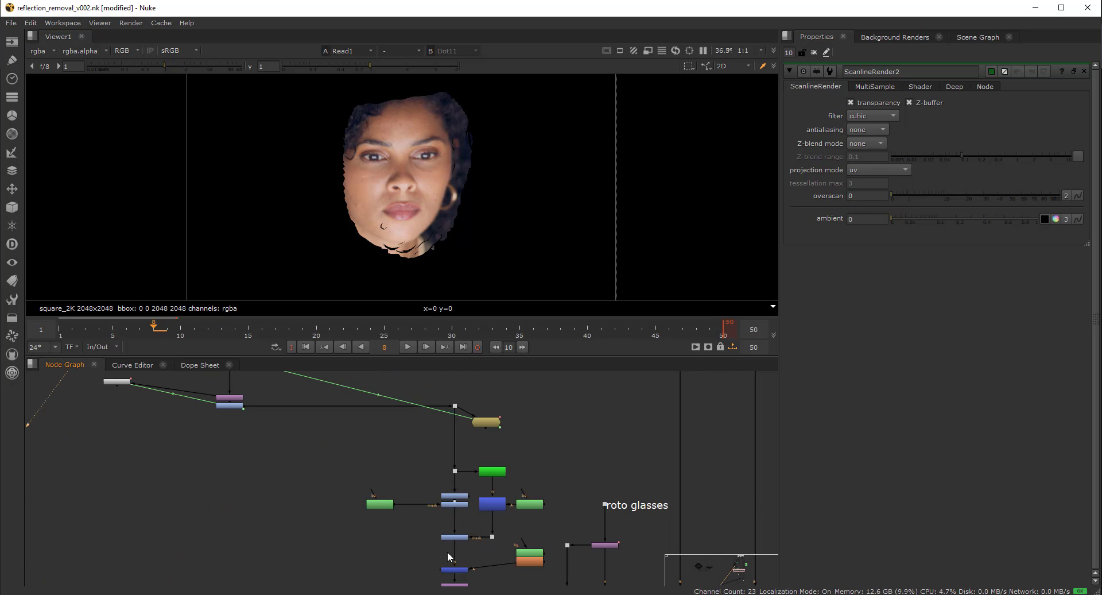
scroll(446, 526, down, 2)
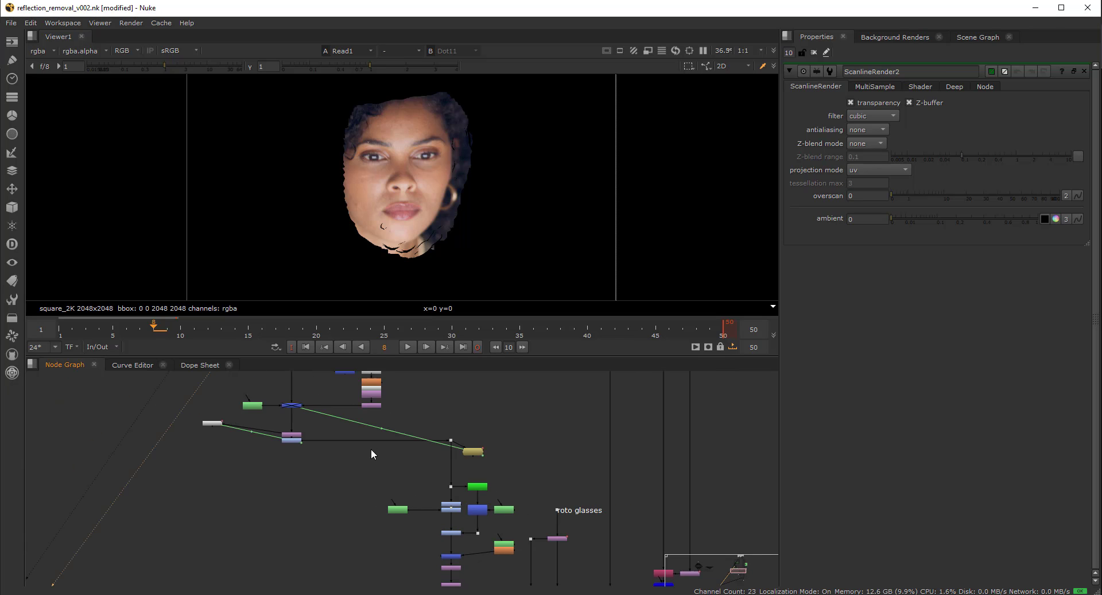
middle_drag(341, 404, 360, 463)
scroll(319, 501, up, 4)
click(316, 499)
key(1)
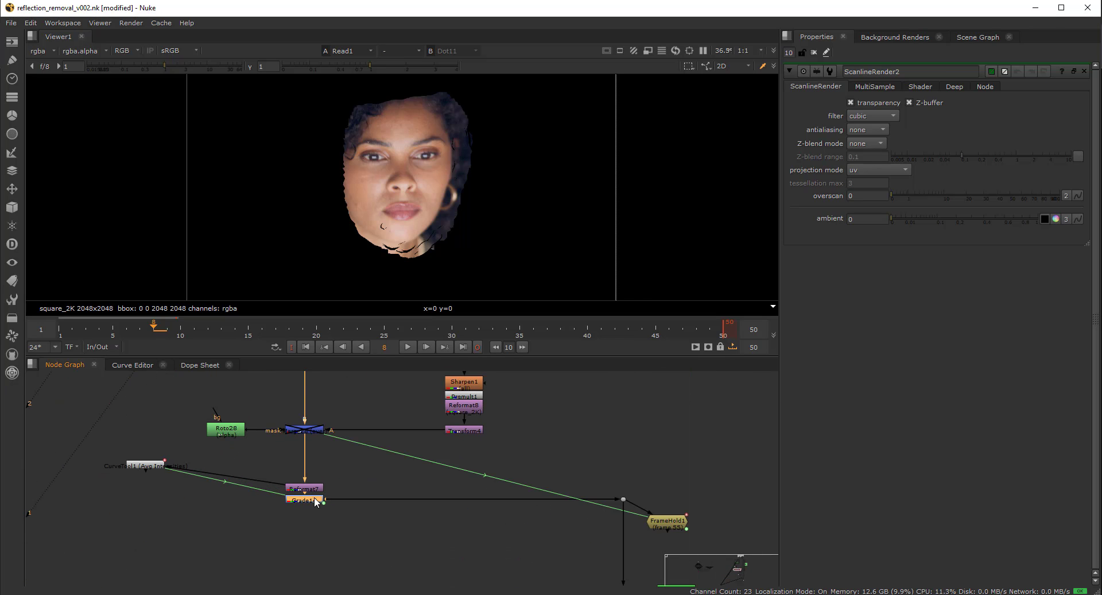
Compare the face with Grade14 enabled and disabled, on frame 1 and during playback, leaving Grade14 enabled.
key(d)
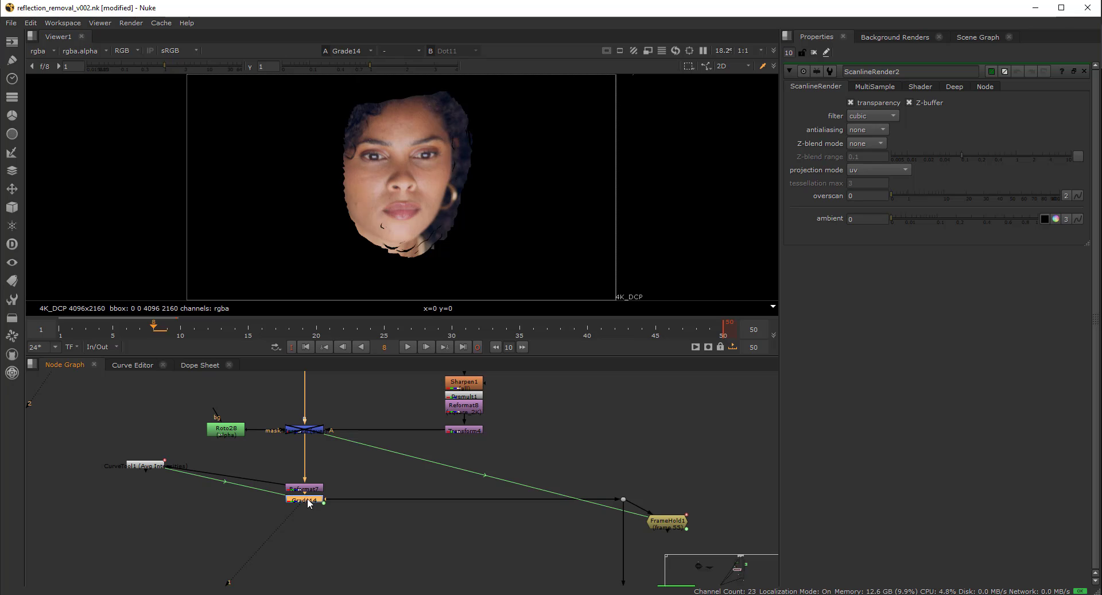
click(304, 347)
key(d)
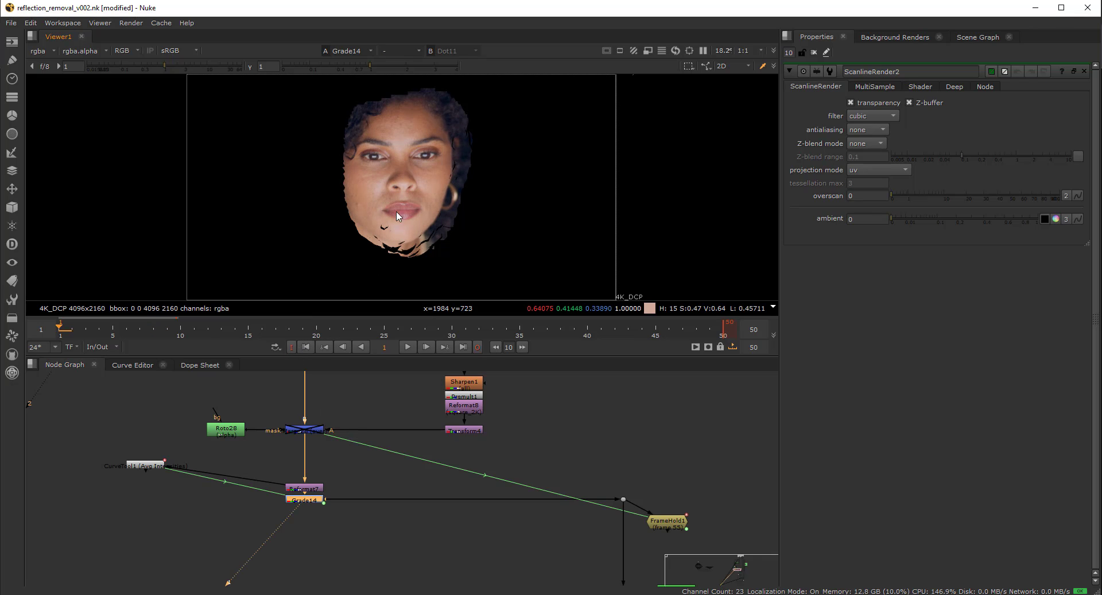
key(d)
key(d)
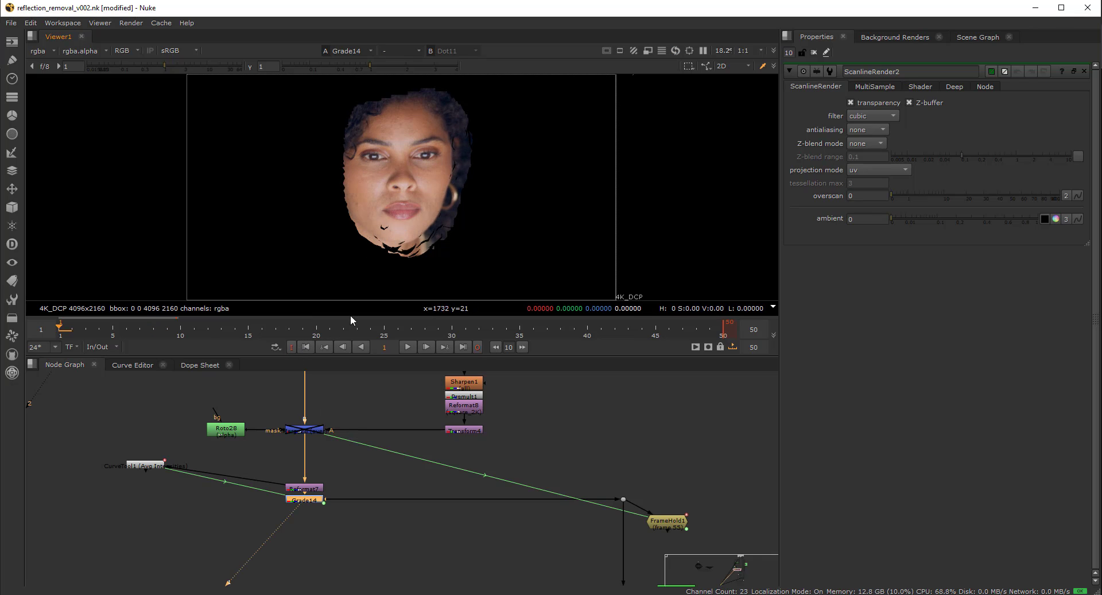
key(d)
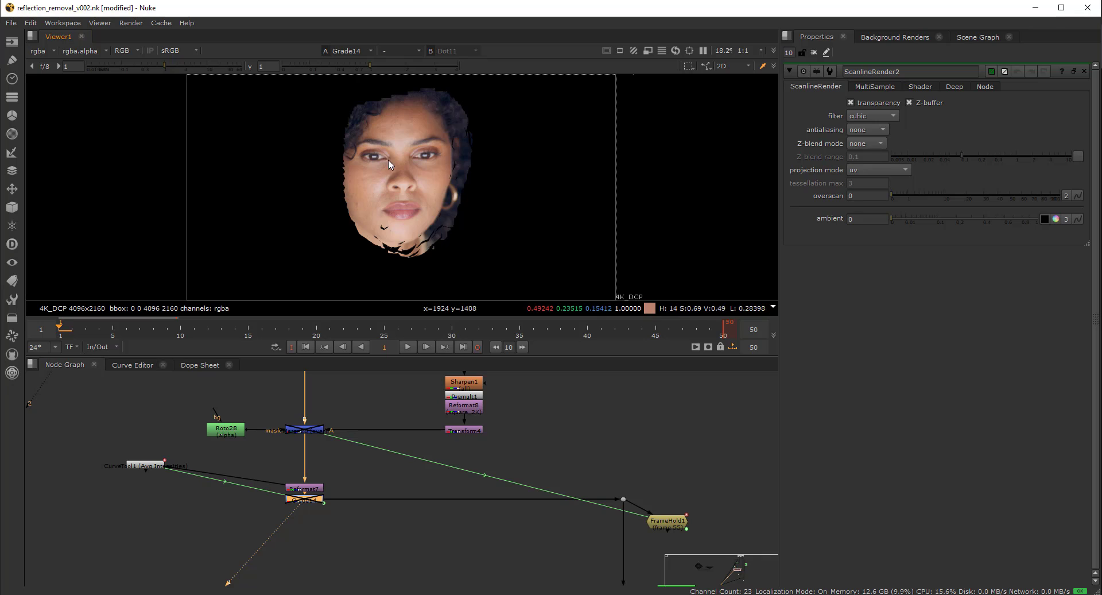
key(l)
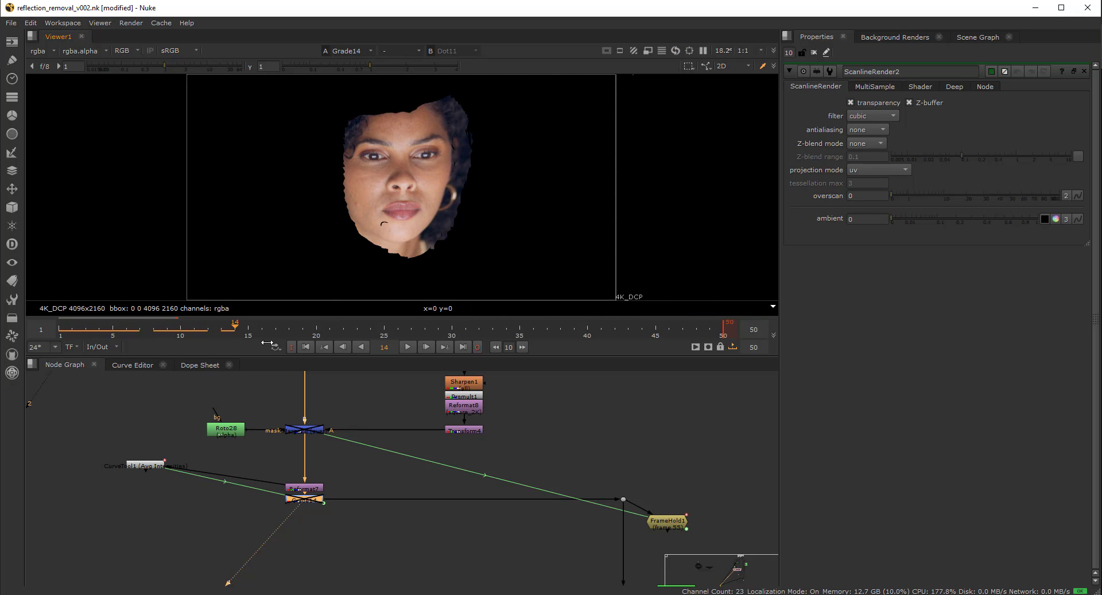
click(311, 501)
key(d)
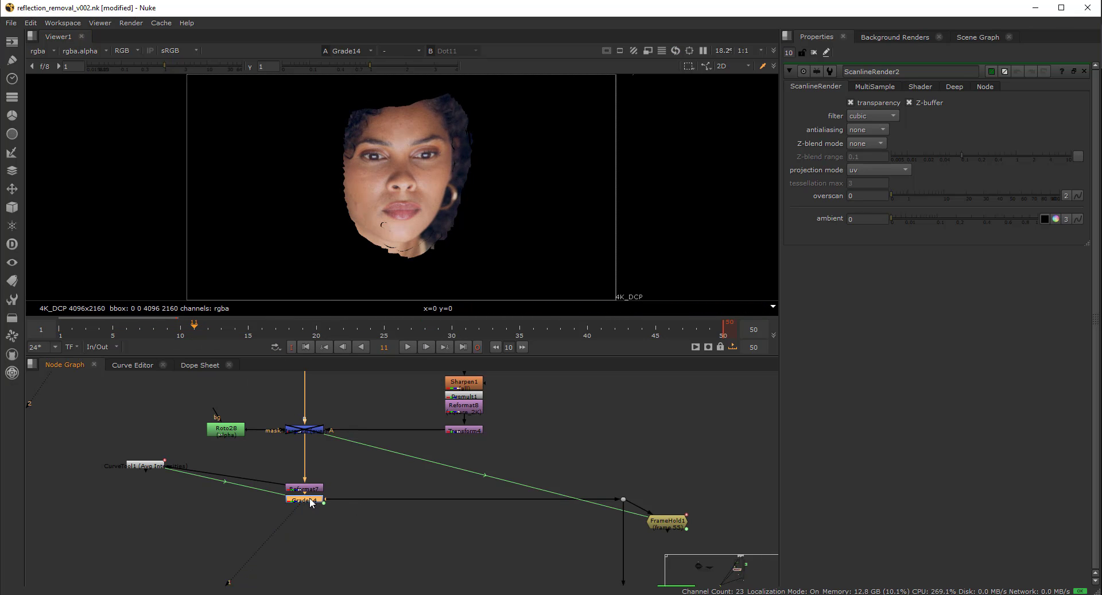
Go to frame 30 and show the outputs of Grade11 and the masked Grade13 in the viewer.
drag(181, 332, 458, 336)
scroll(563, 529, down, 2)
middle_drag(563, 528, 242, 394)
scroll(395, 502, up, 5)
click(396, 484)
key(1)
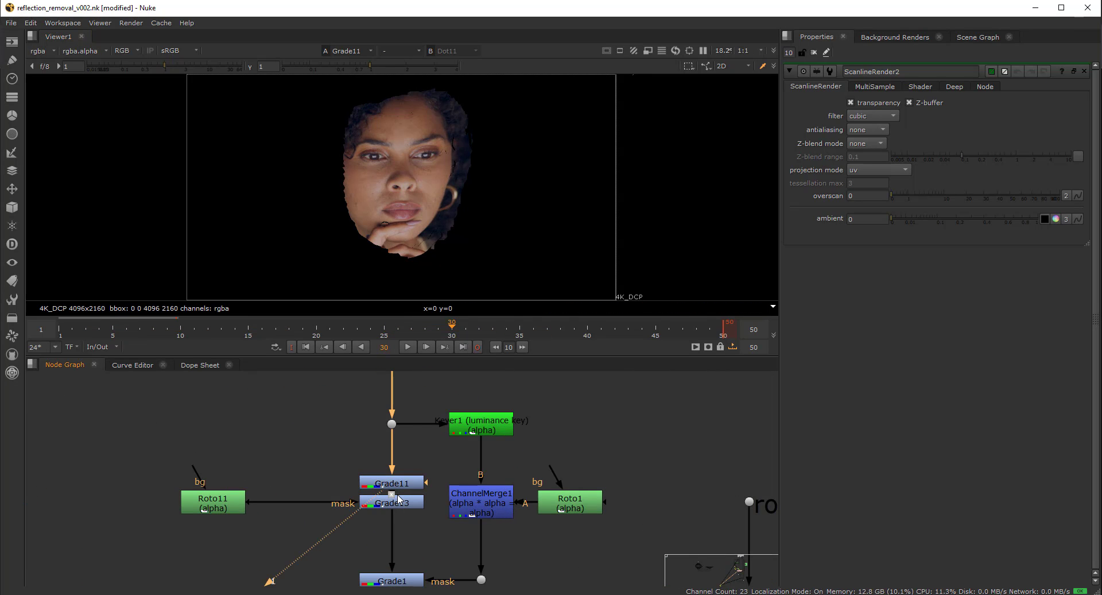
click(399, 501)
key(1)
Compare the Dot2 plate of the woman with glasses with the Grade13 output in the viewer.
scroll(402, 505, down, 6)
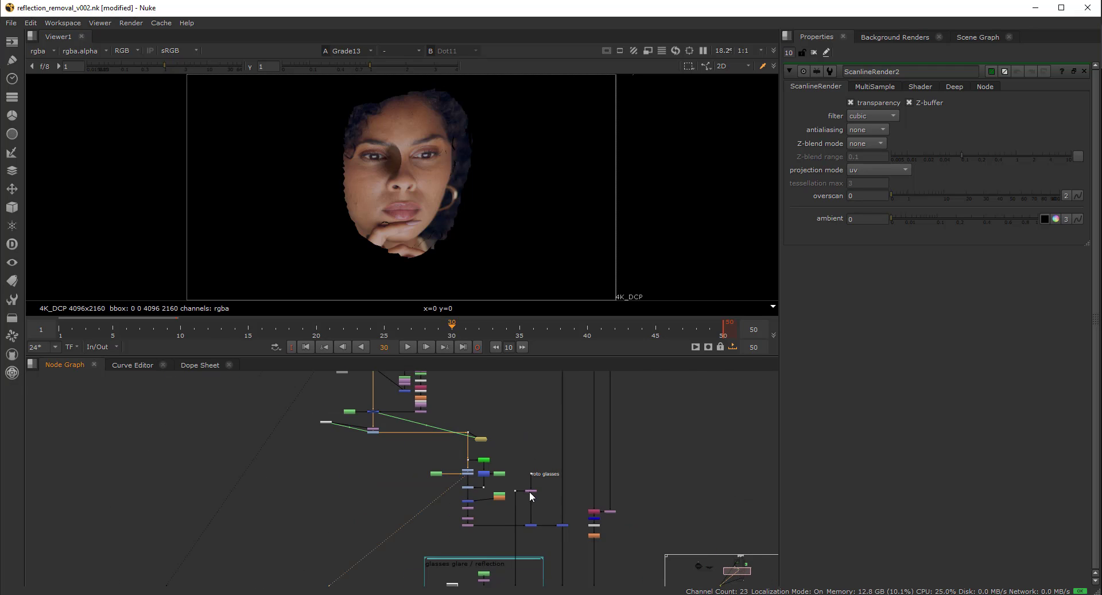
middle_drag(565, 513, 524, 501)
middle_drag(524, 431, 528, 514)
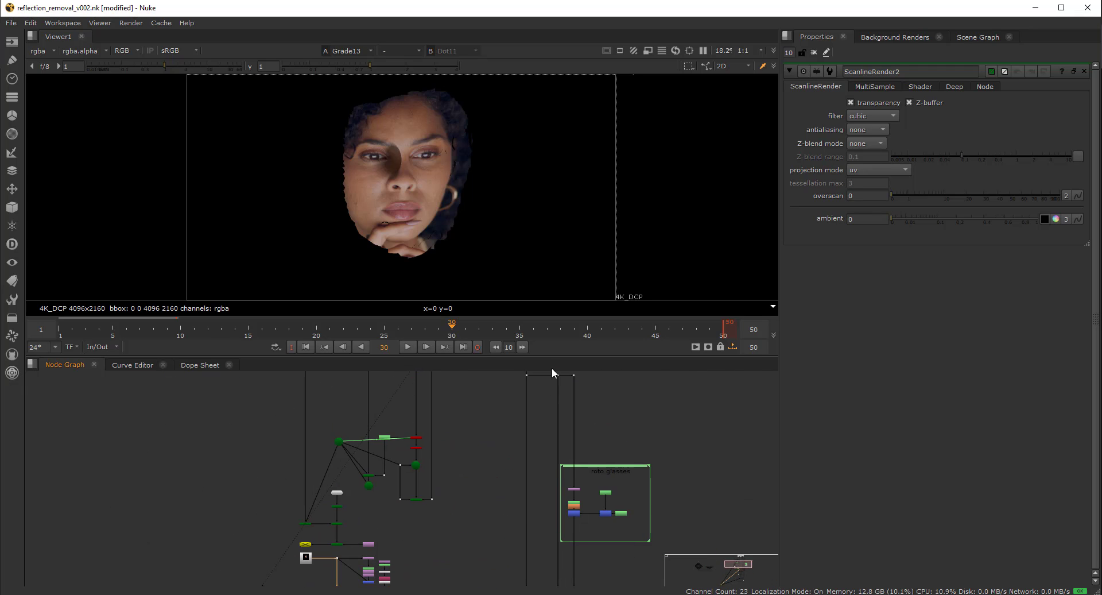
drag(544, 393, 515, 373)
key(1)
middle_drag(493, 552, 523, 424)
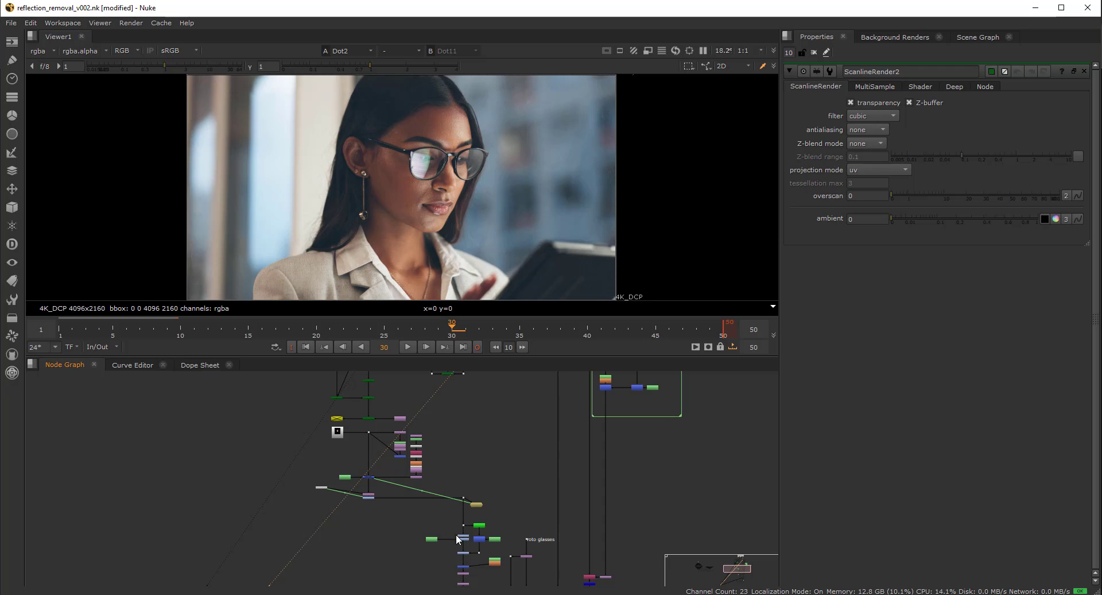
middle_drag(465, 558, 457, 523)
scroll(456, 523, up, 4)
scroll(456, 528, up, 5)
click(453, 481)
key(1)
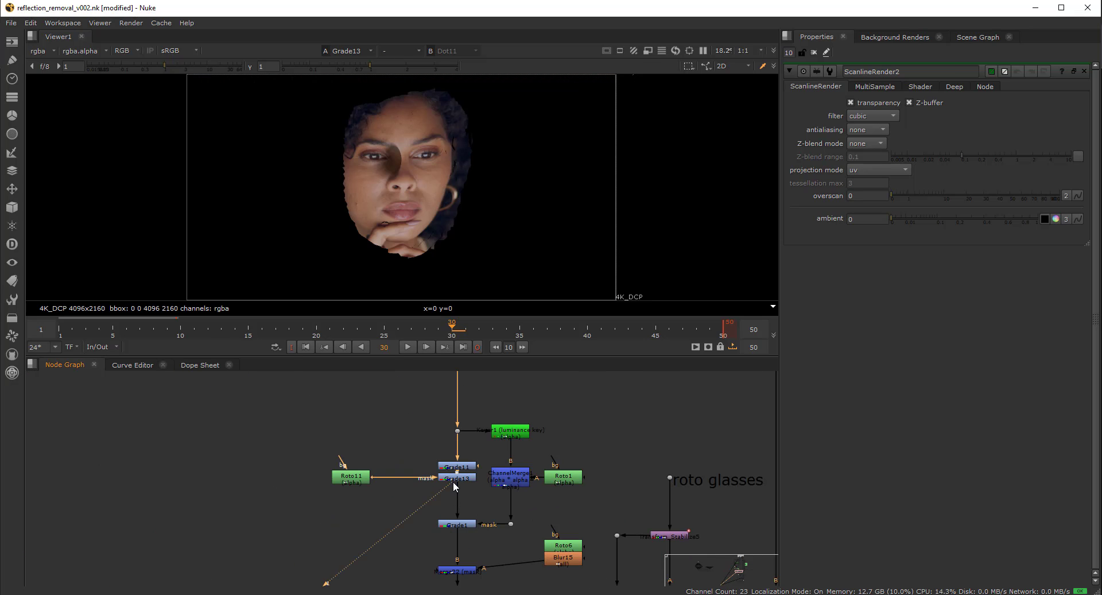
Show the Grade1 output in the viewer and inspect the area around the eyes up close.
scroll(442, 462, up, 2)
scroll(442, 461, down, 1)
click(439, 461)
key(1)
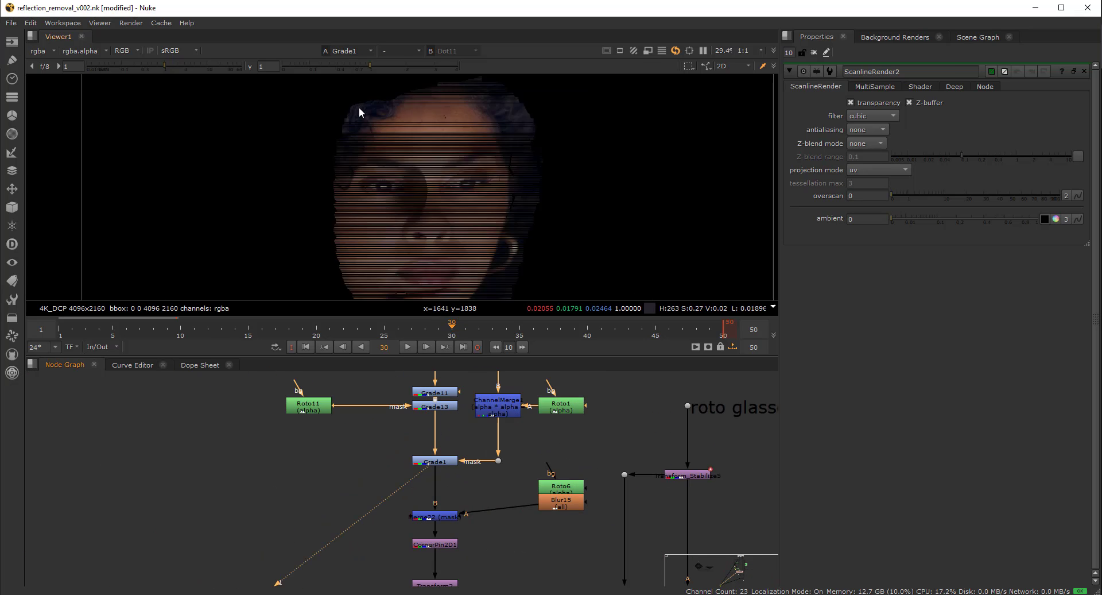
scroll(379, 172, up, 7)
click(427, 461)
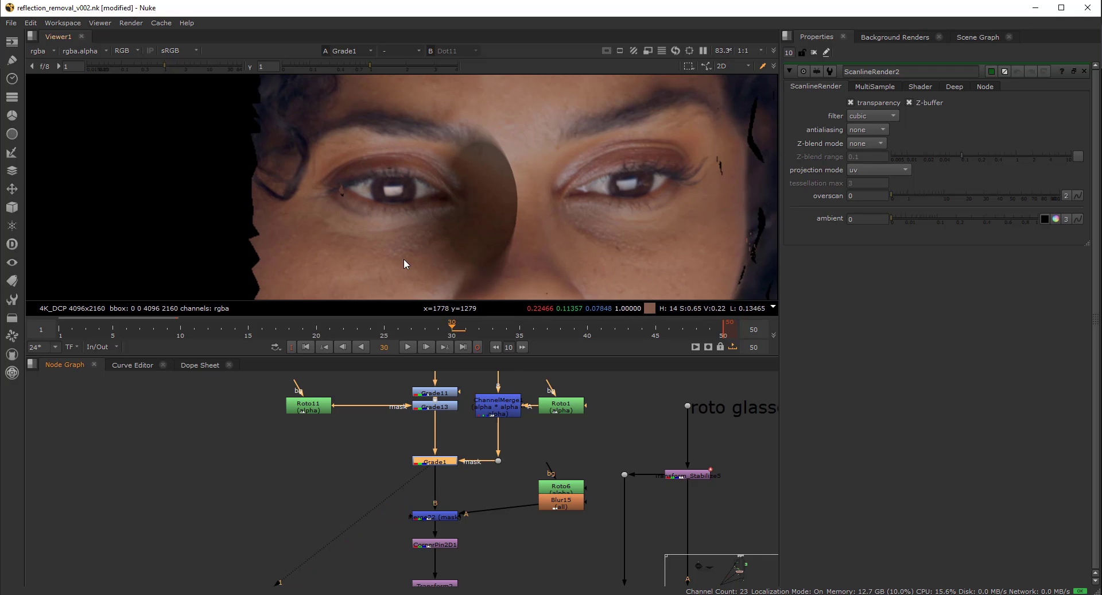
Show the masked eye patch from Merge22 and its CornerPin2D1 adjustment in the viewer.
scroll(399, 247, down, 5)
click(449, 512)
key(1)
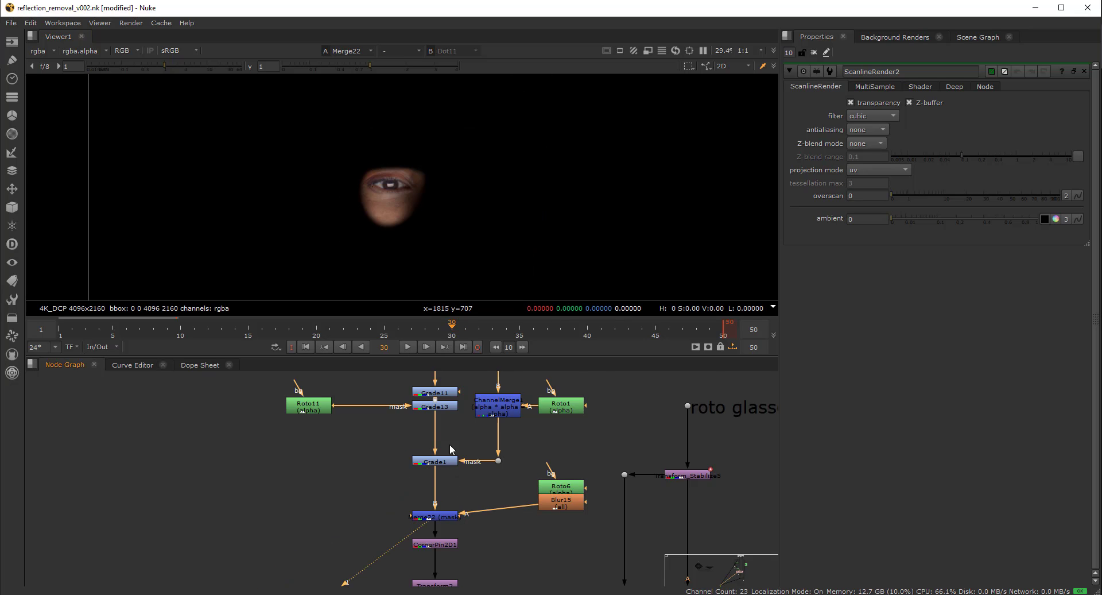
middle_drag(443, 542, 420, 431)
click(419, 432)
key(1)
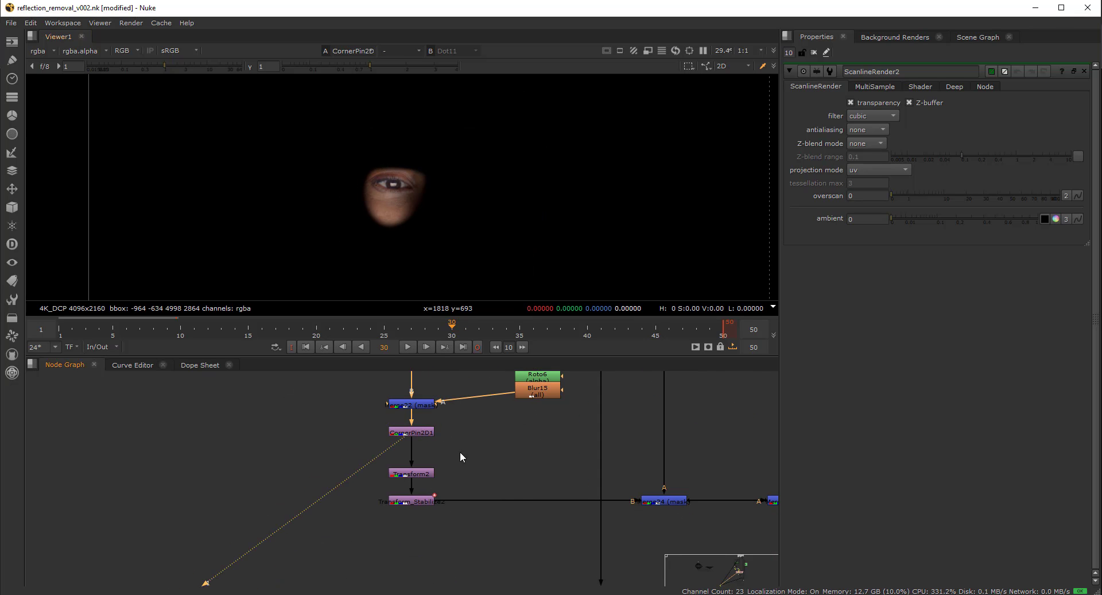
Show the Merge21 composite of the eye patch over the plate in the viewer.
scroll(461, 462, down, 3)
drag(594, 457, 545, 511)
key(1)
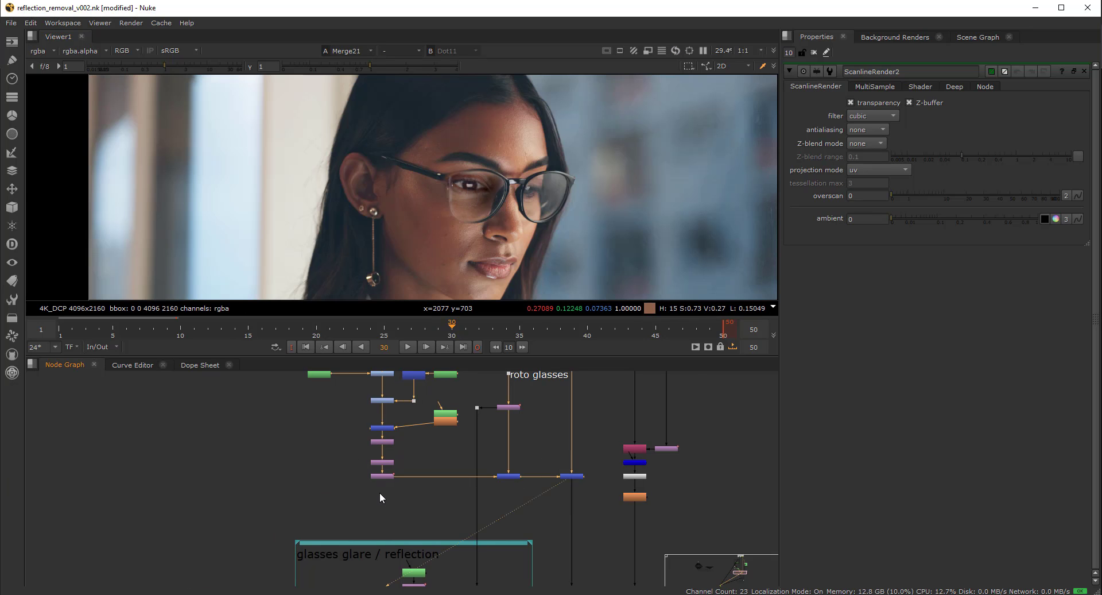
Export all six tracks of Tracker1 as a Transform (match-move, baked) node.
scroll(380, 483, up, 3)
scroll(434, 469, down, 4)
scroll(433, 464, up, 8)
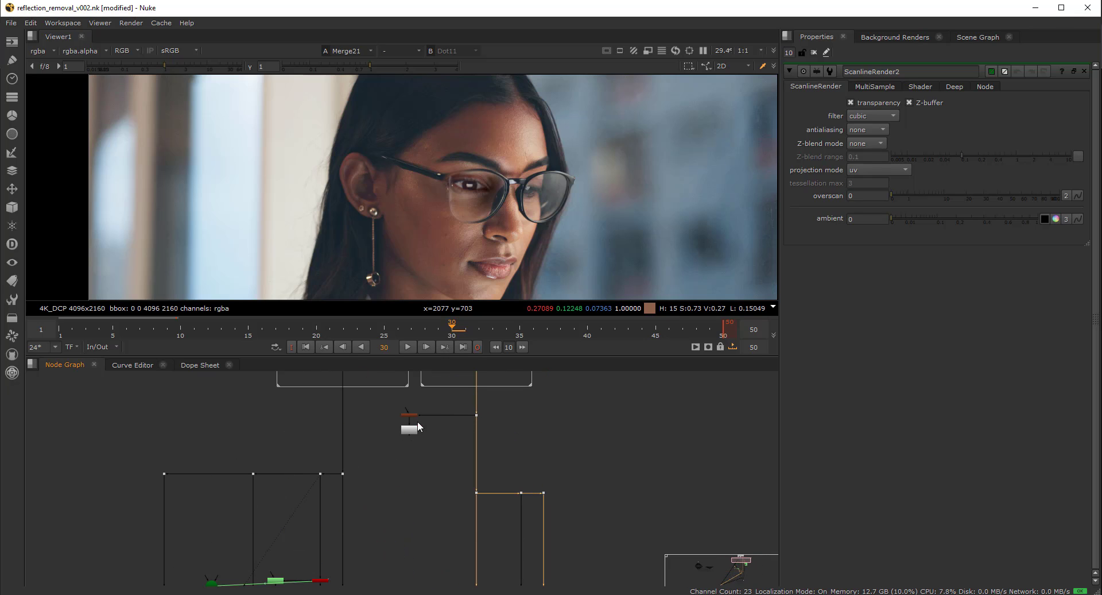
scroll(407, 462, down, 3)
middle_drag(413, 547, 425, 494)
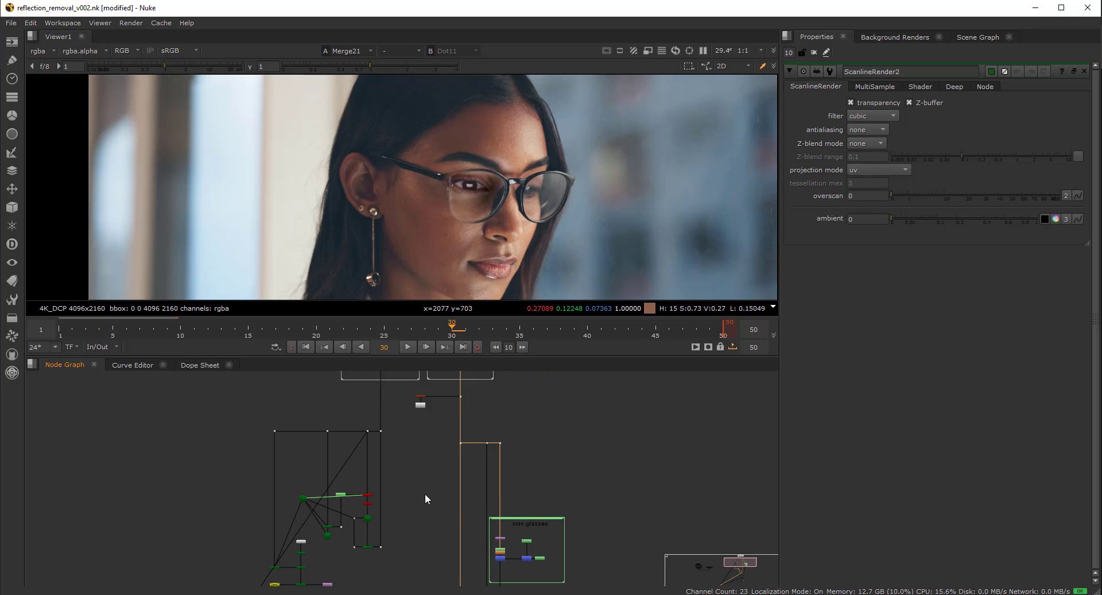
scroll(420, 414, up, 5)
double_click(426, 391)
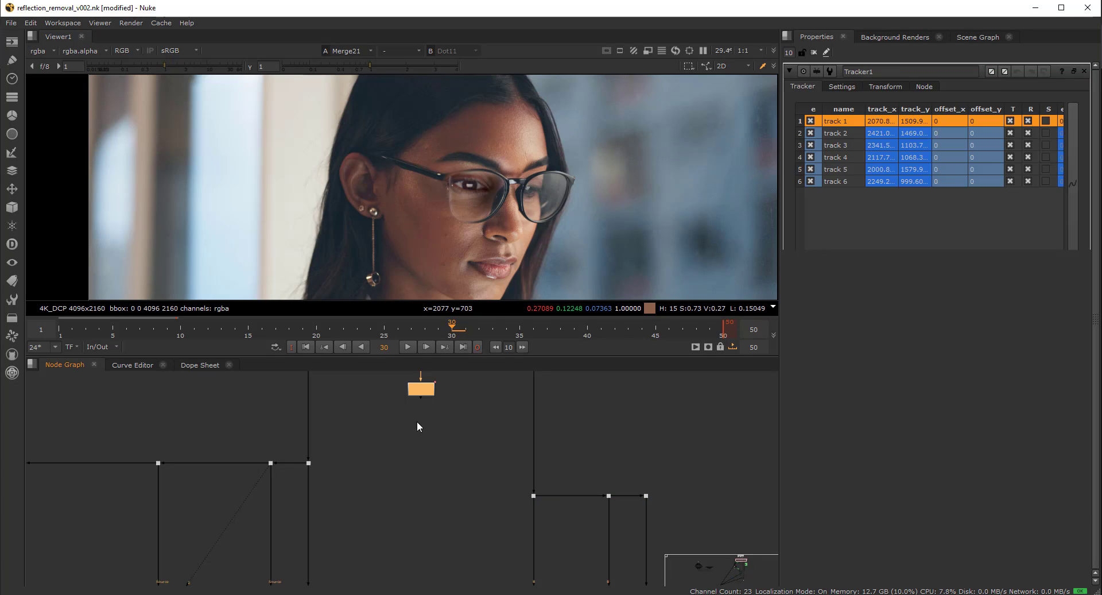
shift+click(834, 182)
click(855, 306)
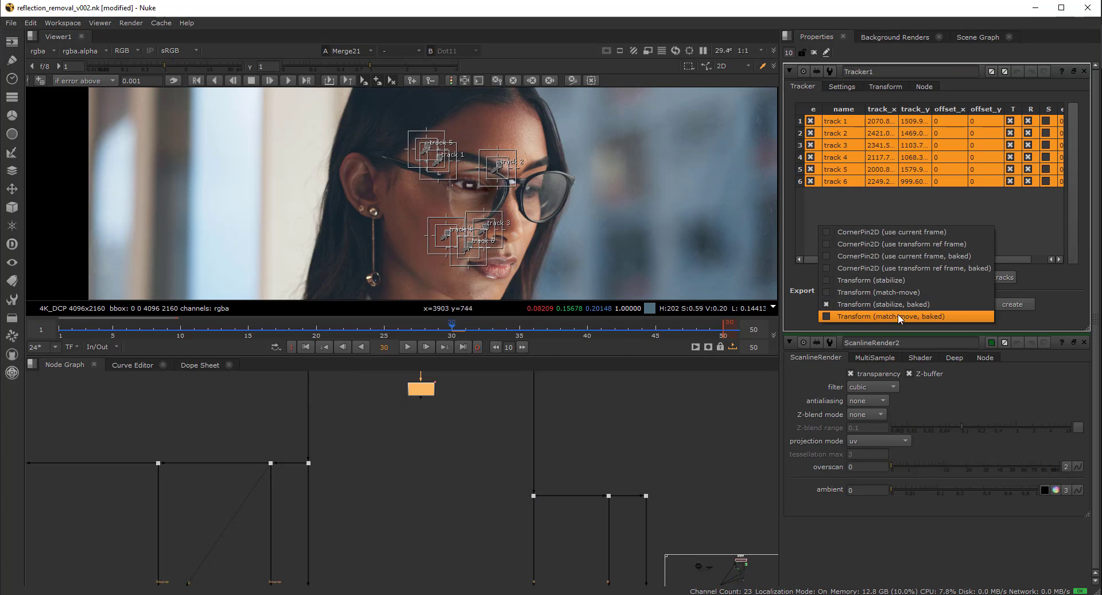
click(861, 315)
click(1013, 304)
Put the new Transform_MatchMove1 in place of Transform_Stabilize2 between Transform2 and Merge24, and delete Transform_Stabilize2.
scroll(465, 498, down, 6)
drag(466, 400, 454, 497)
scroll(461, 458, up, 7)
scroll(436, 469, up, 3)
double_click(477, 465)
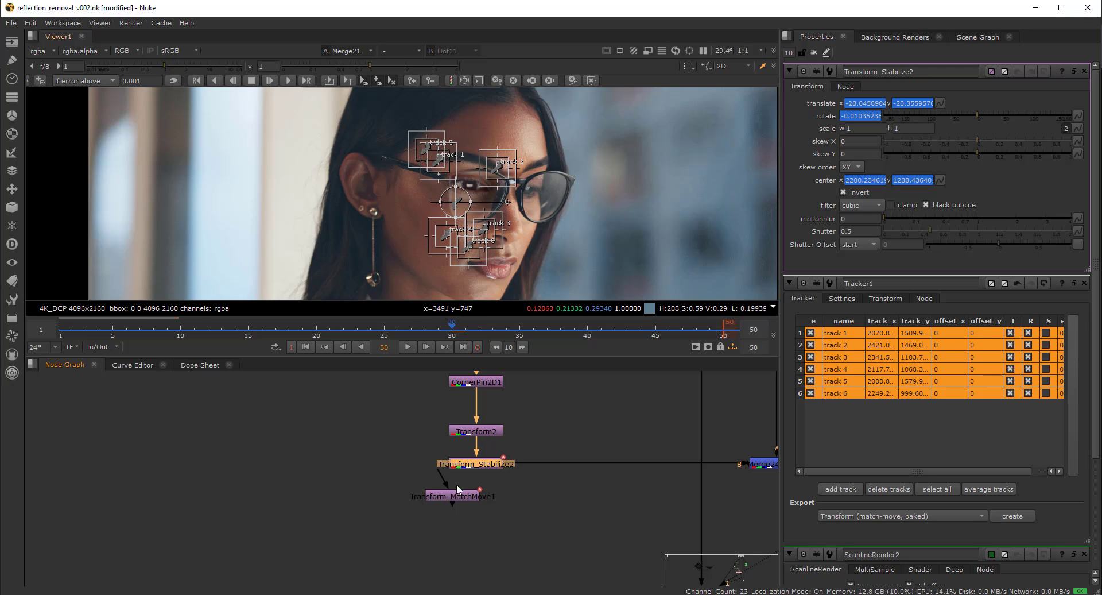
drag(465, 496, 481, 466)
click(475, 503)
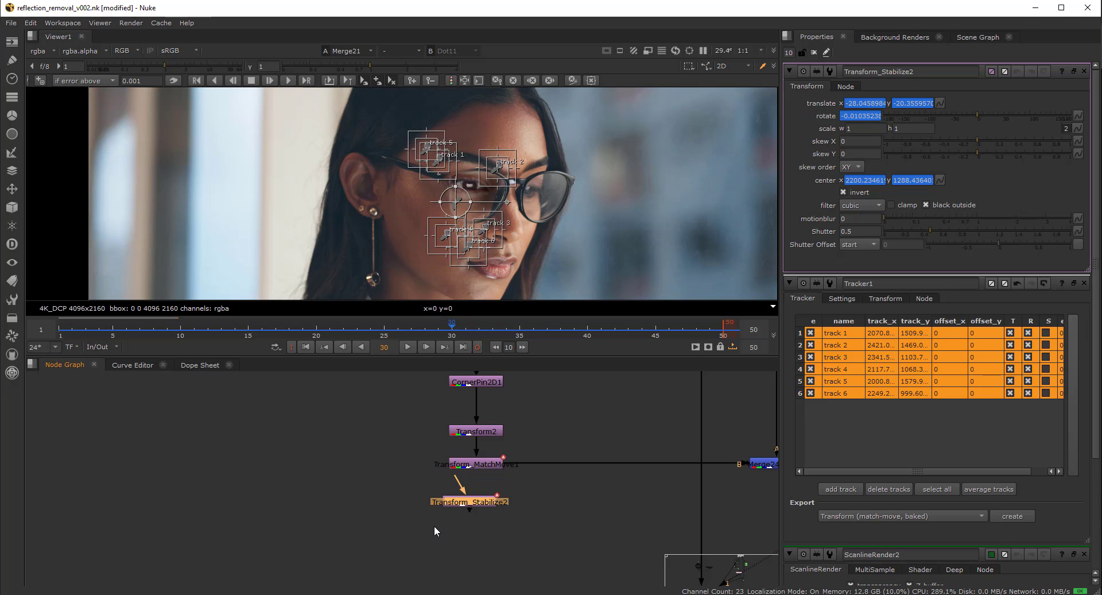
key(Delete)
Close all open node properties and show the Transform_MatchMove1 output in the viewer.
middle_drag(590, 504, 535, 511)
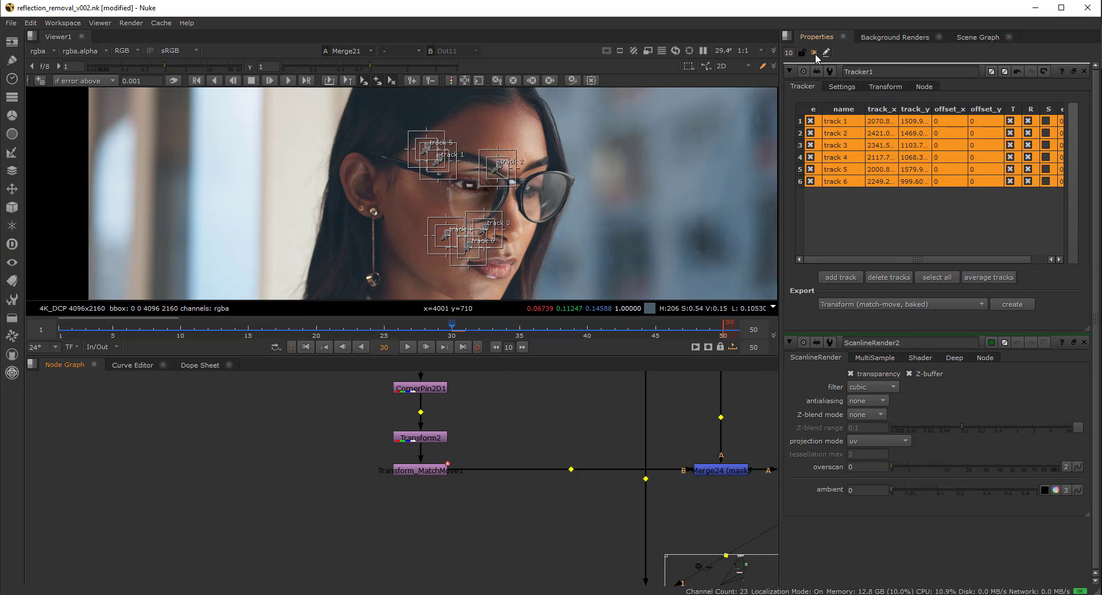
click(815, 53)
middle_drag(717, 470, 643, 494)
scroll(674, 483, down, 5)
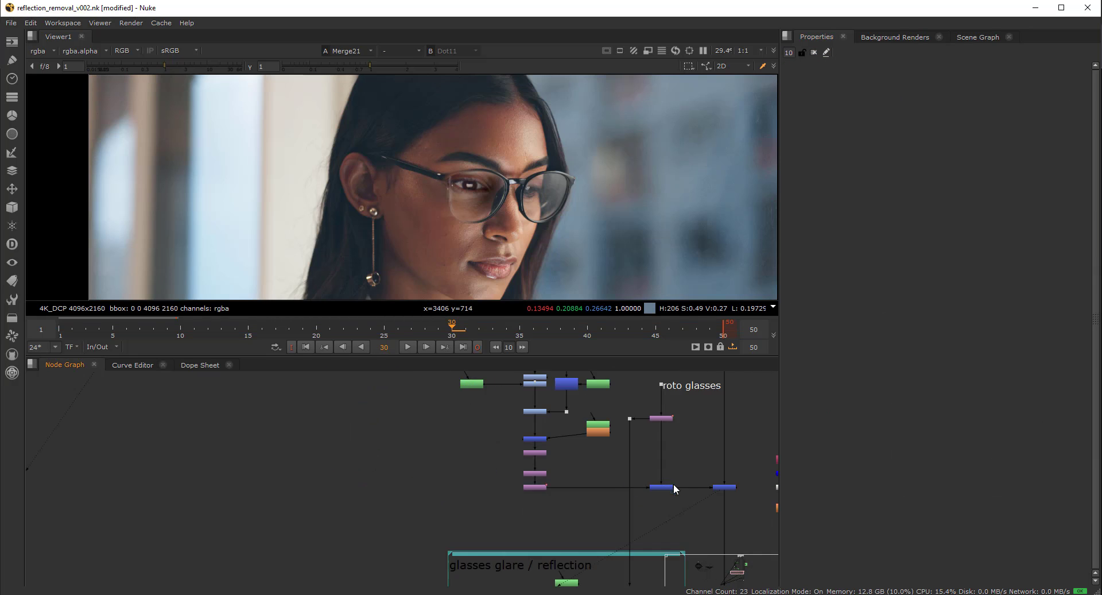
middle_drag(672, 429, 587, 444)
scroll(587, 444, up, 2)
click(392, 525)
key(1)
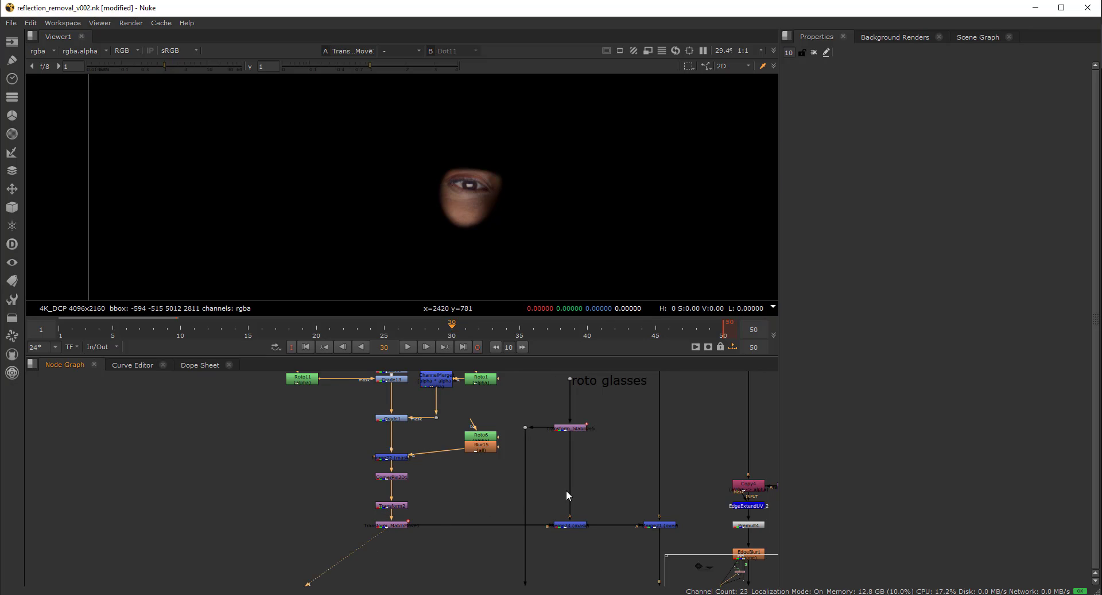
Show the Merge24 output, the eye patch masked by the glasses roto, in the viewer.
drag(597, 495, 536, 551)
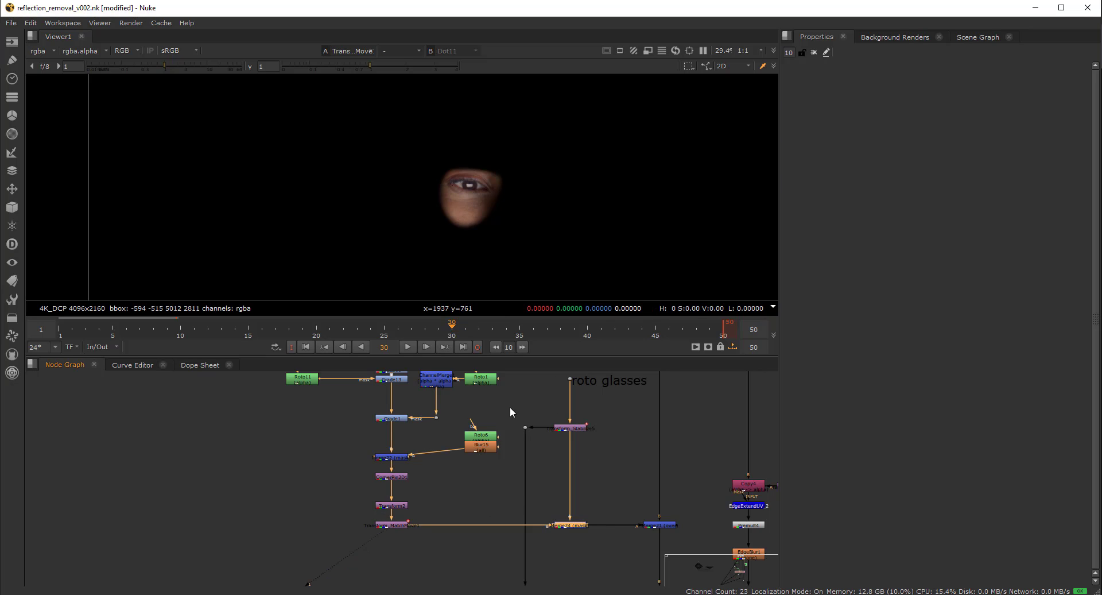
key(1)
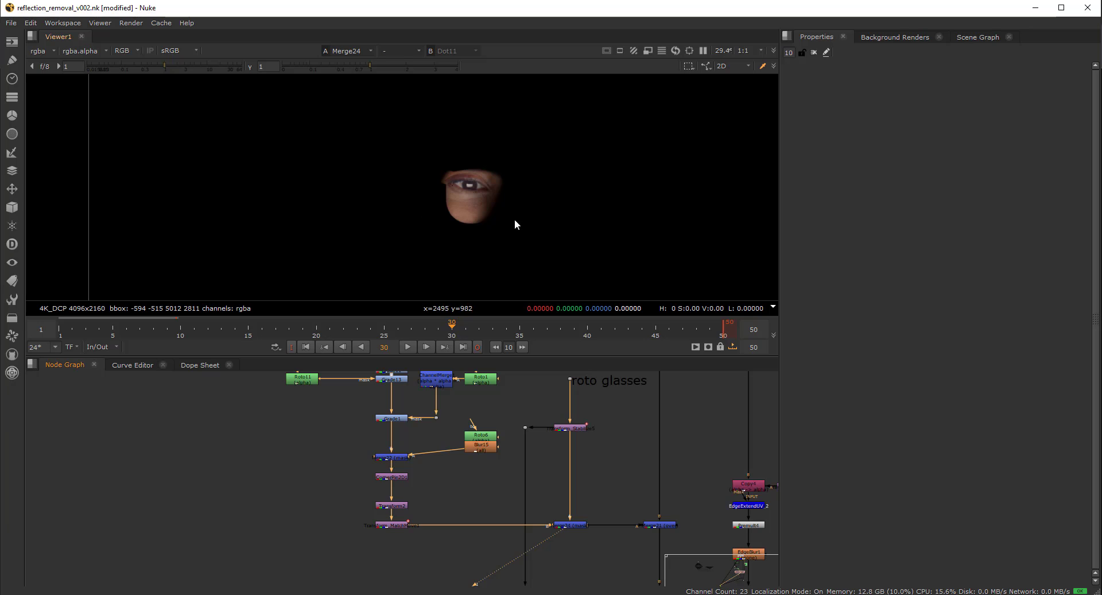
Show the alpha of the transform node below the roto glasses dot in the viewer and select Merge24.
middle_drag(595, 448, 578, 490)
drag(588, 439, 527, 512)
key(1)
key(a)
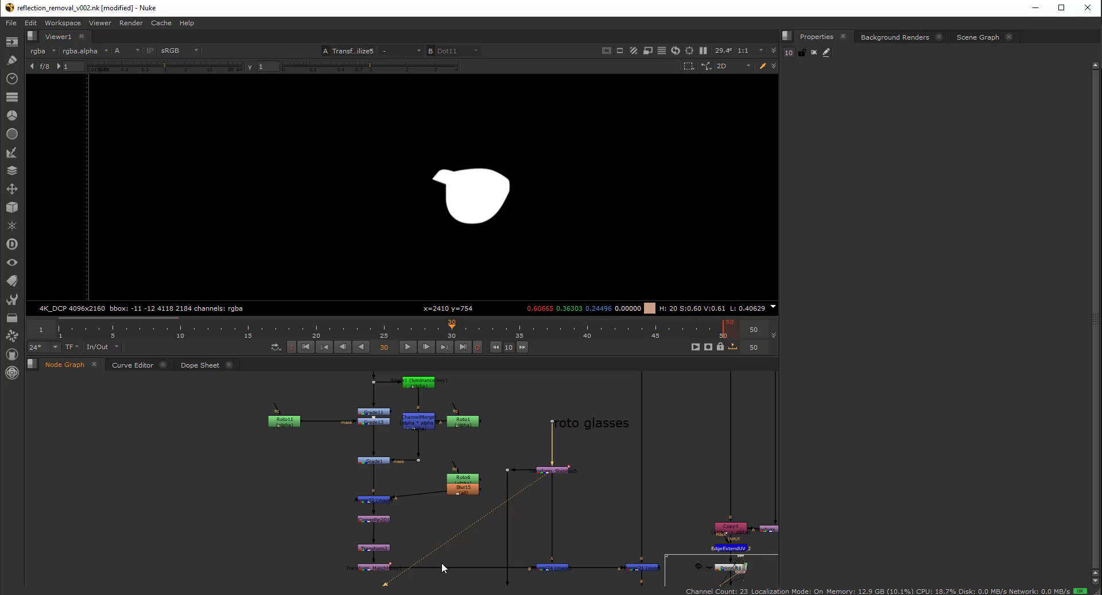
middle_drag(389, 570, 354, 532)
click(519, 528)
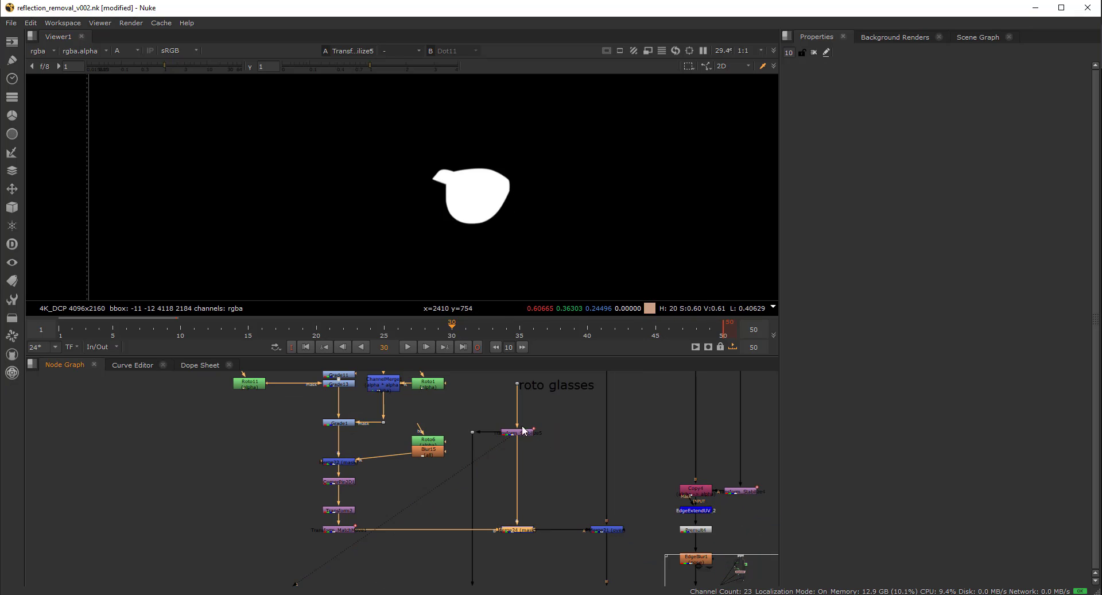
Compare the glasses roto alpha with the masked eye patch from Merge24 in the viewer, finishing on the Merge24 colour output.
key(1)
key(a)
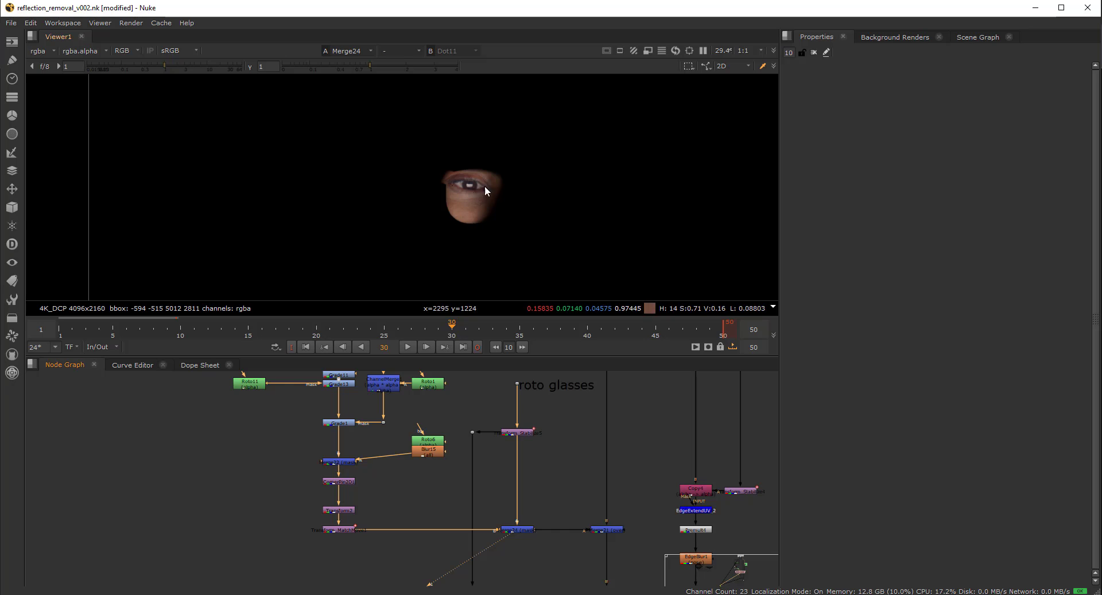
drag(542, 396, 493, 459)
key(1)
key(a)
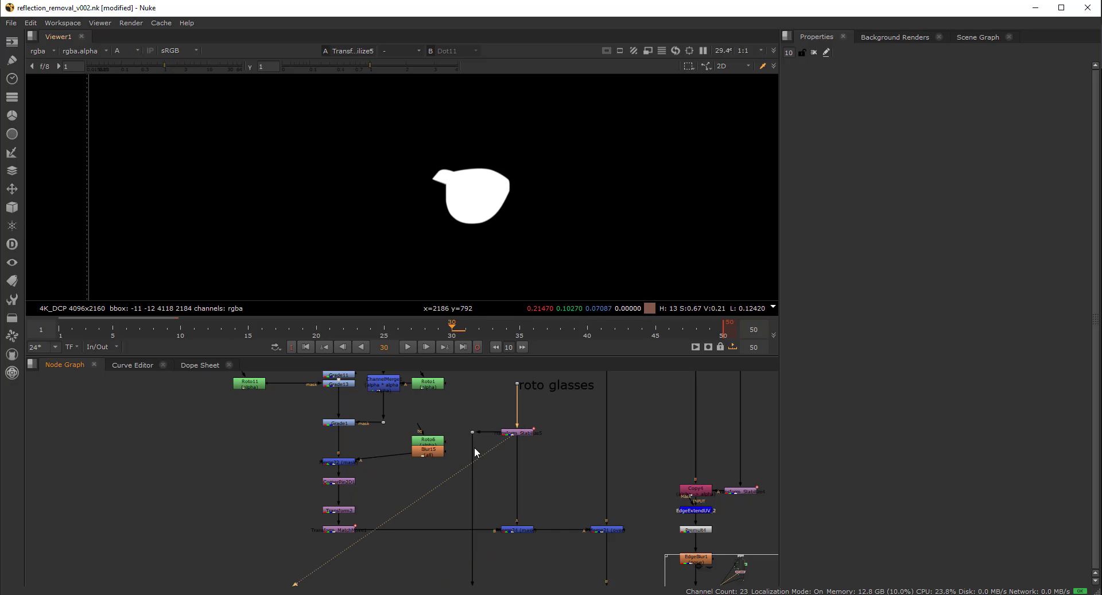
drag(549, 498, 508, 549)
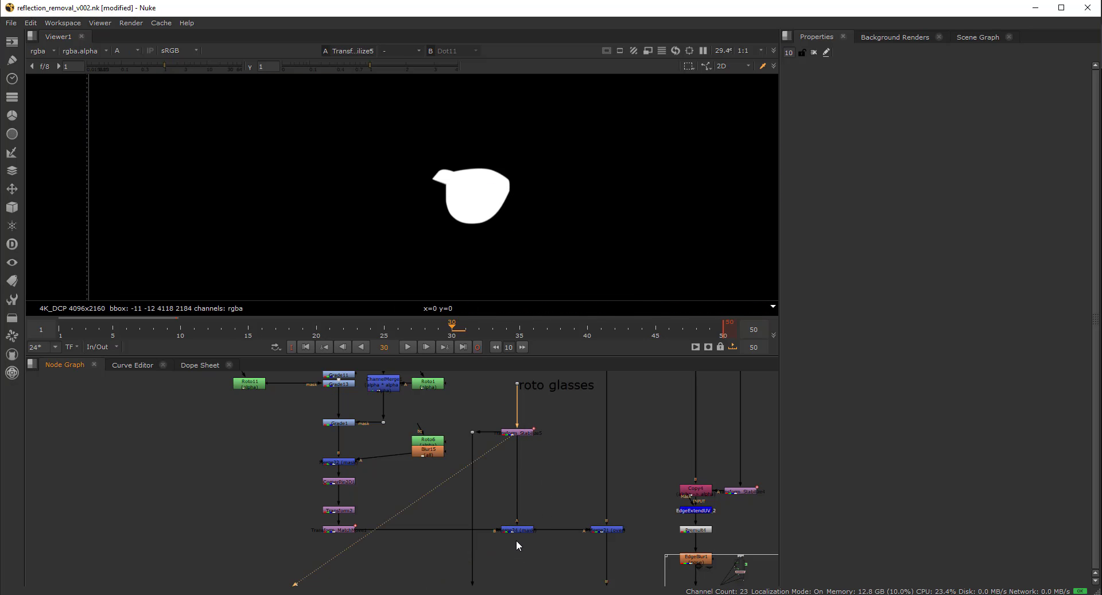
key(1)
key(a)
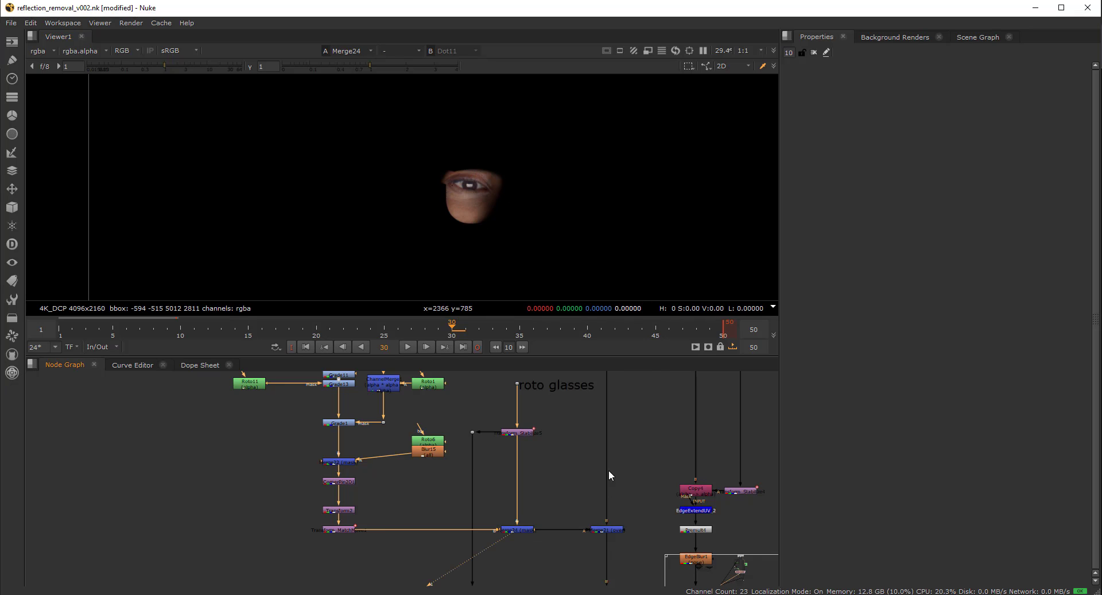
Show the Merge21 output, the eye patch composited over the glasses plate, in the viewer.
scroll(574, 466, down, 5)
scroll(554, 466, down, 1)
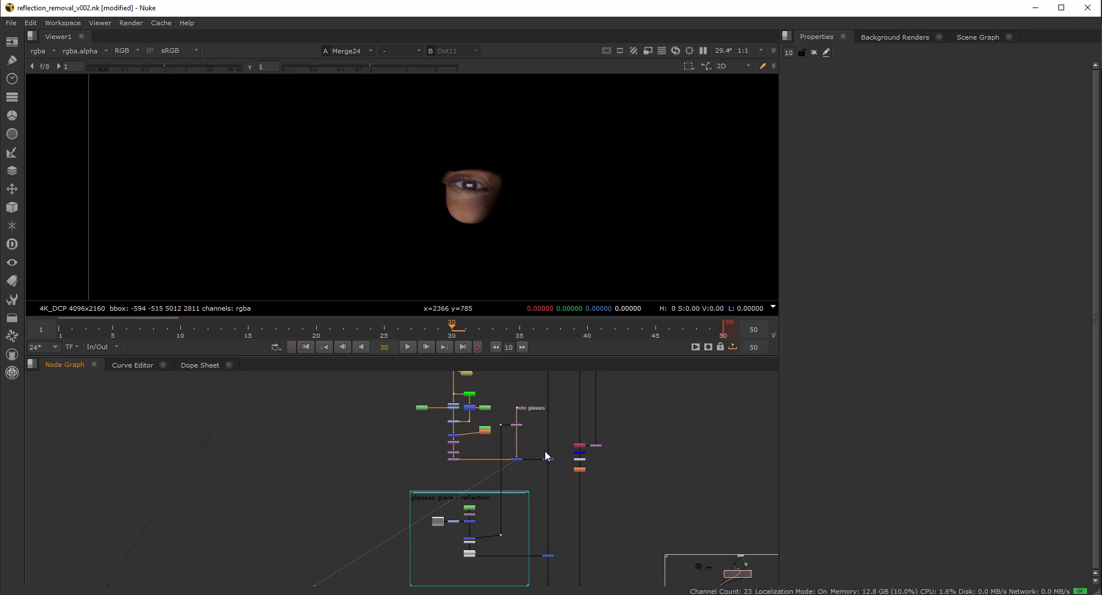
scroll(446, 183, up, 3)
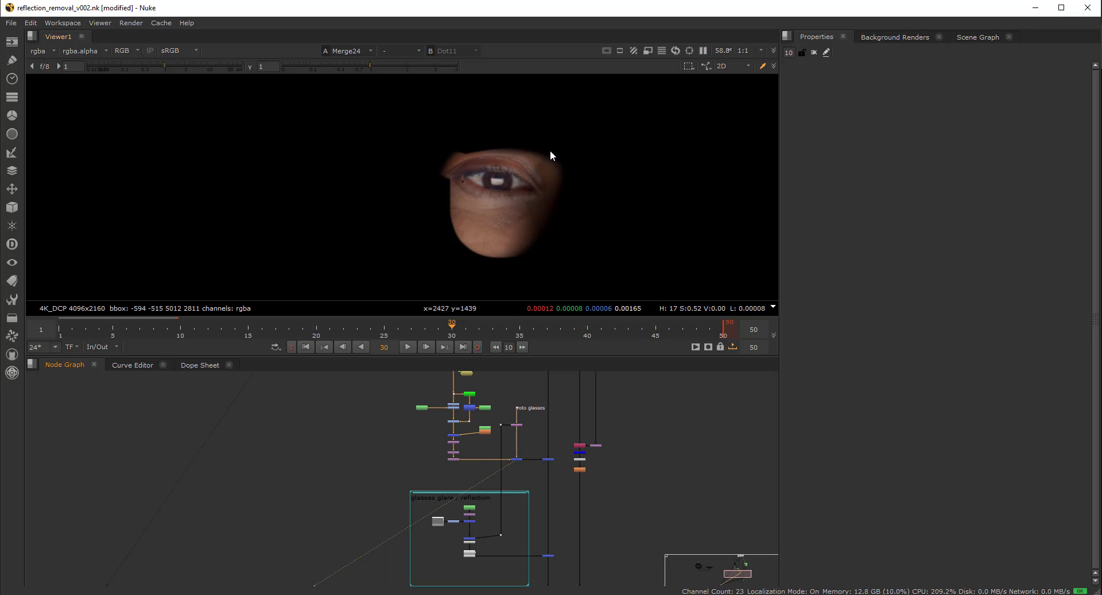
click(544, 459)
key(1)
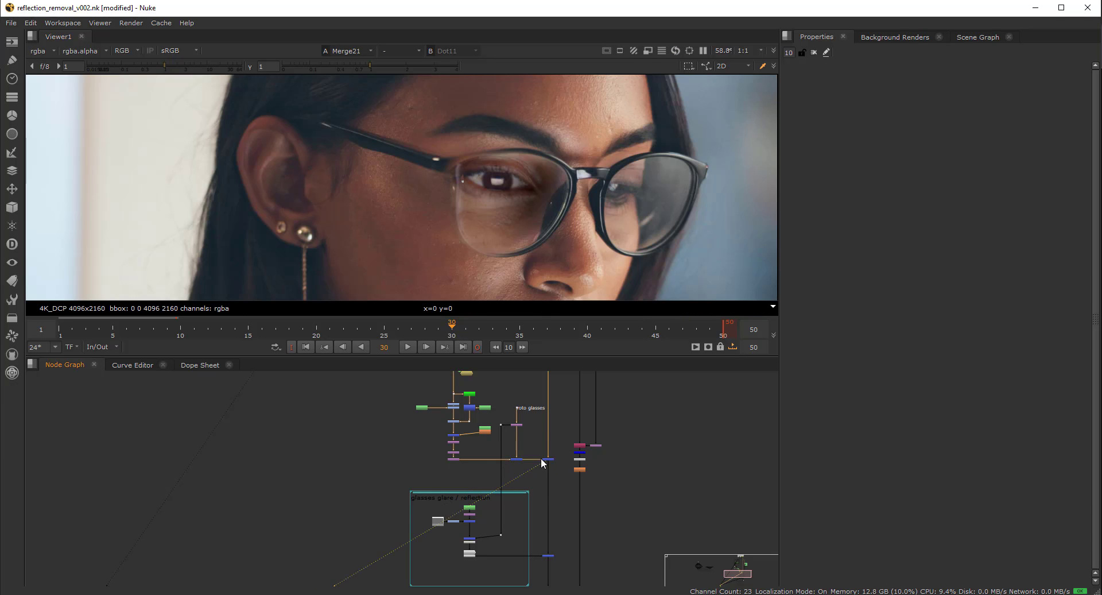
Play the Merge21 composite from frame 1 with the full image in view, and stop playback.
scroll(538, 256, down, 3)
scroll(514, 321, down, 1)
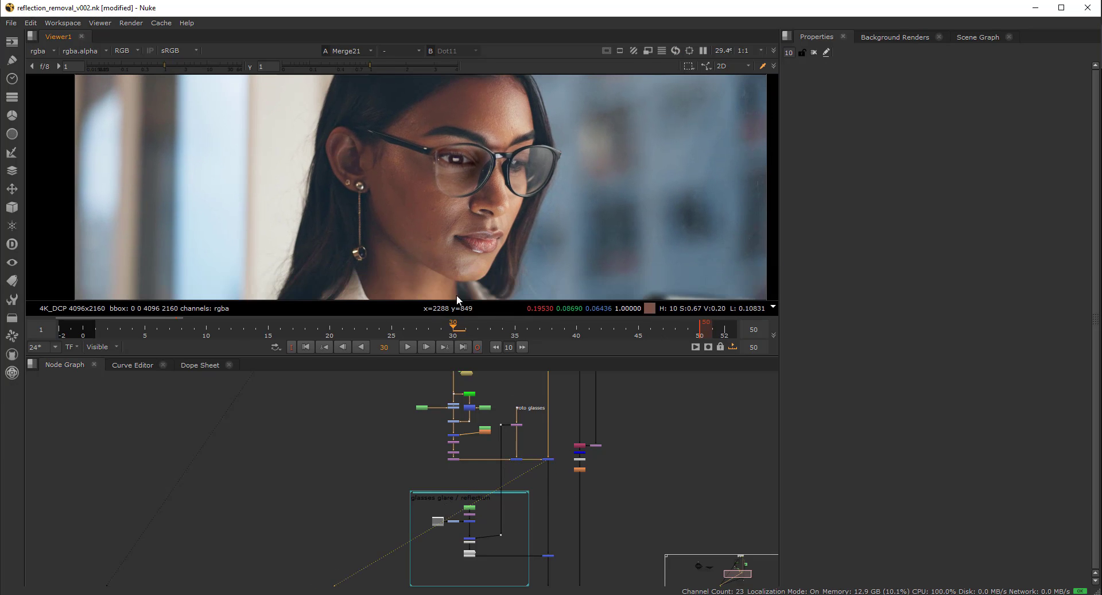
middle_click(649, 329)
click(306, 347)
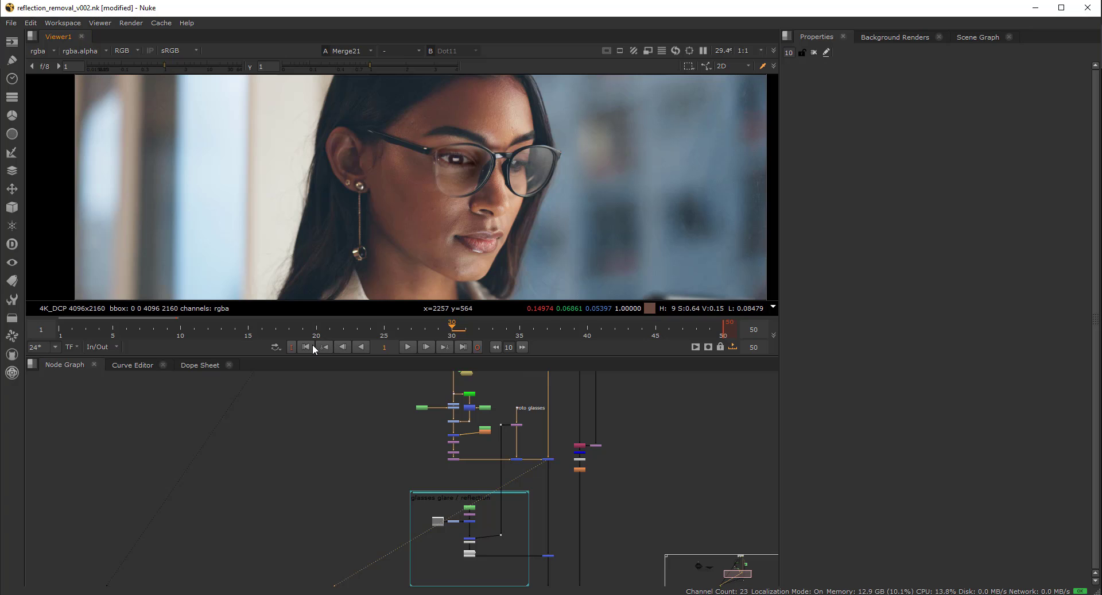
click(407, 347)
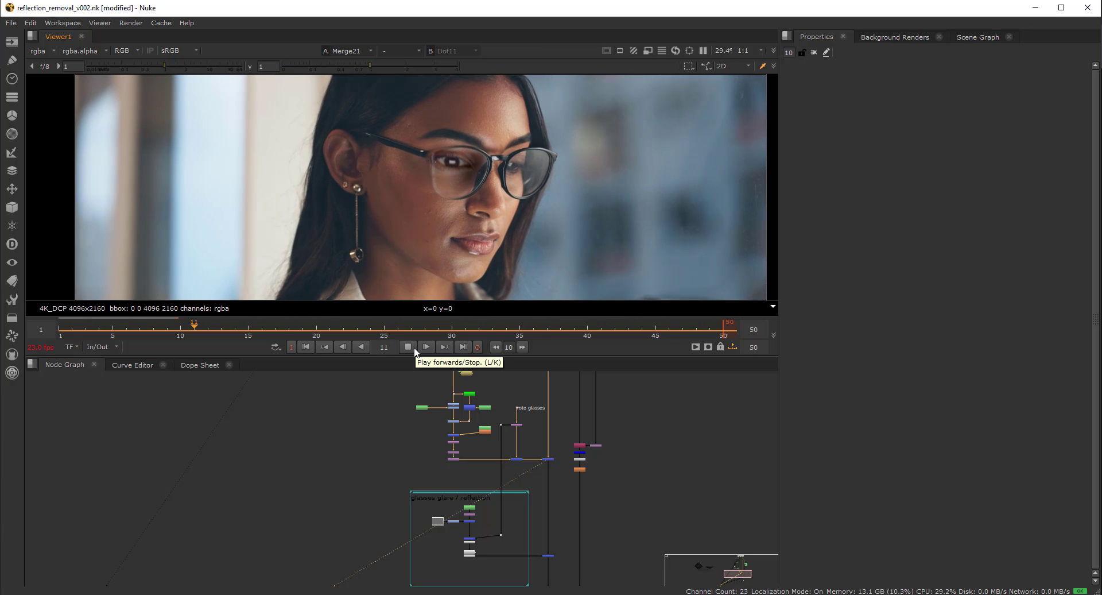
click(408, 346)
Show the UV face render at Dot23 in the viewer and draw a colour-sampling region around the image-left eye.
scroll(476, 461, up, 2)
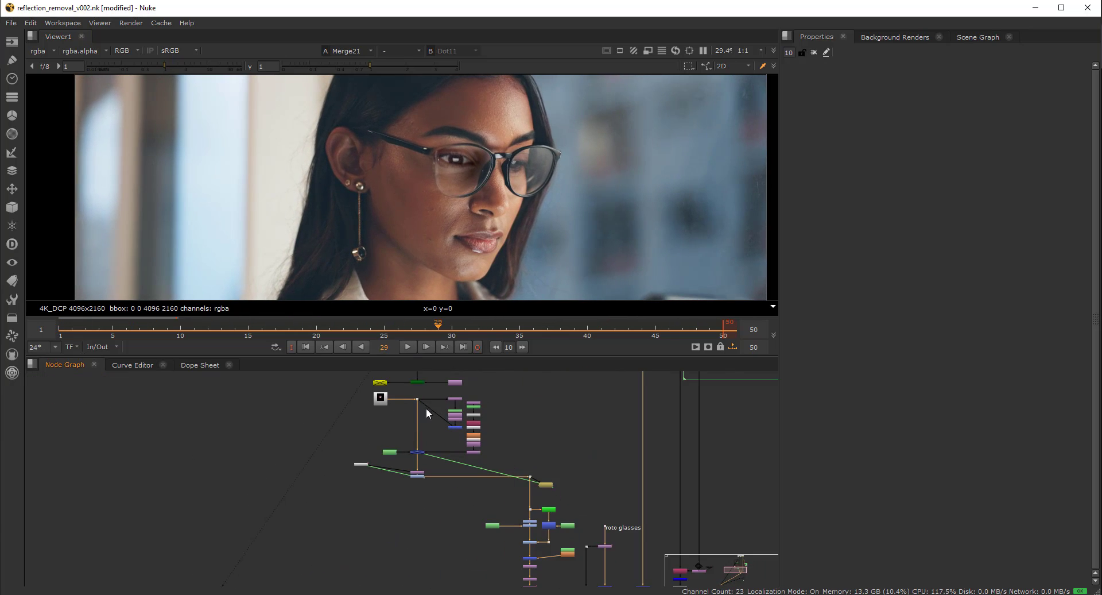
click(418, 398)
key(1)
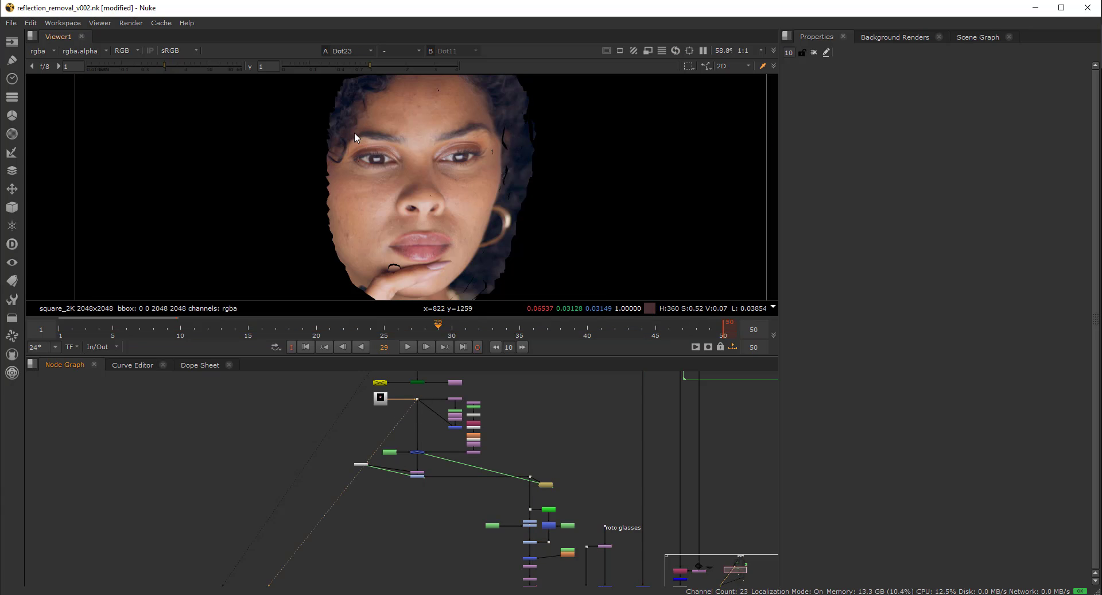
ctrl+shift+drag(349, 140, 405, 173)
Show the Merge21 composite again and play it, examining the replaced eye behind the glasses up close.
middle_drag(631, 582, 555, 459)
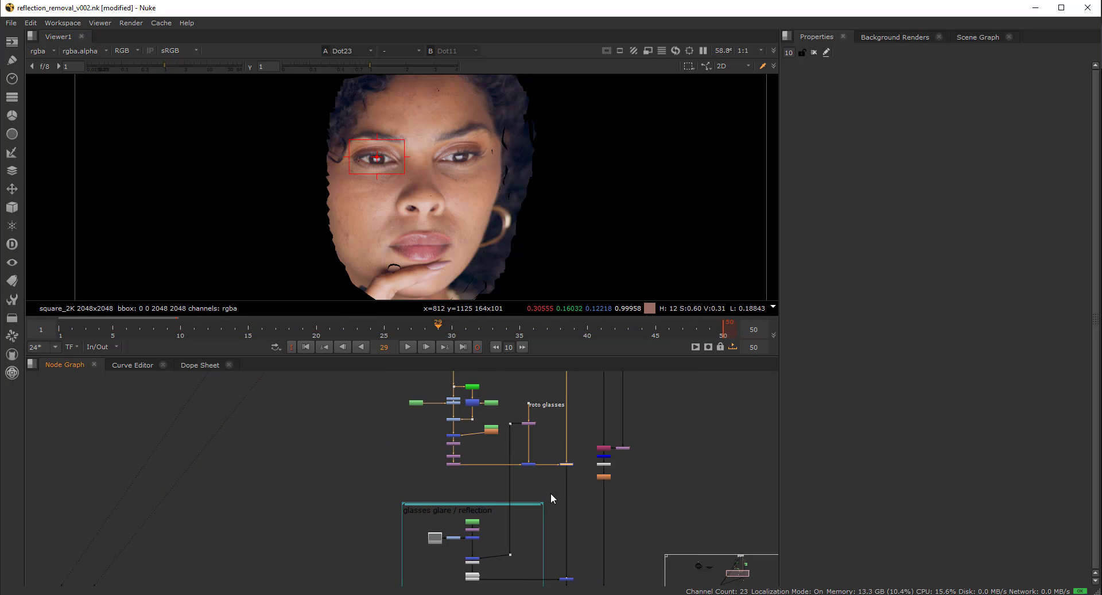
key(1)
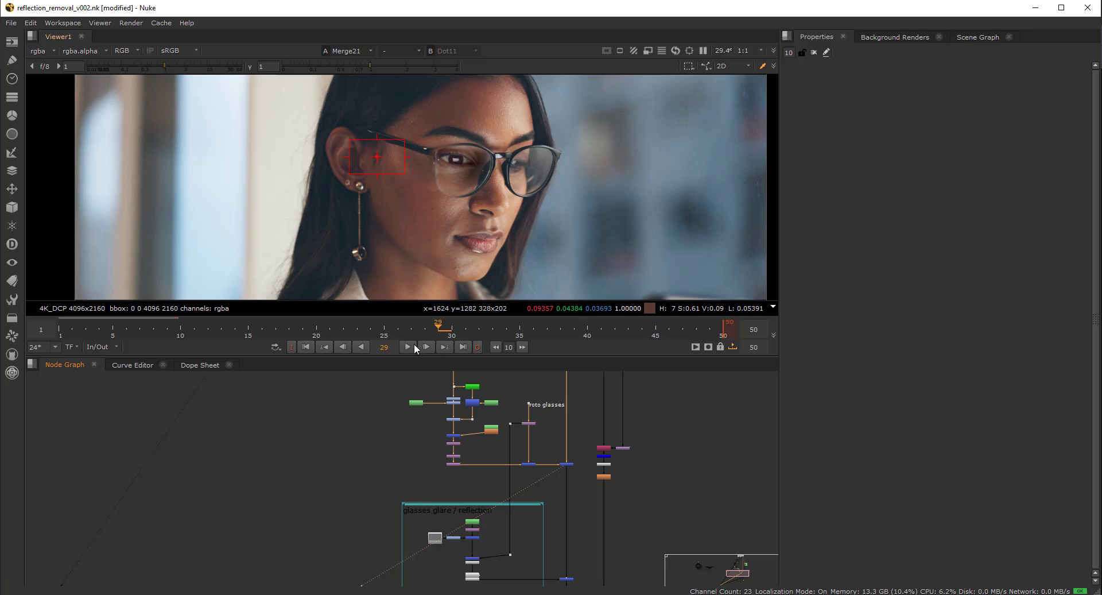
click(412, 344)
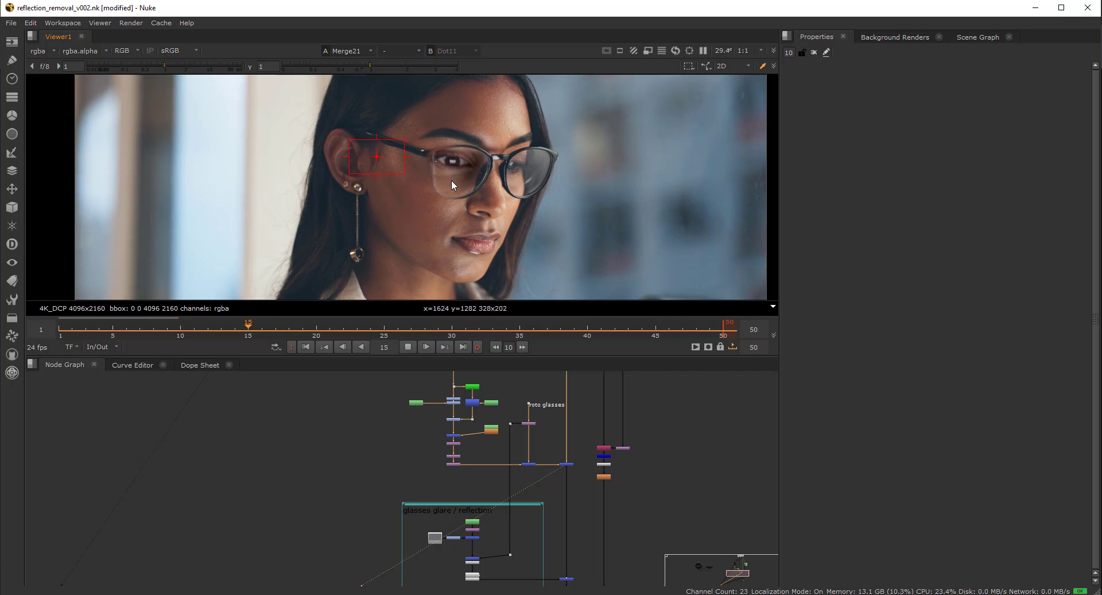
scroll(456, 172, up, 2)
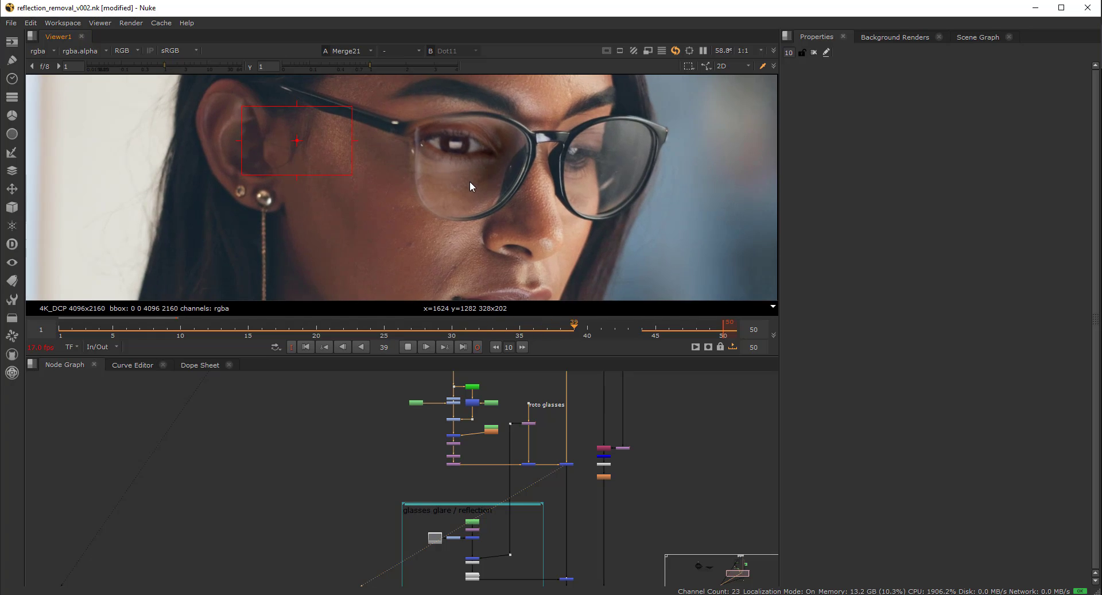
scroll(469, 181, down, 2)
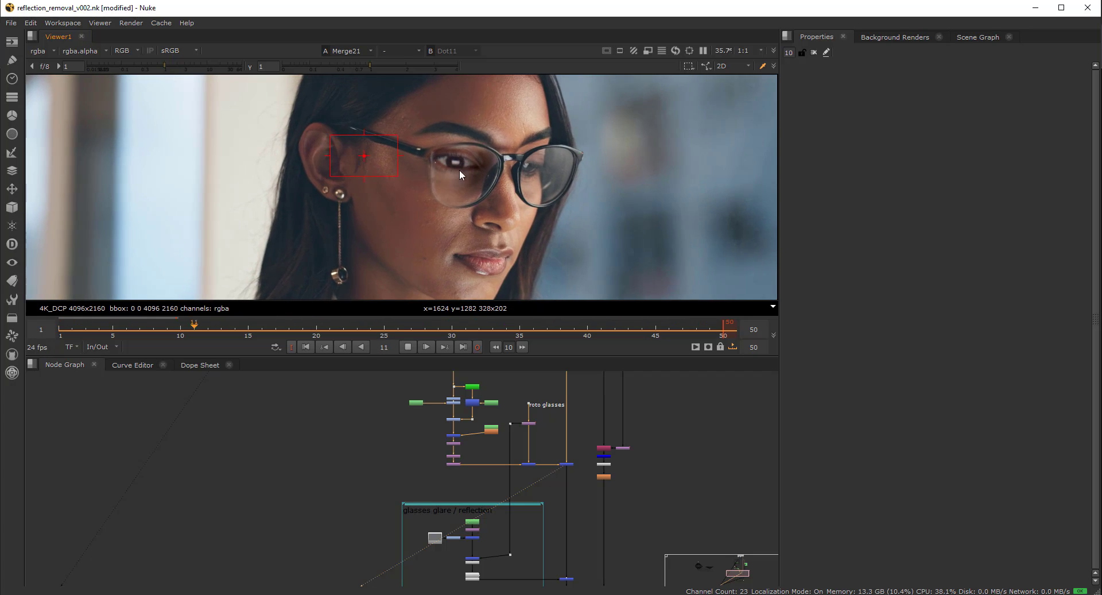
Examine the overall node graph, including the separate eye control cc group and the main compositing tree.
middle_drag(437, 435, 462, 489)
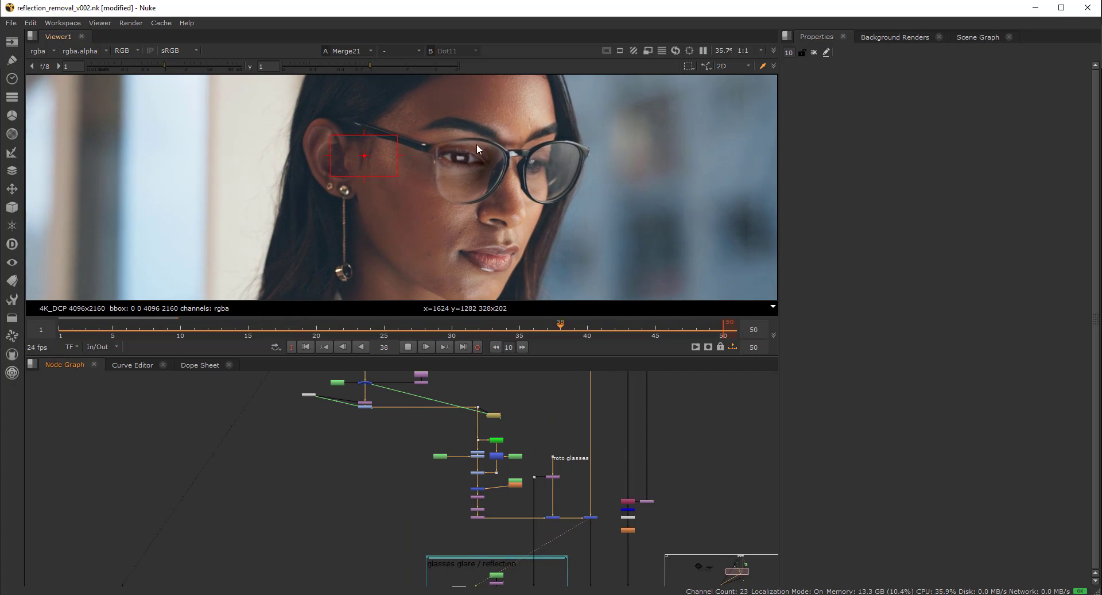
scroll(306, 508, down, 8)
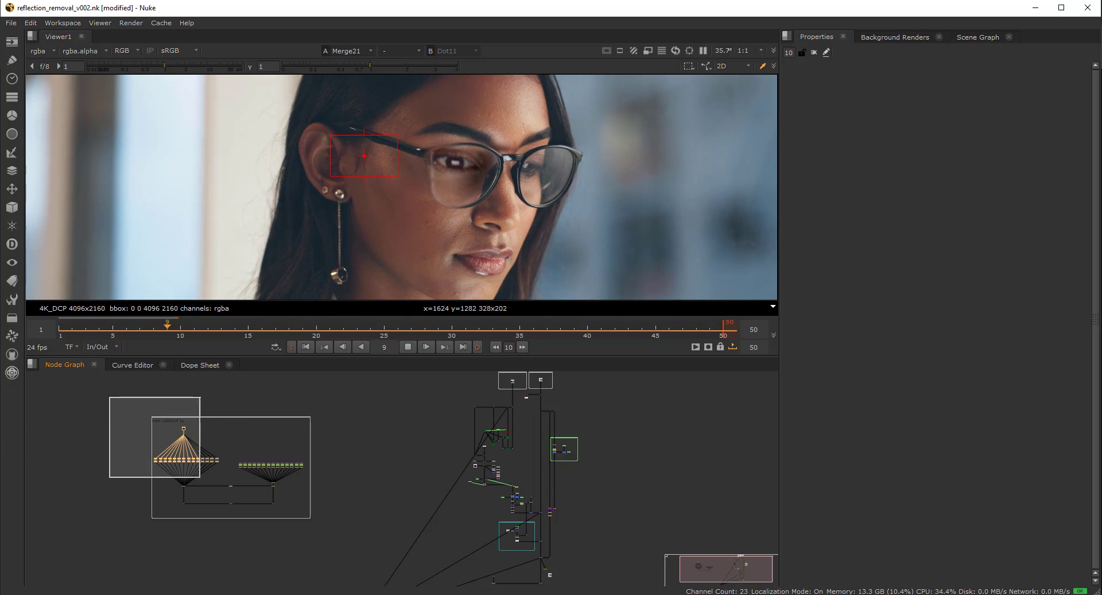
middle_drag(394, 467, 322, 484)
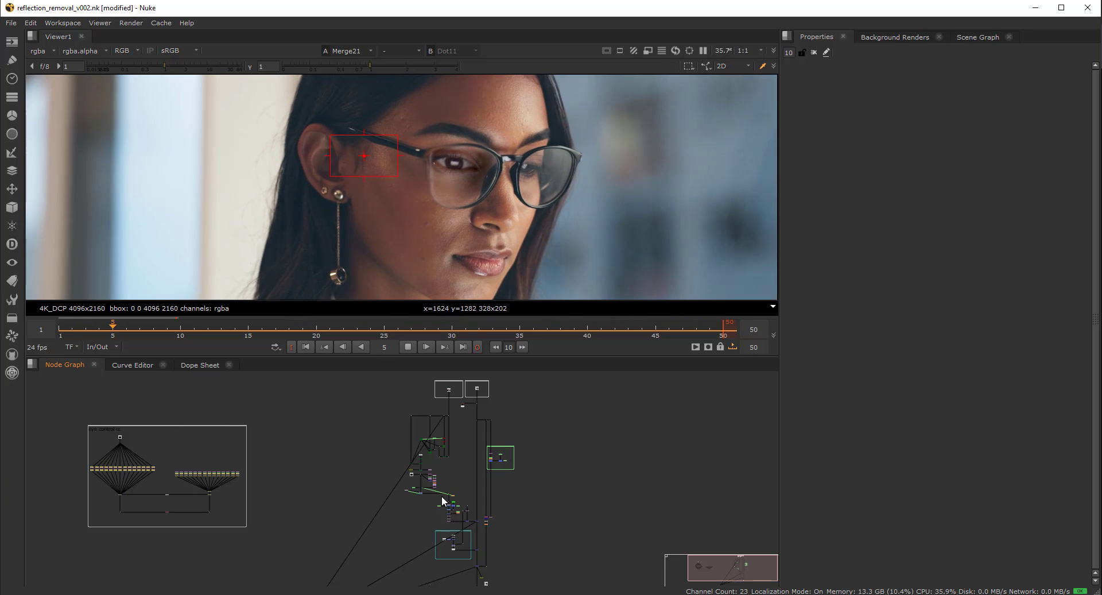
scroll(459, 516, up, 5)
middle_drag(508, 520, 495, 477)
scroll(495, 478, up, 4)
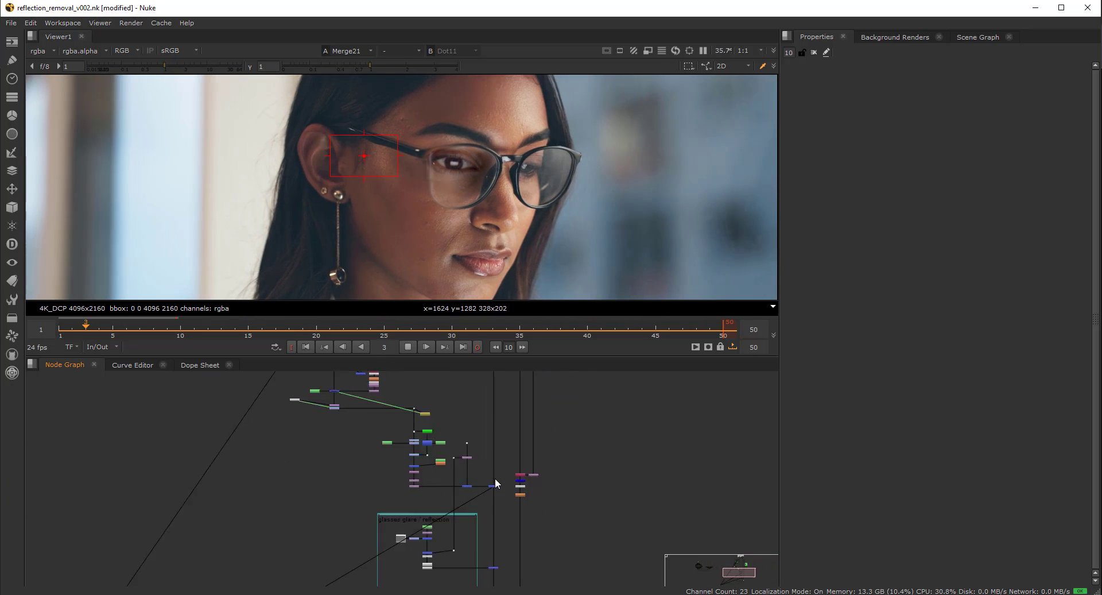
Show the Merge25 output with the glasses glare added, followed by the final Merge23 output, in the viewer.
drag(499, 479, 459, 530)
middle_drag(507, 580, 507, 467)
click(495, 514)
key(1)
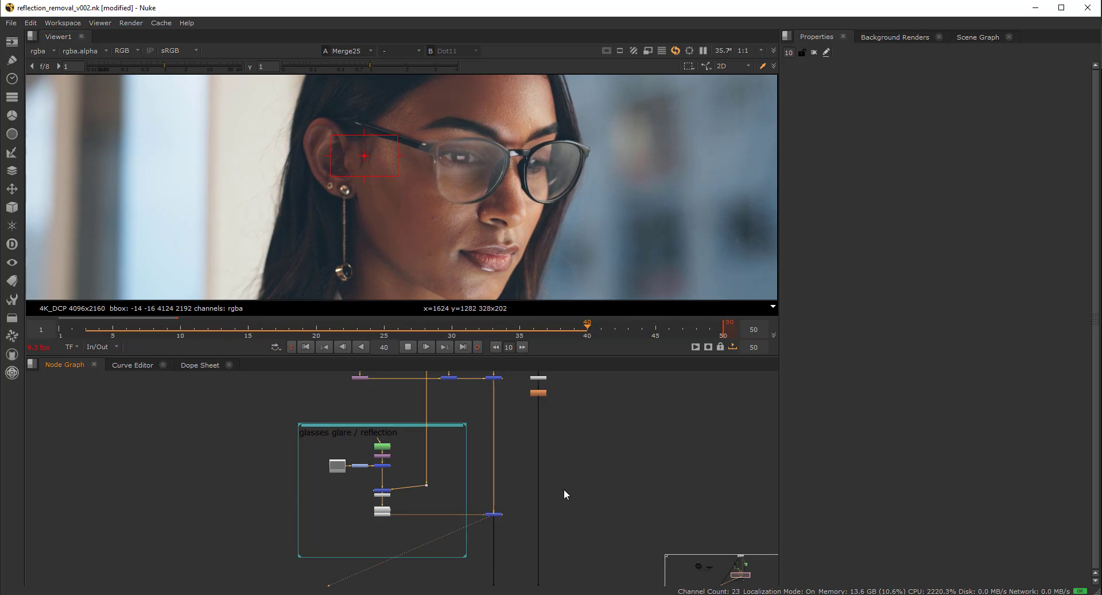
middle_drag(519, 579, 507, 493)
click(482, 505)
key(1)
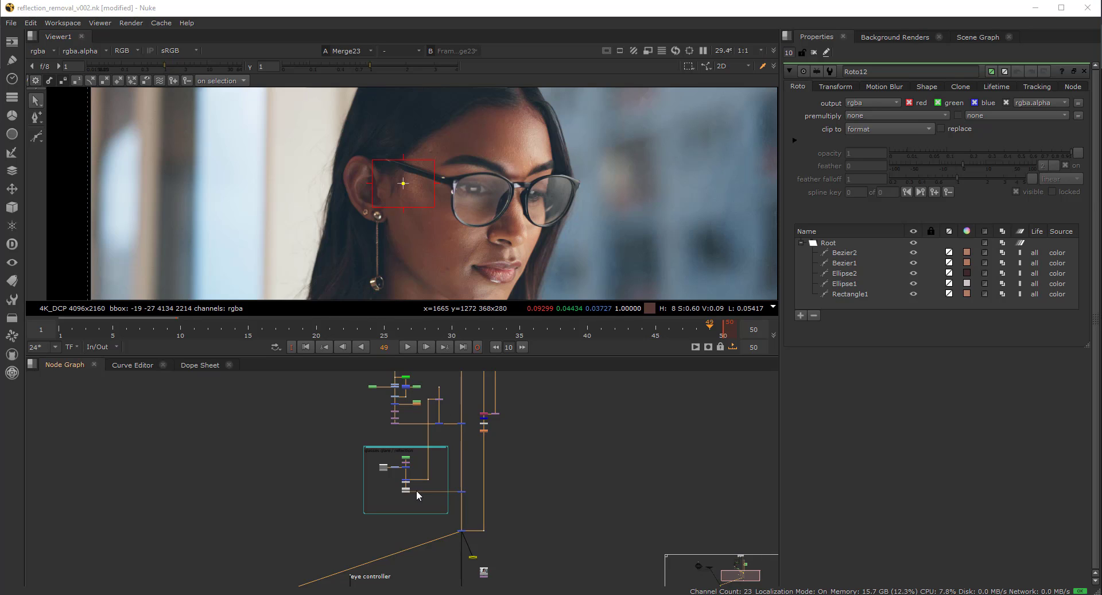
View the match-moved eye patch and the UV face render at Dot23, and move the sampling region onto the image-left eye.
click(395, 423)
key(1)
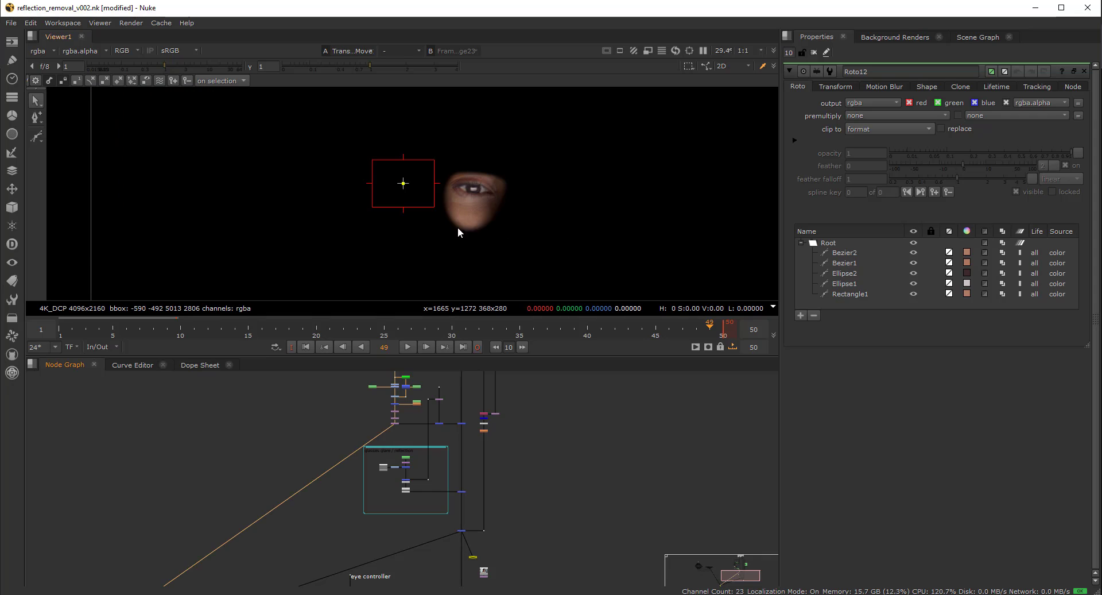
middle_drag(353, 433, 377, 487)
scroll(356, 470, up, 5)
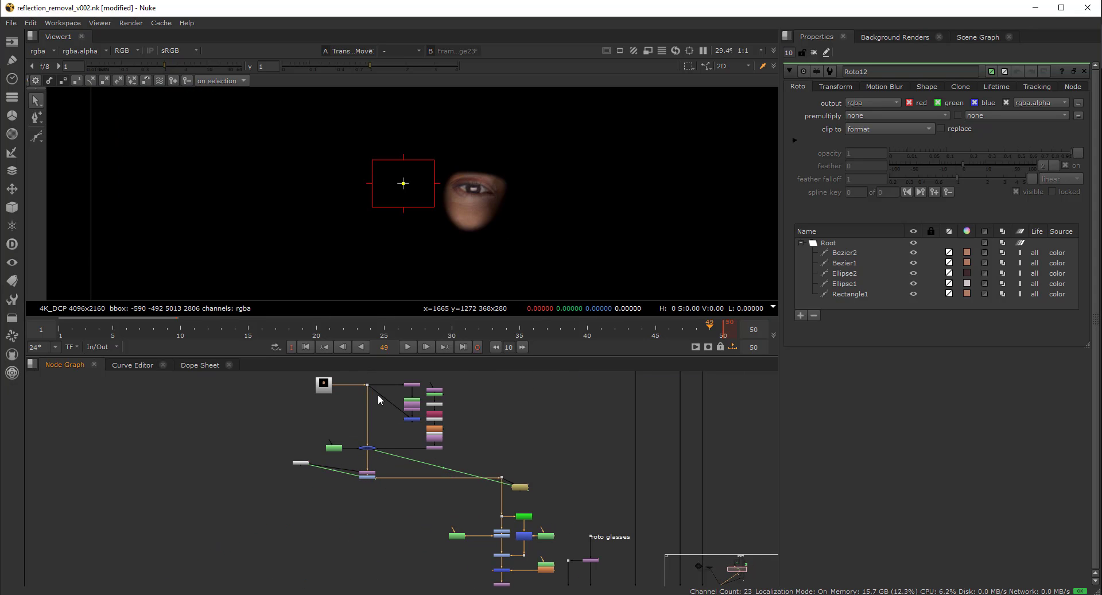
click(367, 385)
key(1)
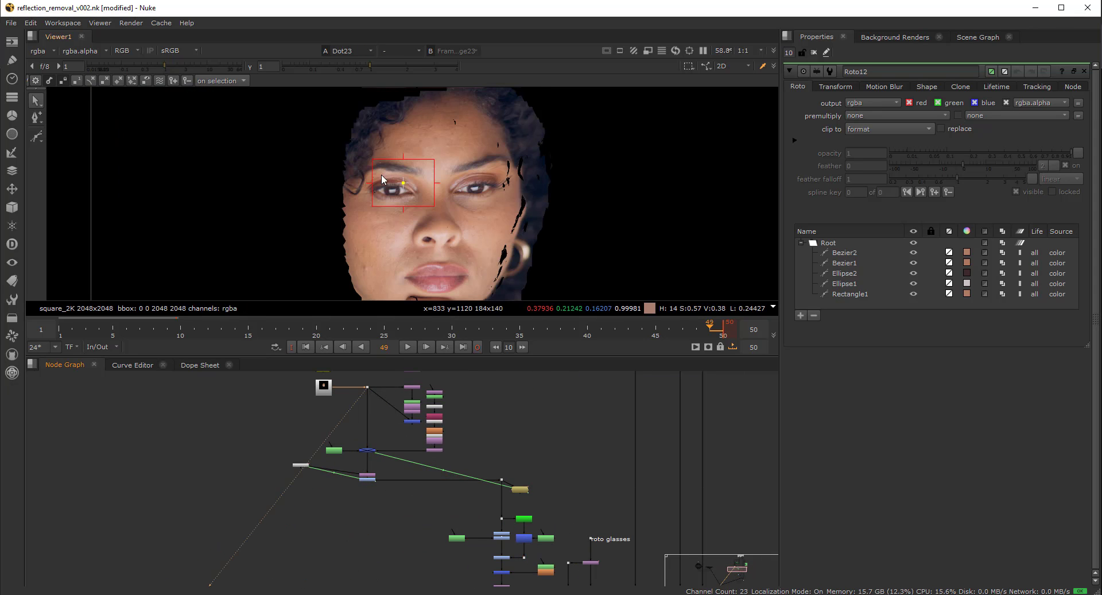
drag(381, 174, 370, 183)
Compare the Merge21 composite with the Merge25 output that adds the glasses glare.
scroll(463, 466, down, 3)
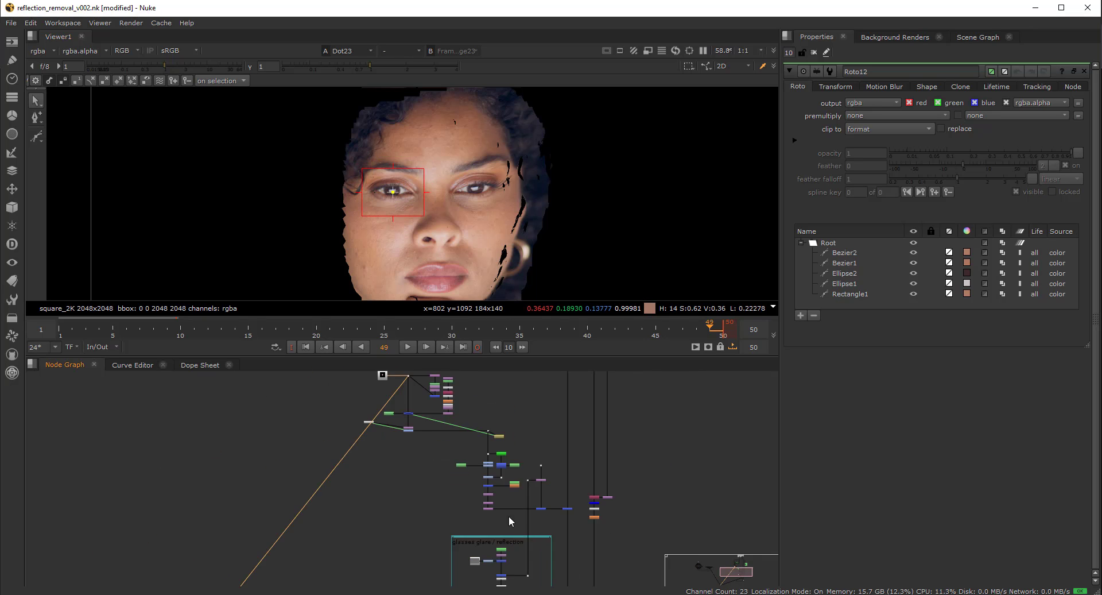
middle_drag(509, 517, 446, 485)
click(505, 477)
key(1)
click(504, 558)
key(1)
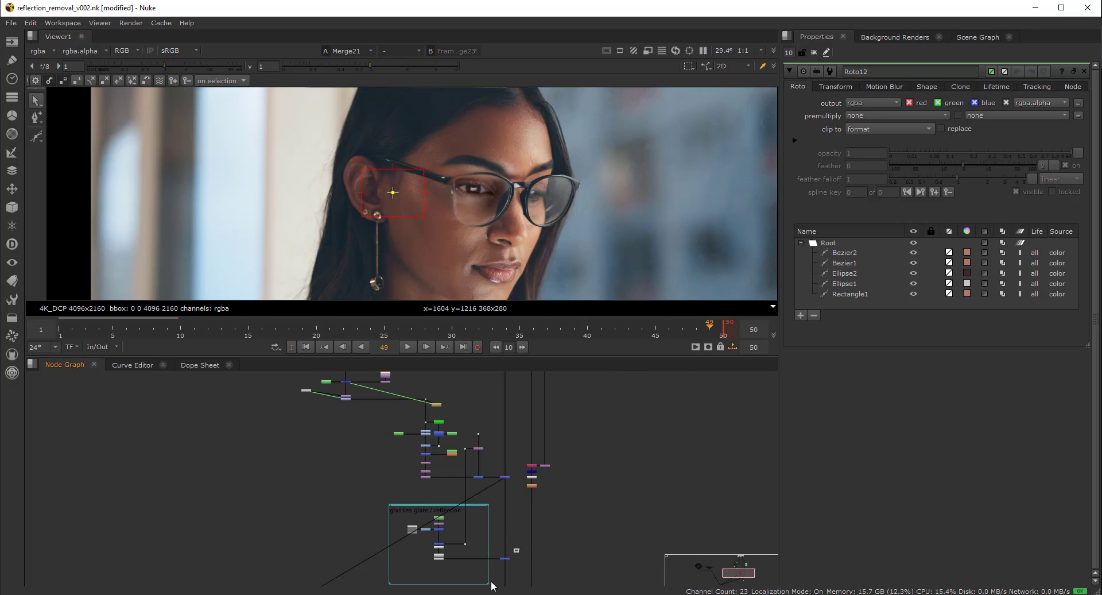
Show the final Merge23 output in the viewer and clear the colour-sampling region.
scroll(497, 583, down, 3)
middle_drag(501, 551, 489, 448)
middle_drag(498, 488, 502, 531)
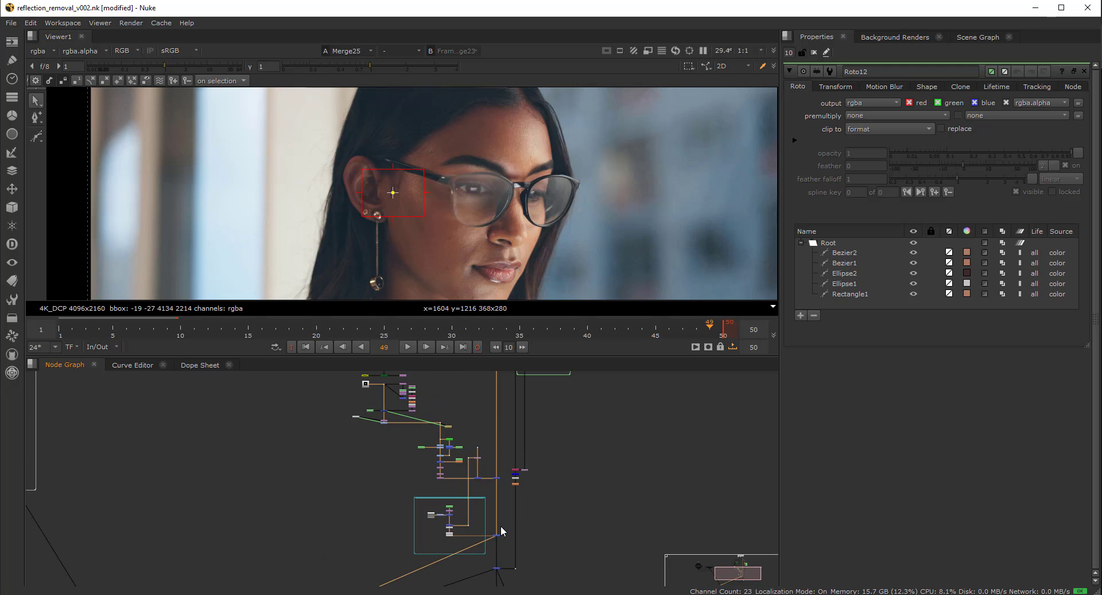
click(498, 568)
key(1)
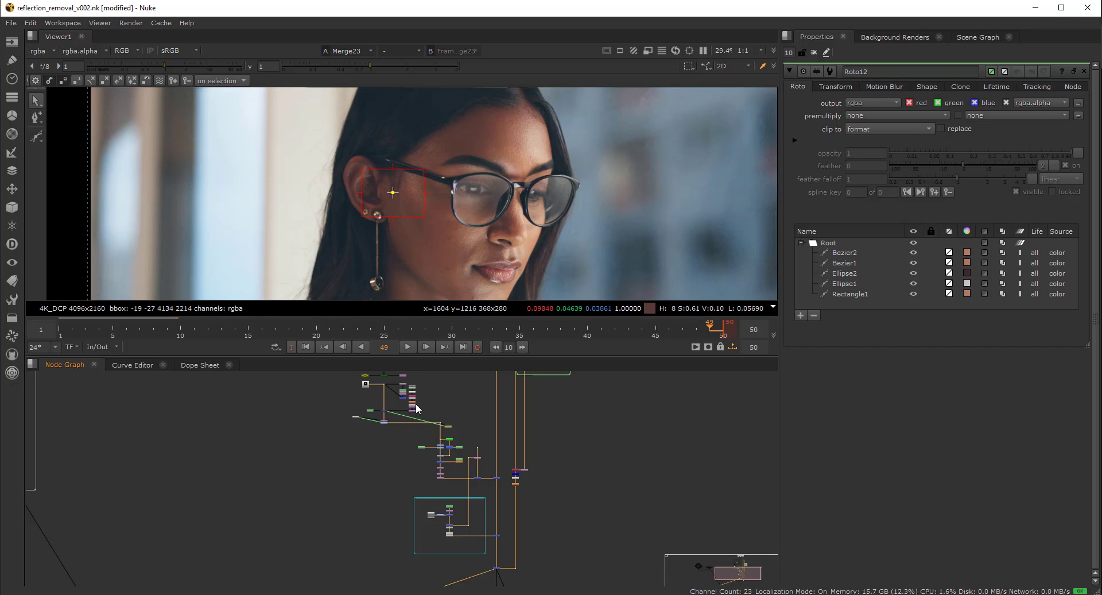
ctrl+right_click(586, 239)
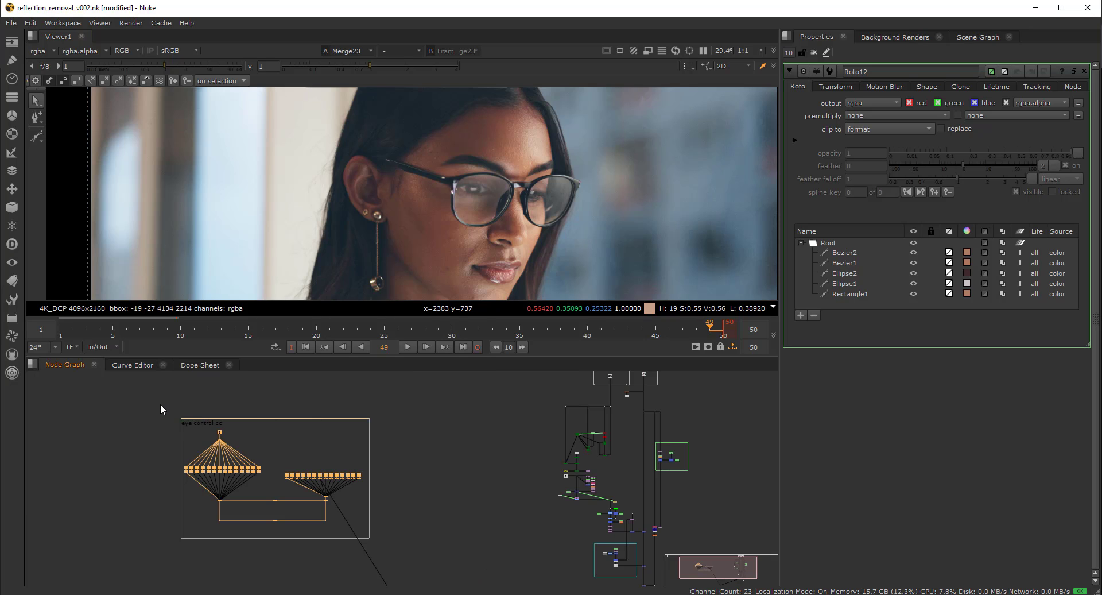
Show Read8, the source face render feeding the eye control cc group, in the viewer.
drag(161, 404, 395, 556)
scroll(217, 439, up, 7)
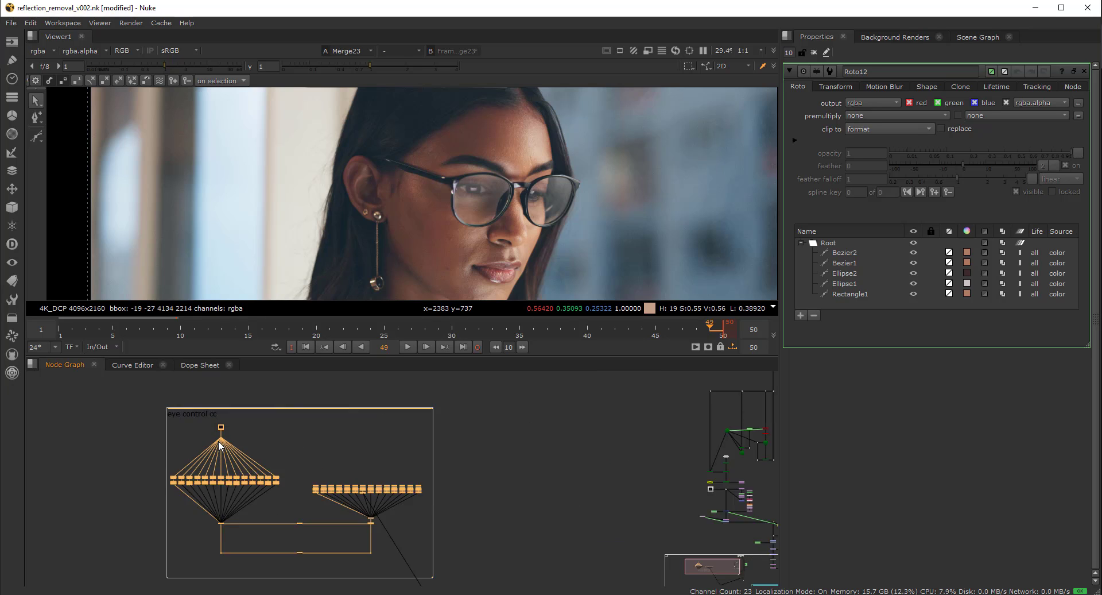
click(223, 418)
key(1)
click(268, 456)
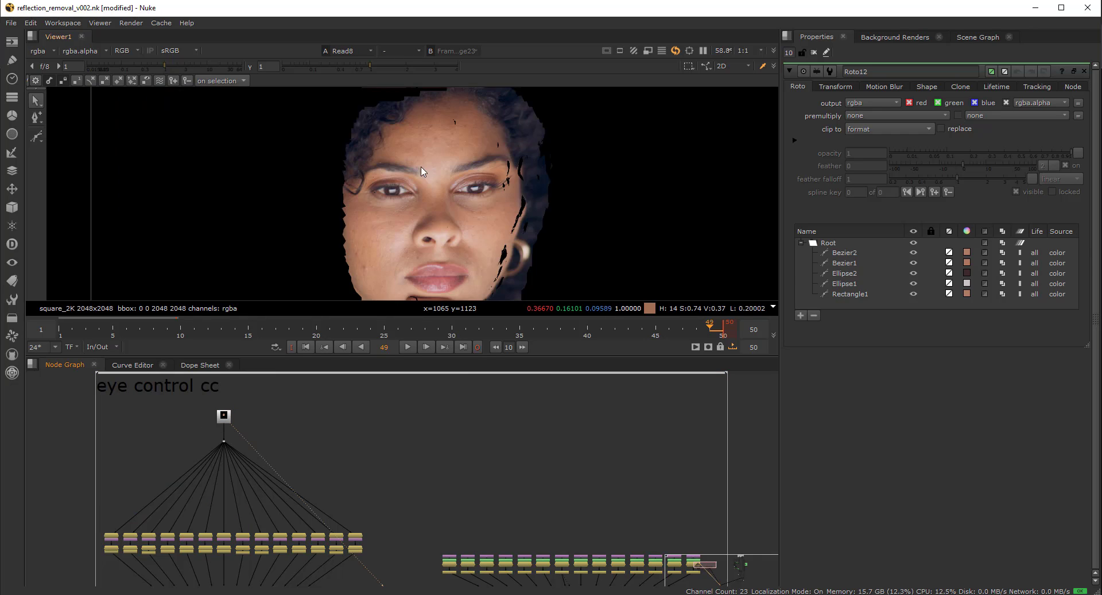
scroll(416, 174, down, 3)
scroll(311, 504, down, 5)
middle_drag(668, 391, 434, 470)
scroll(459, 469, down, 3)
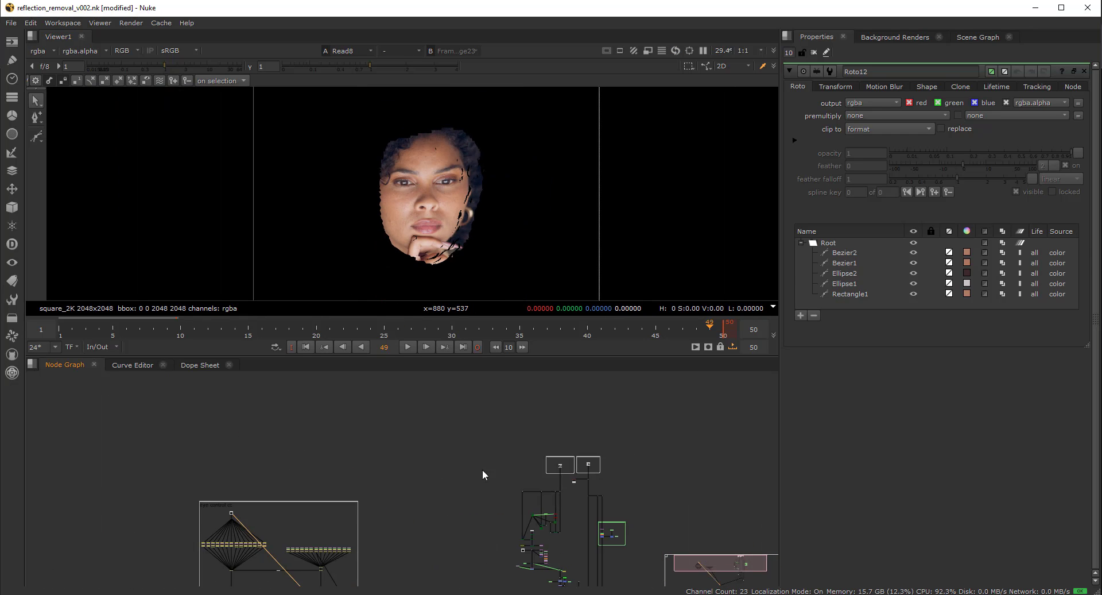
middle_drag(563, 576, 507, 453)
scroll(454, 458, up, 9)
scroll(365, 442, down, 5)
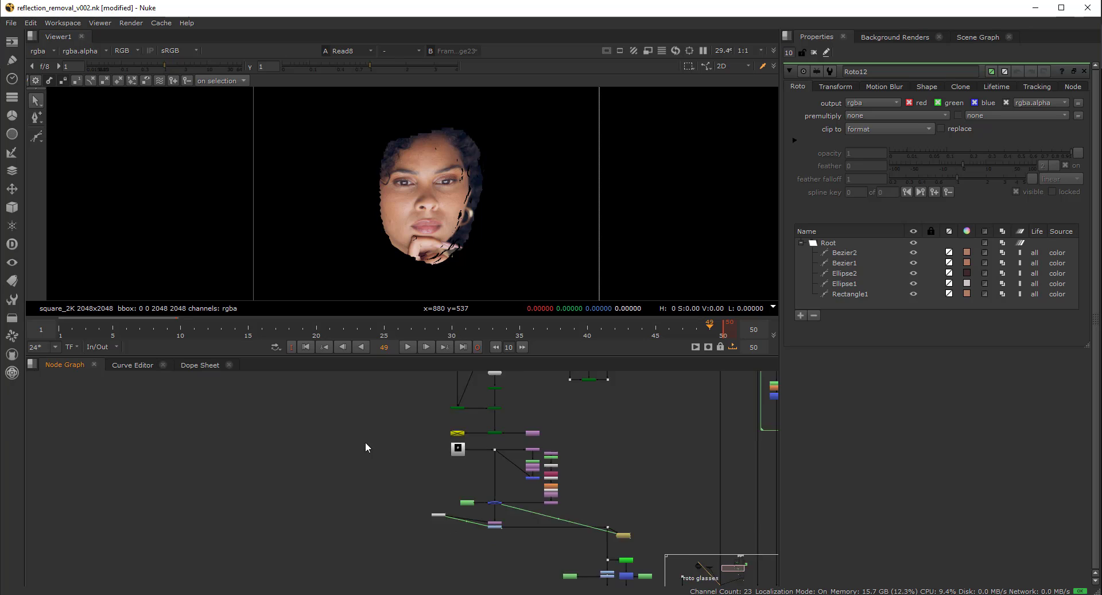
View the held source frames FrameHold2, FrameHold3 and FrameHold4 of the eye control cc group in turn.
middle_drag(41, 438, 484, 462)
scroll(237, 373, up, 3)
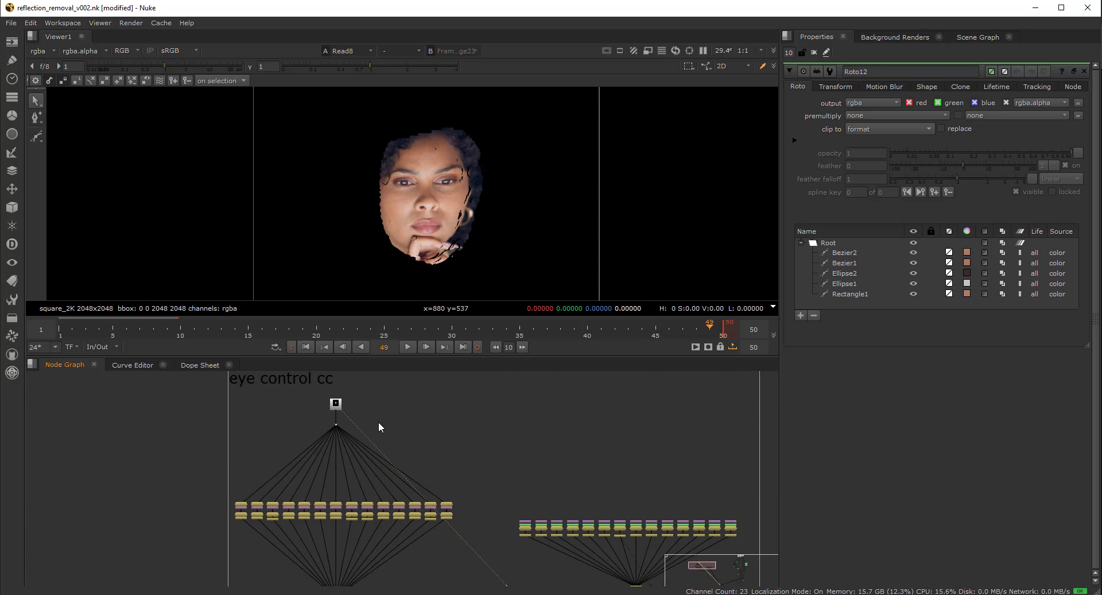
scroll(425, 476, up, 8)
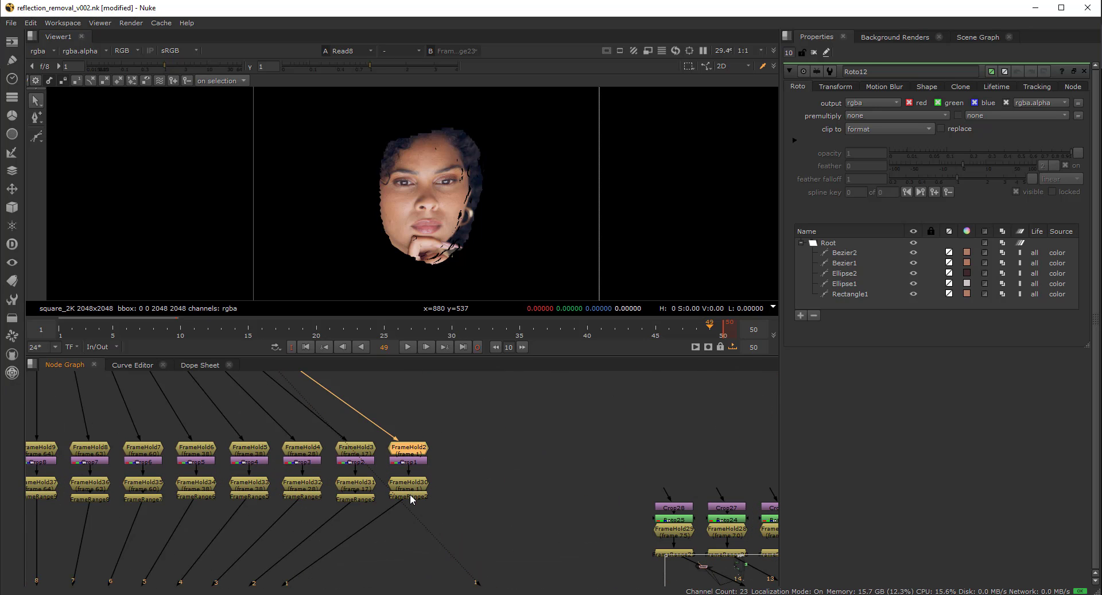
key(1)
click(360, 451)
key(1)
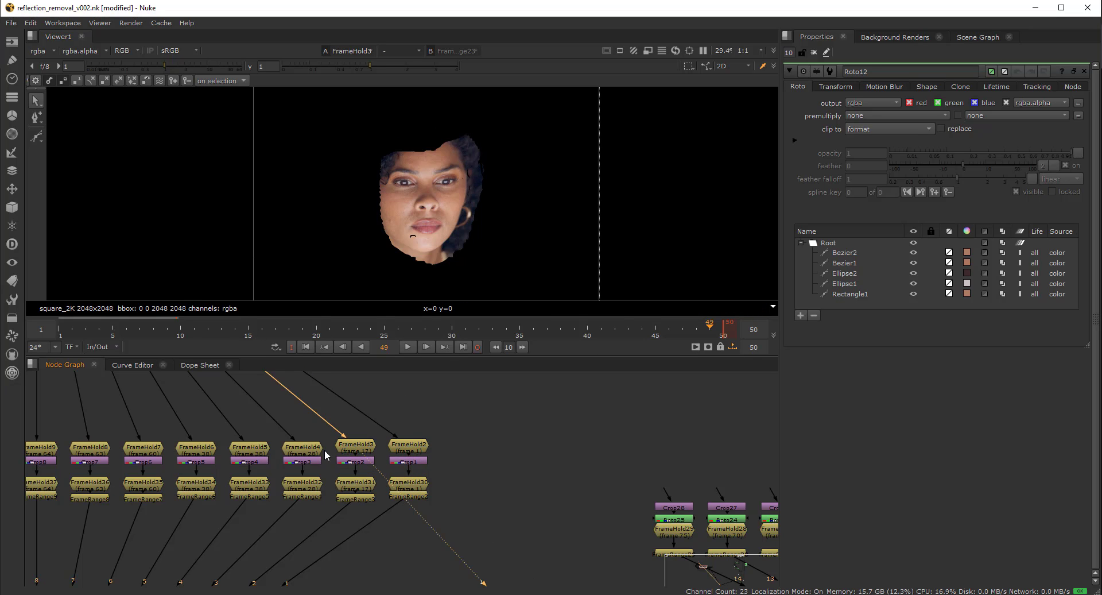
click(311, 449)
key(1)
Examine the row of FrameHold, Crop and FrameRange branches in the eye control cc group up to FrameHold15.
drag(463, 406, 390, 490)
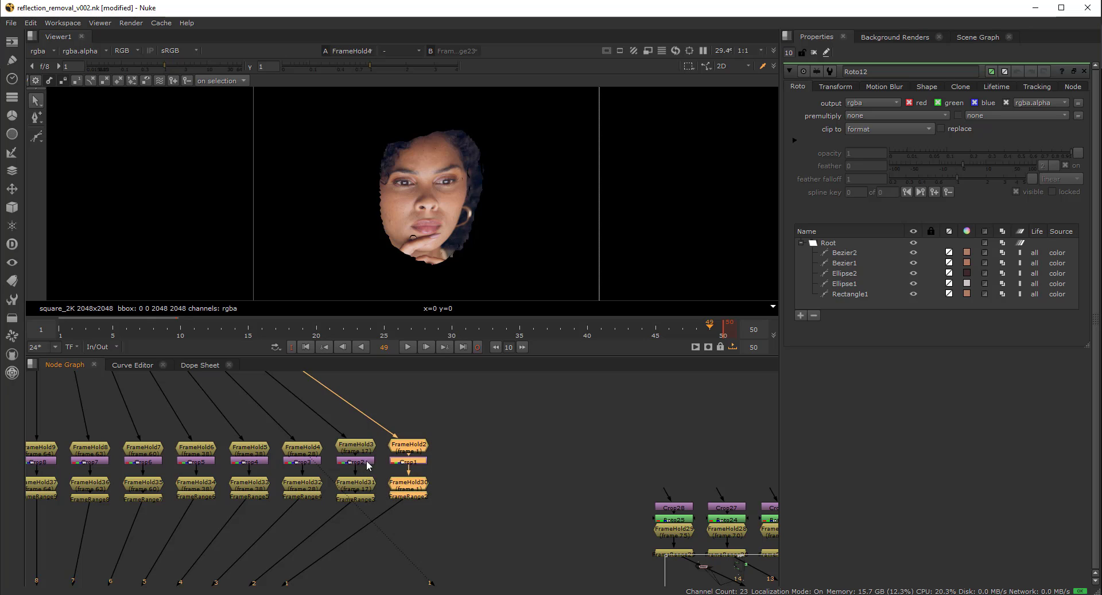
scroll(233, 475, down, 2)
scroll(232, 474, down, 3)
middle_drag(232, 474, 533, 474)
scroll(367, 474, up, 7)
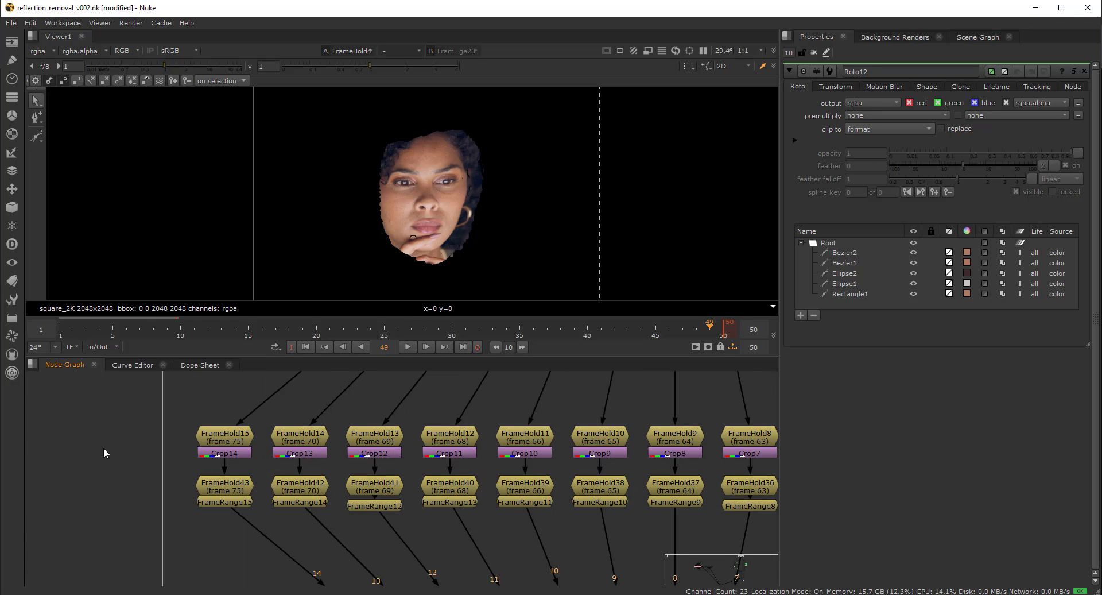
scroll(352, 445, down, 5)
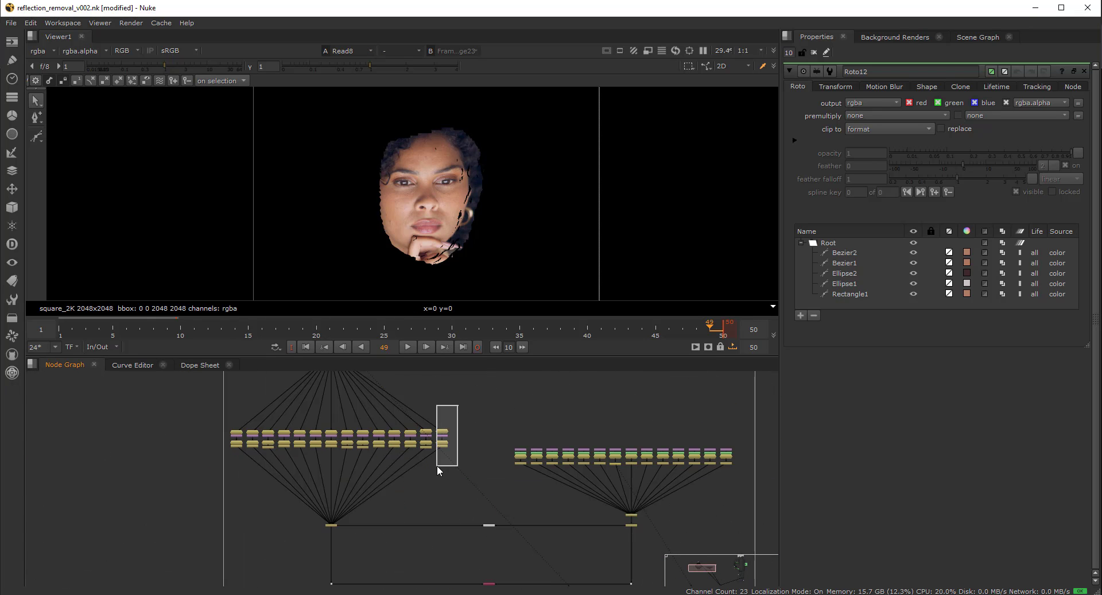
Open the FrameRange2 properties and show its cropped eye output fitted to the viewer.
drag(437, 470, 432, 466)
scroll(436, 459, up, 4)
double_click(446, 434)
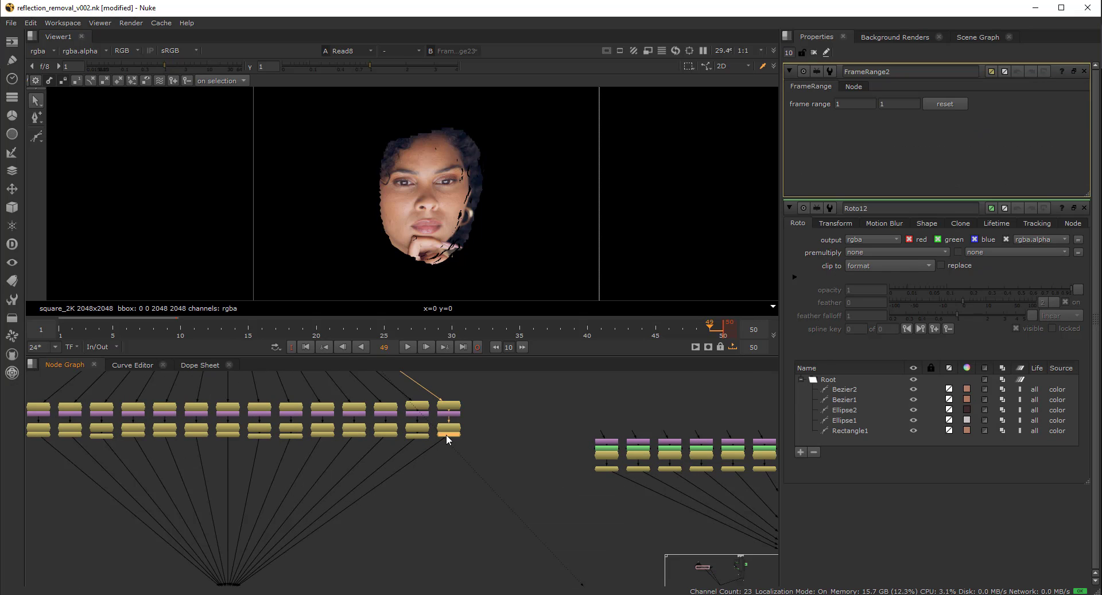
key(1)
key(f)
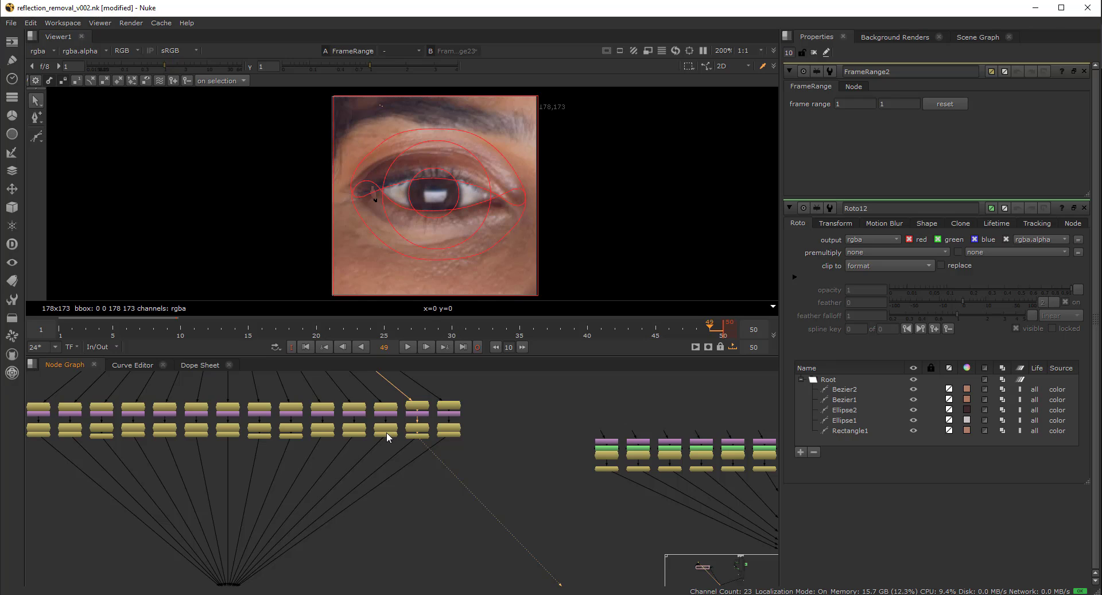
View the cropped eye frames of the remaining source branches one after another, through to FrameRange13.
click(353, 435)
click(319, 431)
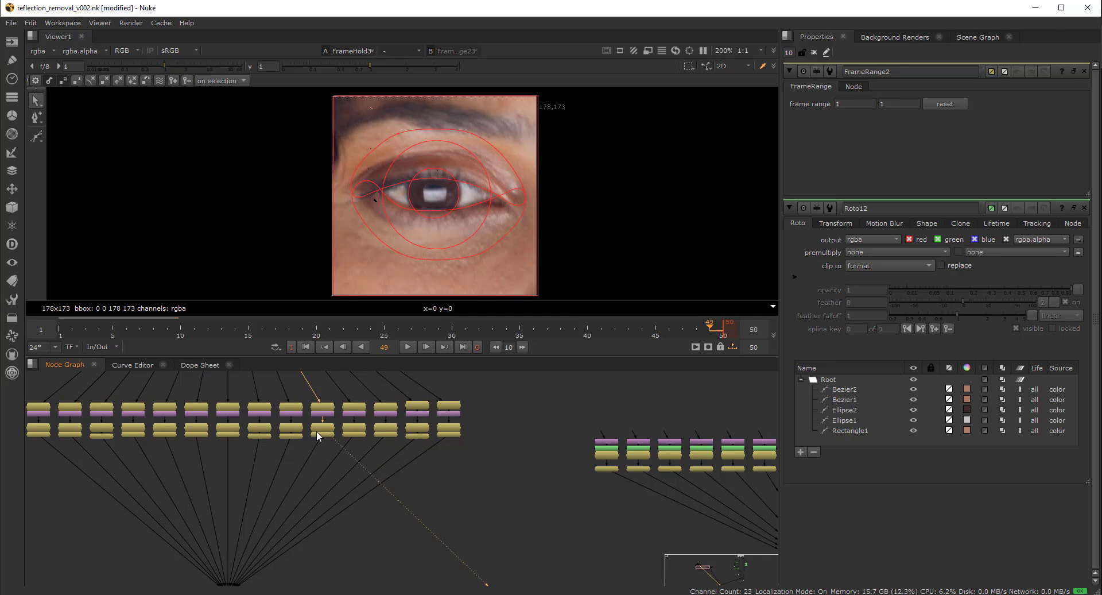
click(287, 434)
click(255, 435)
click(224, 434)
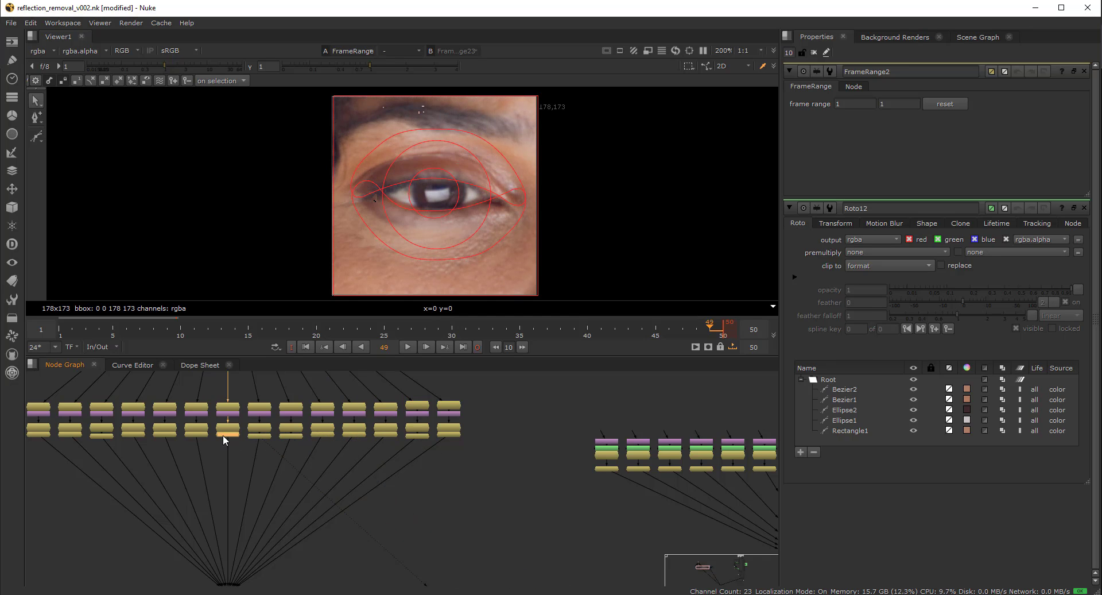
click(194, 434)
click(165, 433)
click(132, 434)
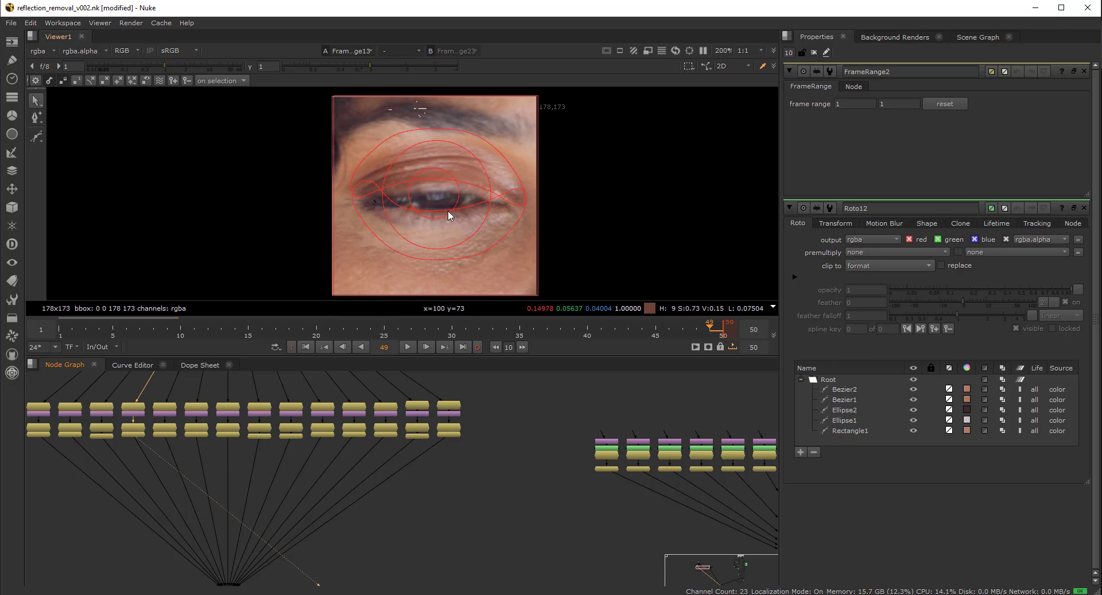
middle_drag(456, 170, 468, 170)
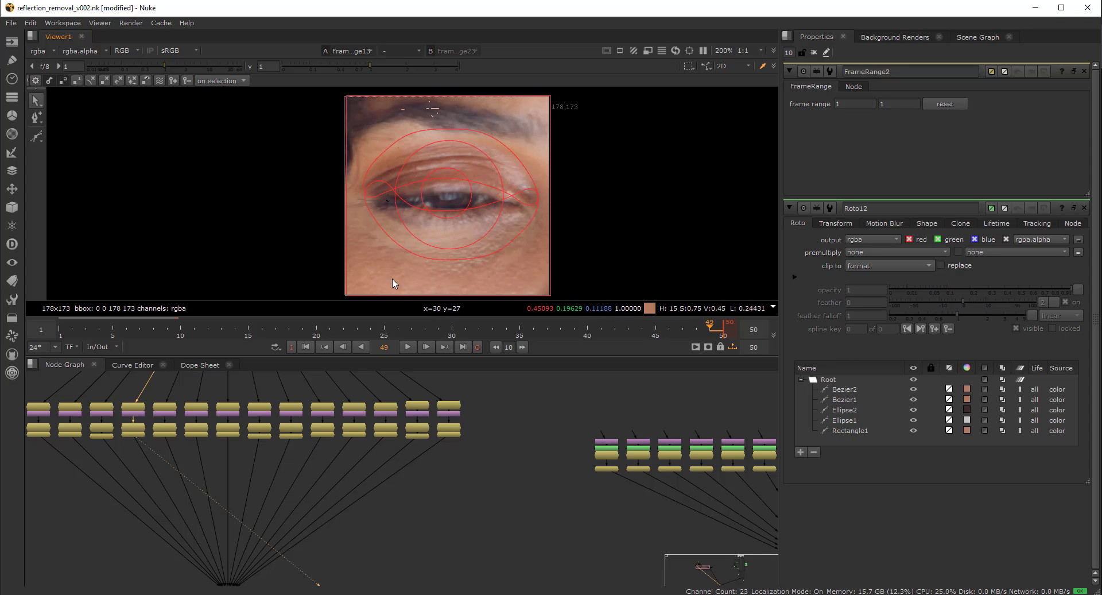
Select all the photographic eye-crop branches to mark them out, and clear the selection again.
scroll(286, 430, down, 6)
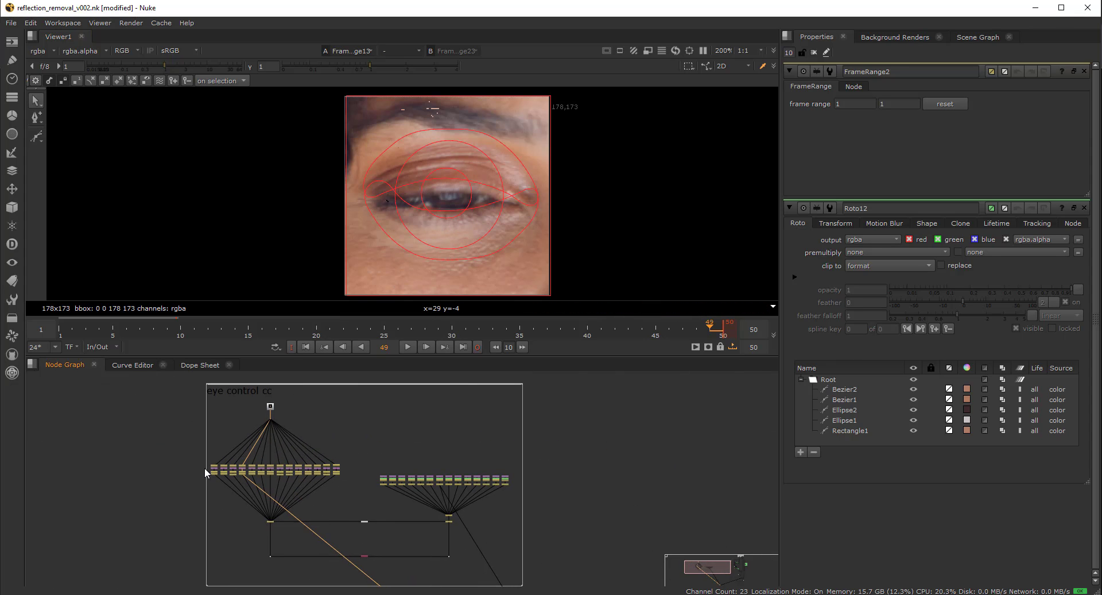
drag(183, 451, 197, 492)
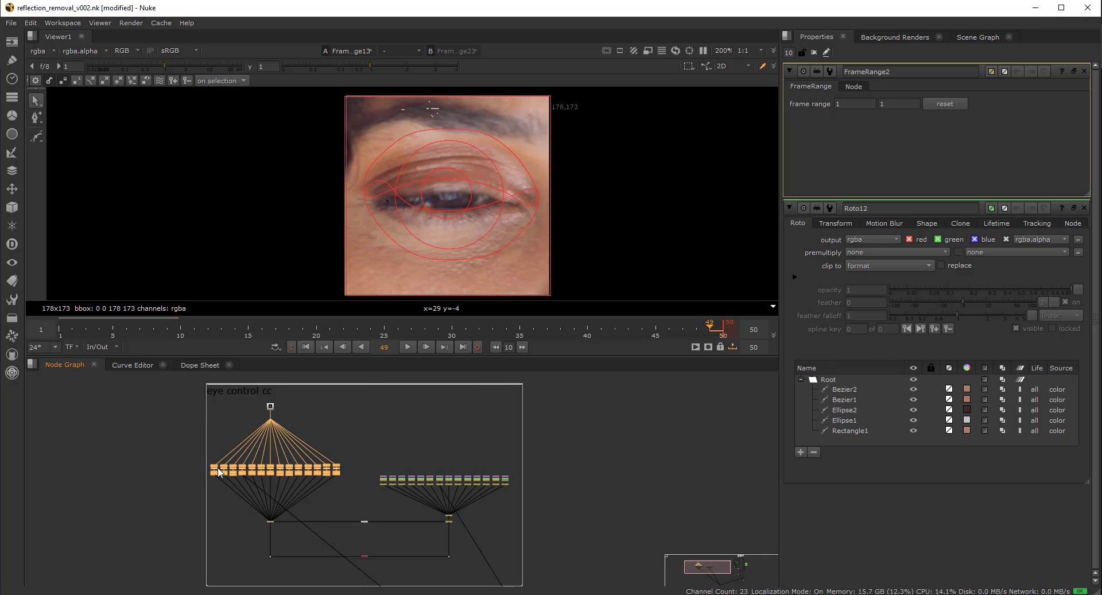
scroll(218, 472, up, 3)
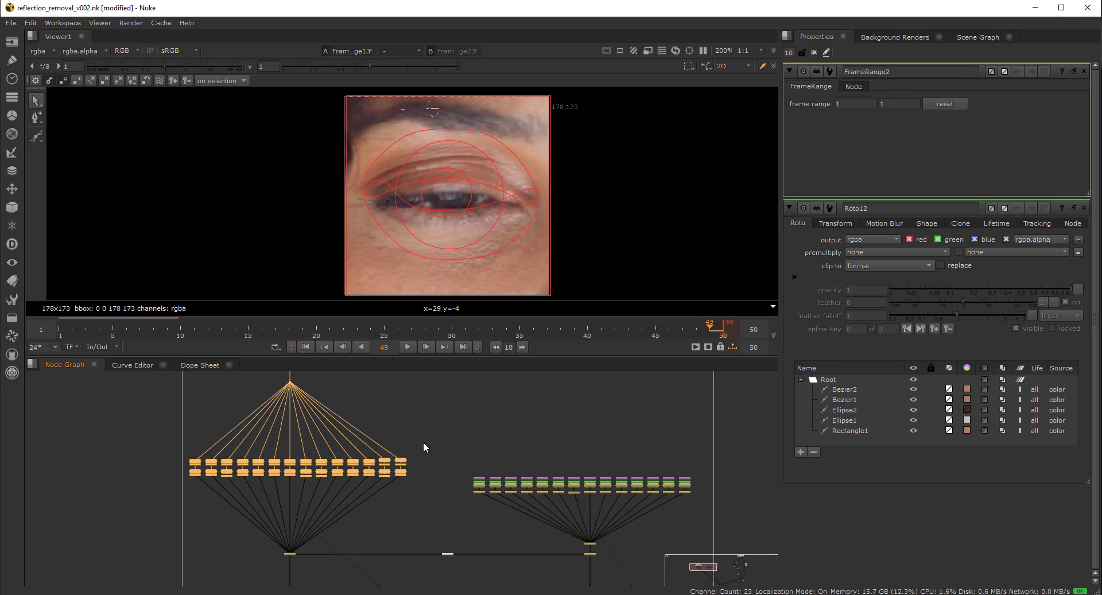
middle_drag(425, 469, 406, 452)
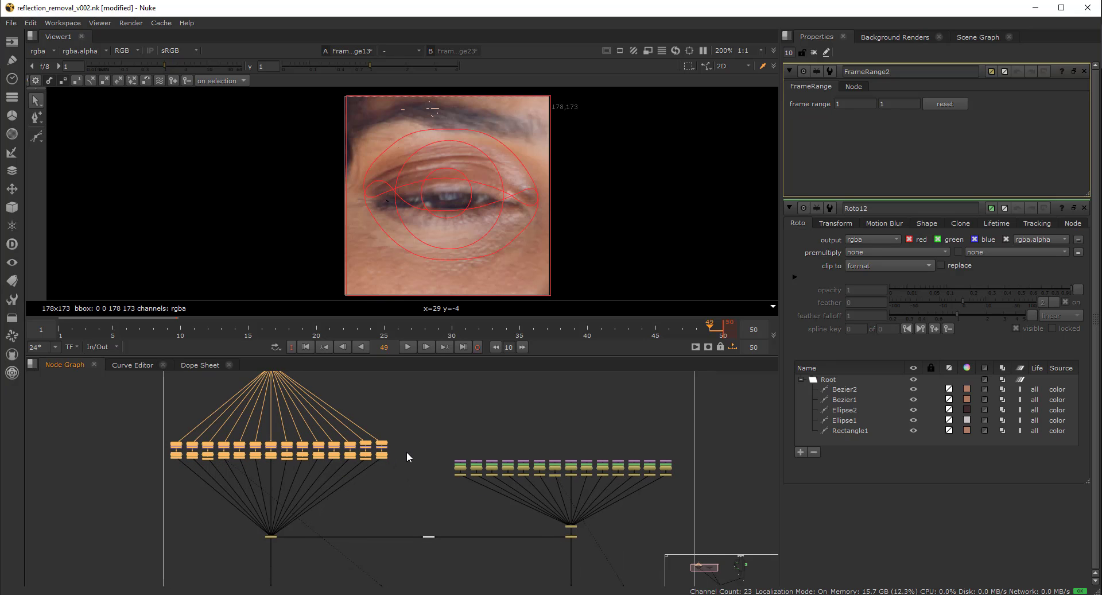
middle_drag(347, 470, 281, 477)
click(328, 486)
scroll(332, 482, up, 3)
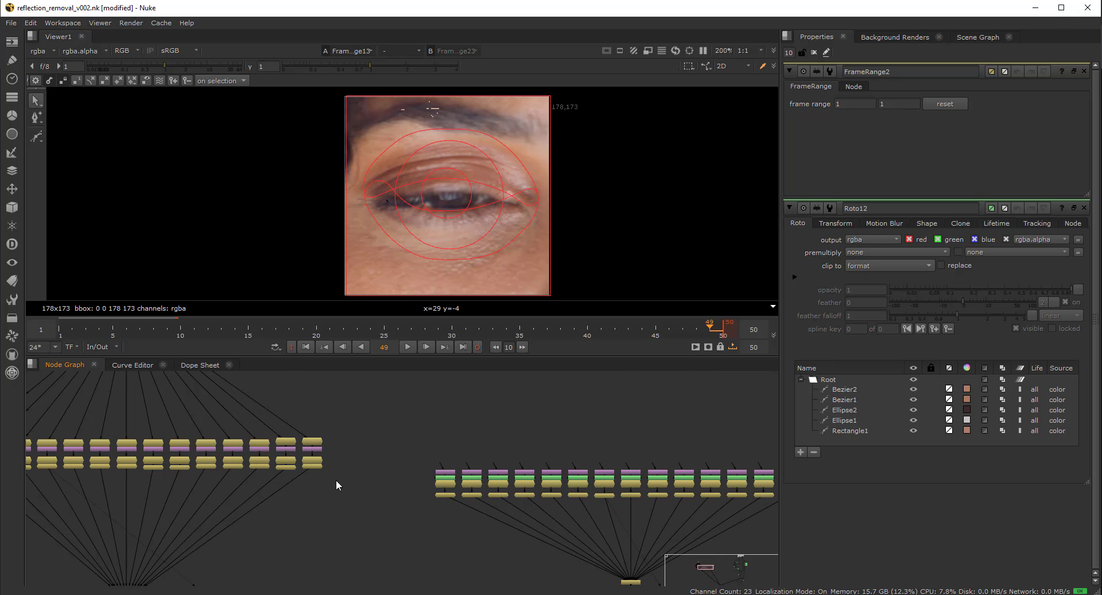
Compare the cropped eye photo of the first source branch with the flat-colour roto eye of the matching second-row branch.
click(314, 465)
key(1)
scroll(327, 471, down, 4)
middle_drag(531, 484, 487, 471)
scroll(487, 471, up, 4)
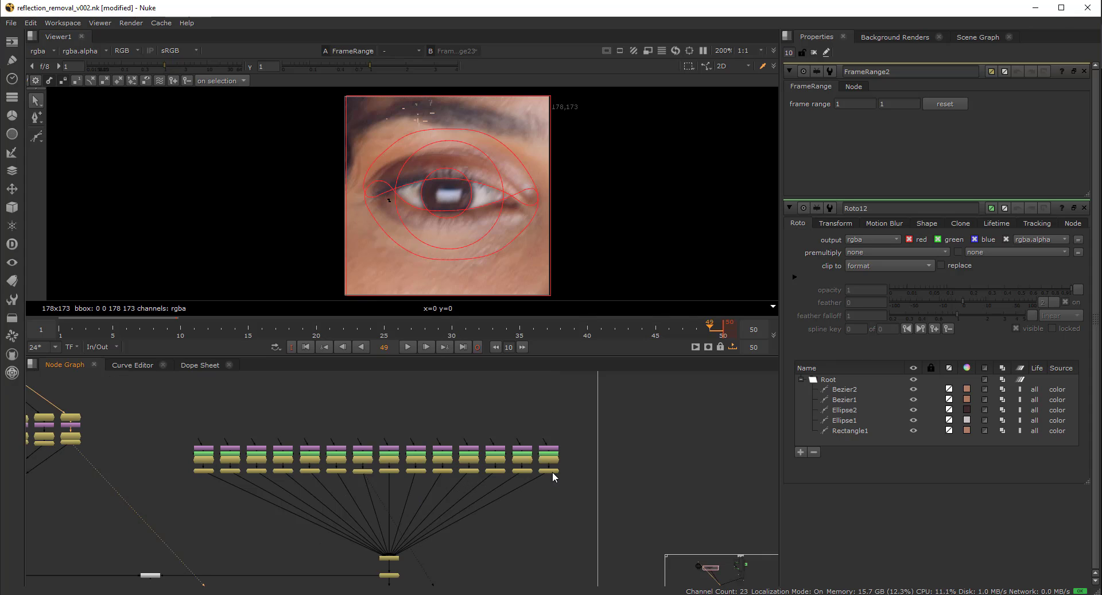
click(552, 470)
key(1)
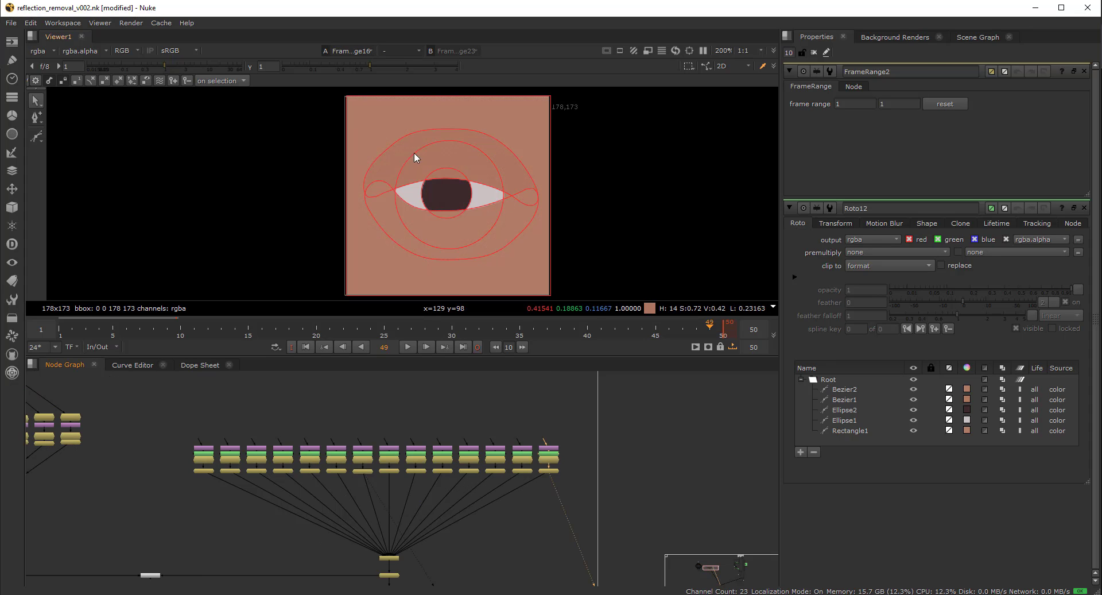
middle_drag(41, 460, 134, 470)
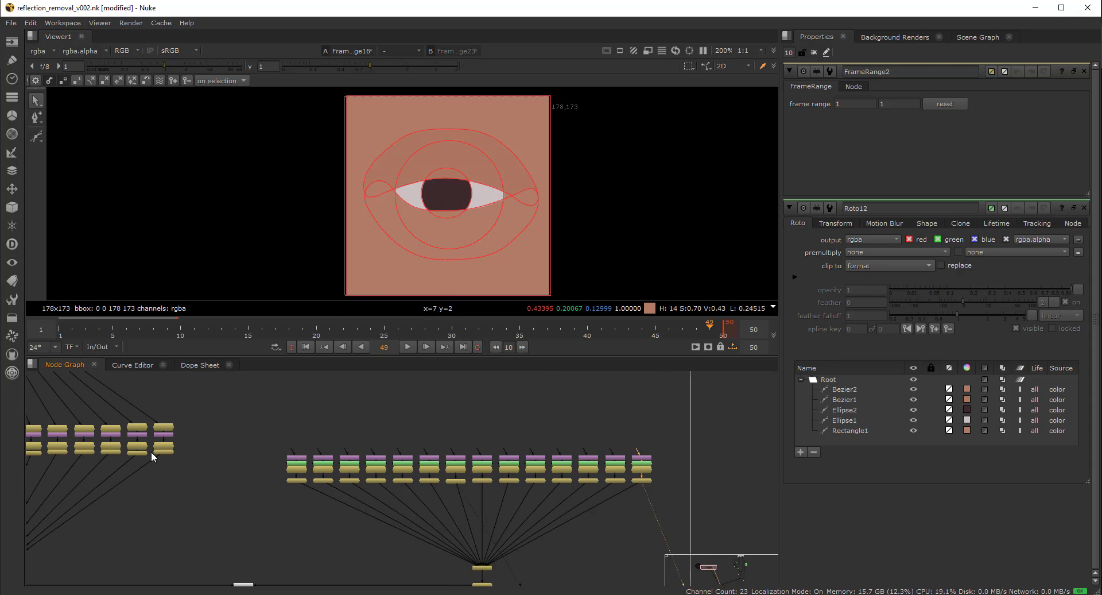
click(163, 453)
key(1)
middle_drag(291, 462, 370, 393)
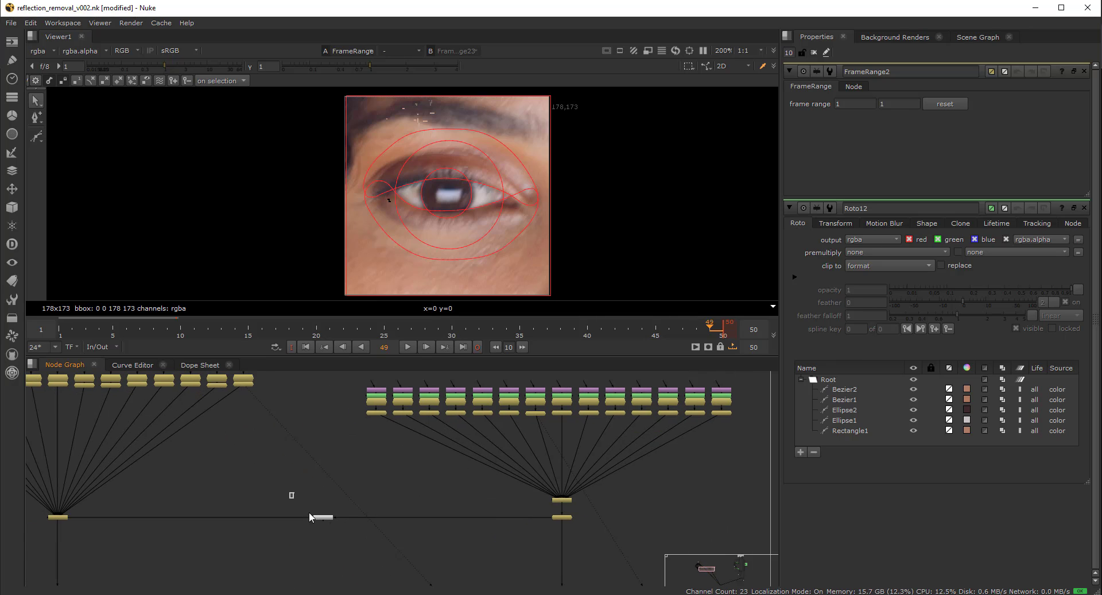
Show the contact sheet pairing the cropped eyes with their roto versions, and close all open node properties.
click(321, 517)
key(1)
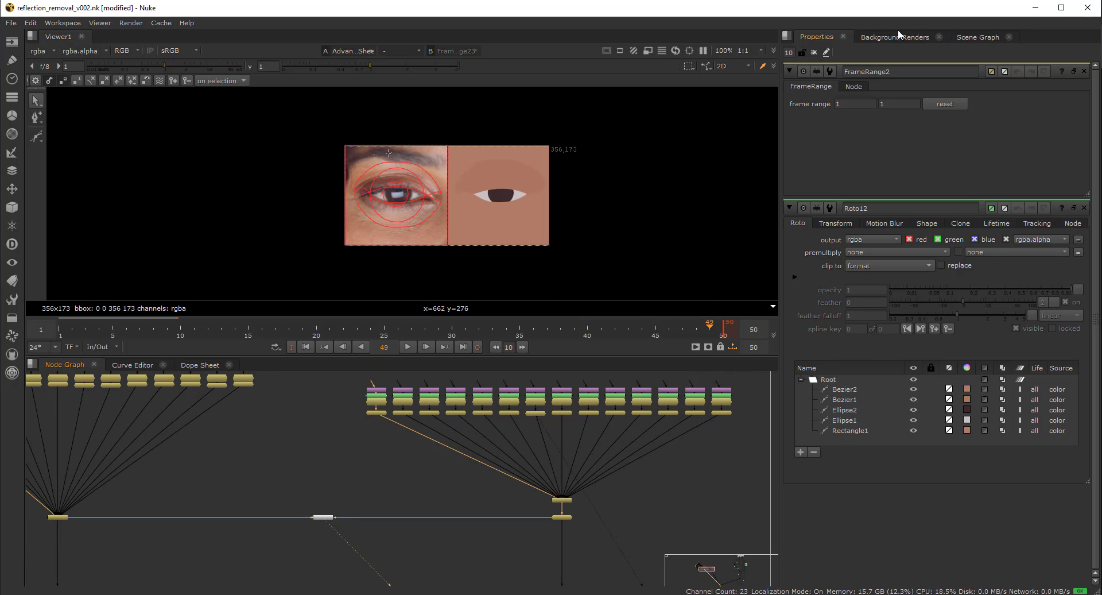
click(814, 52)
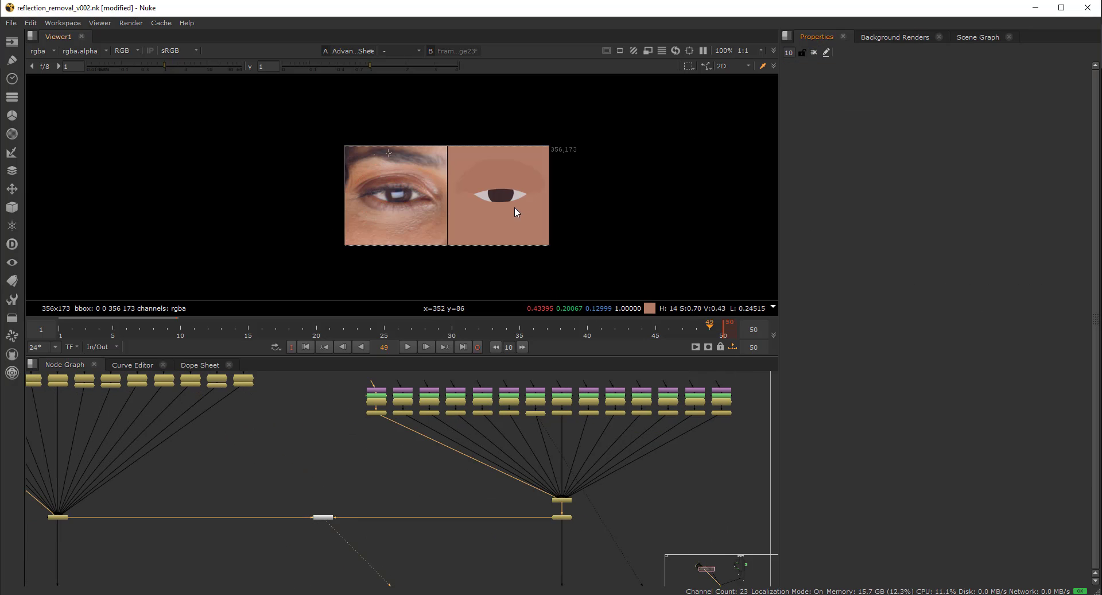
Step through the contact sheet from frame 1 to frame 7 to compare the paired eye images.
click(62, 334)
key(Right)
key(Right)
key(Right)
key(Right)
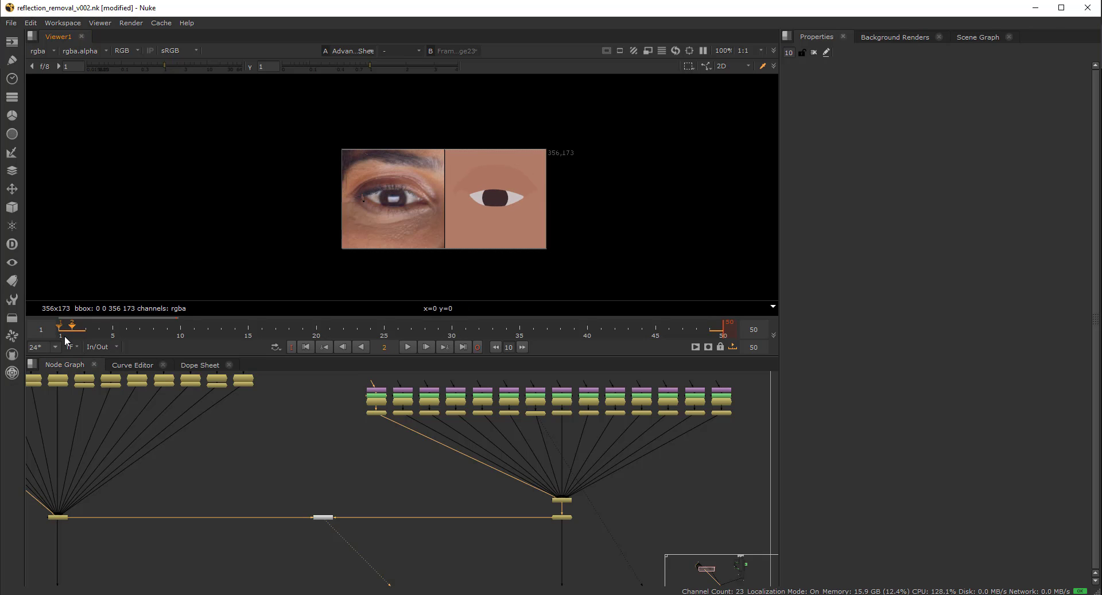
key(Right)
key(Right)
key(Right)
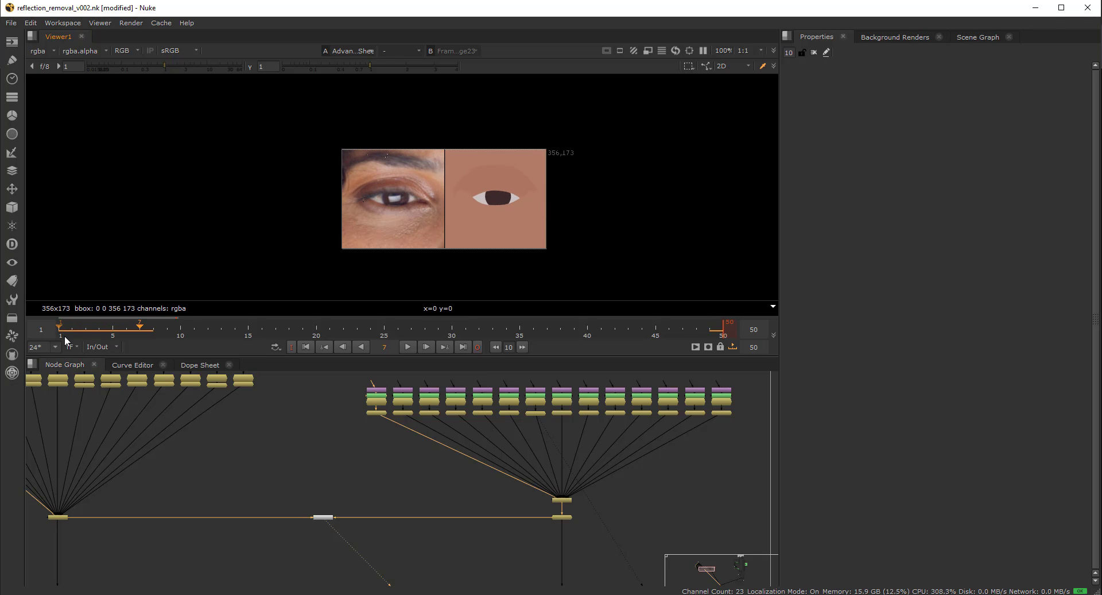
key(Left)
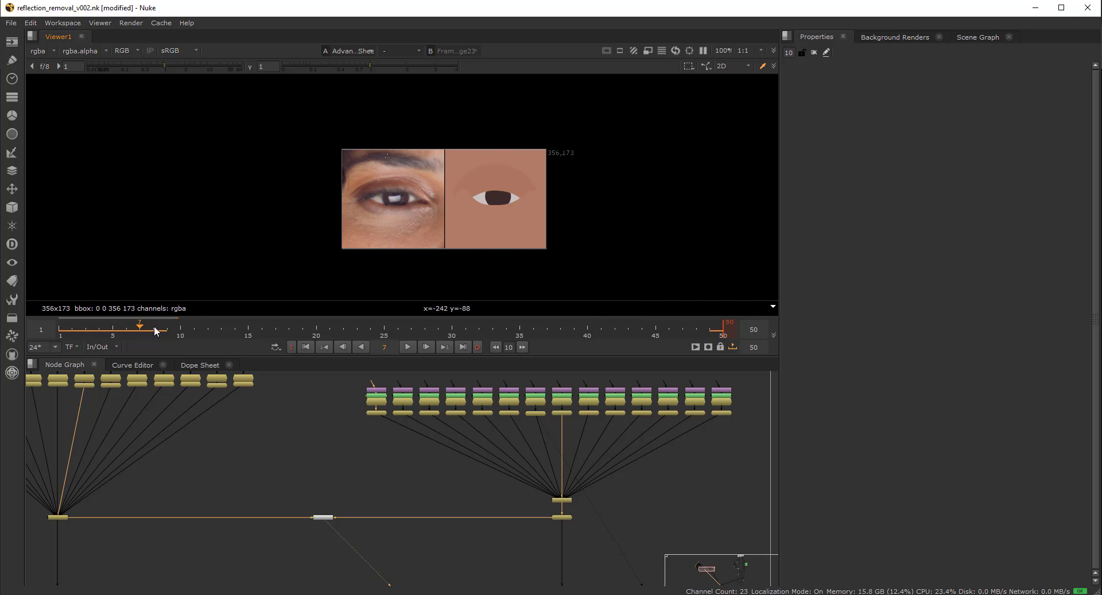
Return to frame 5 and mark sampling regions over the flat-colour roto eye half of the contact sheet.
drag(155, 330, 98, 333)
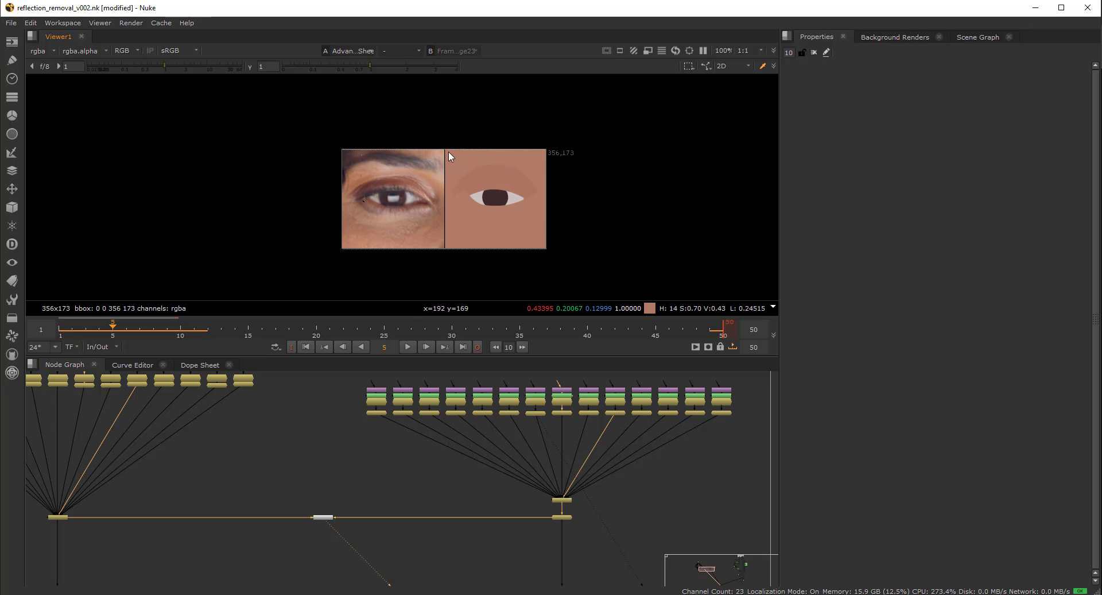
ctrl+shift+drag(448, 150, 475, 183)
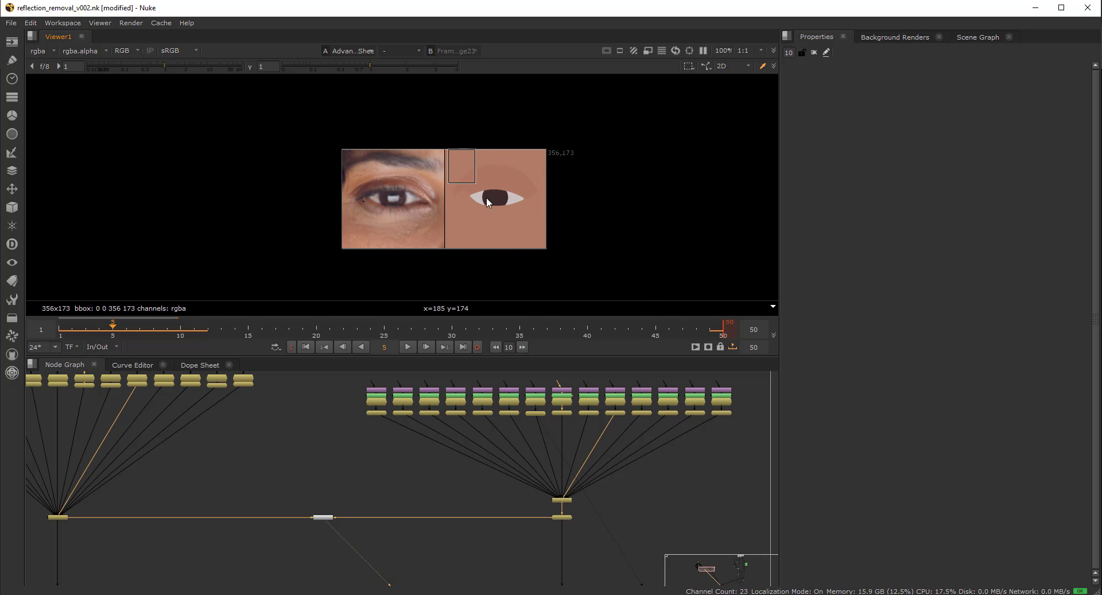
ctrl+shift+drag(529, 247, 543, 247)
Select the CopyCat node that takes the cropped eye and roto eye frame sets as its inputs.
scroll(522, 474, down, 5)
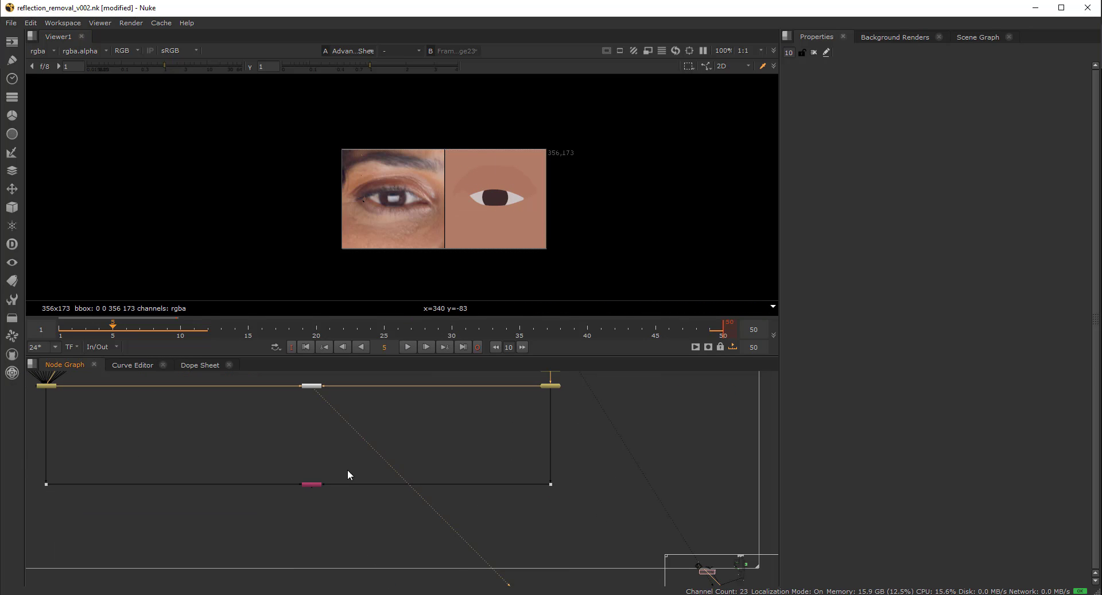
scroll(336, 492, up, 3)
drag(338, 439, 282, 497)
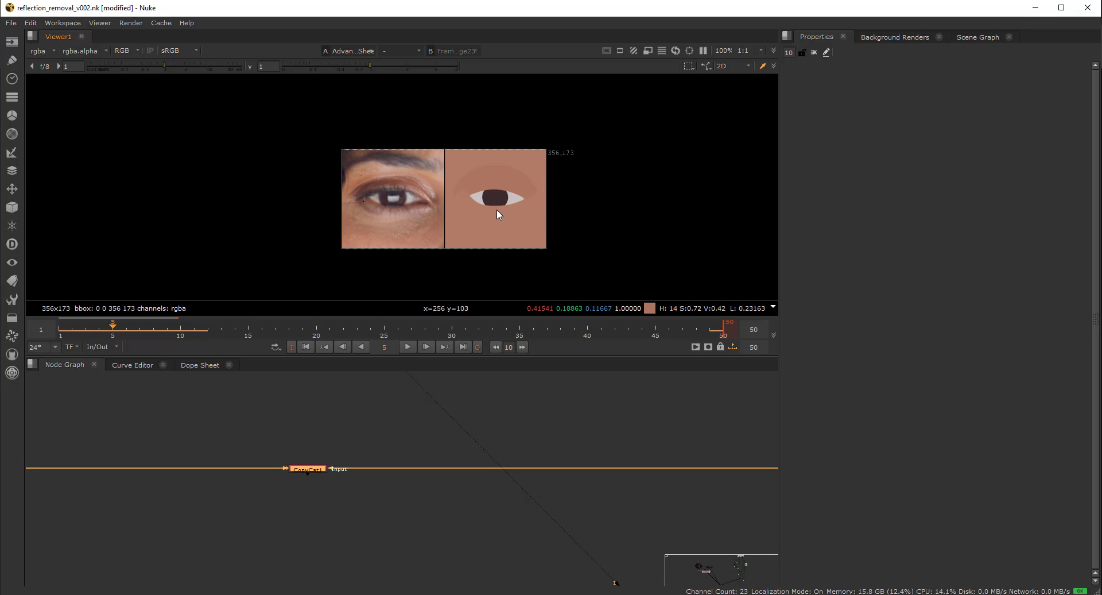
Duplicate the Crop, Roto and Inference1 nodes at the start of the eye patch branch beside Read1.
scroll(639, 512, down, 10)
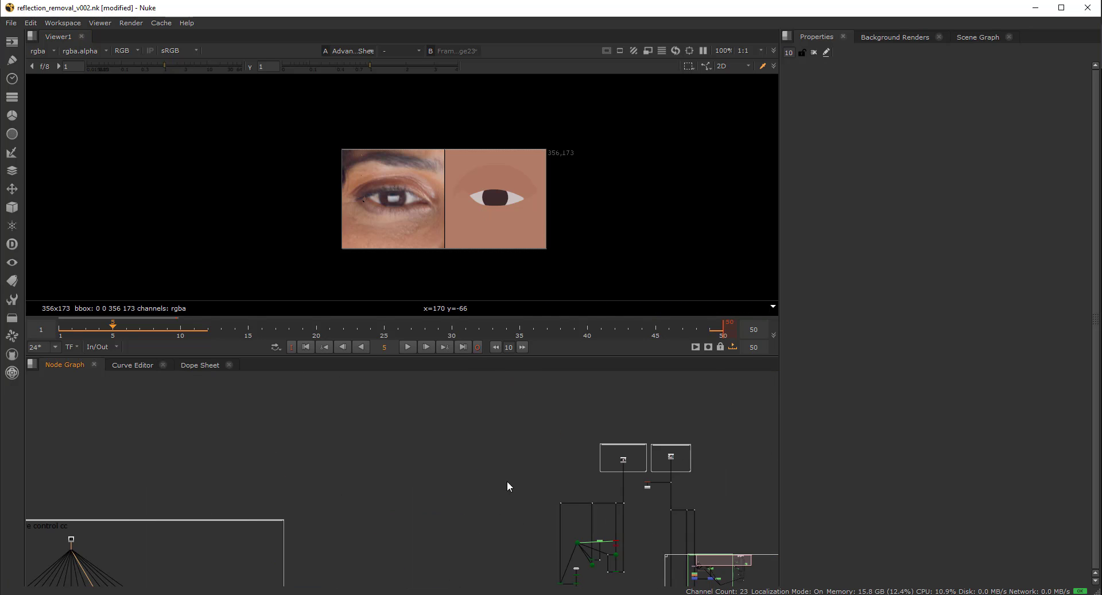
scroll(507, 487, up, 10)
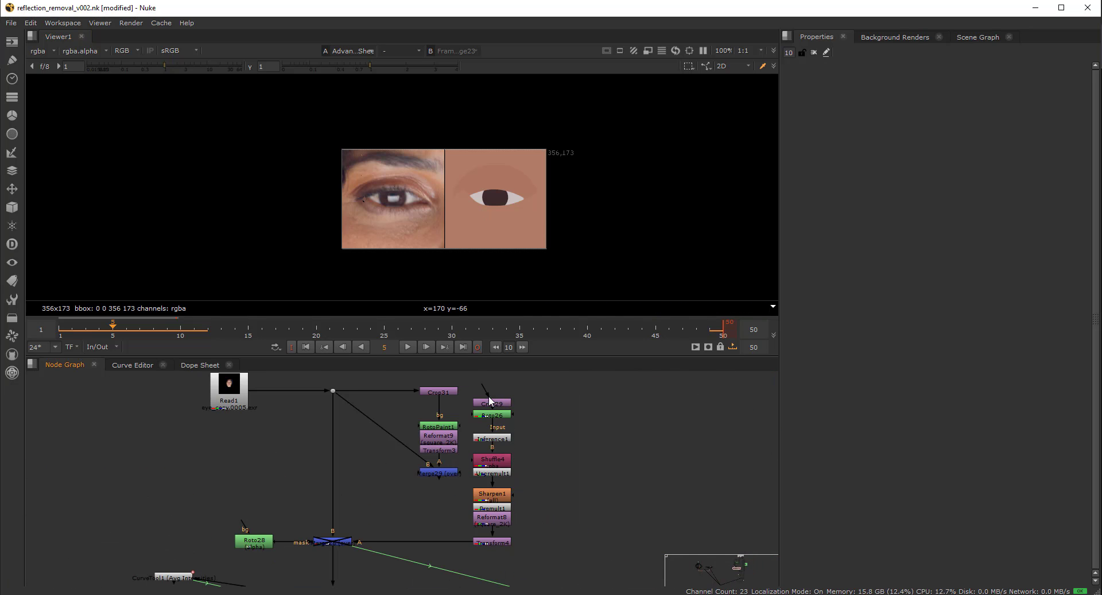
drag(470, 380, 530, 451)
key(ctrl+c)
key(ctrl+v)
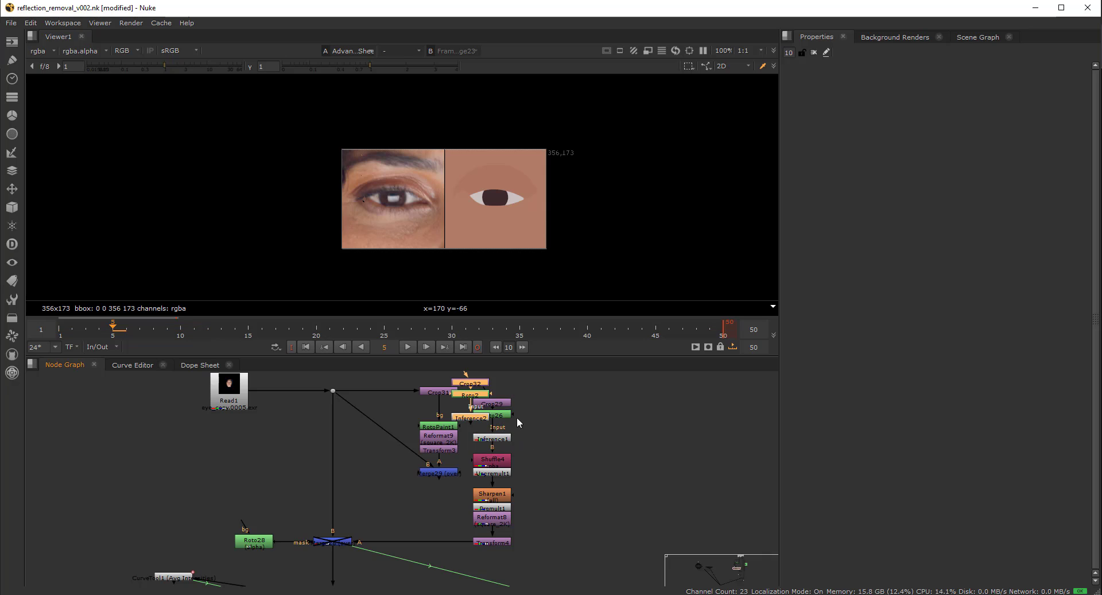
Move the duplicated Crop32, Roto2 and Inference2 nodes into an empty area of the node graph.
scroll(476, 404, down, 5)
middle_drag(305, 448, 594, 478)
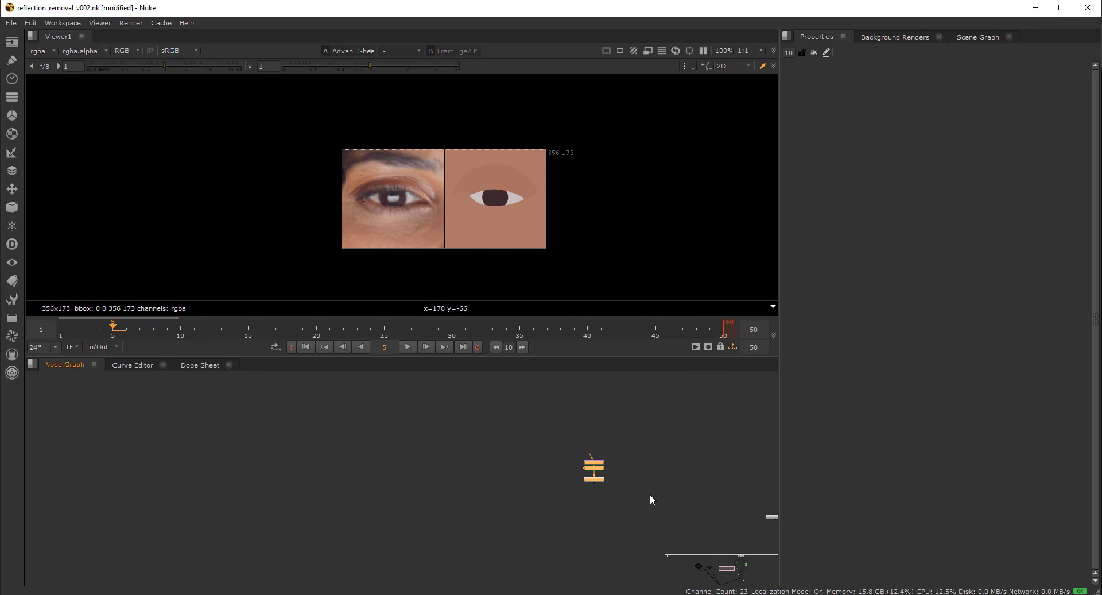
key(f)
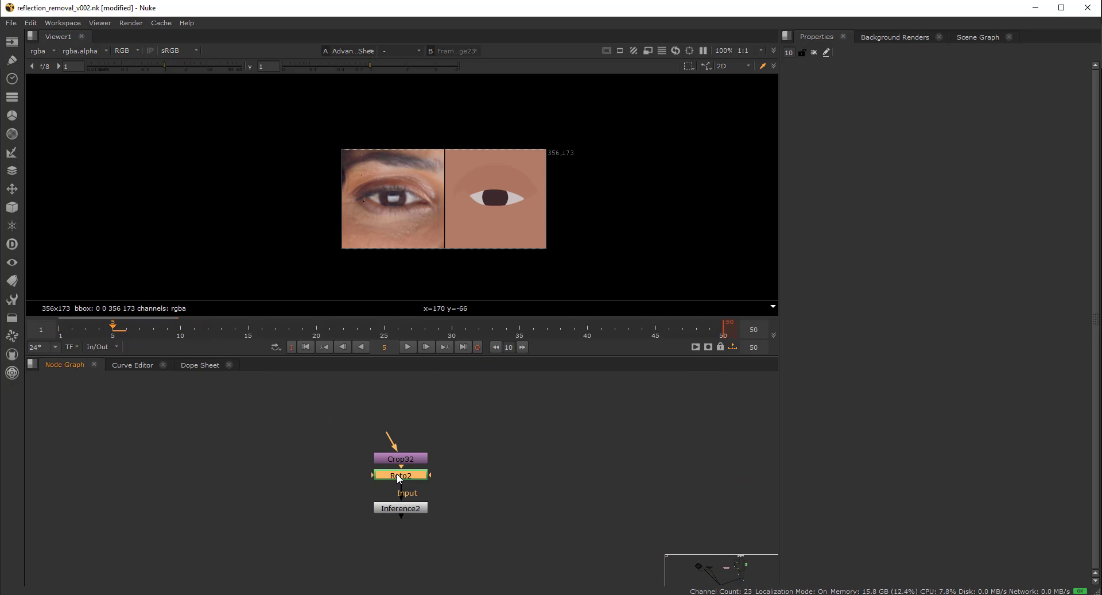
View the flat-colour Roto2 eye and the Inference2 output to compare them.
key(1)
scroll(456, 205, down, 2)
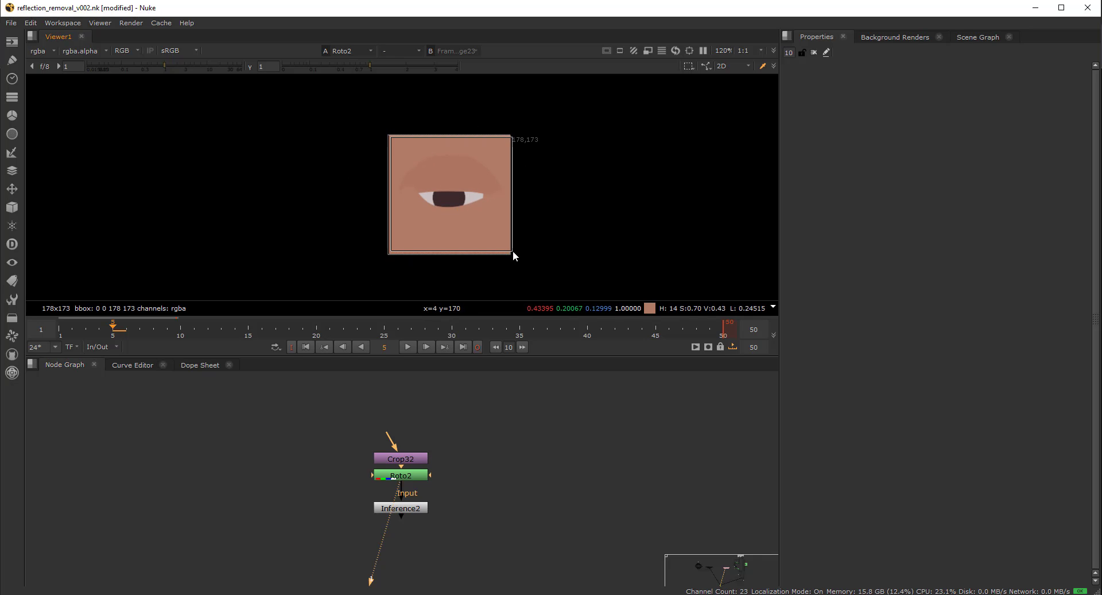
click(406, 507)
key(1)
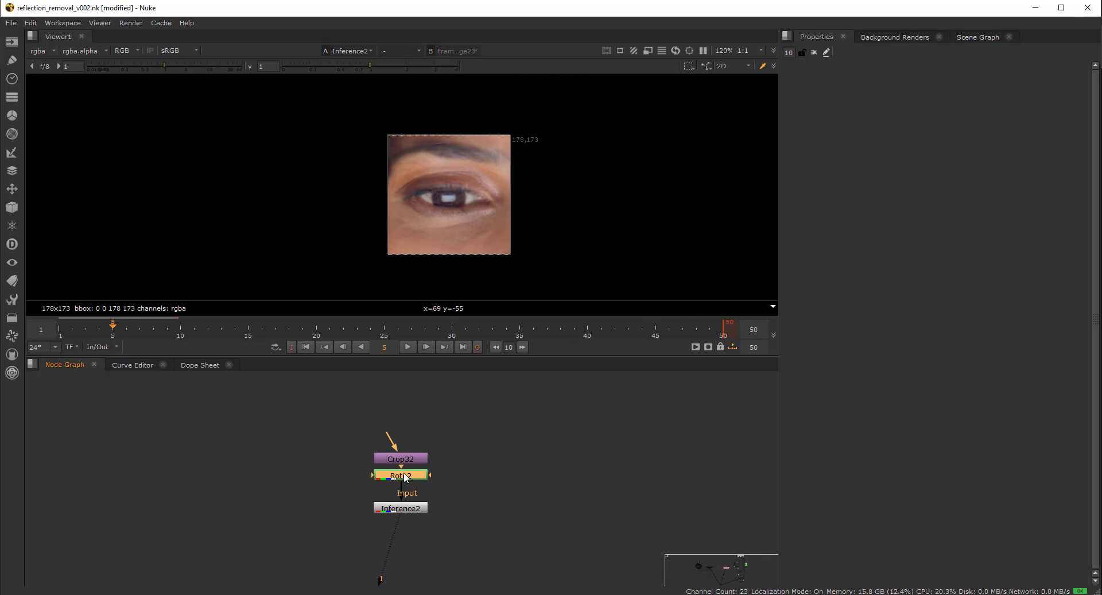
Open the Roto2 shapes over the Inference2 result, select the upper eyelid shape Bezier1 and go to frame 1.
double_click(405, 477)
scroll(450, 199, up, 2)
click(450, 201)
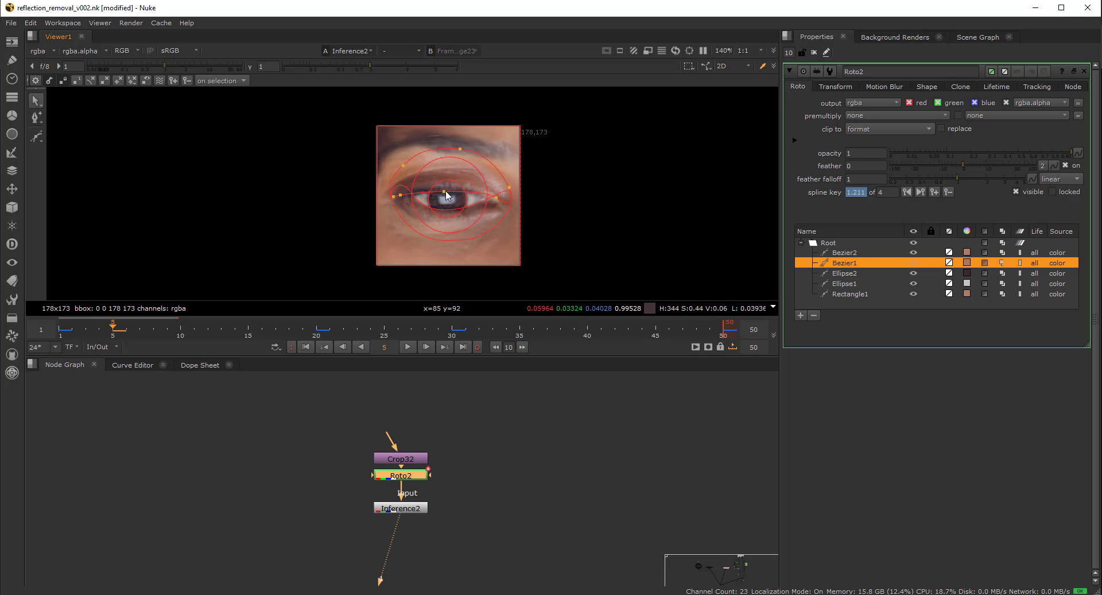
key(Left)
key(Left)
key(Left)
key(Left)
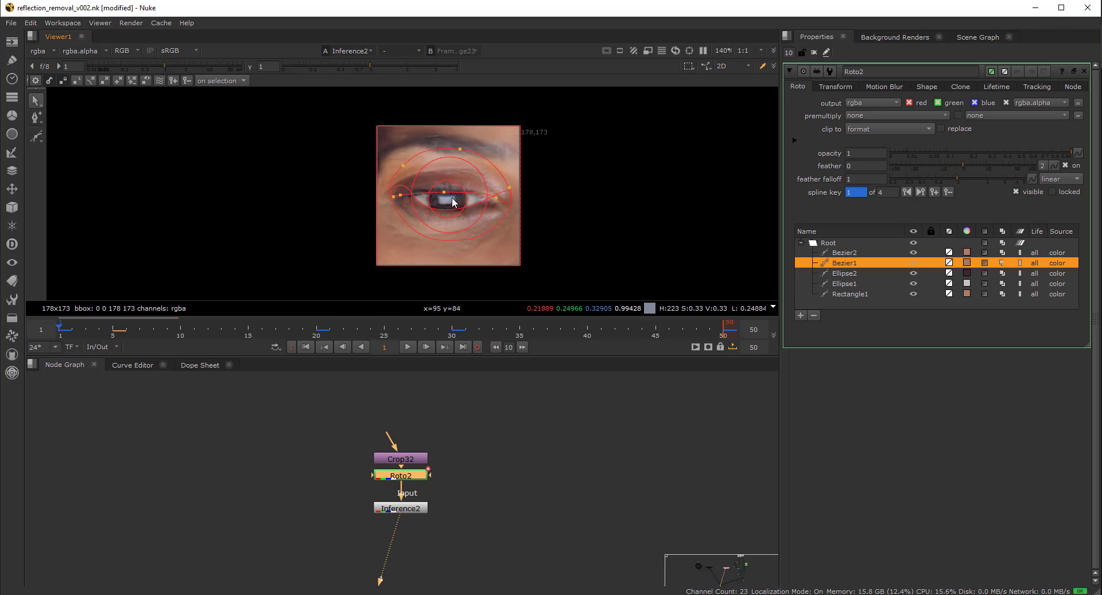
At frame 1, raise the upper eyelid point of Bezier1, adjust the lower lid Bezier2 and shift the pupil shape Ellipse2.
drag(444, 191, 444, 186)
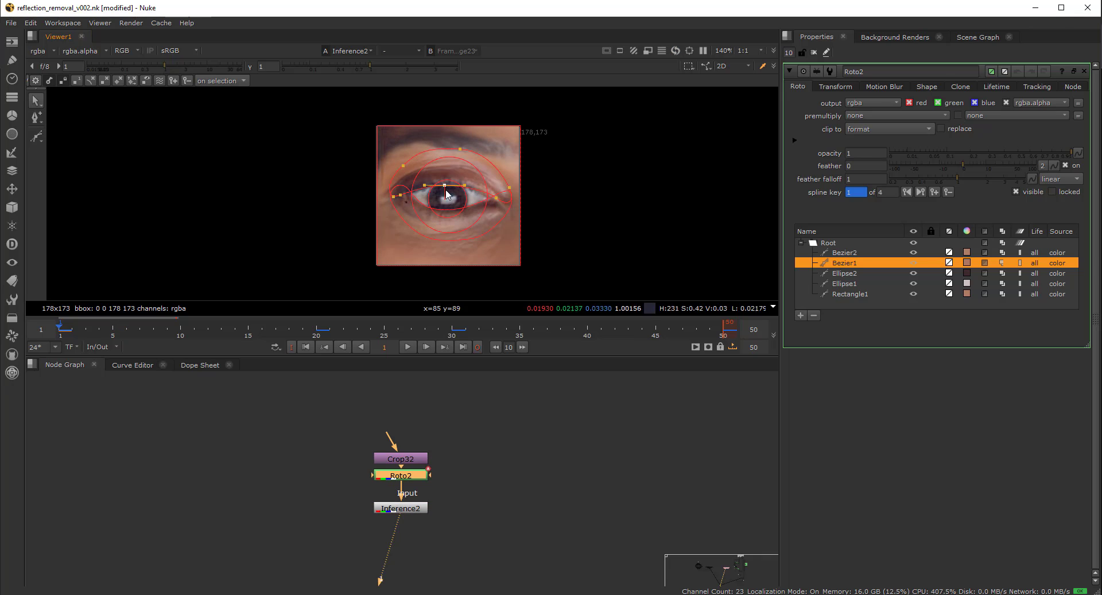
click(450, 209)
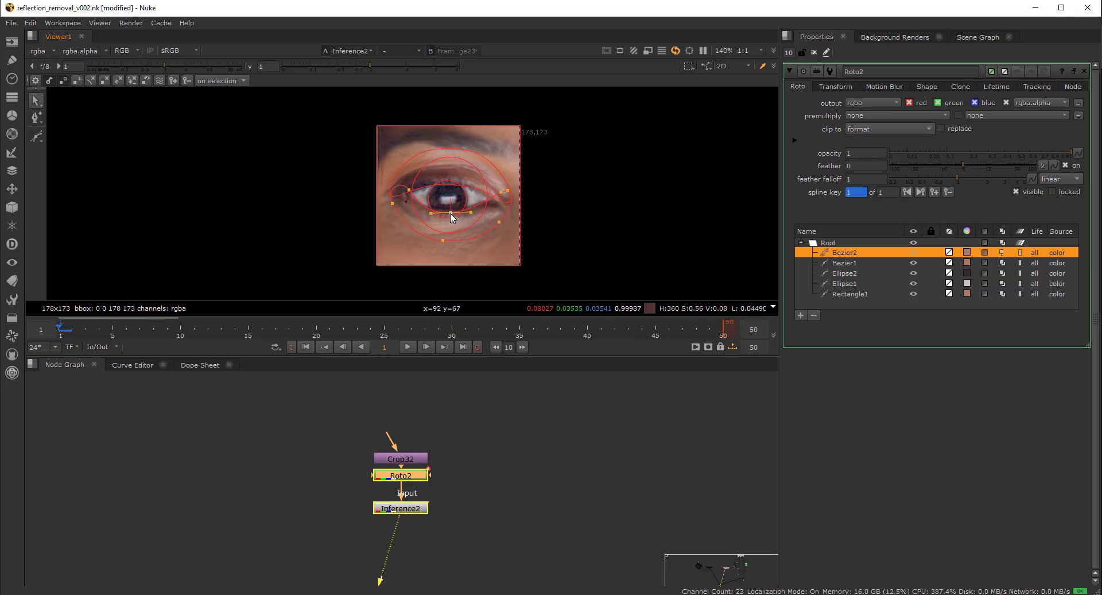
drag(450, 200, 444, 203)
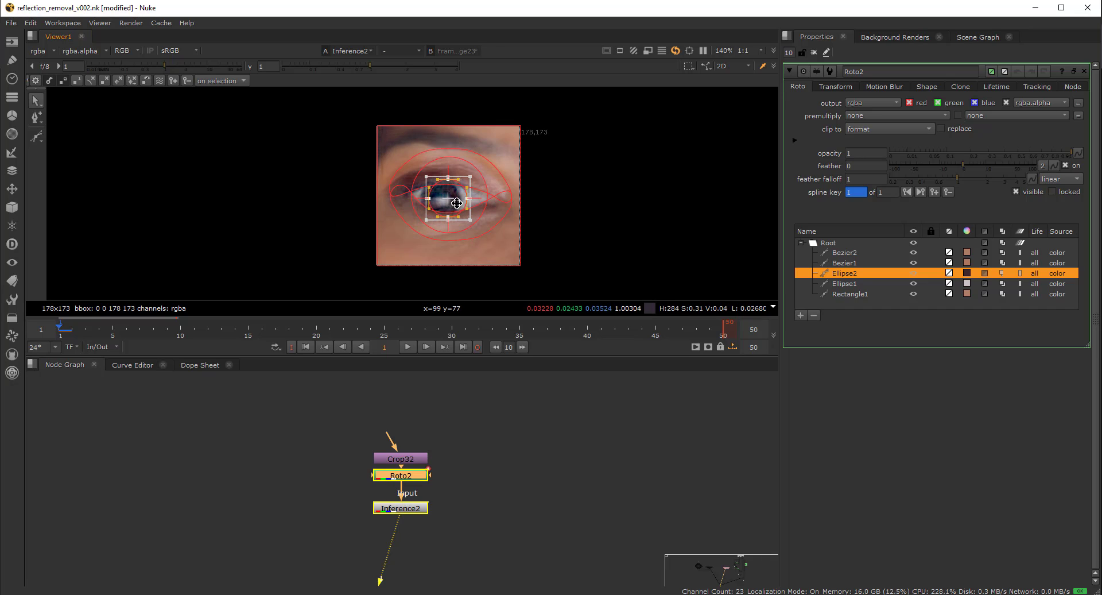
Hide the shape overlay, examine the Inference2 eye at frame 1 and scrub through to frame 41.
key(o)
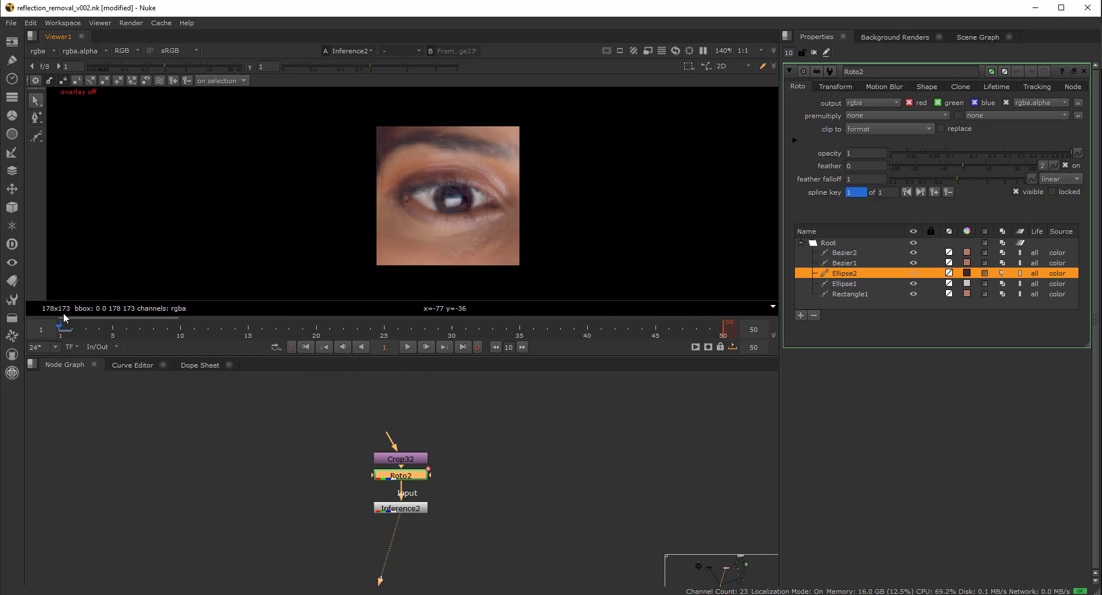
scroll(486, 202, up, 3)
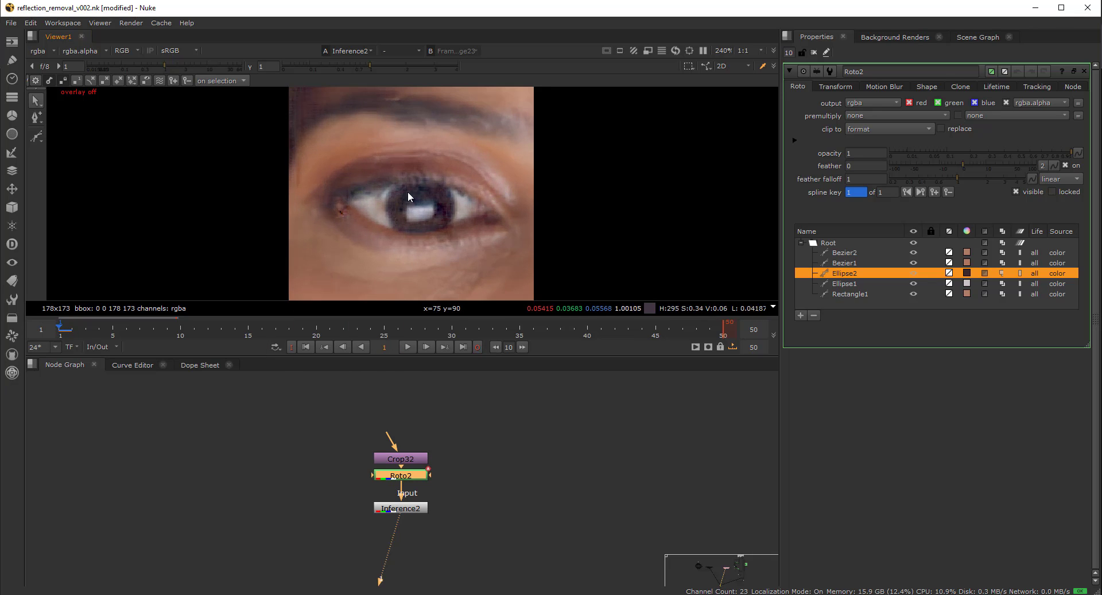
scroll(434, 205, down, 2)
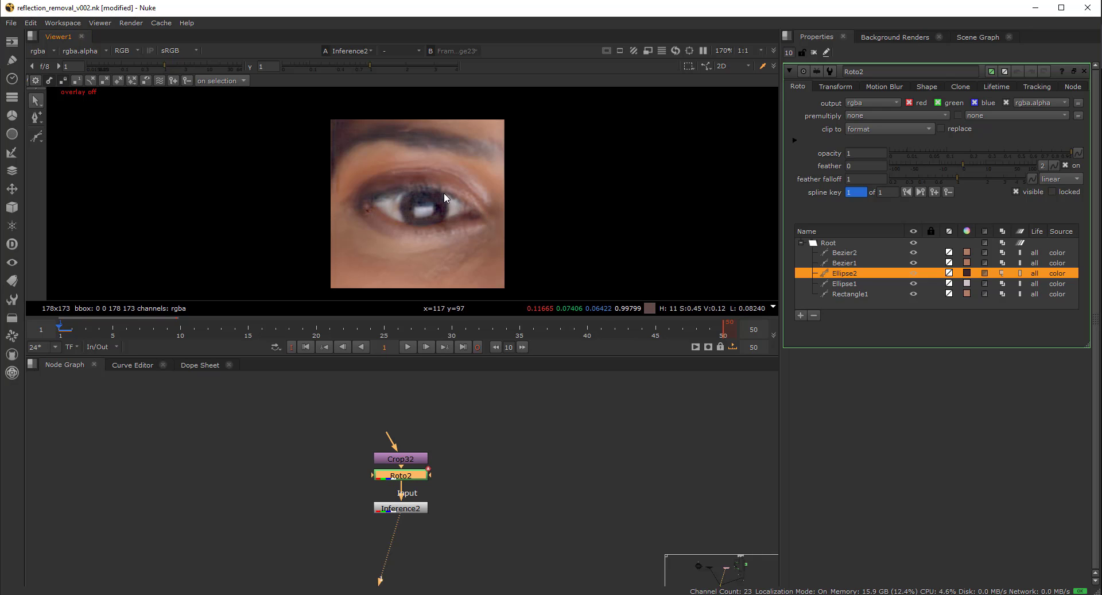
scroll(443, 192, down, 4)
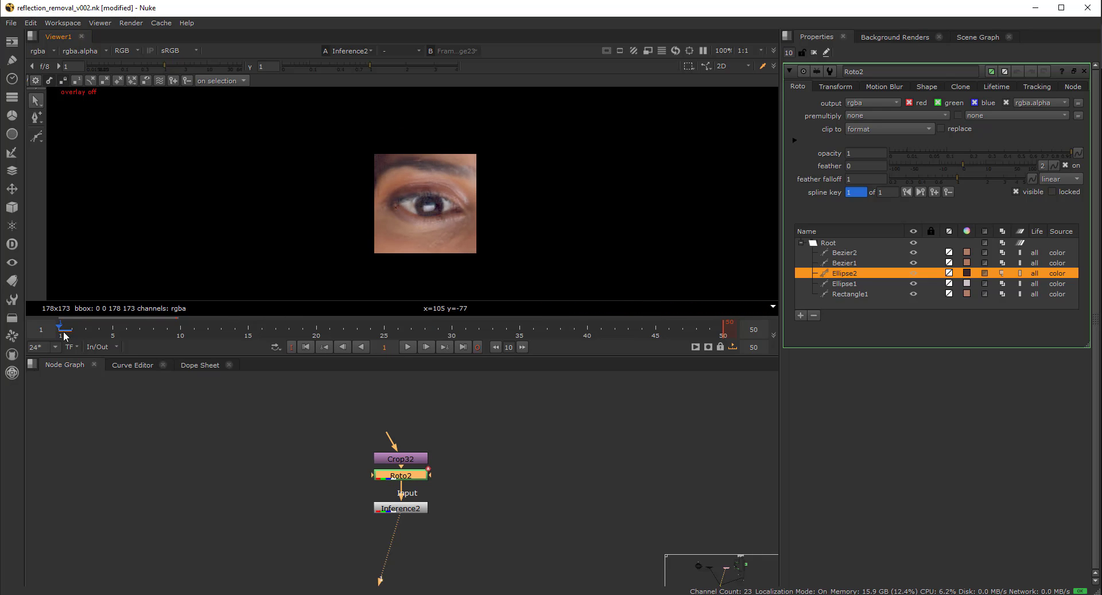
drag(154, 341, 601, 330)
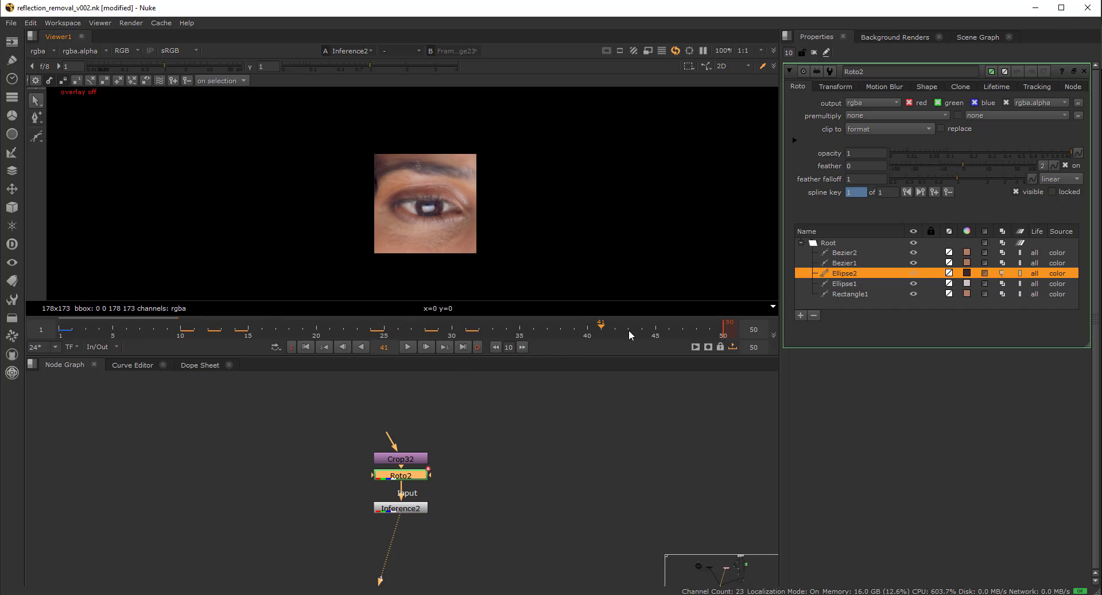
Show the shape overlay and lower Bezier1's upper eyelid point at frame 50 to close the eye, and hide the overlay.
key(o)
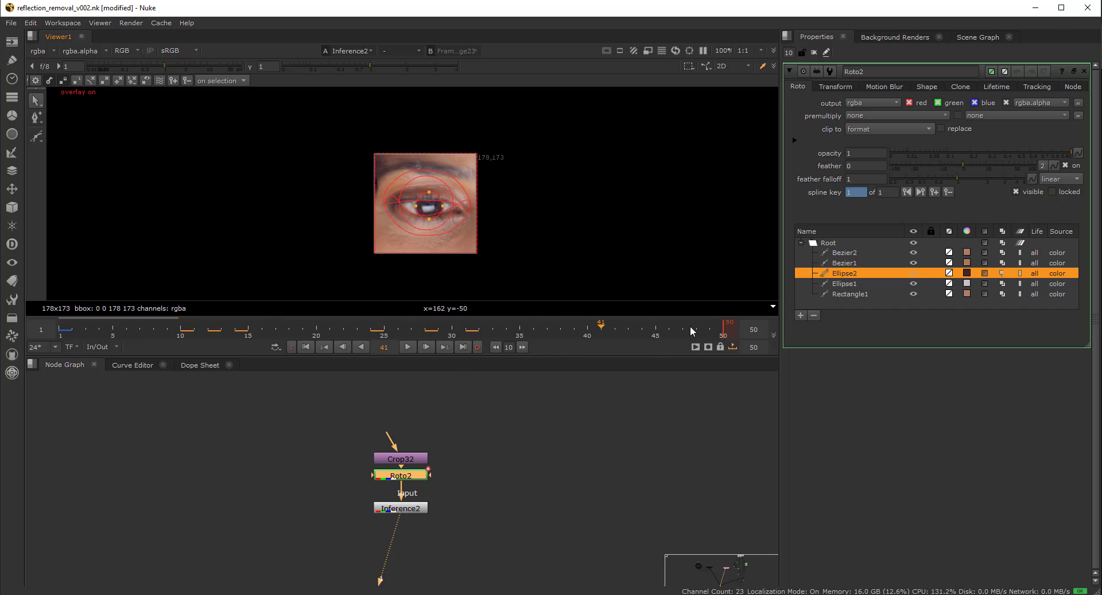
click(723, 328)
click(423, 202)
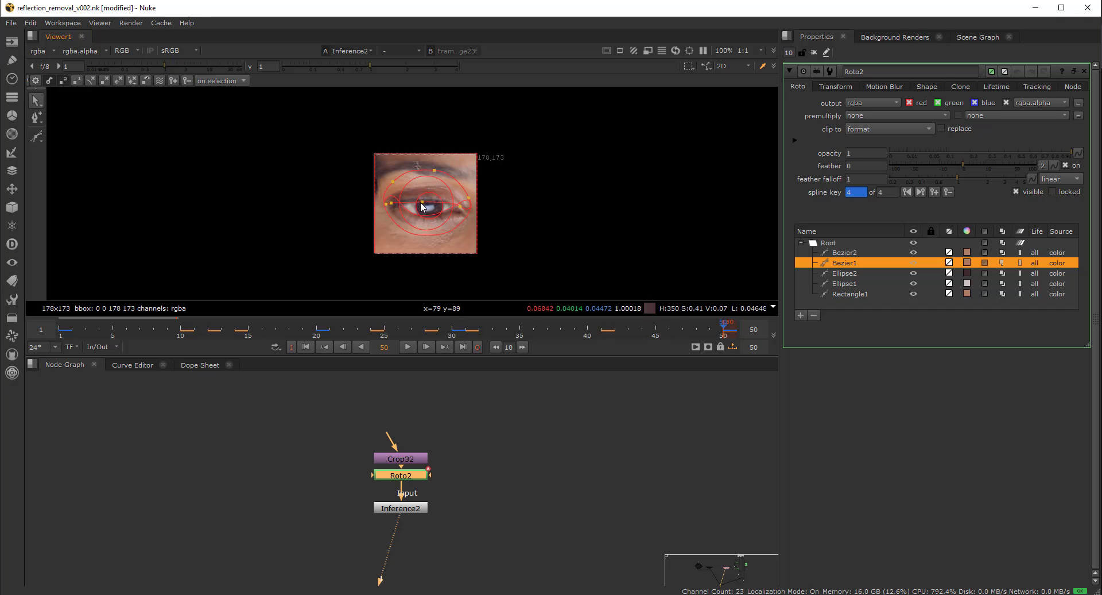
drag(422, 204, 422, 216)
key(o)
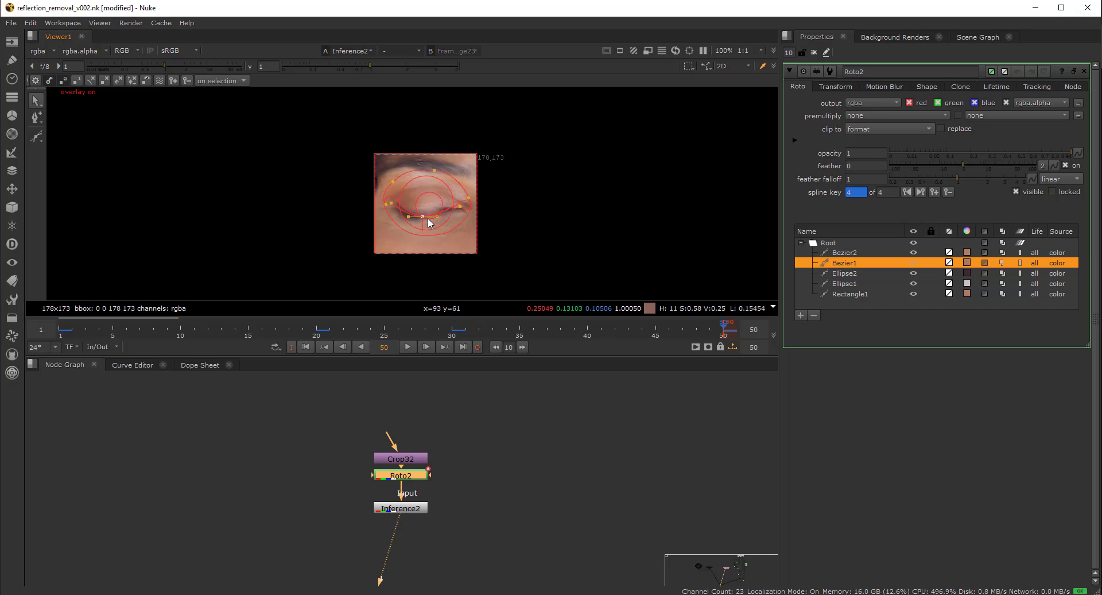
key(2)
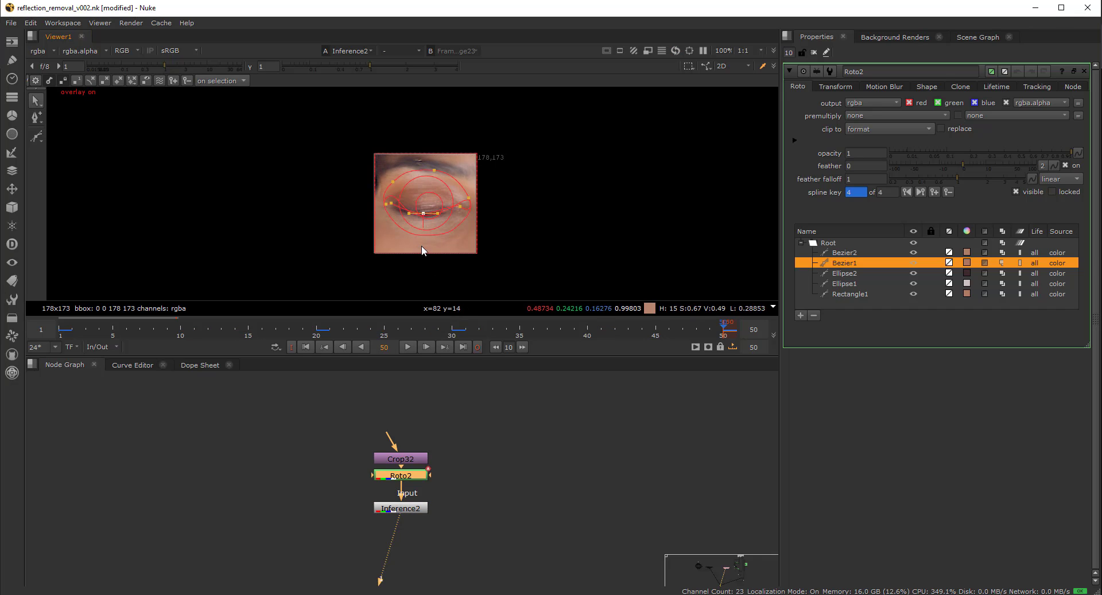
key(1)
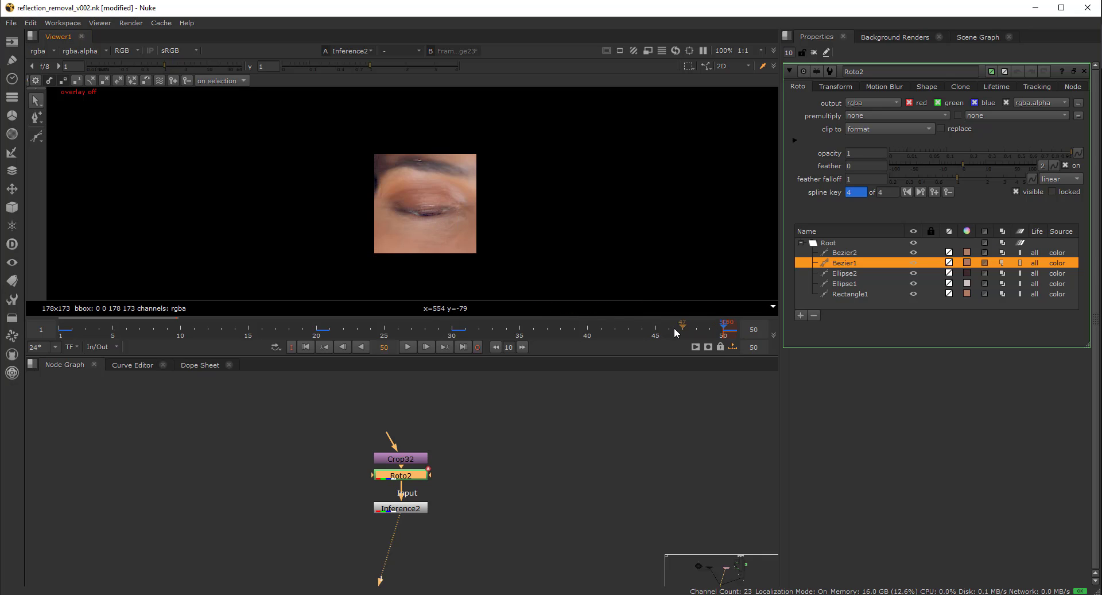
Scrub between about frames 30 and 50 to examine the generated eye's blink motion.
drag(676, 332, 492, 328)
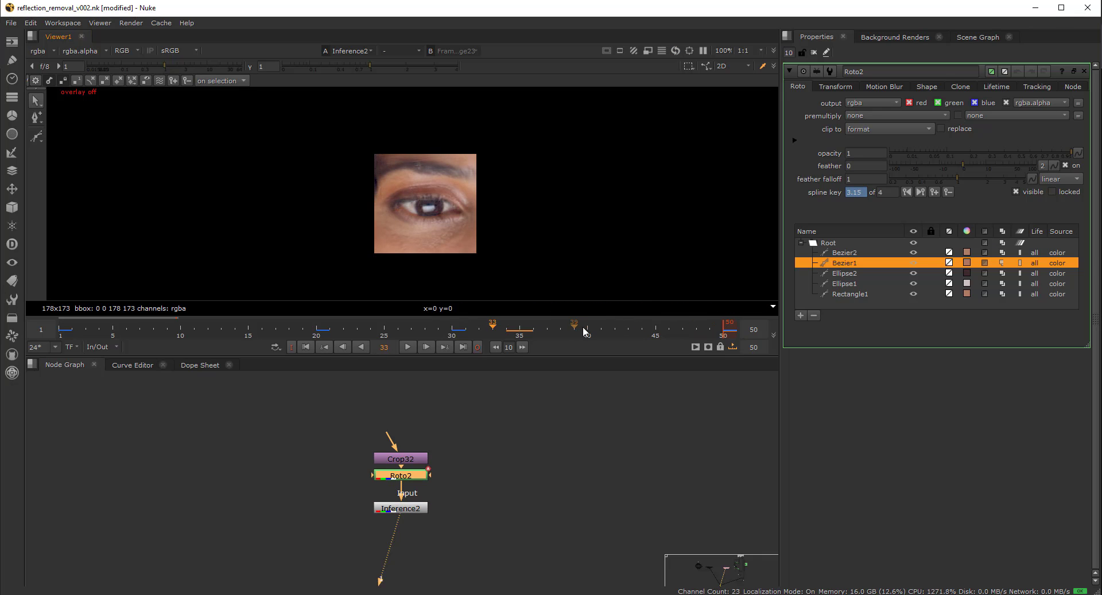
drag(585, 332, 520, 326)
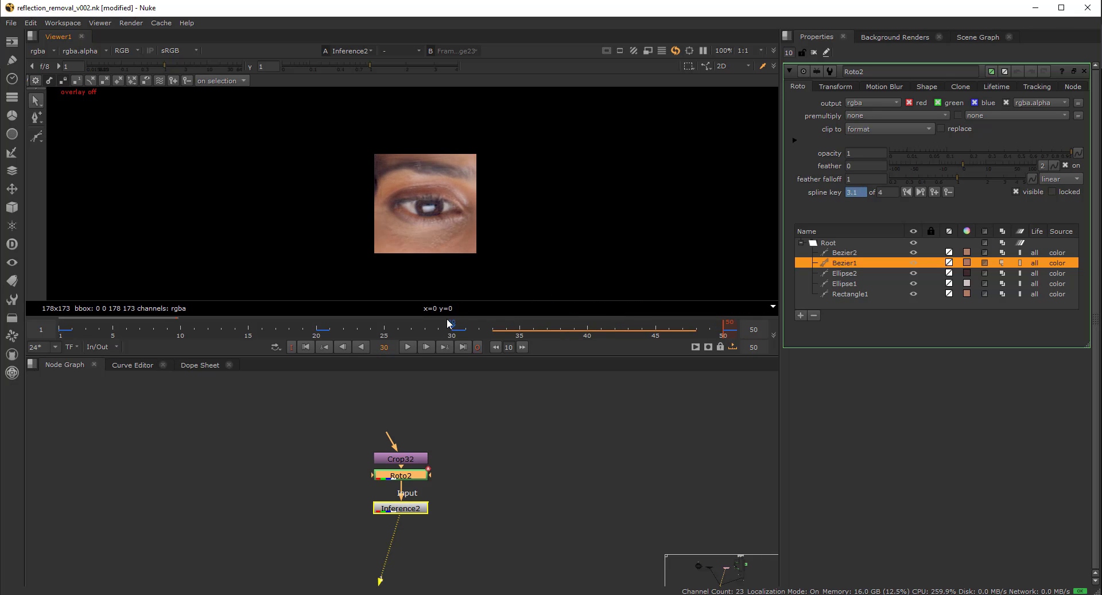
drag(449, 324, 480, 327)
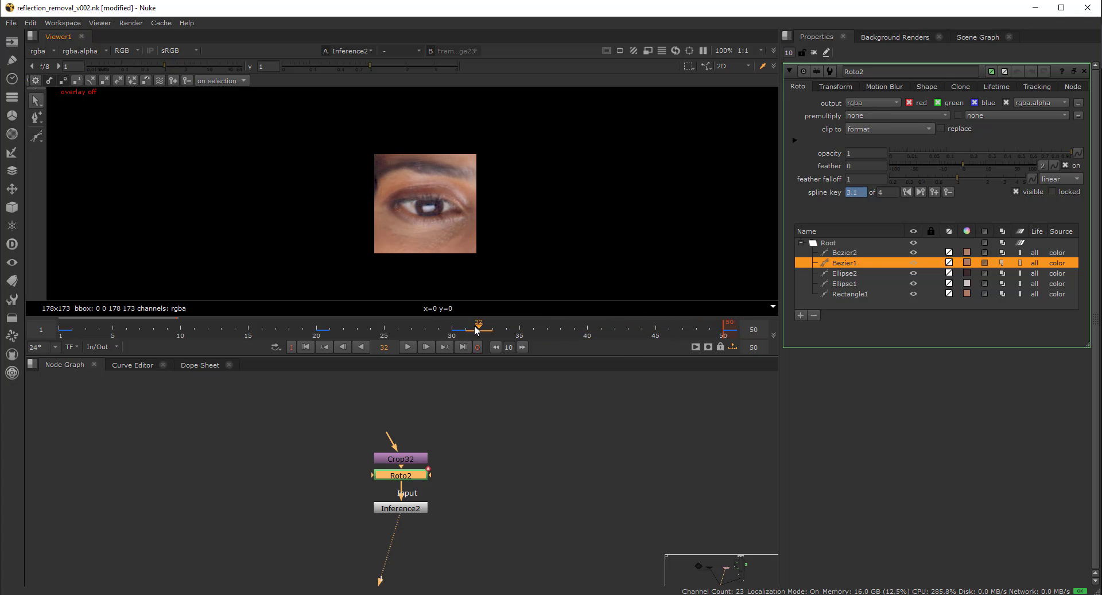
Select the cropped eye training nodes in the eye control cc backdrop and scrub the generated eye back to frame 30.
scroll(315, 467, down, 3)
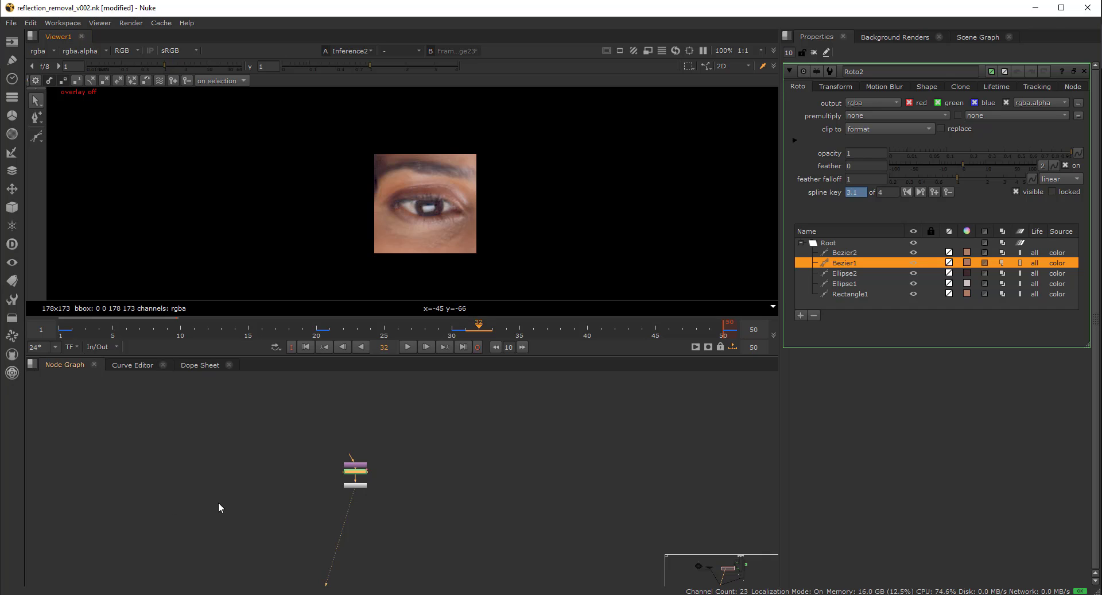
scroll(402, 480, down, 6)
middle_drag(439, 514, 532, 519)
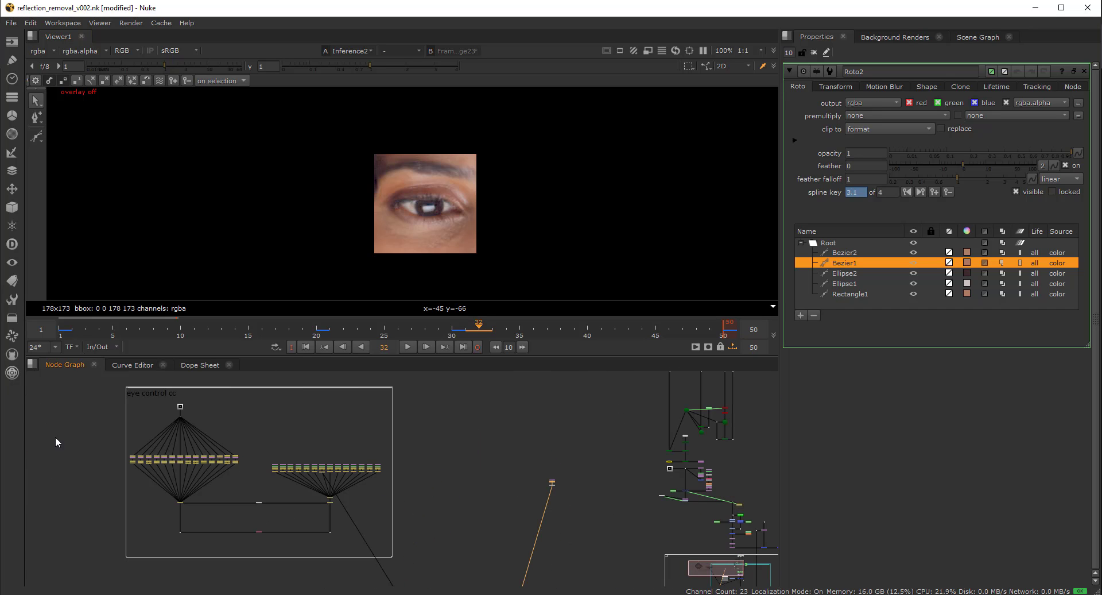
drag(67, 431, 276, 477)
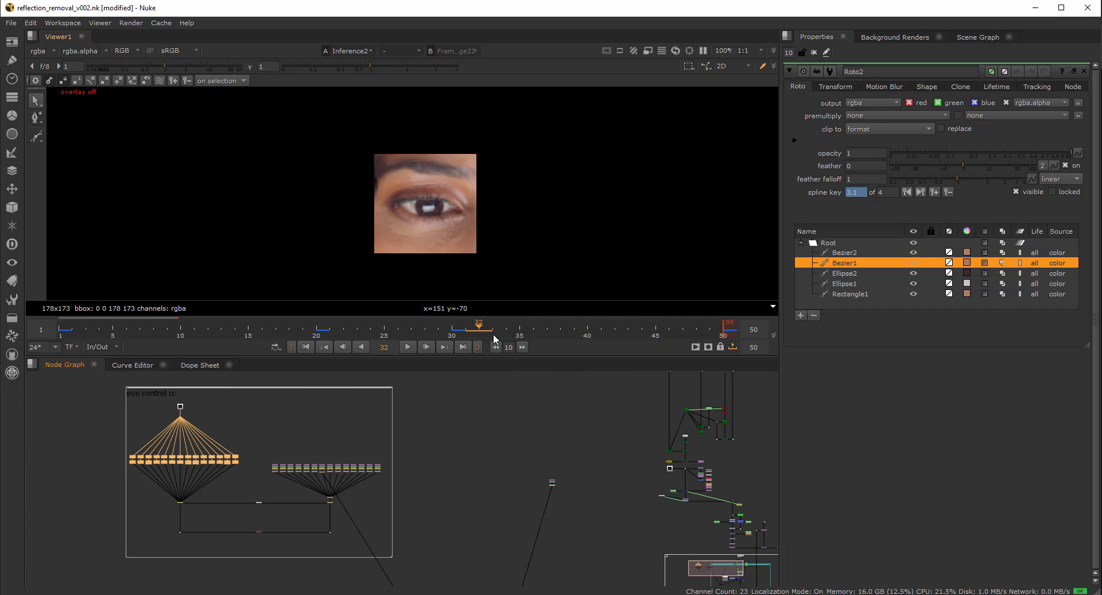
drag(494, 334, 422, 328)
Compare the Roto2 shapes with the Inference2 result at frame 30 and scrub on to frame 33 without the overlay.
scroll(568, 452, down, 1)
middle_drag(568, 452, 466, 405)
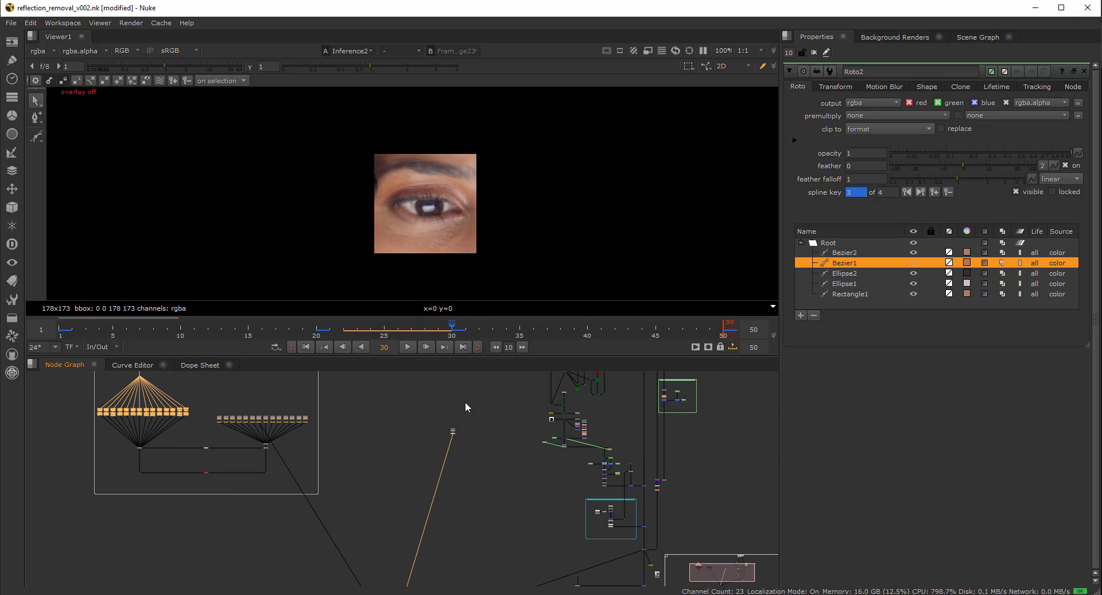
scroll(453, 396, up, 13)
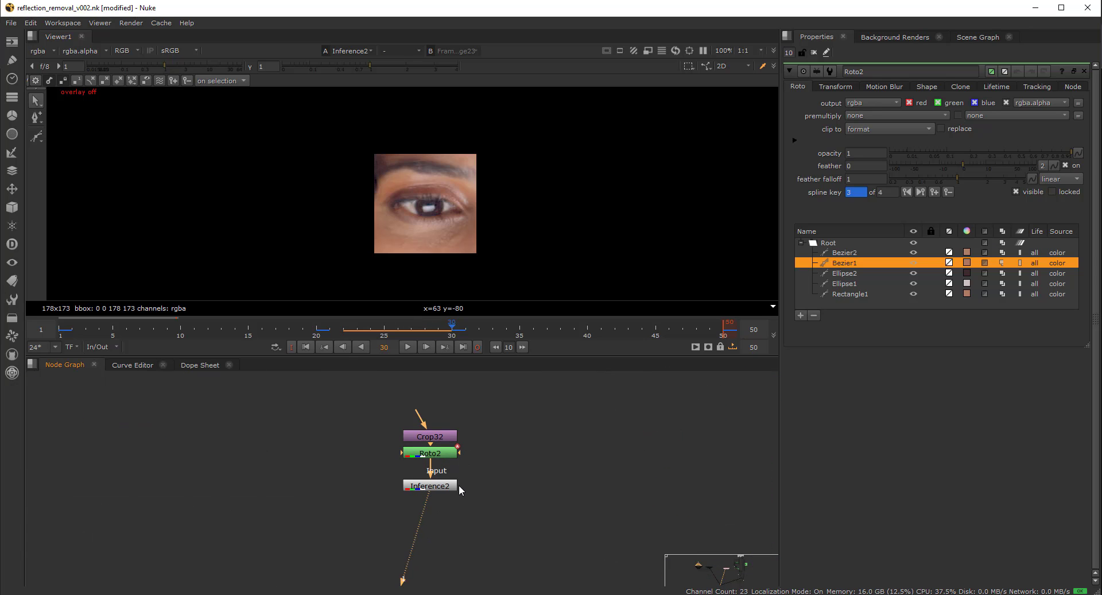
key(1)
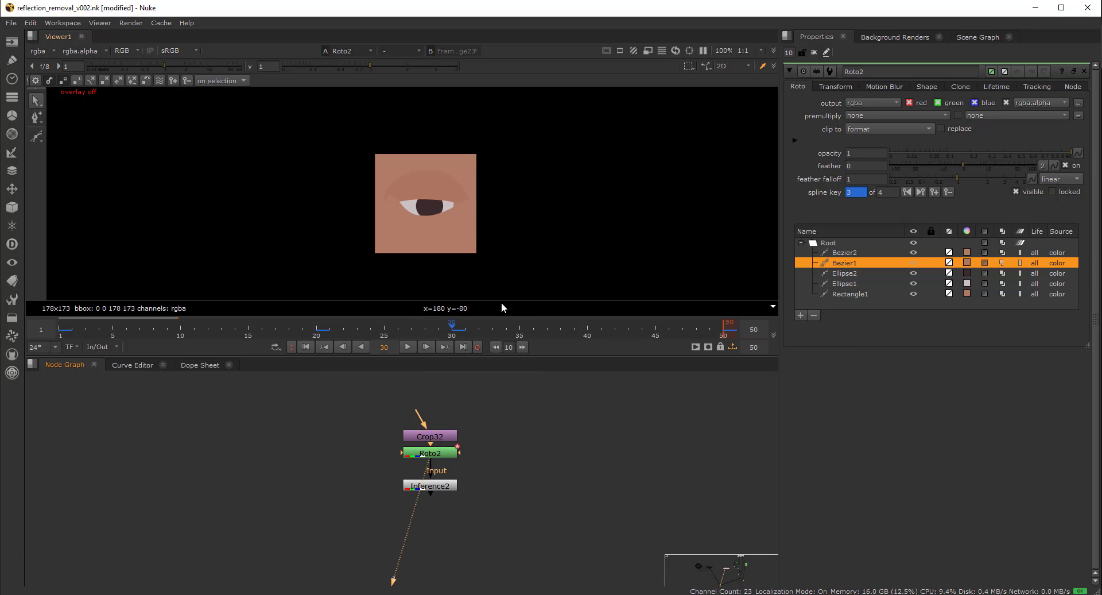
key(o)
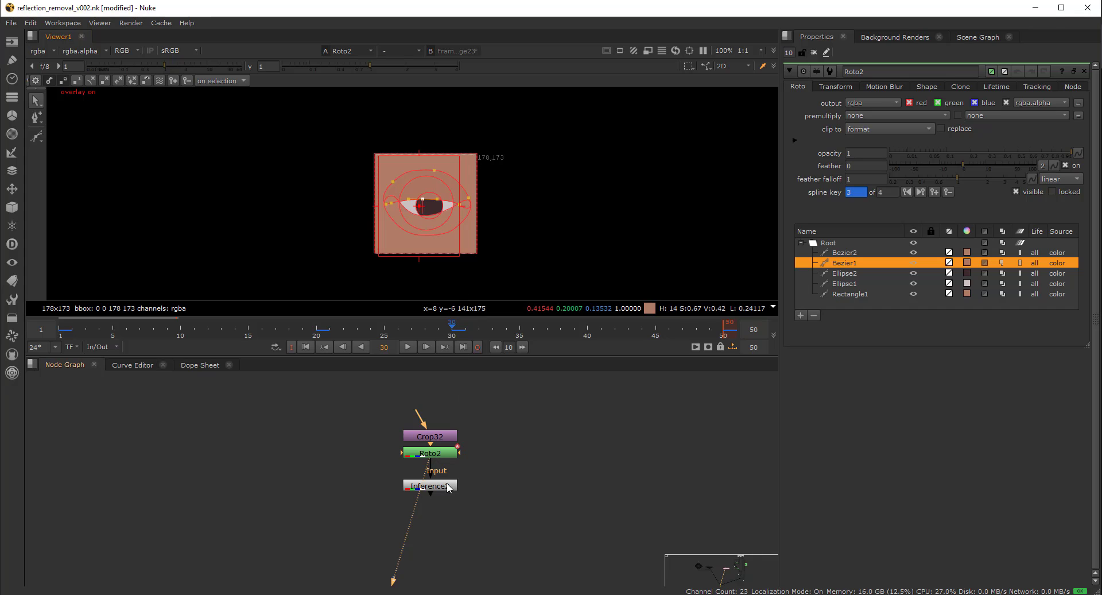
key(1)
key(o)
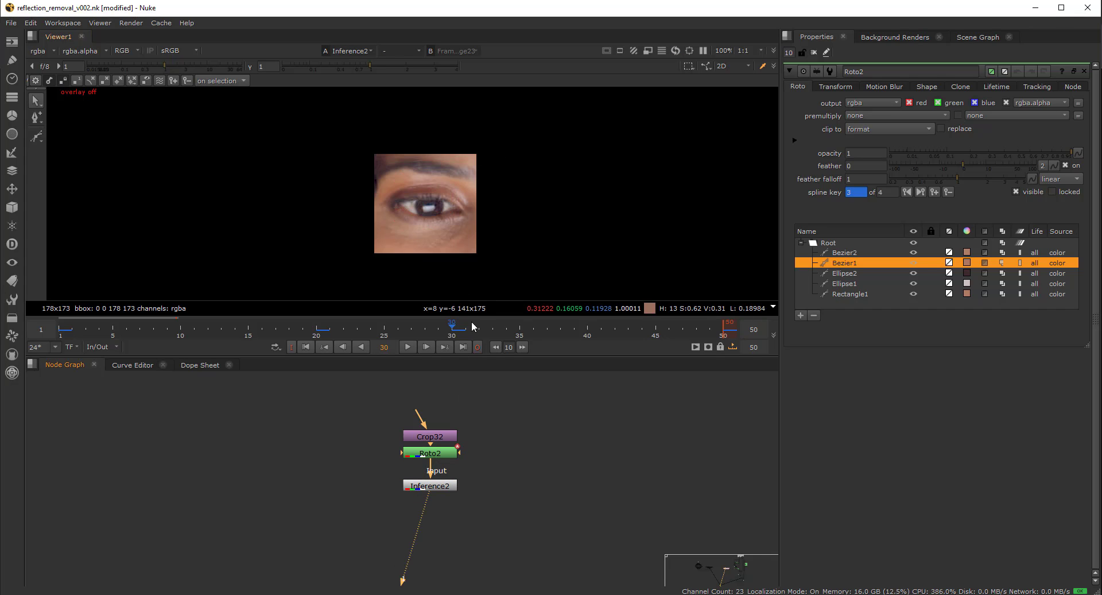
drag(472, 326, 491, 341)
Review the eye control cc group and display the Read1 face source in the viewer.
scroll(528, 513, down, 6)
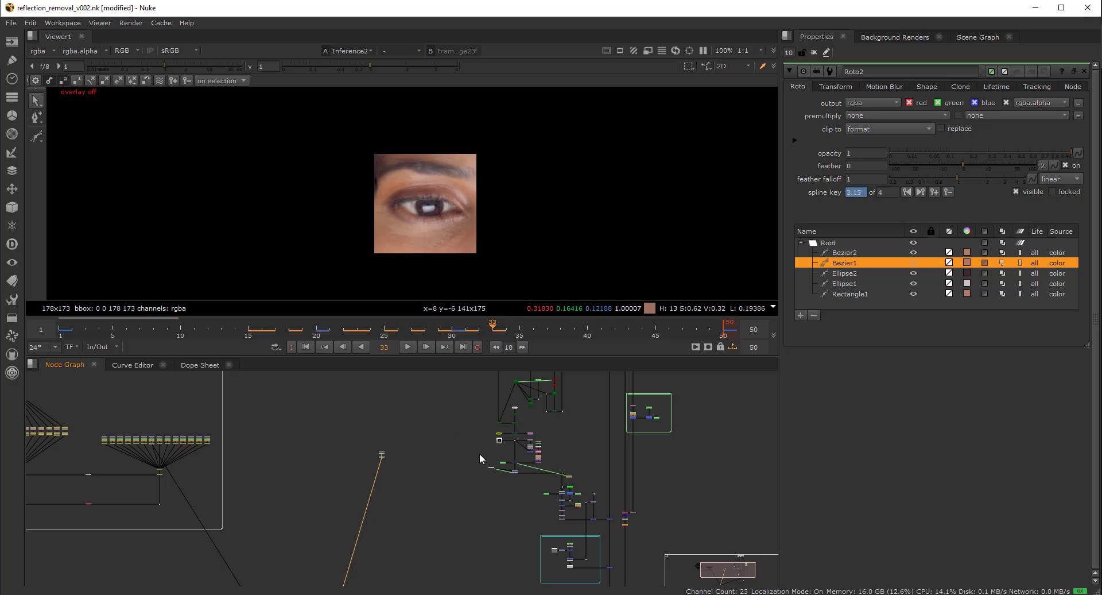
middle_drag(425, 464, 515, 485)
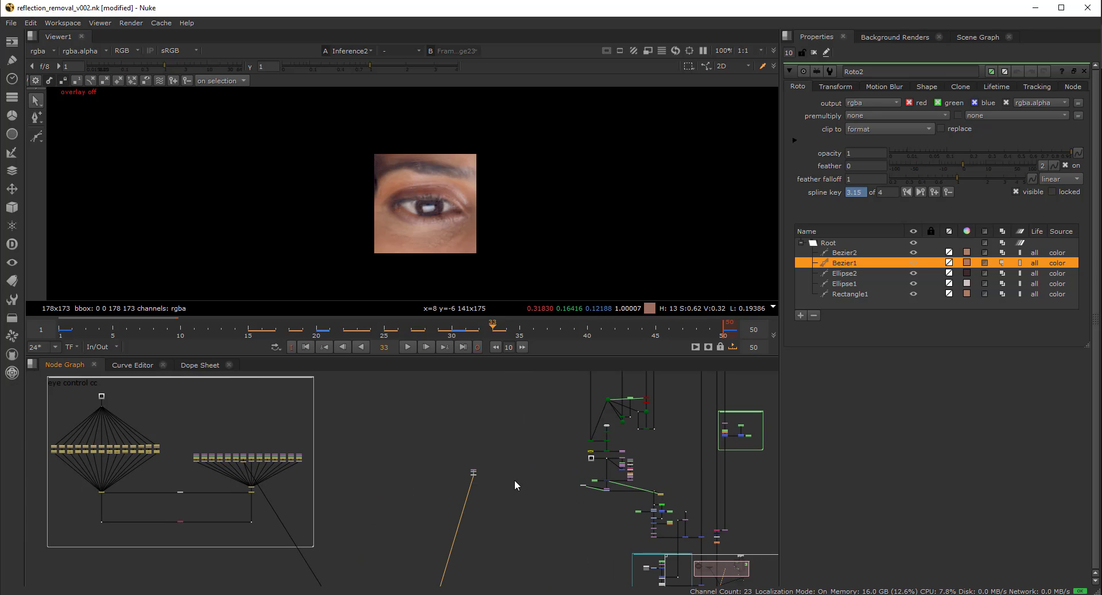
middle_drag(201, 419, 233, 431)
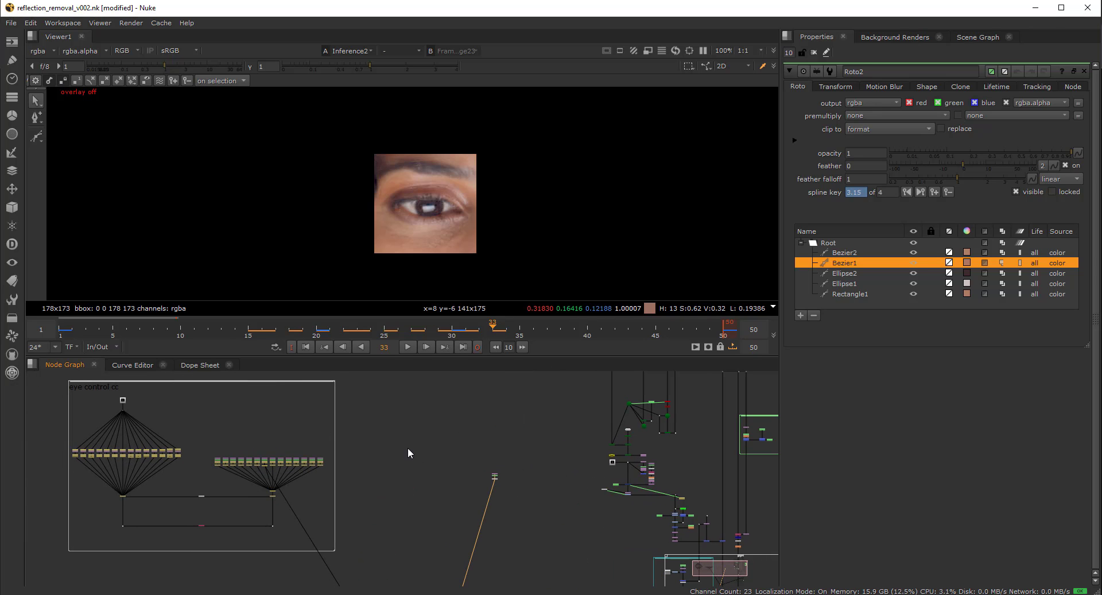
scroll(624, 487, up, 6)
middle_drag(635, 480, 599, 496)
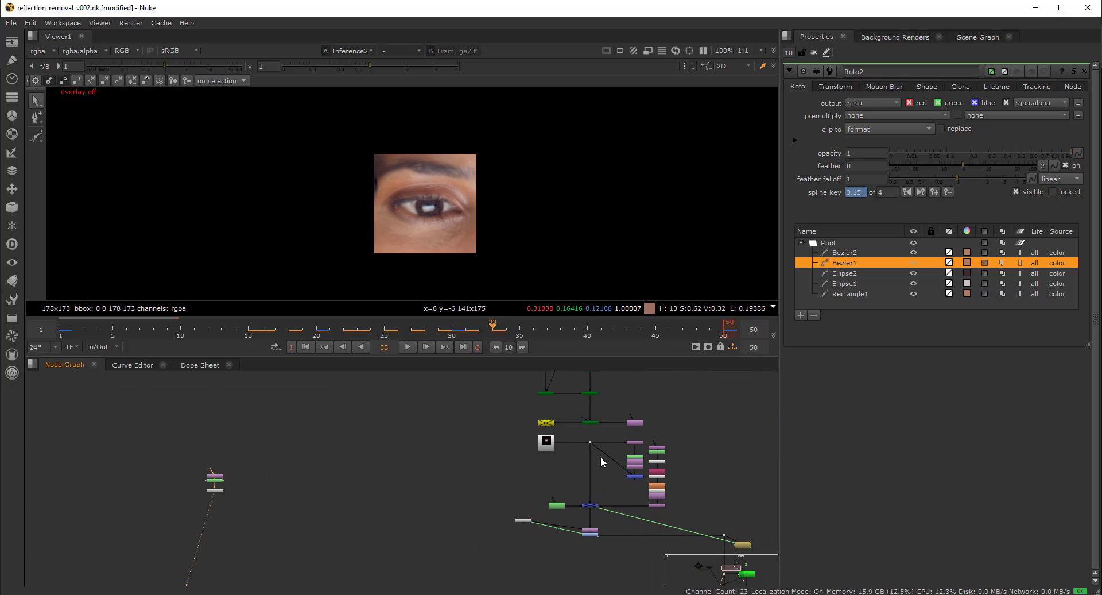
click(551, 441)
key(1)
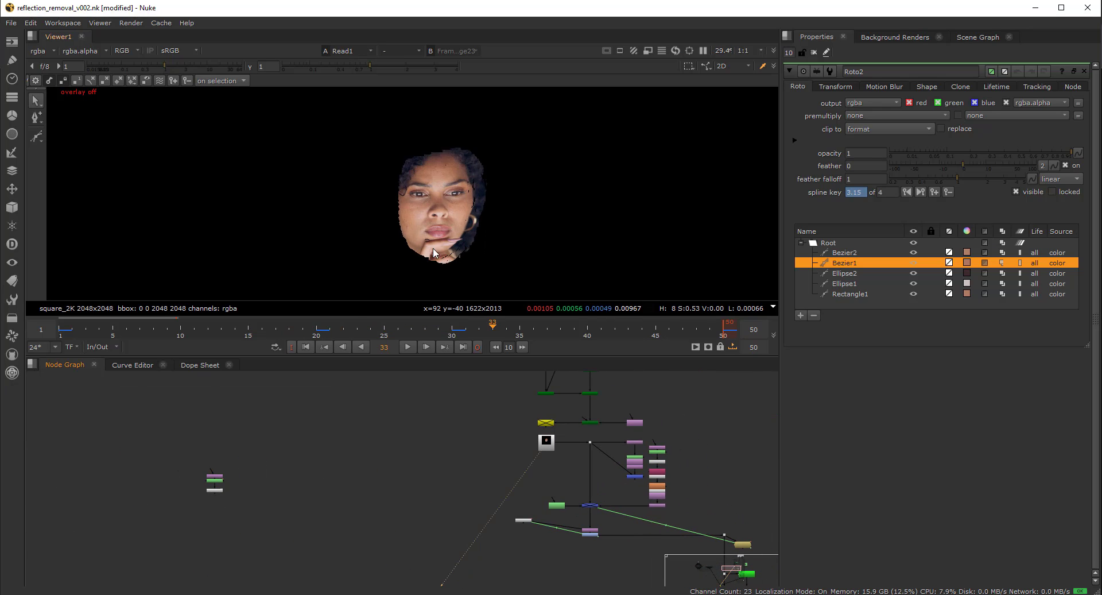
Scrub the Read1 face source back to frame 20 and on to frame 26 to examine its eyes up close.
scroll(432, 218, up, 5)
middle_drag(478, 120, 470, 177)
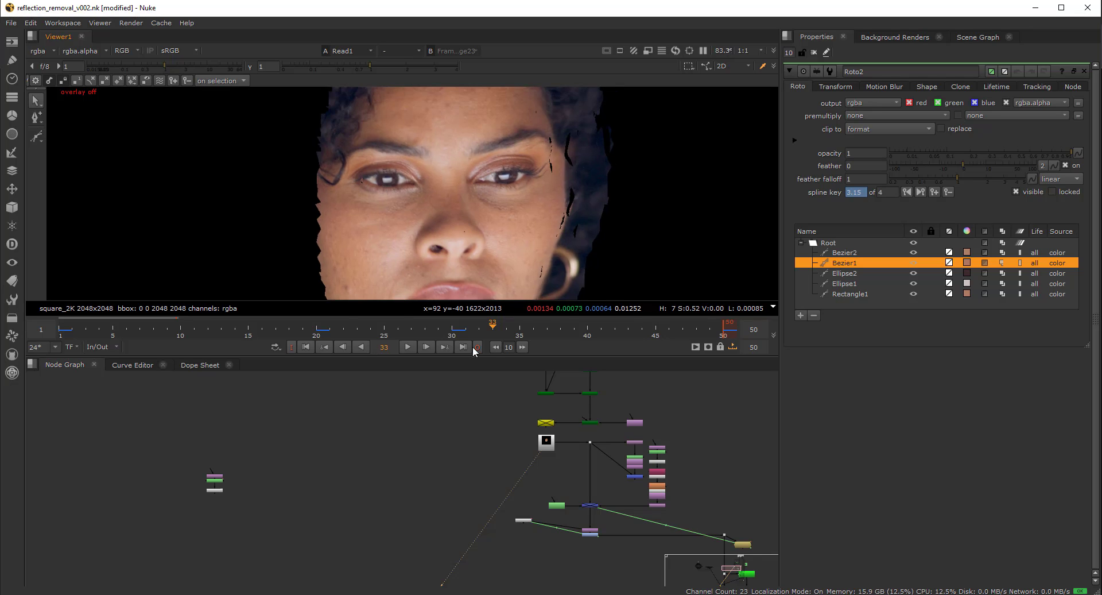
drag(493, 327, 316, 327)
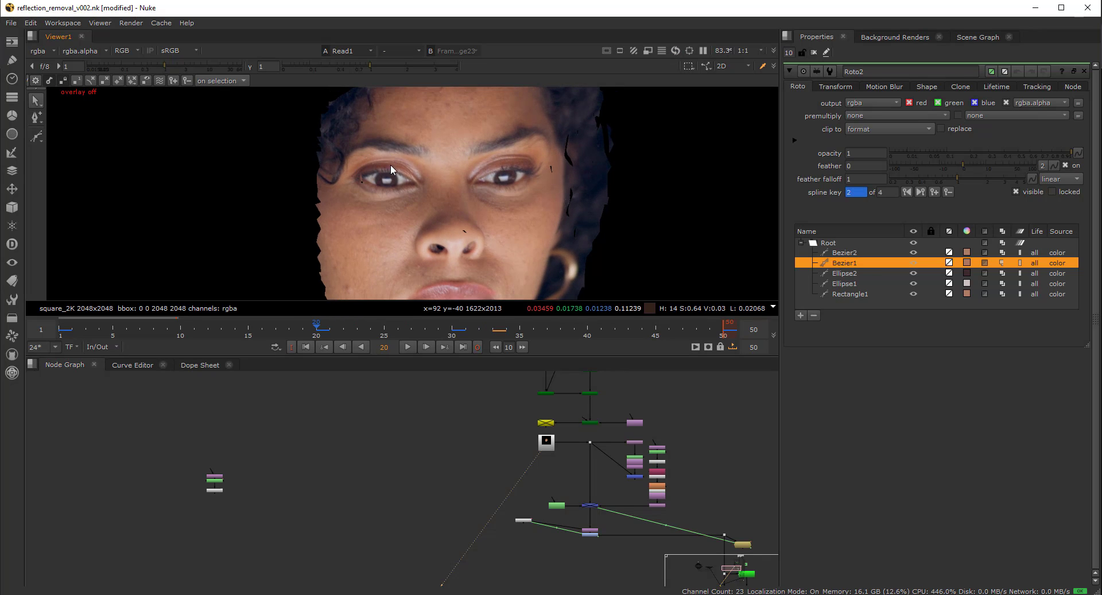
drag(487, 322, 411, 349)
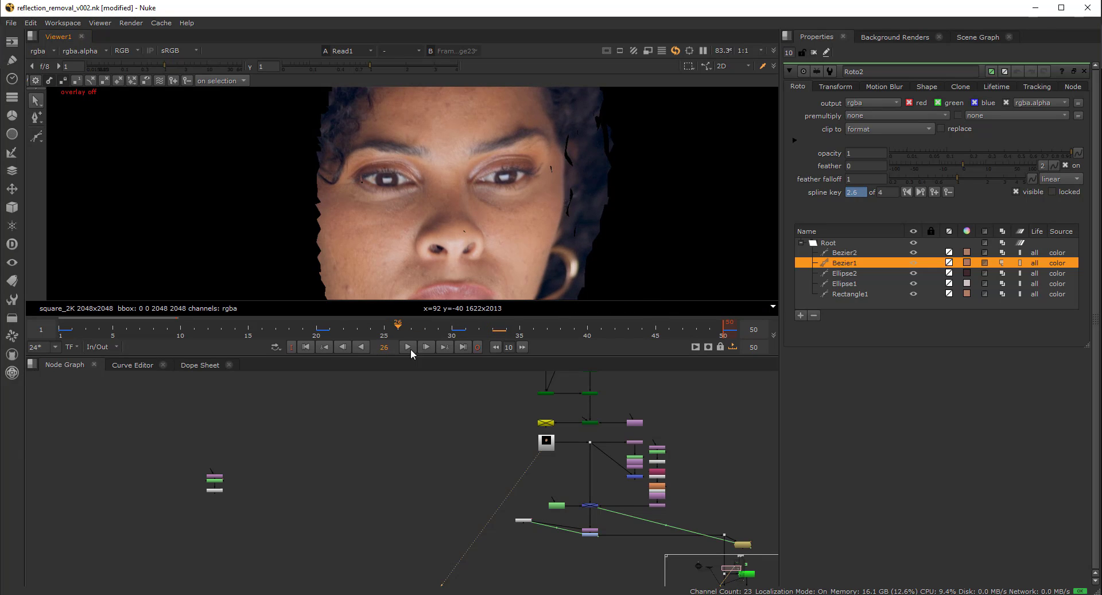
Display the simple Roto2 eye shapes in the viewer at frame 26.
scroll(287, 479, down, 3)
middle_drag(103, 500, 349, 464)
scroll(181, 454, down, 3)
middle_drag(181, 454, 395, 482)
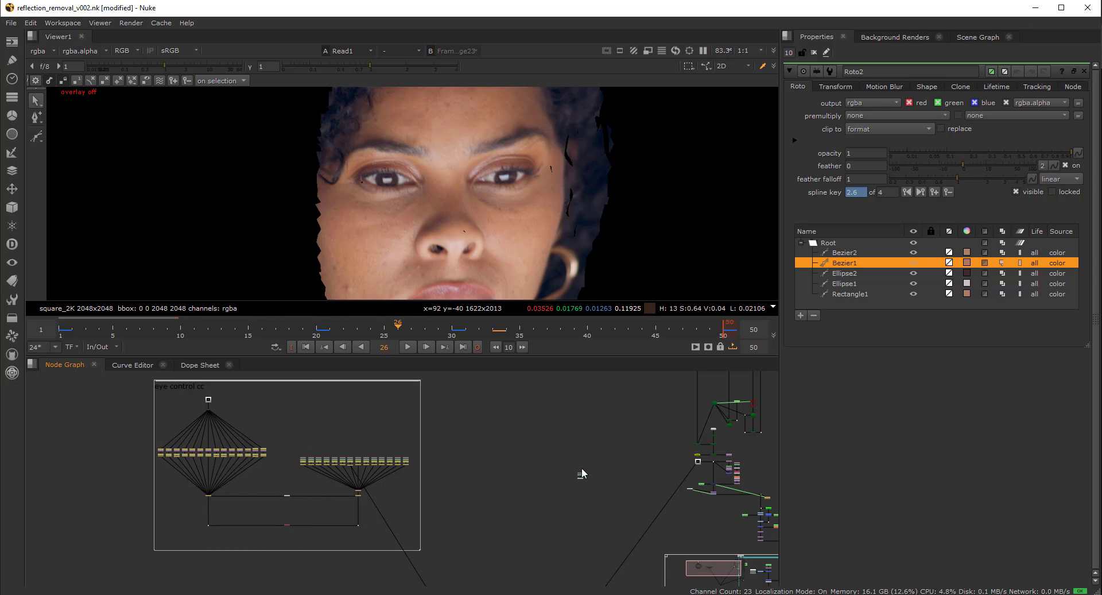
scroll(581, 474, up, 5)
click(541, 481)
key(1)
scroll(480, 213, down, 8)
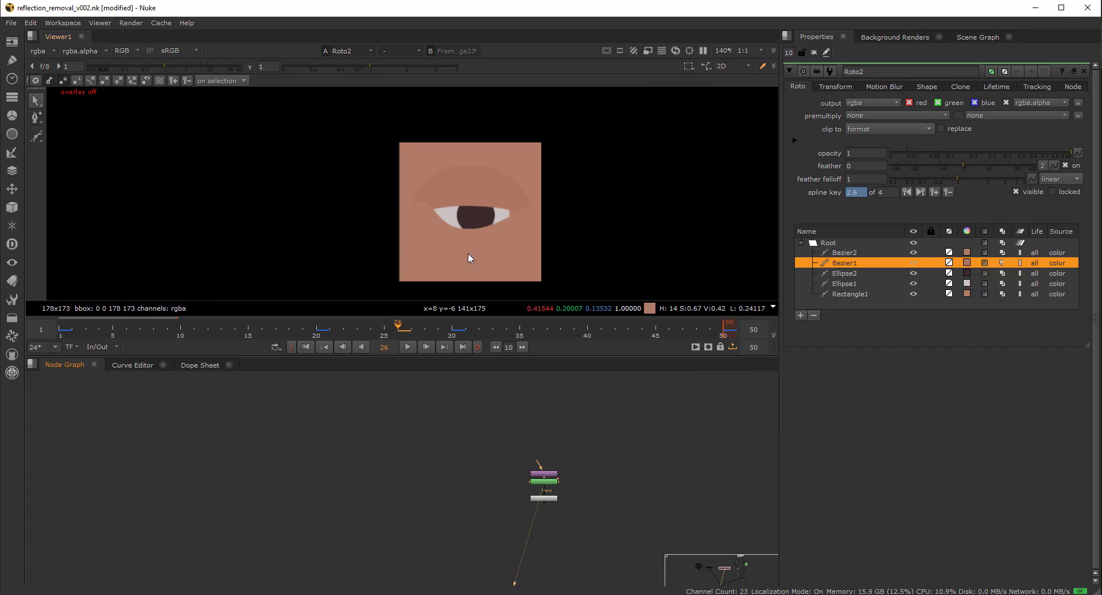
Display the Inference2 eye generated from the Roto2 shapes at frame 26.
scroll(512, 532, up, 2)
drag(587, 468, 473, 523)
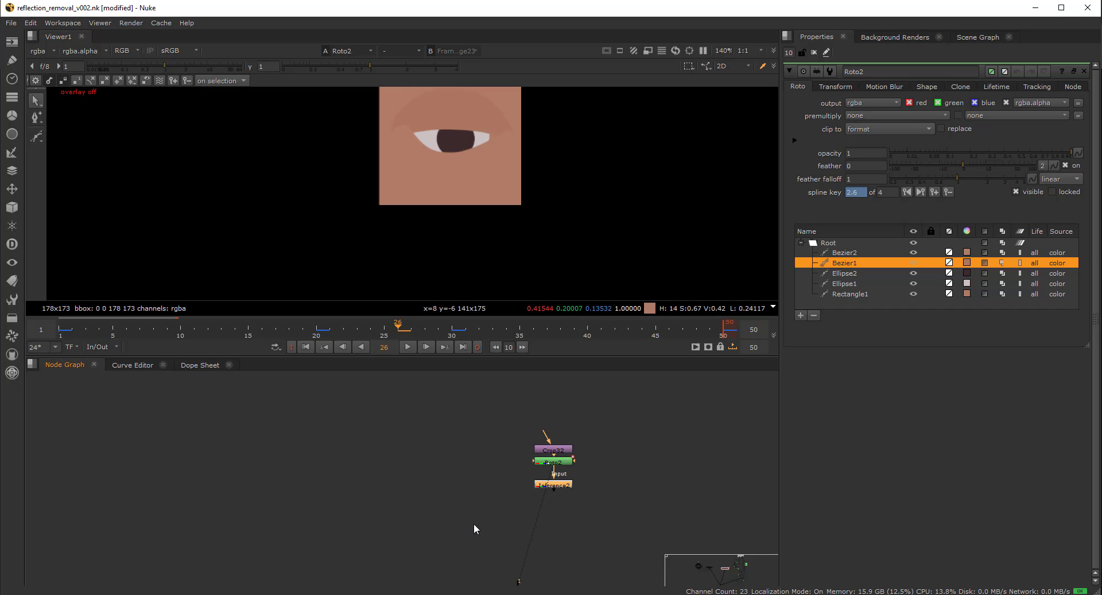
key(1)
scroll(478, 251, down, 3)
click(659, 501)
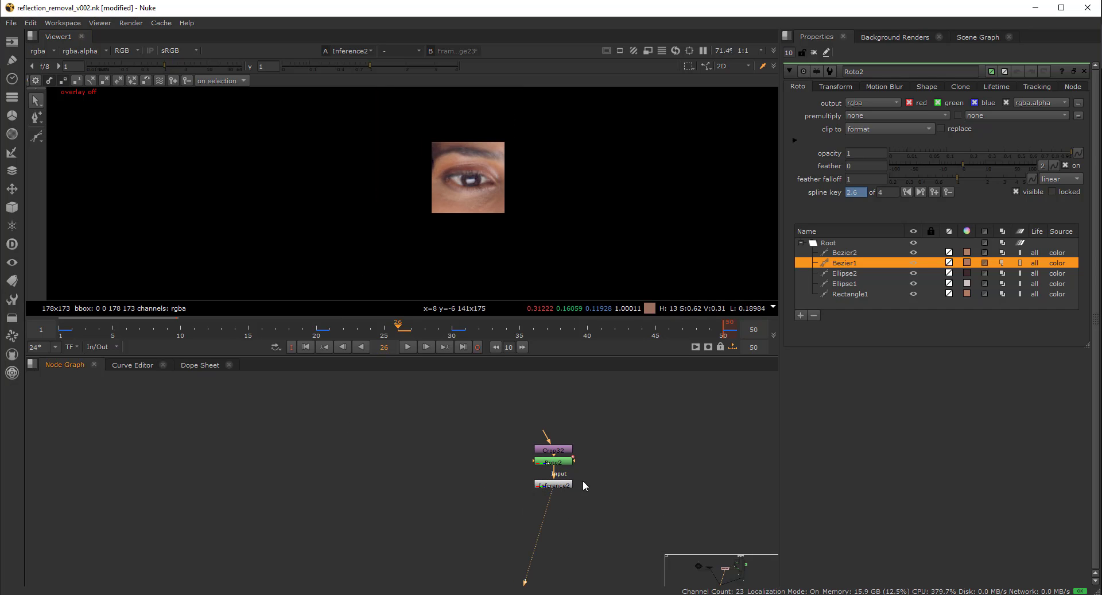
Examine the CopyCat node and its training inputs in the eye control cc group.
drag(584, 481, 495, 516)
scroll(494, 516, down, 4)
middle_drag(354, 533, 496, 460)
scroll(535, 460, down, 3)
scroll(217, 447, up, 6)
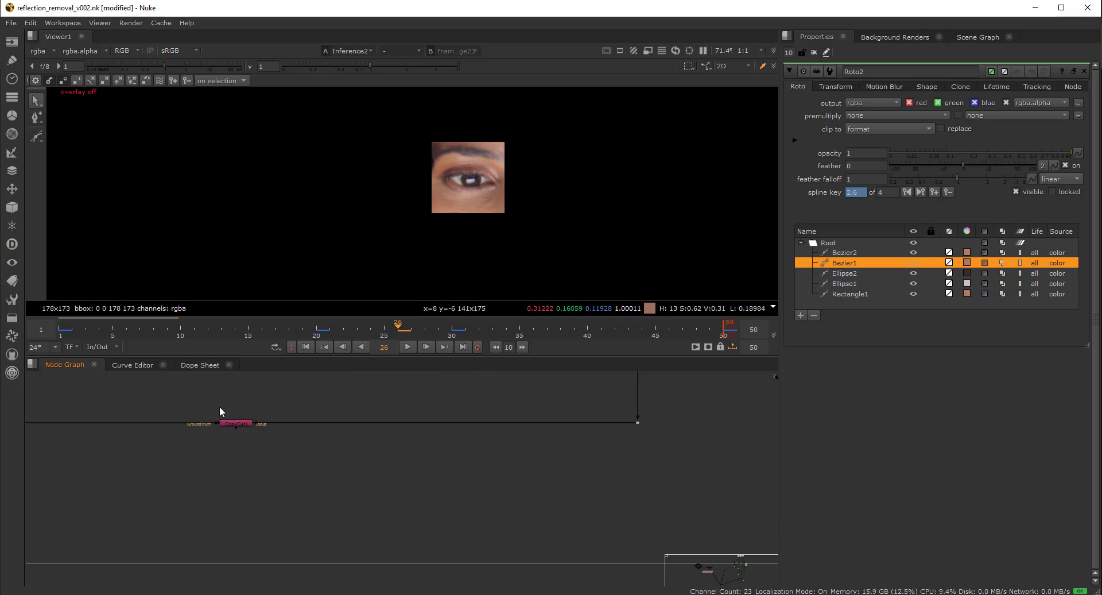
scroll(219, 411, up, 3)
scroll(223, 481, up, 3)
scroll(404, 494, up, 3)
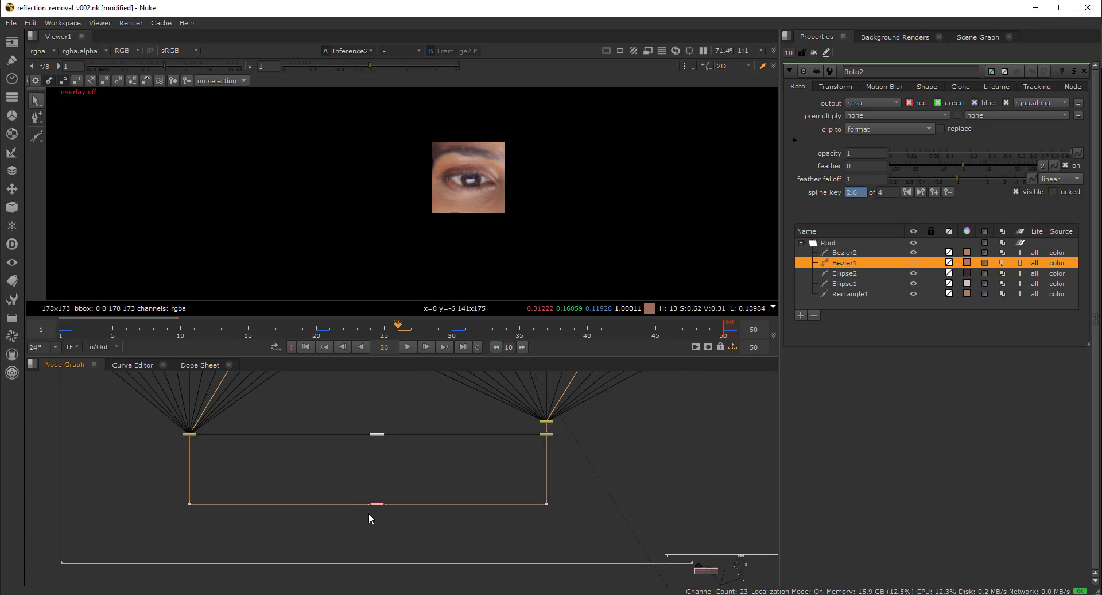
View the last four cropped real-eye FrameRange training nodes one after another in the eye control cc group.
middle_drag(343, 481, 321, 539)
middle_drag(236, 432, 299, 489)
click(364, 455)
key(1)
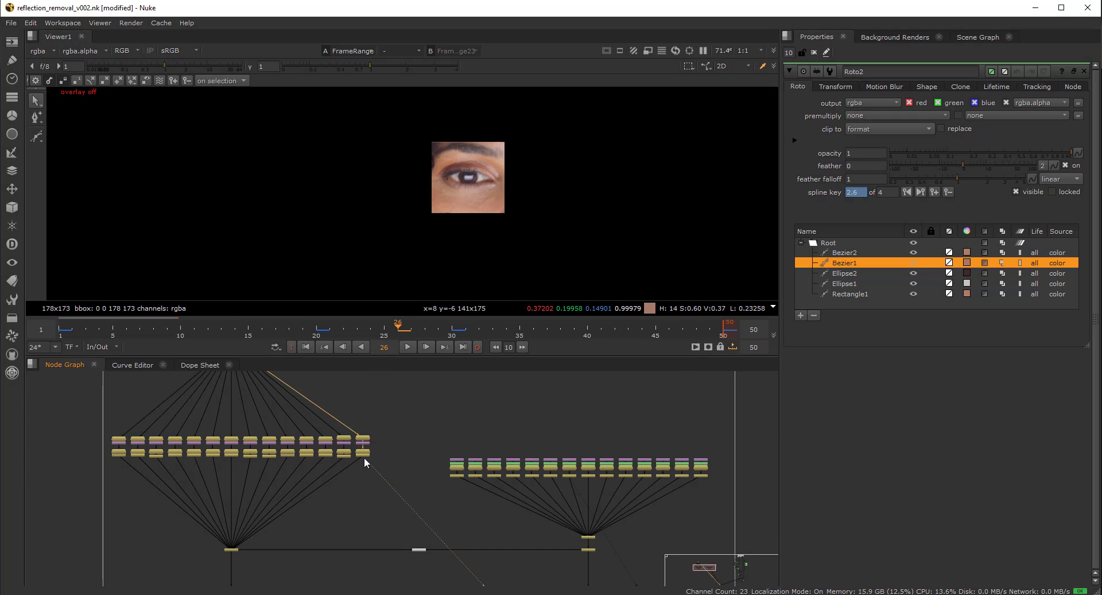
click(343, 457)
key(1)
click(325, 454)
key(1)
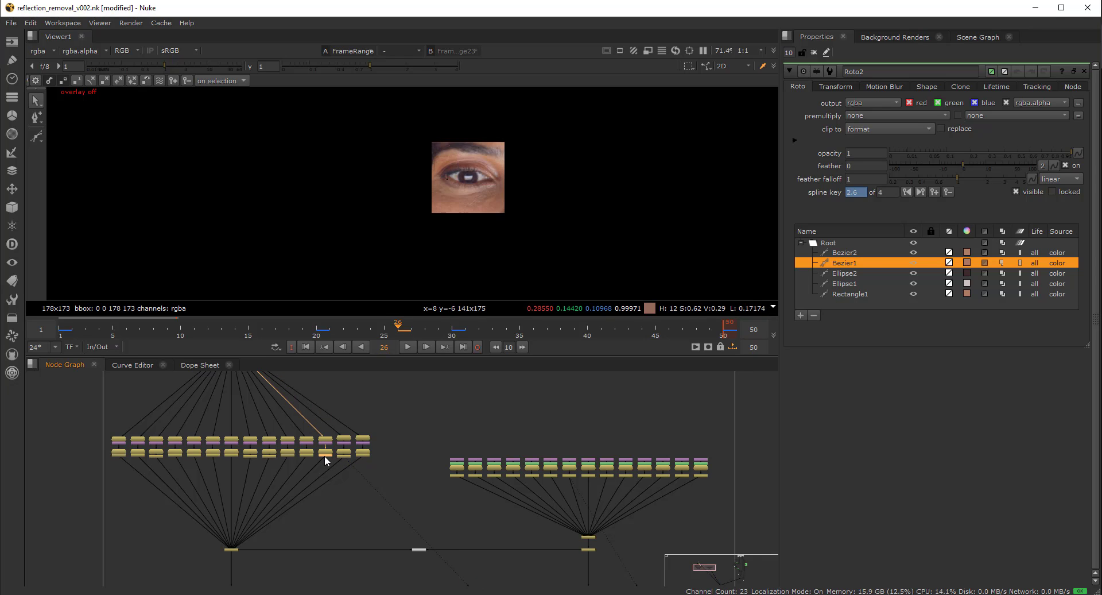
click(306, 453)
key(1)
View two of the roto eye-shape FrameRange nodes that feed the other side of the CopyCat training.
click(701, 474)
key(1)
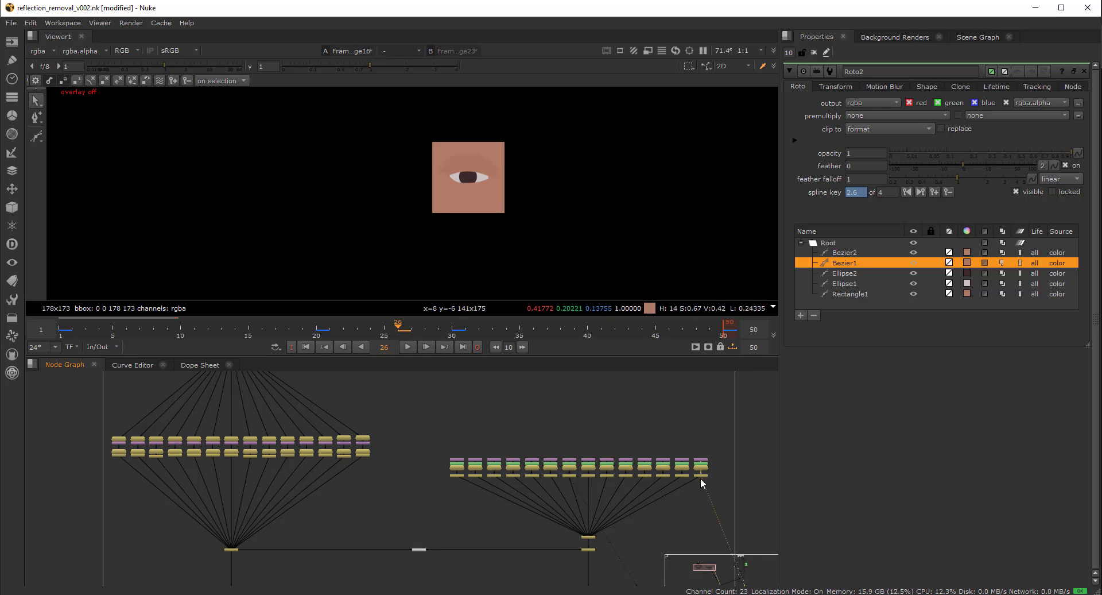
click(664, 474)
key(1)
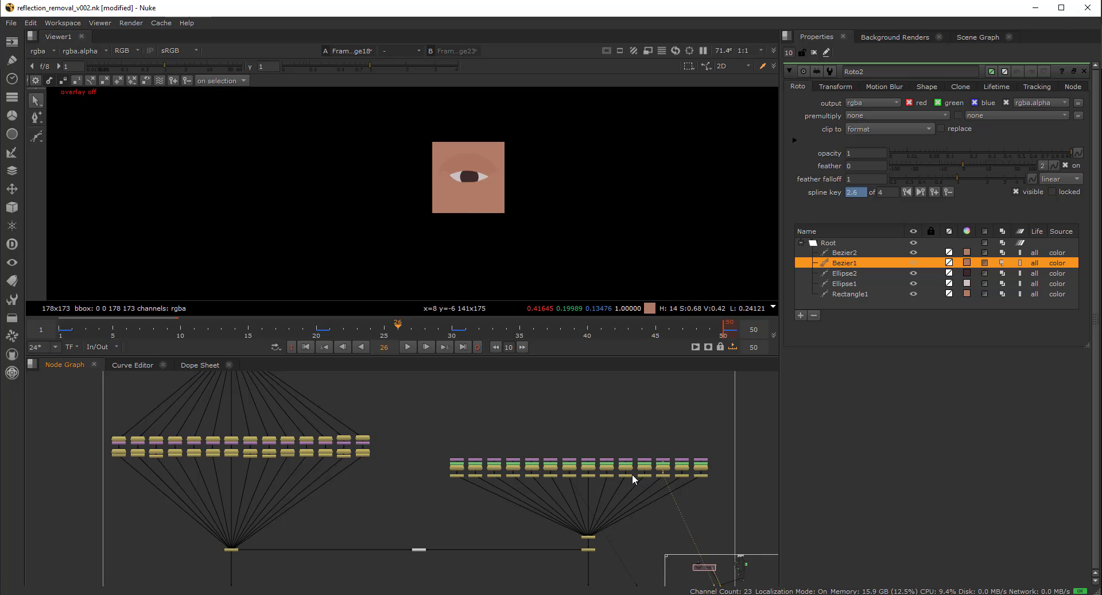
Display the Inference2 result and frame its Crop, Roto2 and Inference2 nodes in the node graph.
scroll(611, 472, down, 3)
middle_drag(588, 508, 408, 469)
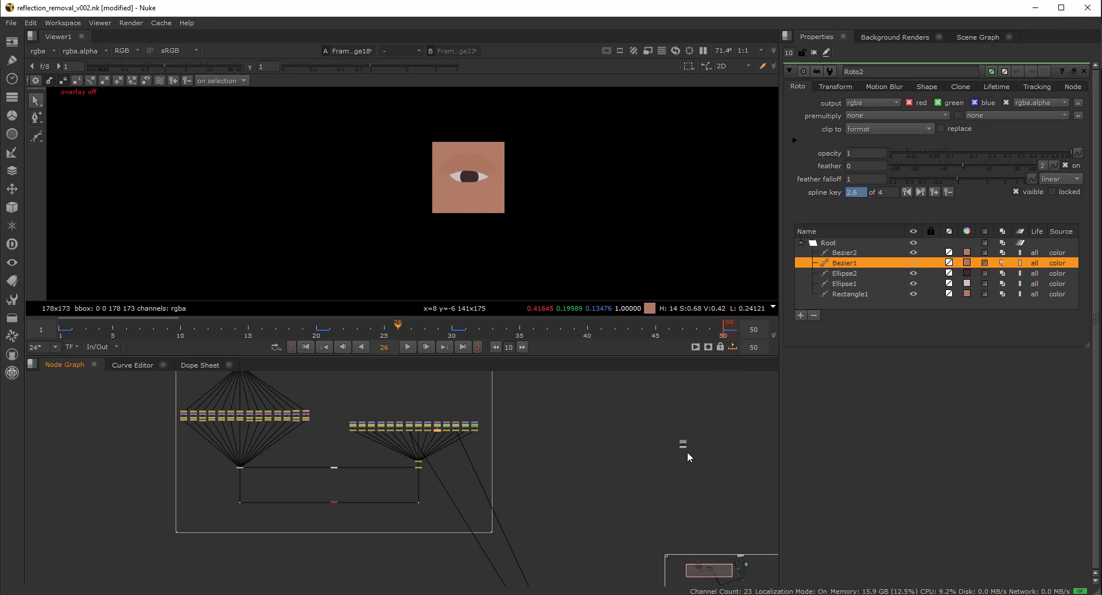
scroll(687, 451, up, 5)
click(669, 444)
key(1)
middle_drag(641, 463, 466, 474)
scroll(497, 457, up, 2)
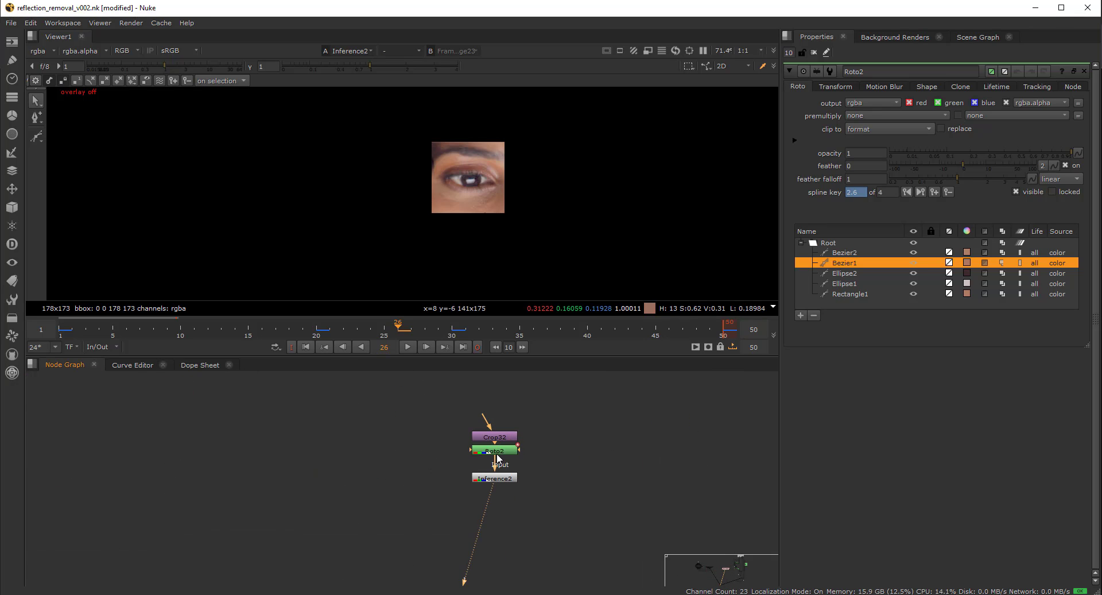
Raise the upper eyelid point of Bezier1 in Roto2 at frame 26 and view the generated eye without the overlay.
click(486, 478)
double_click(497, 451)
scroll(490, 164, up, 3)
key(o)
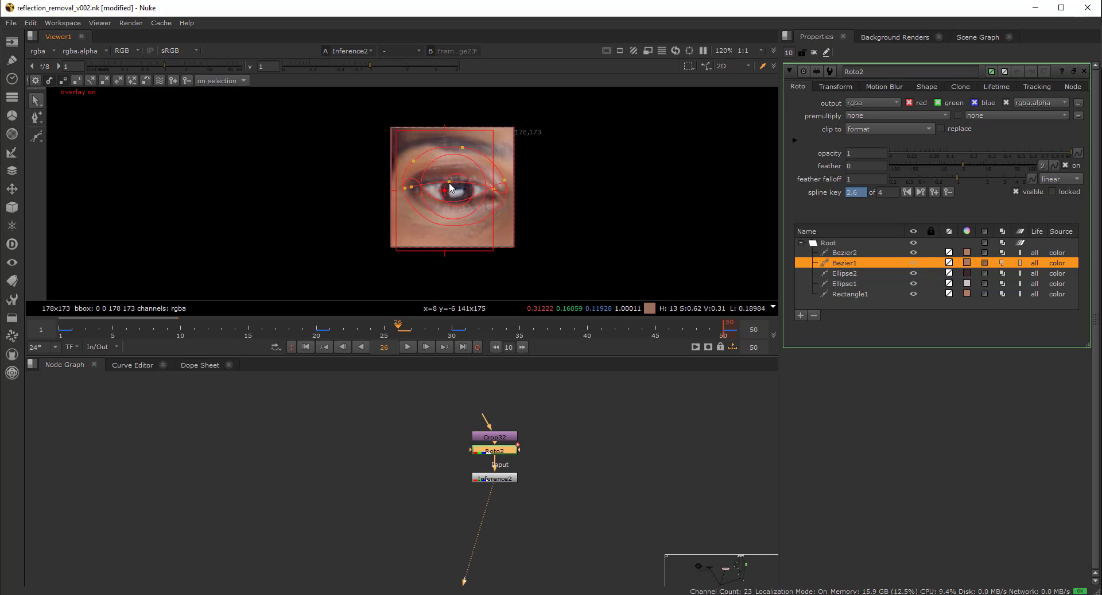
drag(450, 184, 453, 171)
key(o)
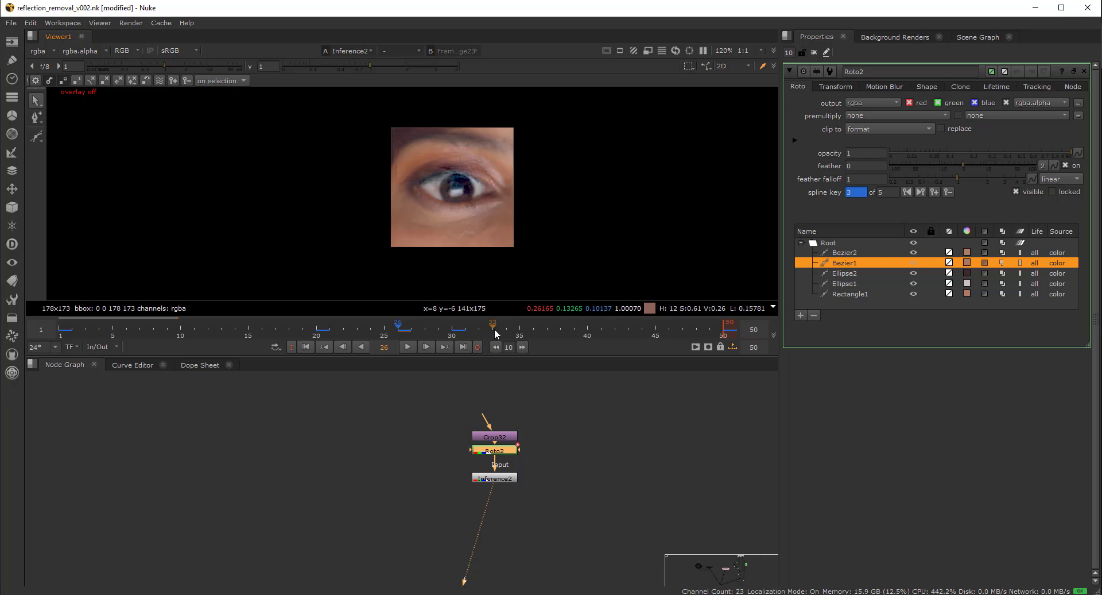
Lower the Bezier1 upper eyelid point slightly at frame 26 and hide the overlay to view the generated eye.
drag(542, 471, 407, 499)
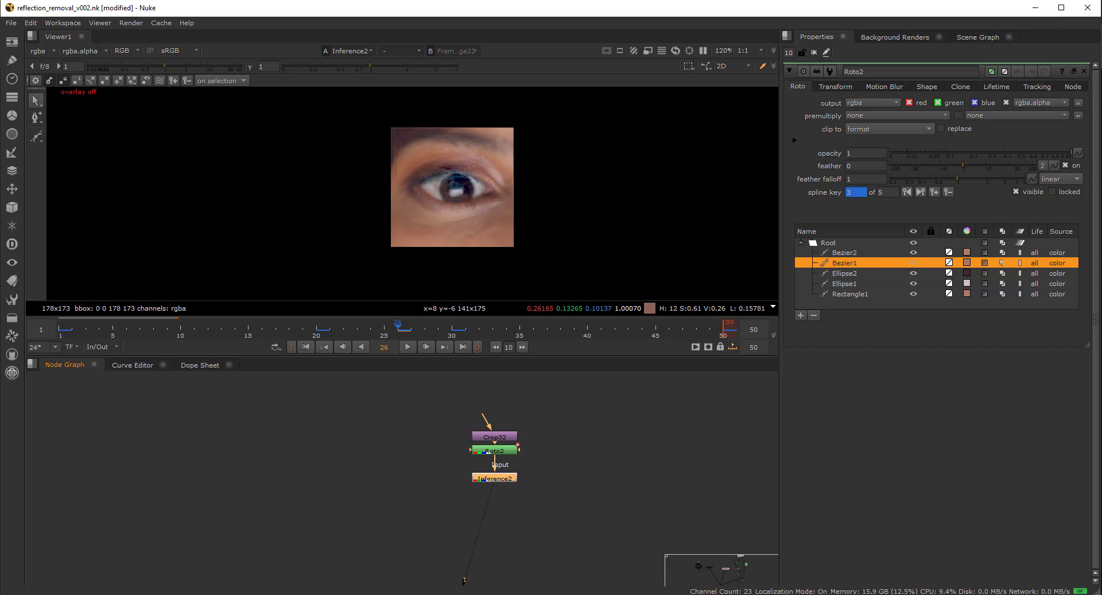
key(o)
drag(452, 172, 453, 179)
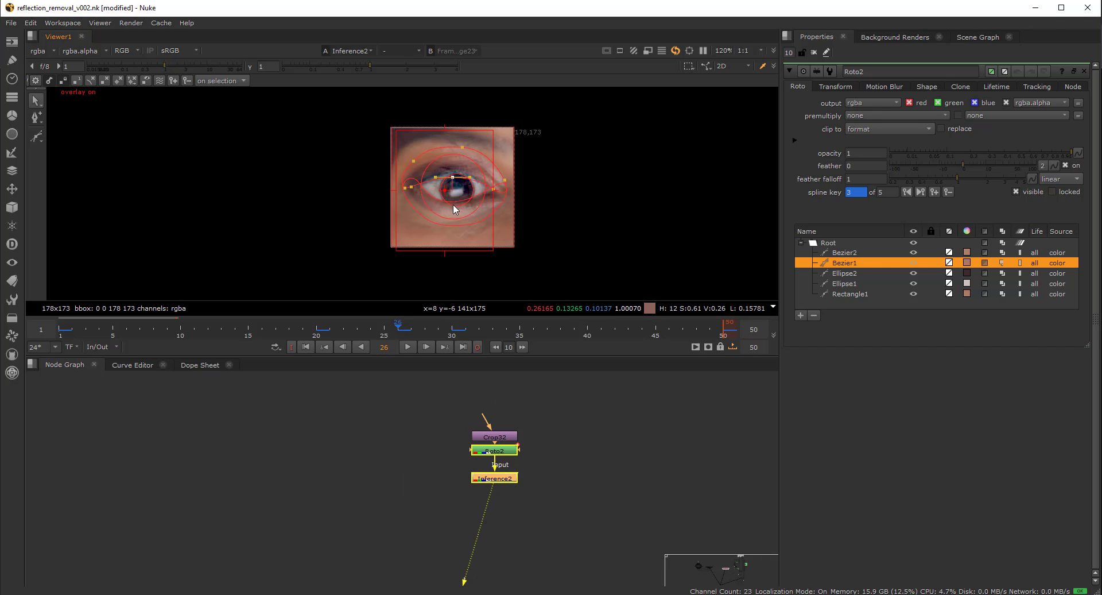
key(o)
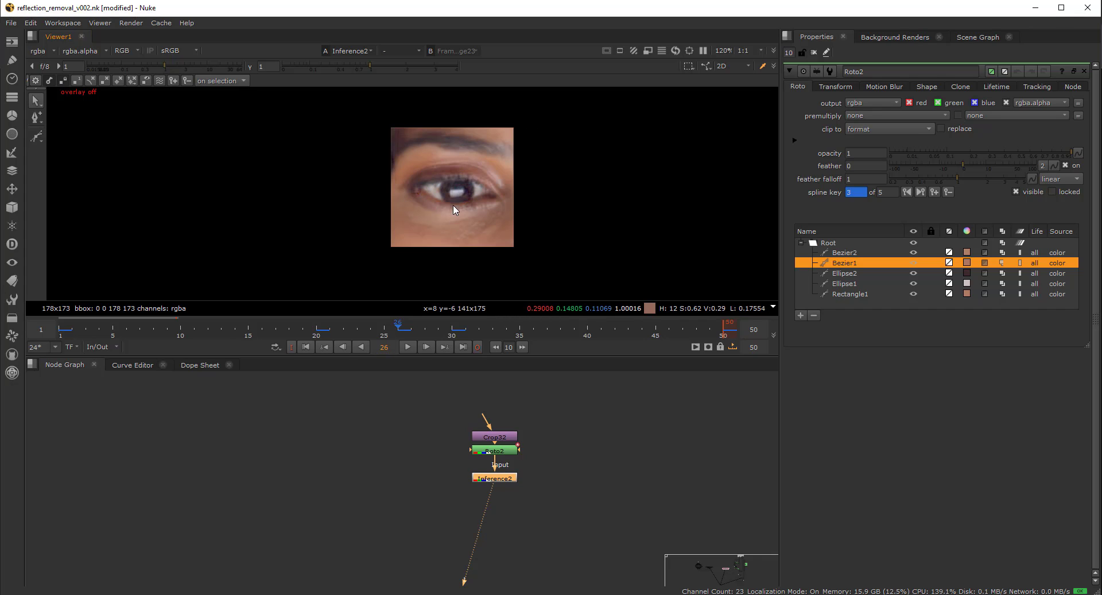
Shift the Ellipse2 iris shape sideways at frame 26 and view the generated eye without the overlay.
key(o)
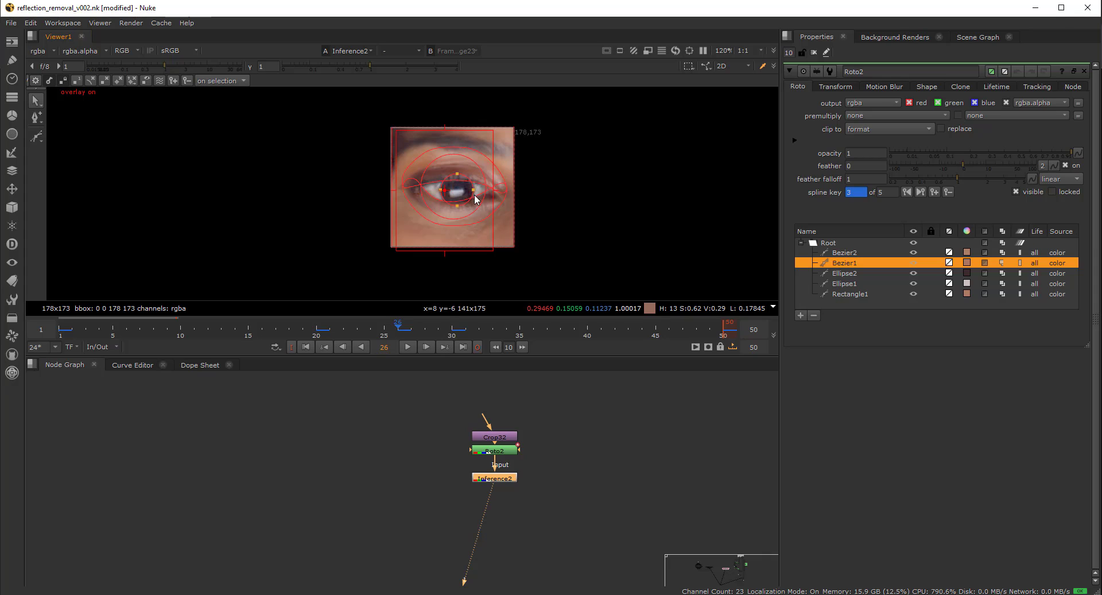
click(469, 188)
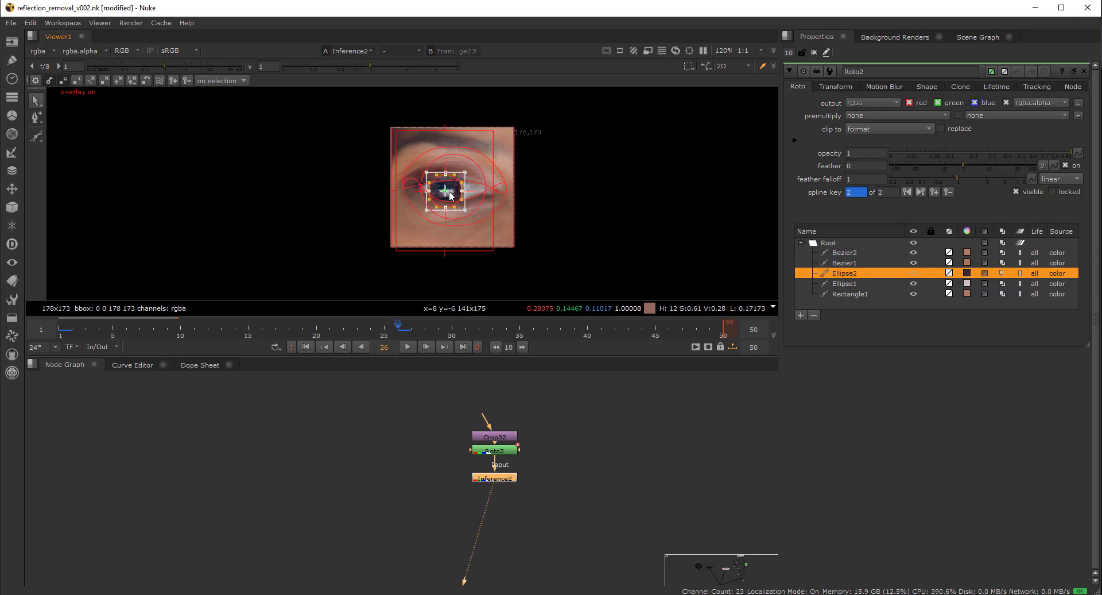
key(o)
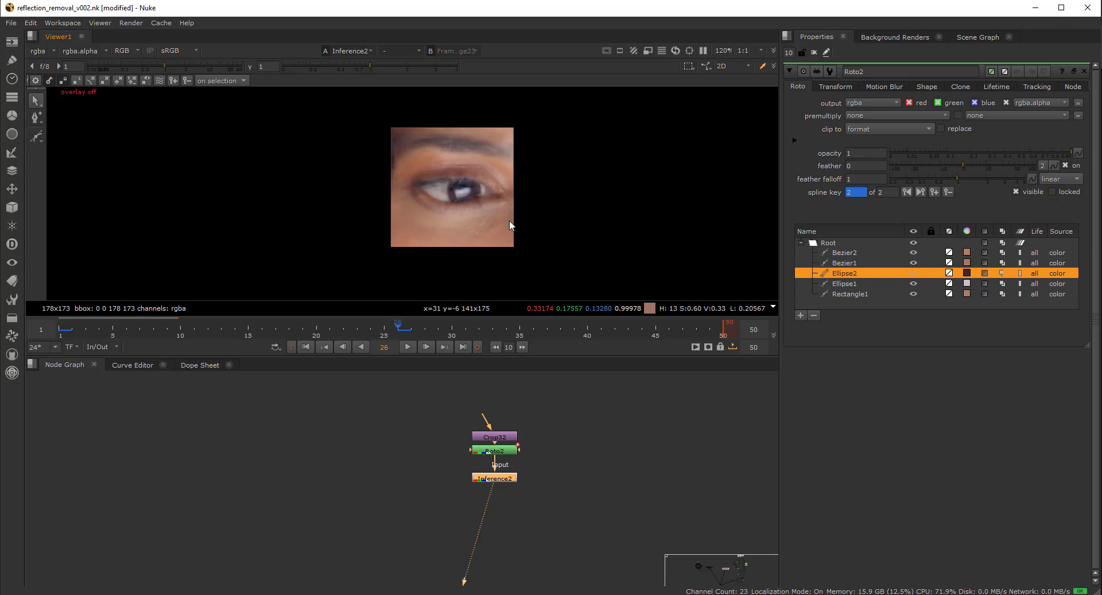
Display the face source at Dot23, beside the Read1 node, in the viewer.
scroll(509, 223, down, 4)
scroll(641, 443, down, 3)
middle_drag(641, 446, 334, 443)
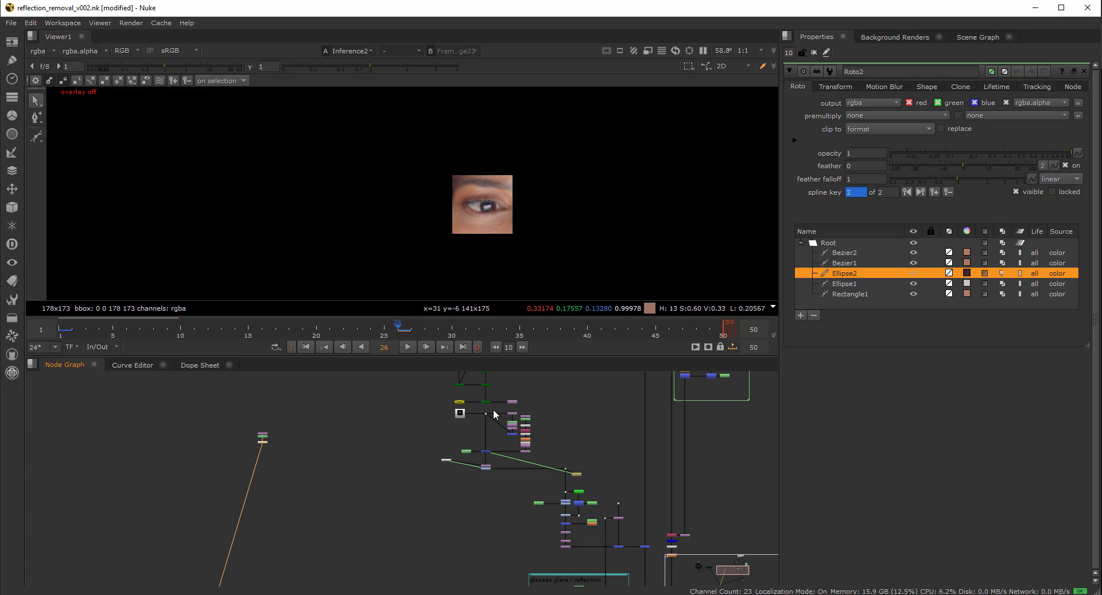
click(484, 414)
key(1)
scroll(484, 204, up, 4)
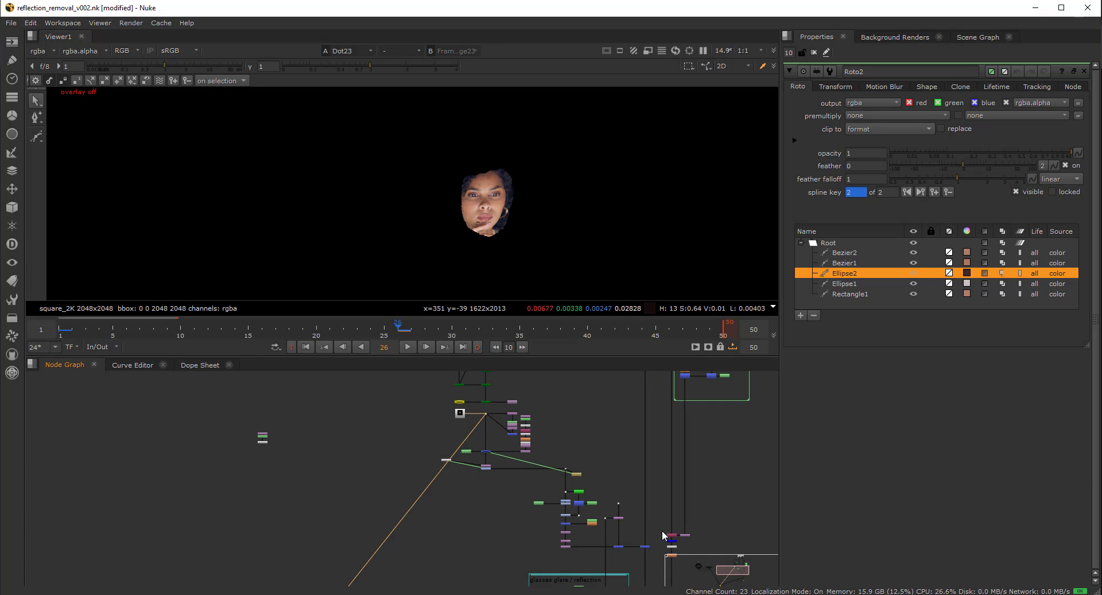
Display the Merge23 composite and examine the eyes behind the glasses.
middle_drag(677, 565, 566, 474)
drag(539, 570, 522, 591)
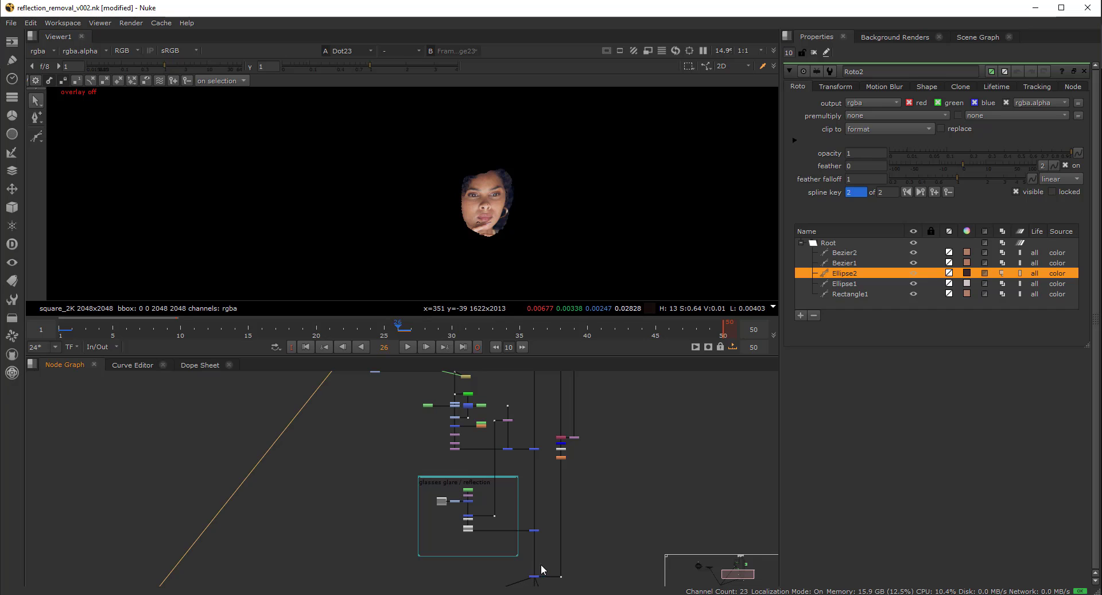
click(535, 576)
key(1)
scroll(497, 189, up, 5)
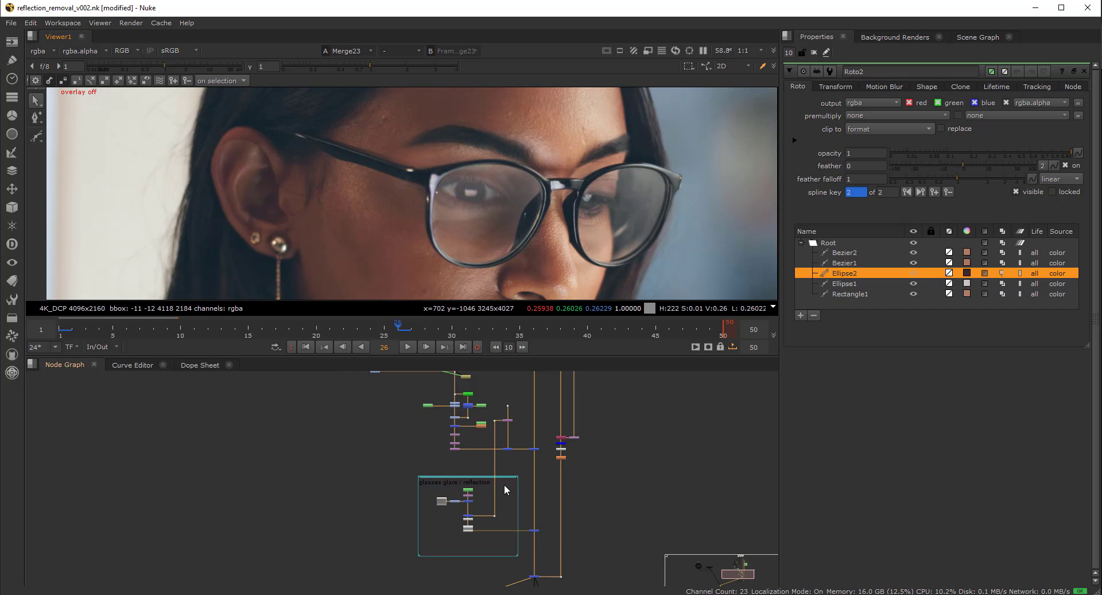
Compare the Roto26 eye shapes with the Inference1 result in the face patch branch.
scroll(503, 484, up, 4)
scroll(414, 436, up, 3)
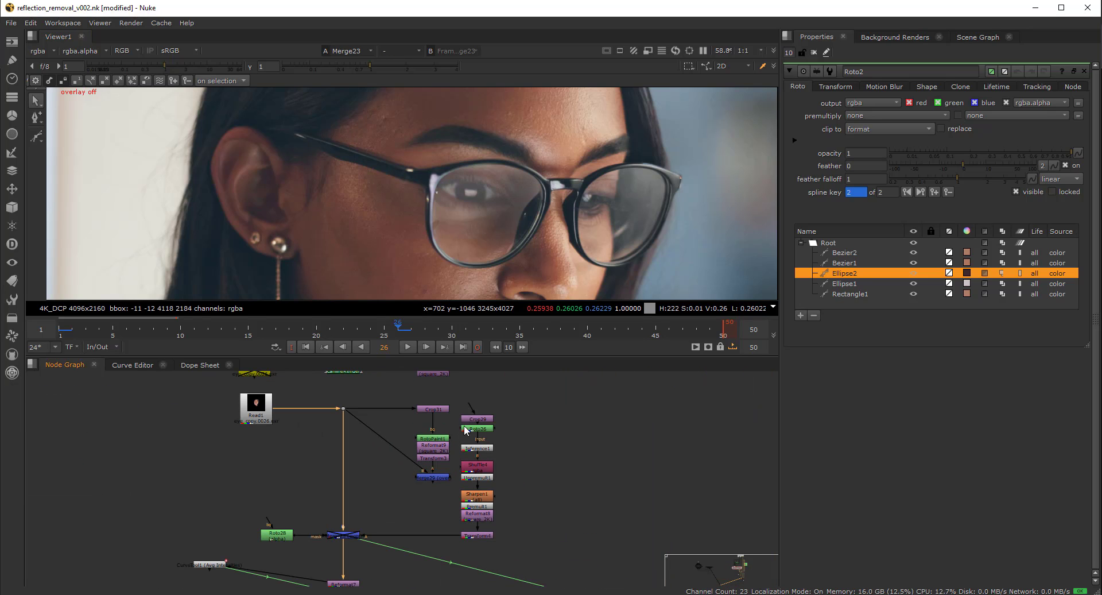
key(1)
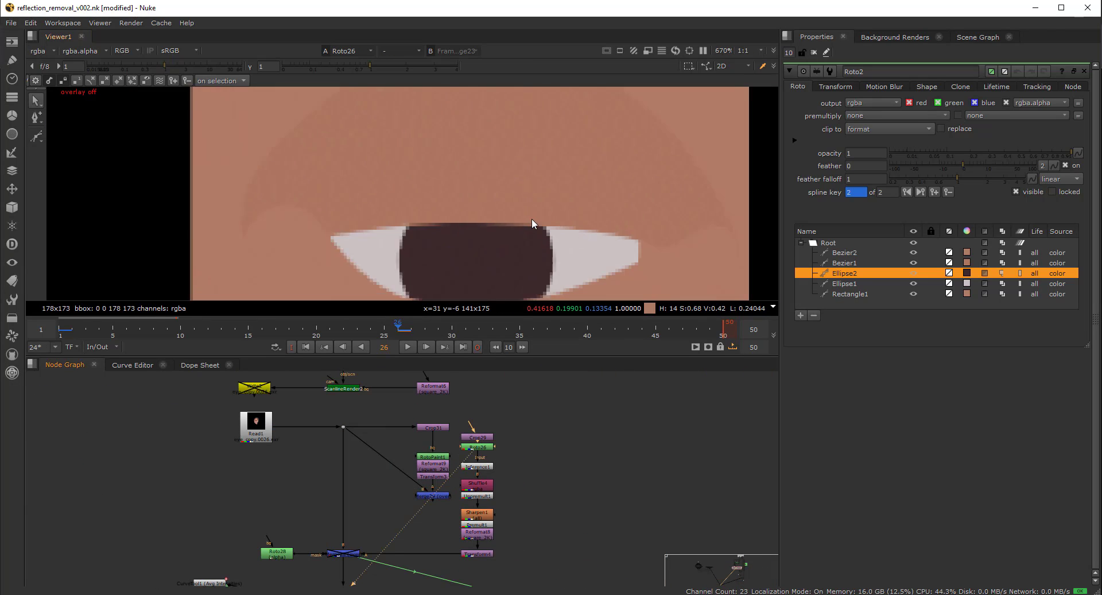
scroll(525, 241, down, 4)
click(484, 466)
key(1)
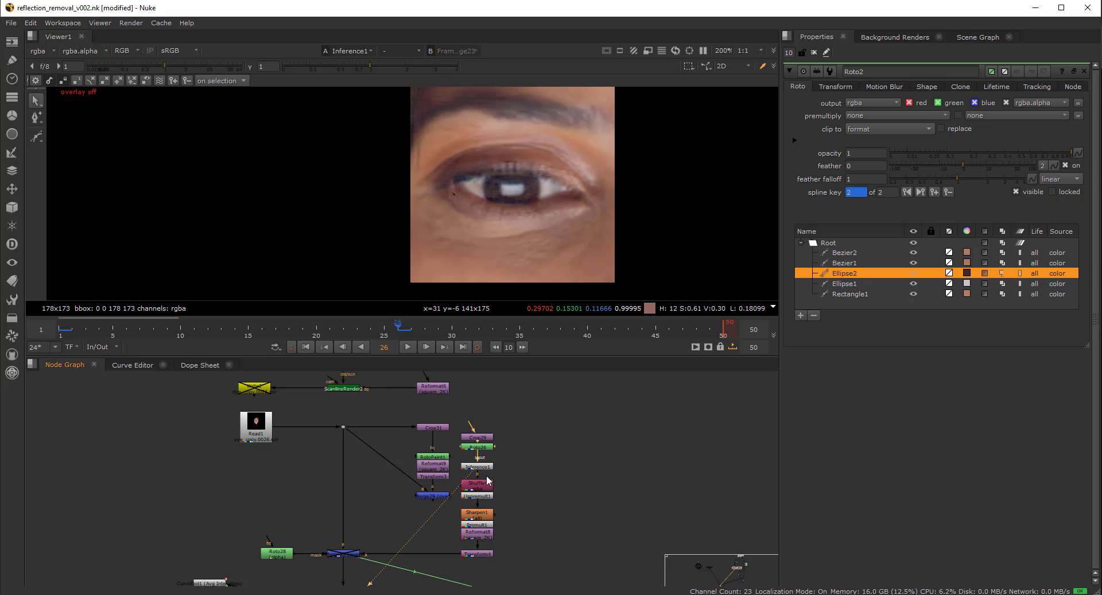
Review the eye control cc group against the eye patch chain and view the Premult1 result.
scroll(467, 513, down, 2)
scroll(508, 462, up, 6)
scroll(407, 459, down, 3)
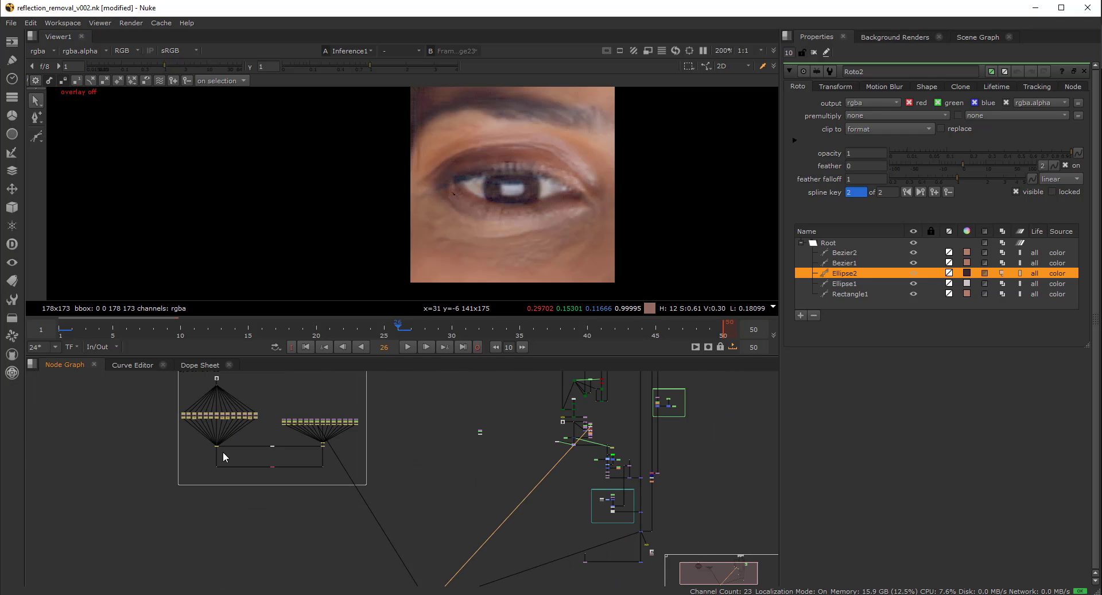
scroll(488, 468, down, 1)
scroll(522, 449, up, 5)
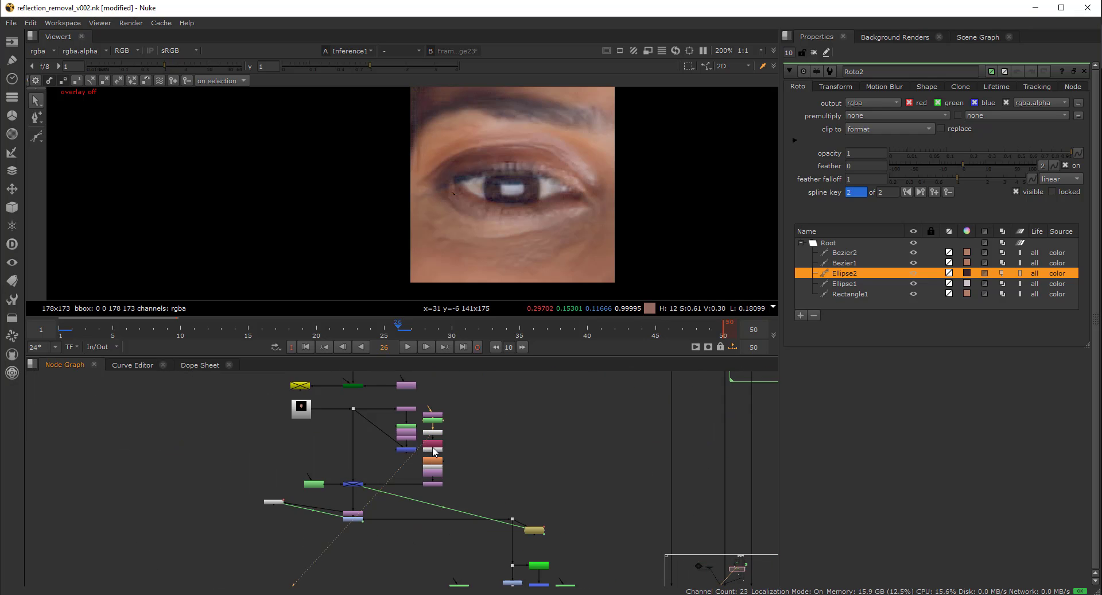
click(445, 486)
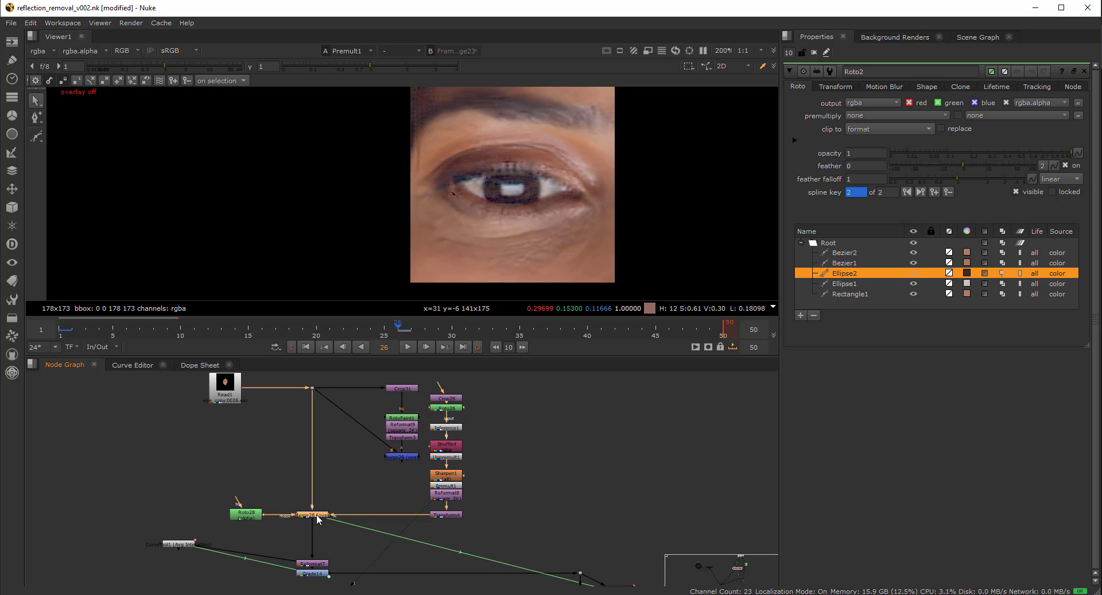
Display the Merge28 face with the generated eye and disable Merge28 to compare against the original face.
key(1)
scroll(450, 153, up, 4)
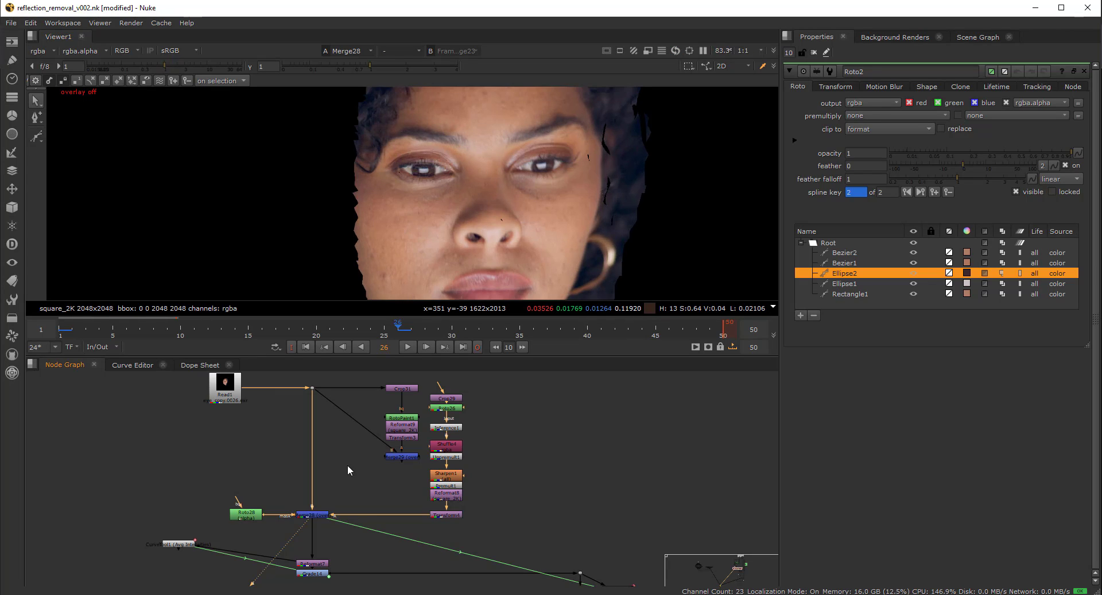
click(312, 515)
key(d)
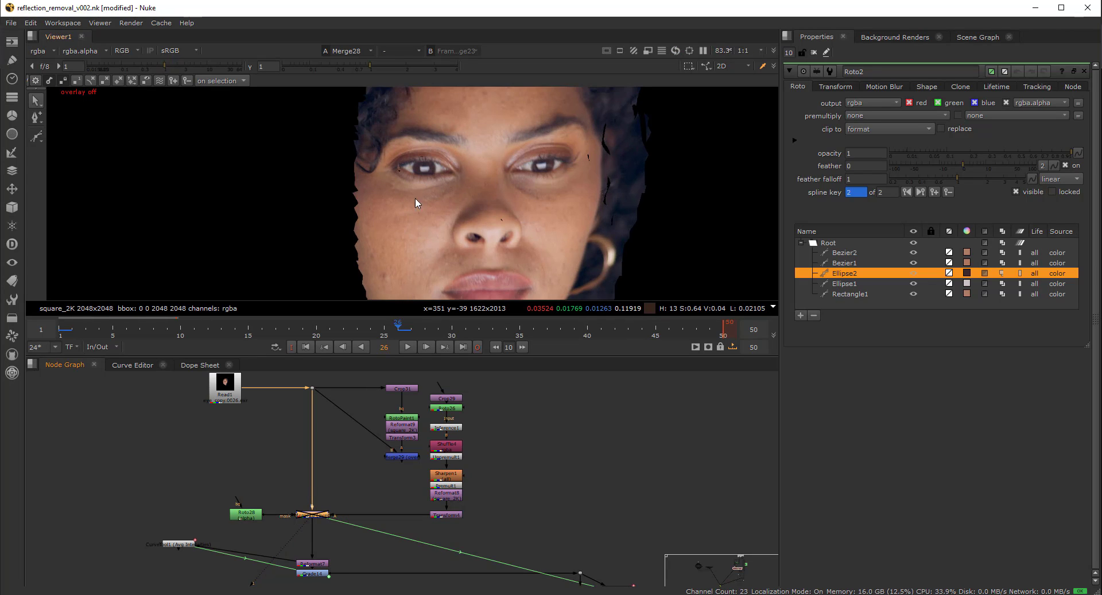
Re-enable Merge28 and check the generated eye on the face patch.
drag(346, 493, 260, 538)
drag(286, 536, 286, 536)
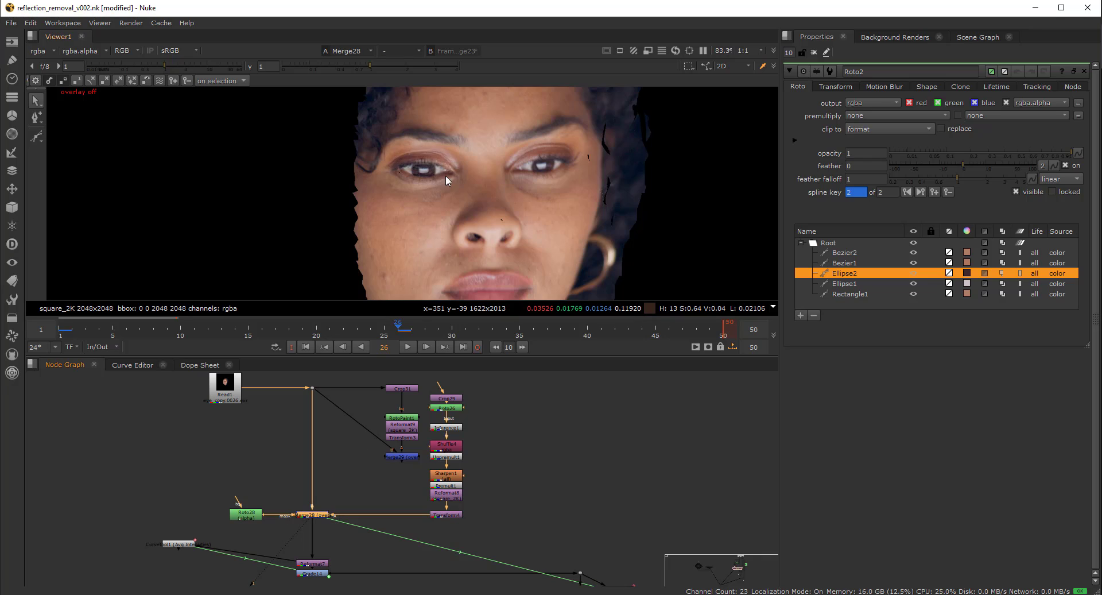
scroll(446, 174, down, 2)
scroll(430, 172, up, 1)
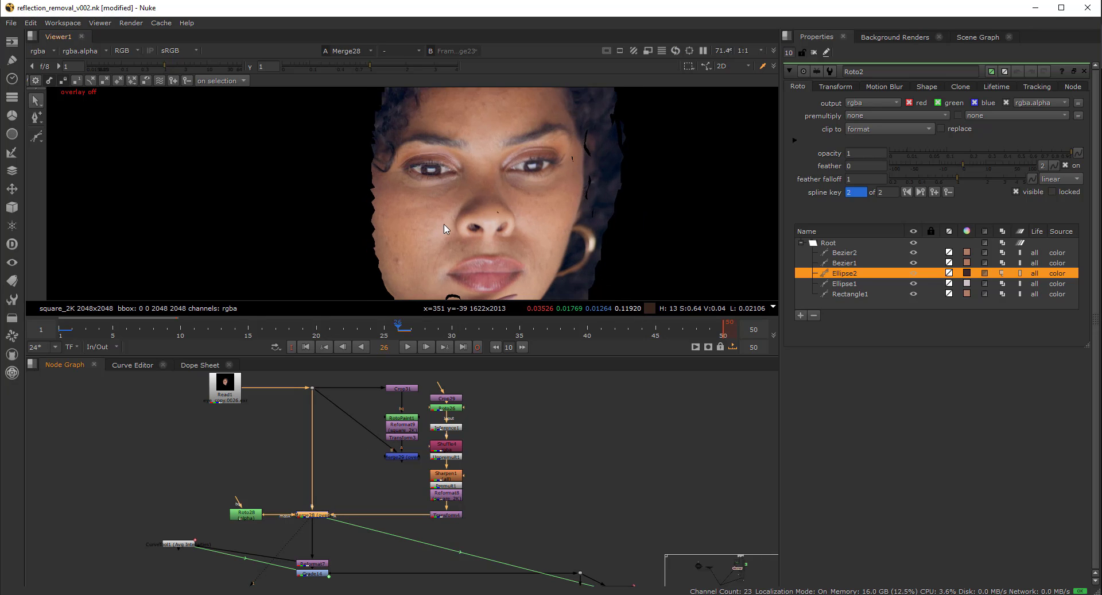
Toggle Inference1 off and on to compare the flat roto eye shapes with the generated eye in Merge28.
click(448, 428)
key(d)
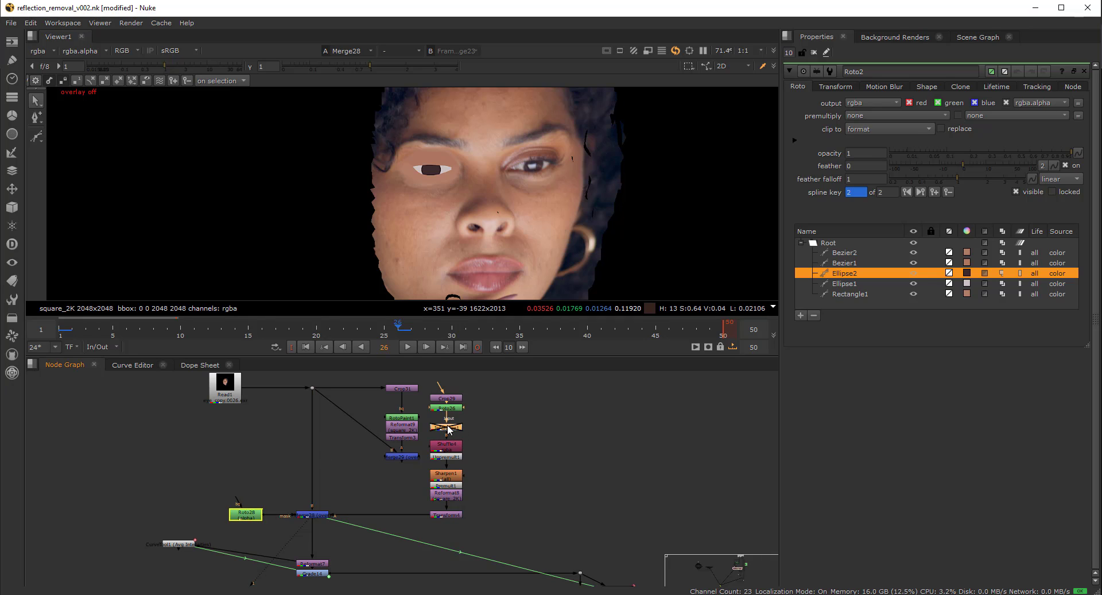
key(d)
key(d)
key(d)
key(d)
key(d)
key(d)
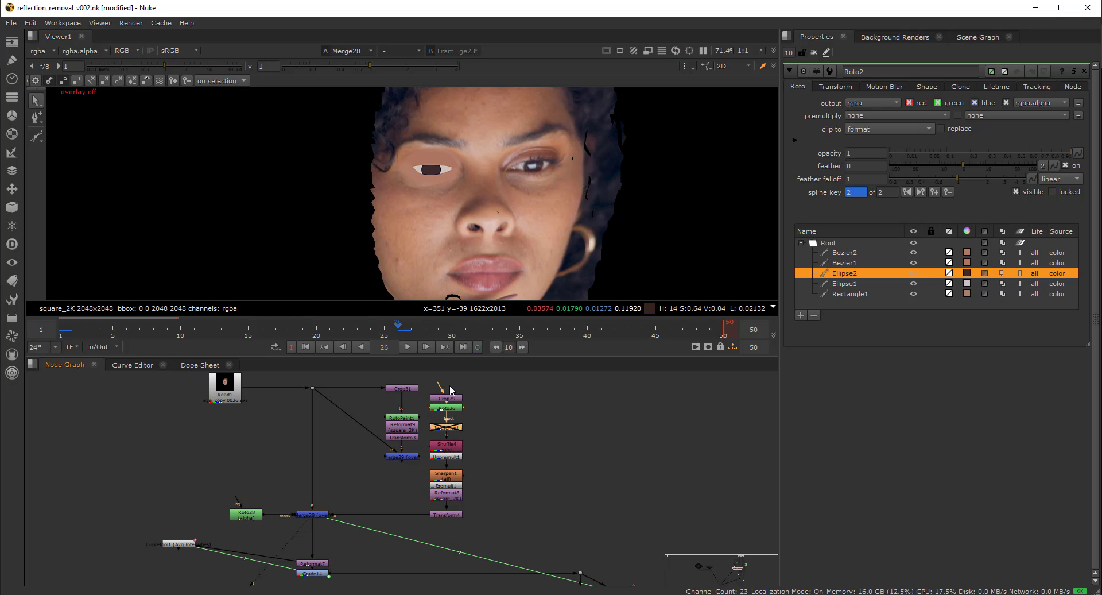
key(d)
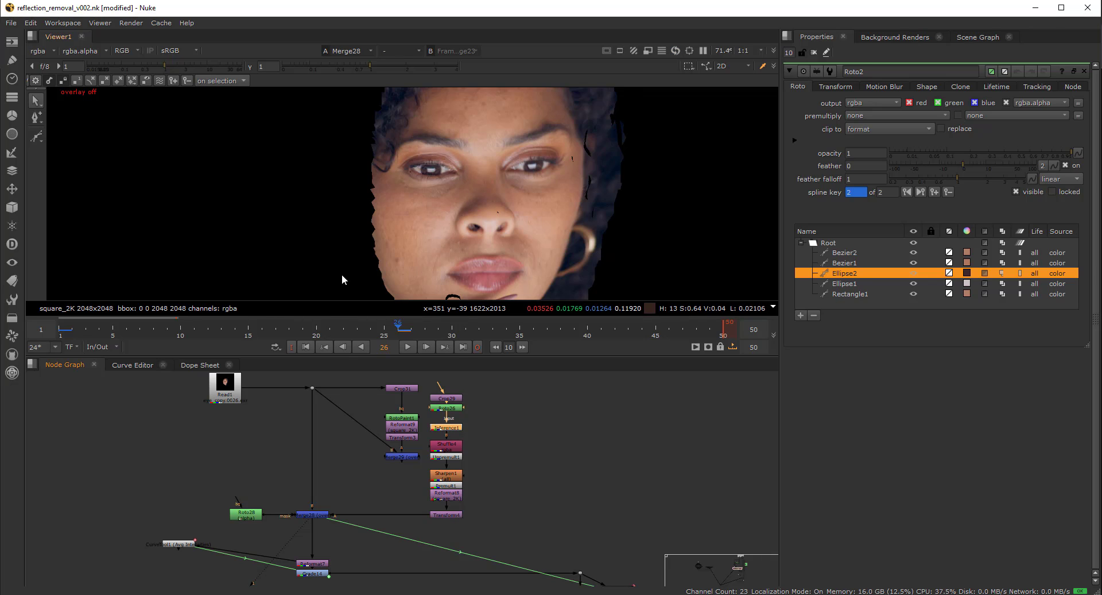
Display the Merge23 composite and examine the patched eye behind the glasses.
scroll(494, 462, down, 5)
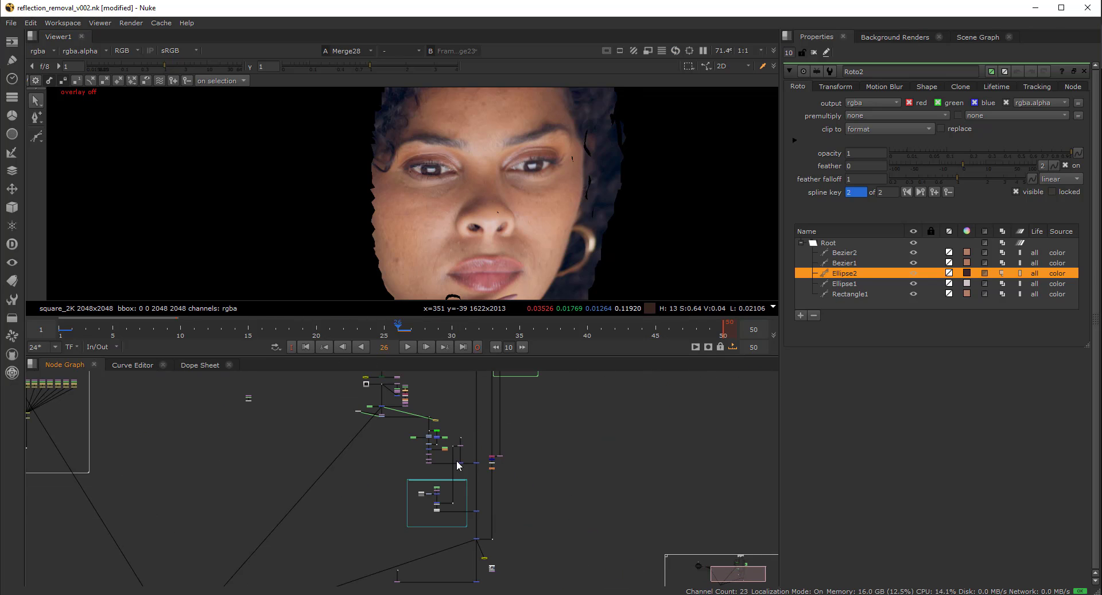
drag(486, 532, 471, 544)
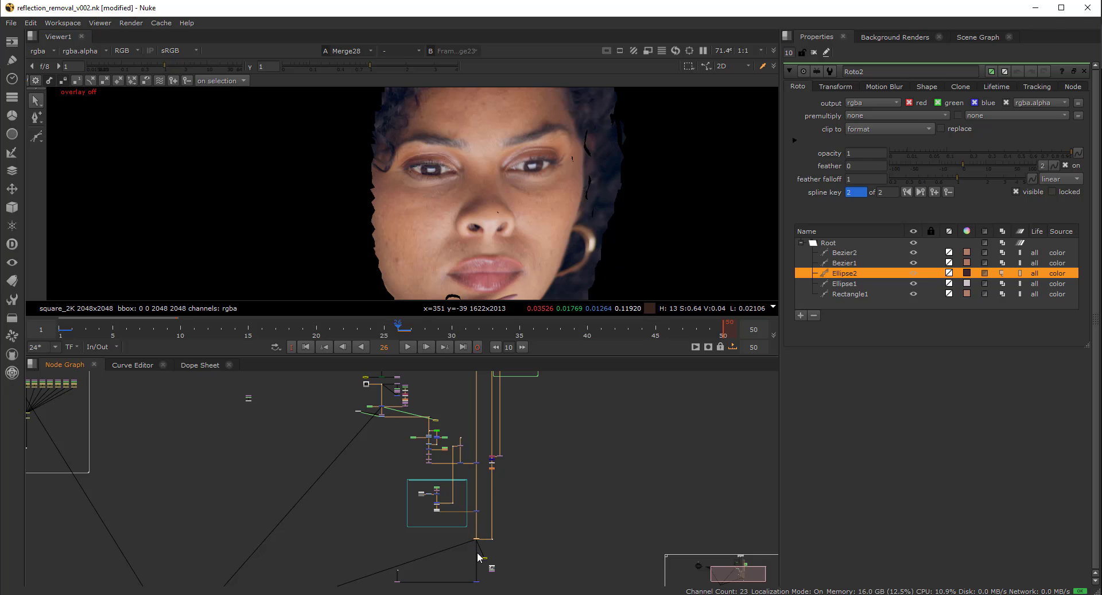
key(1)
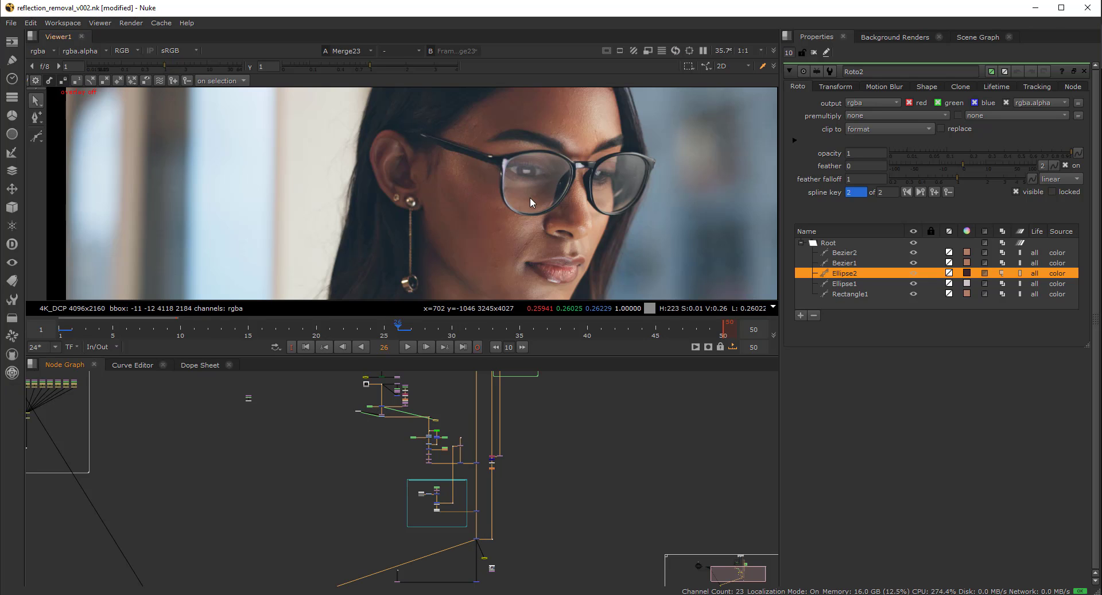
scroll(529, 197, up, 1)
scroll(380, 493, up, 2)
scroll(385, 423, up, 2)
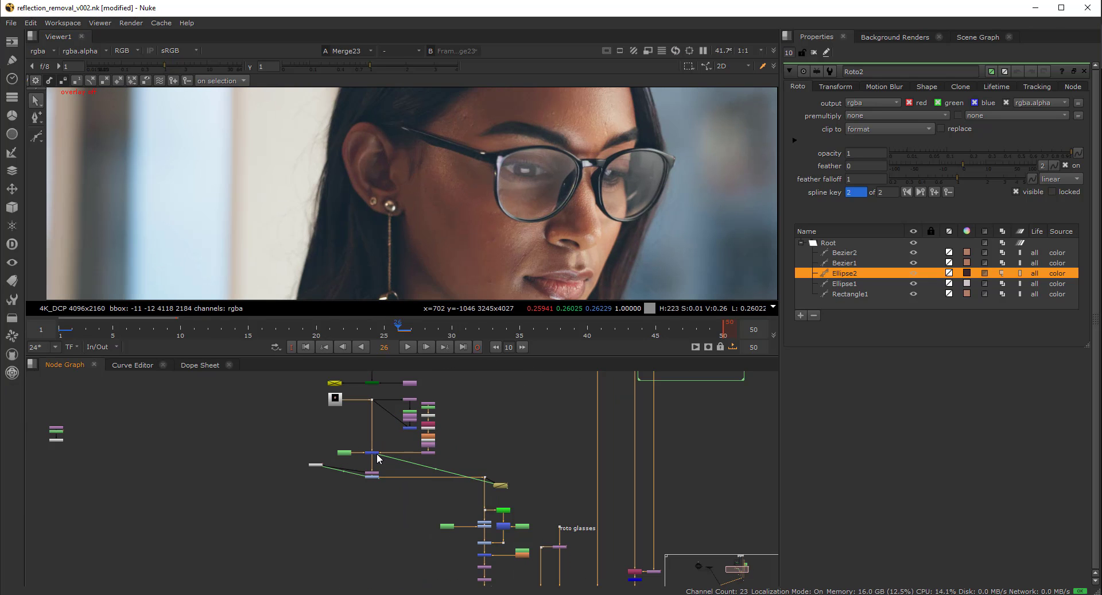
Open the Roto26 properties, close those of Roto2, and view the composite at frame 50.
click(373, 453)
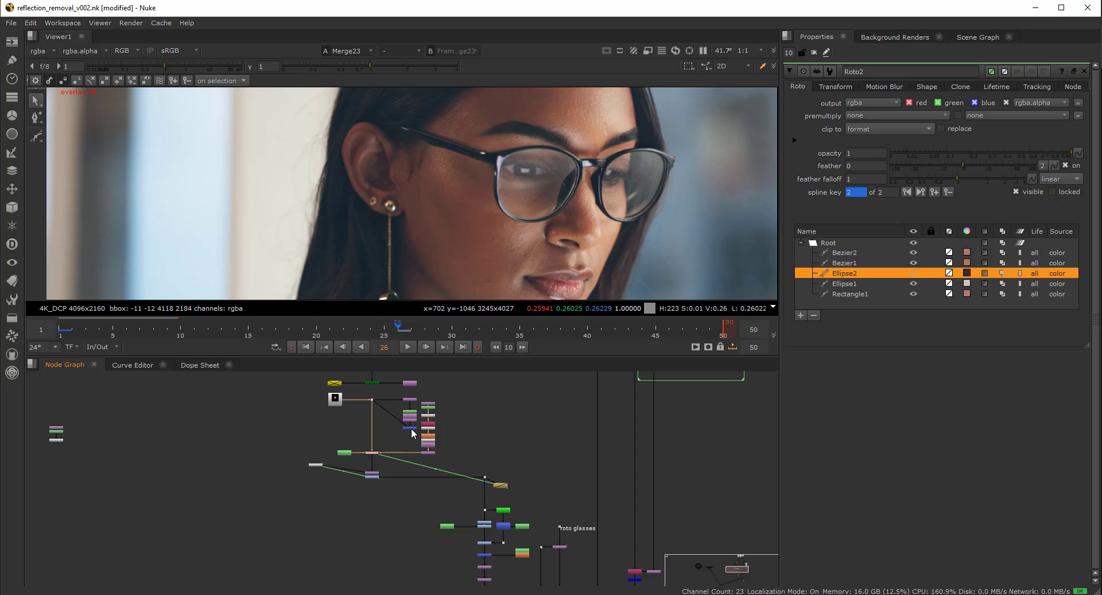
double_click(434, 407)
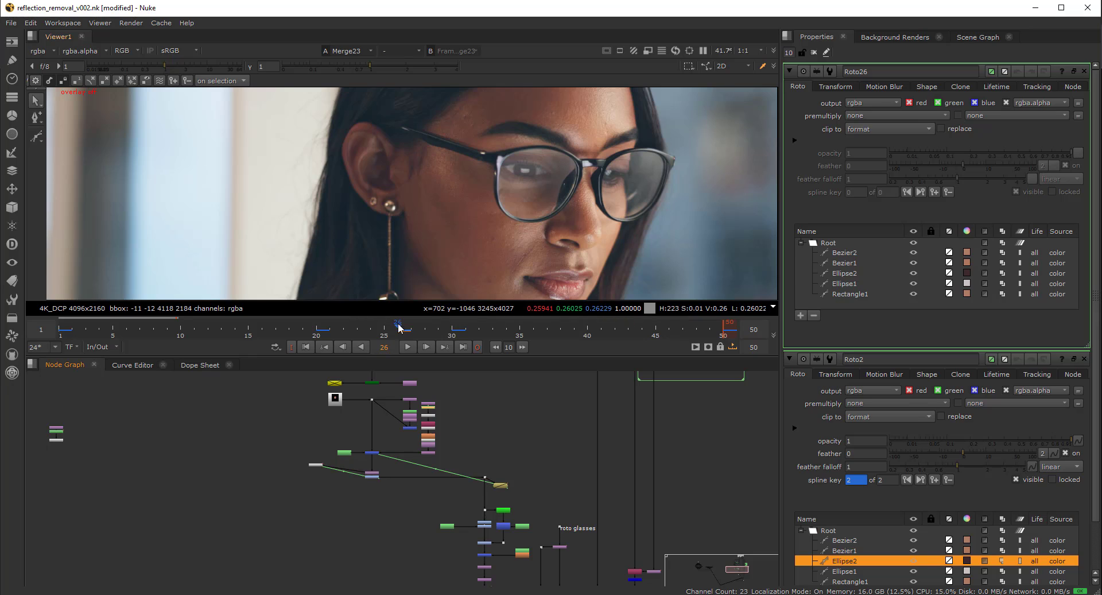
ctrl+shift+click(1084, 71)
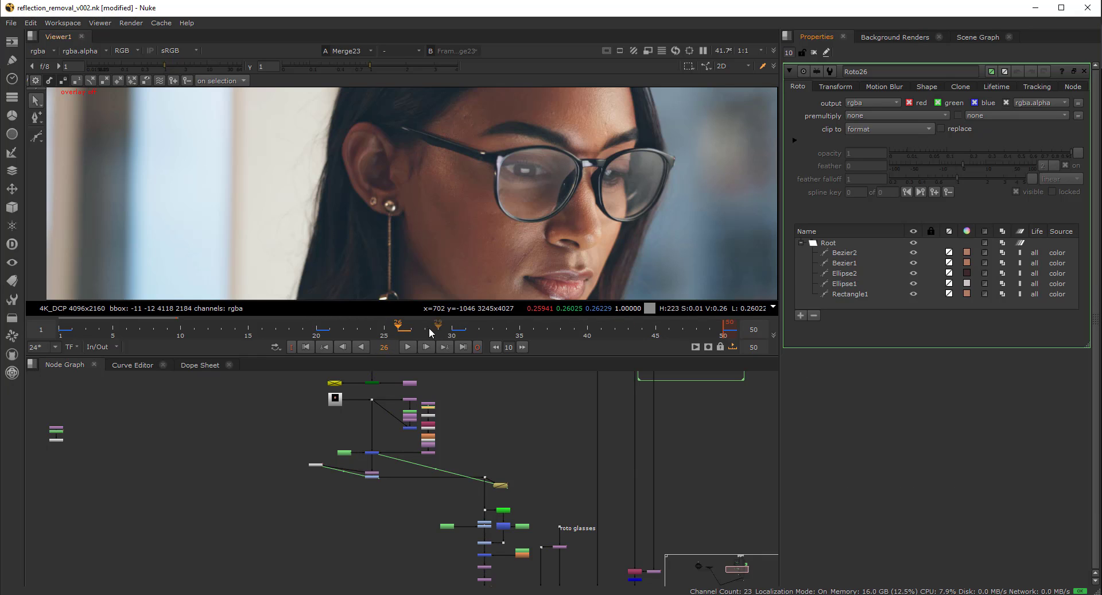
click(723, 330)
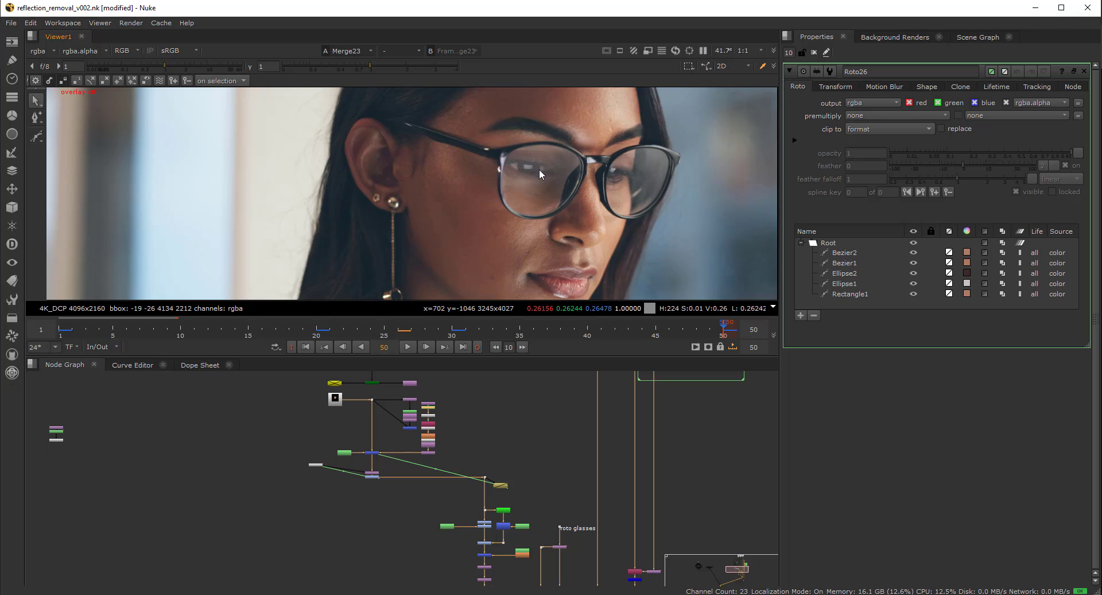
scroll(576, 177, down, 1)
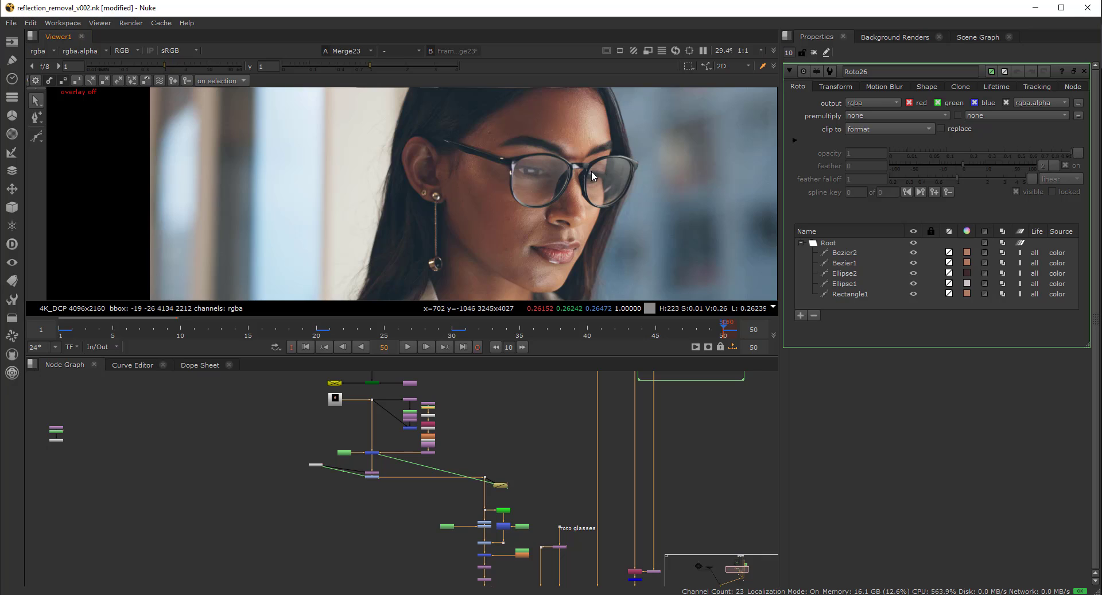
Play the Merge23 composite and replay it from frame 30 to review the eye animation.
click(452, 335)
click(407, 346)
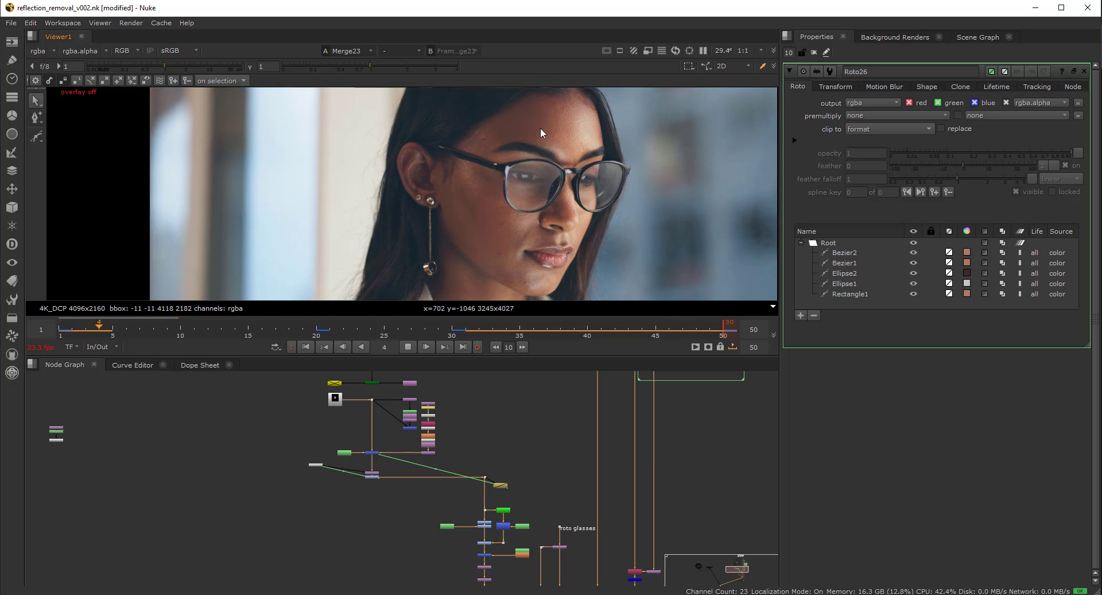
click(453, 328)
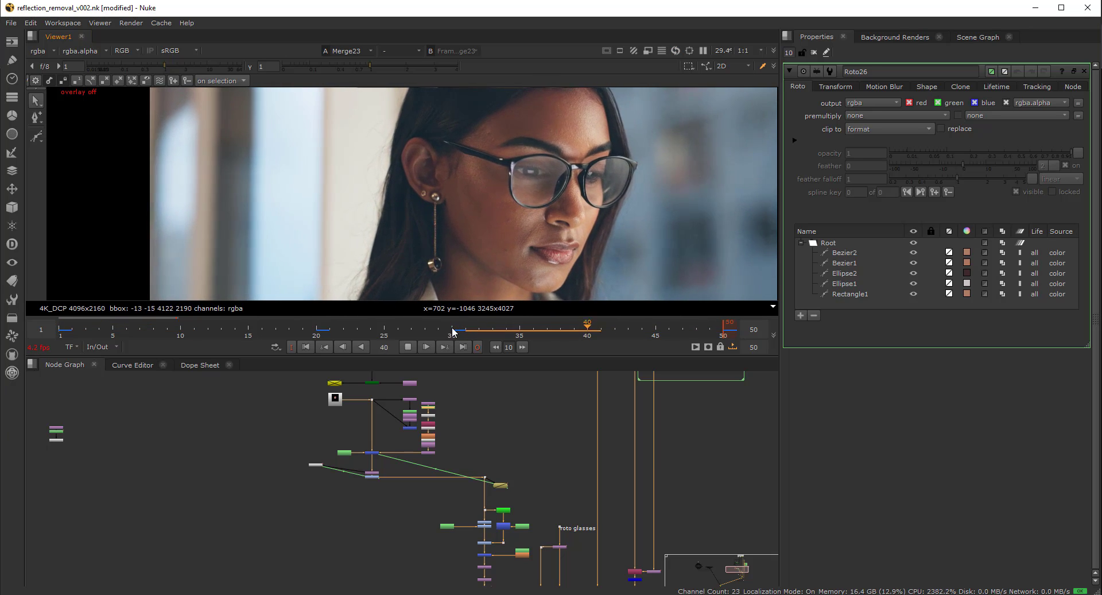
click(452, 328)
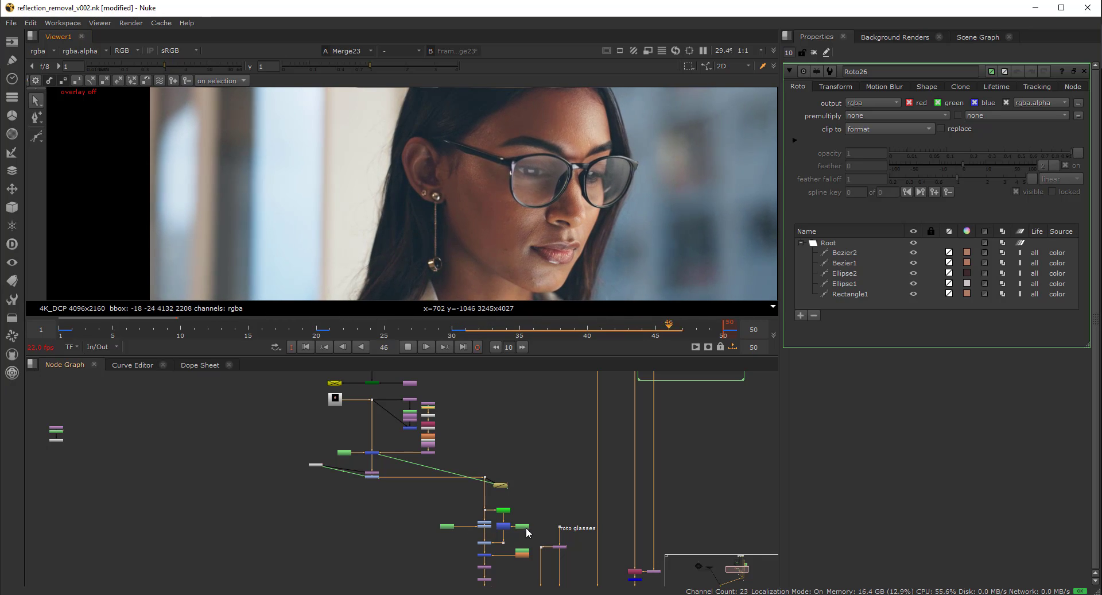
click(412, 347)
click(453, 328)
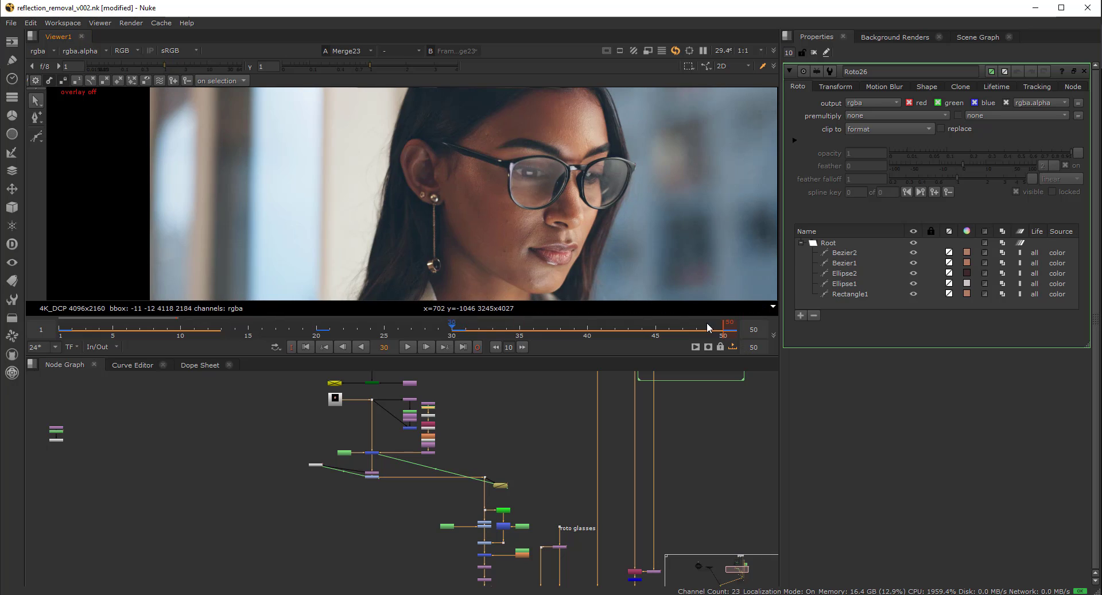
Overlay the Roto26 shapes on the composite at frame 50, inspect the Bezier1 eyelid shape, and hide the overlay.
click(723, 328)
key(q)
scroll(540, 154, up, 2)
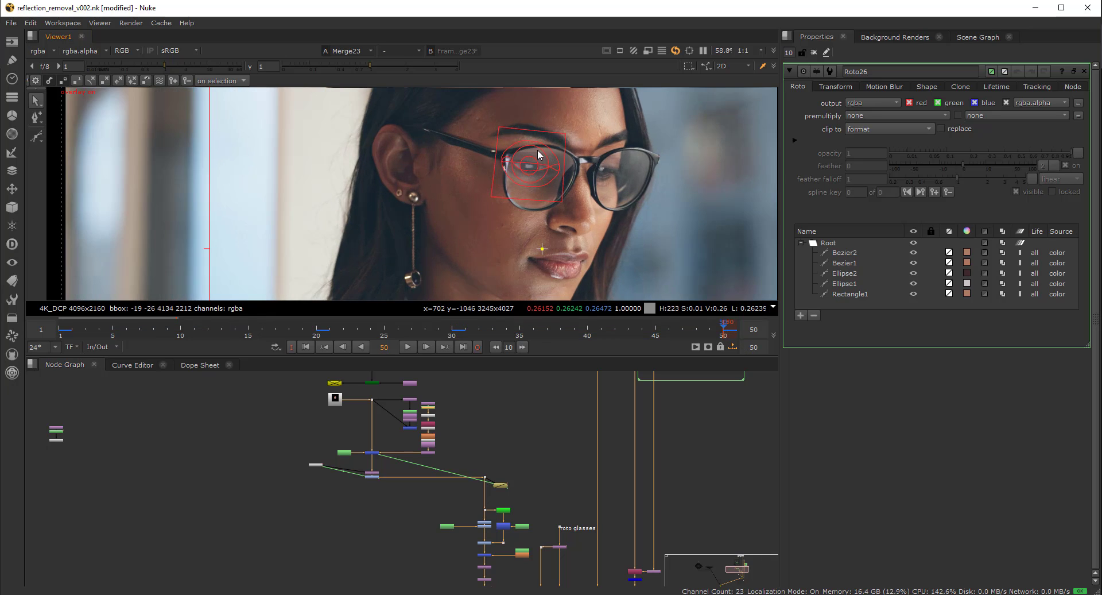
scroll(540, 154, up, 2)
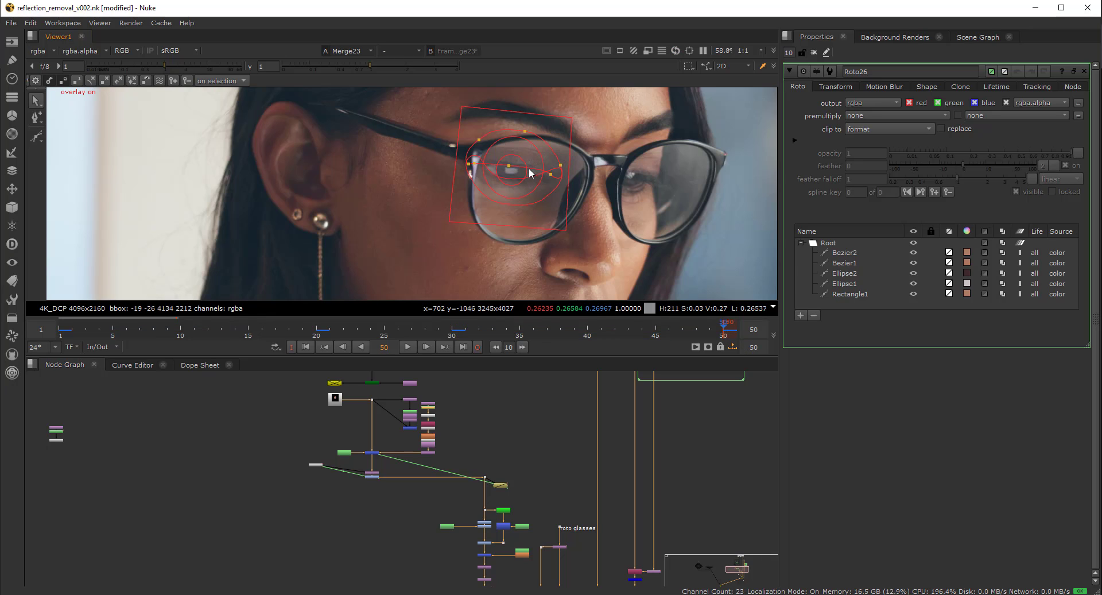
click(531, 172)
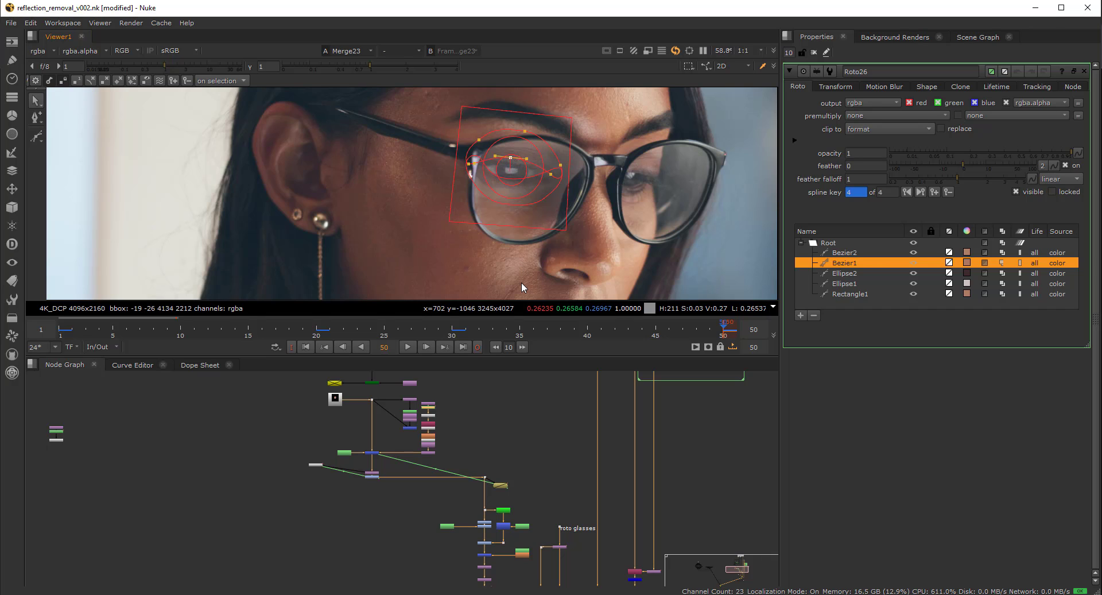
key(q)
scroll(521, 284, down, 3)
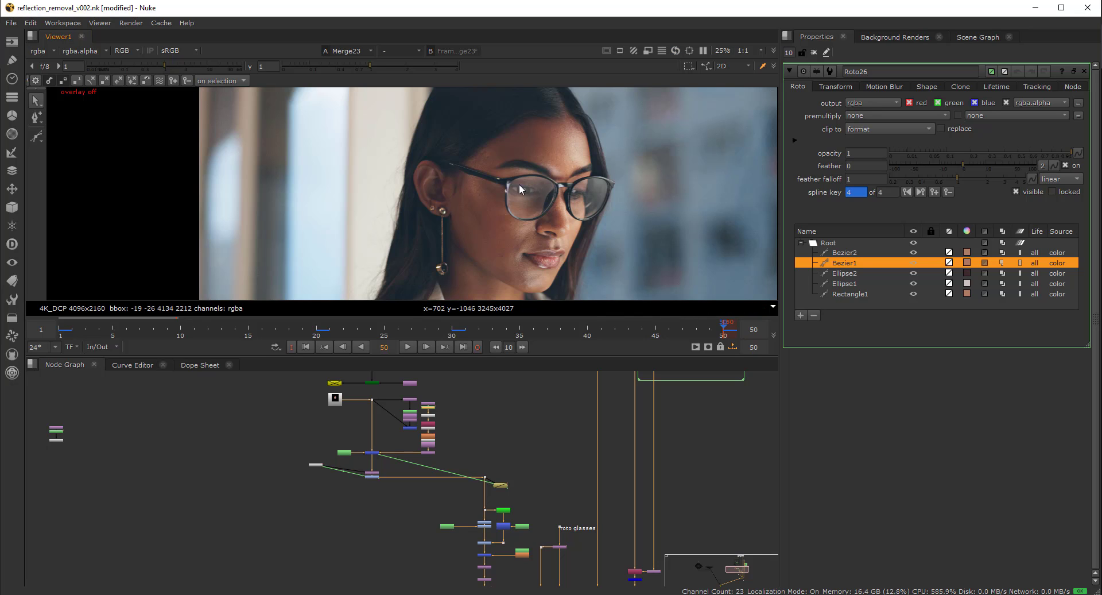
Review the eye control cc node group used for the CopyCat training.
middle_drag(481, 411, 332, 365)
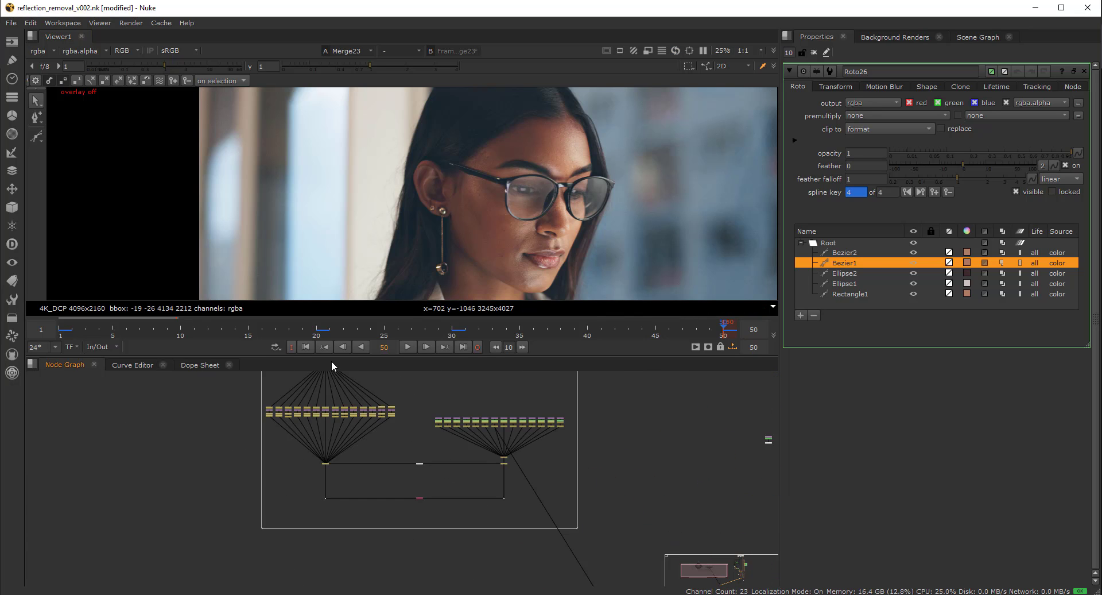
middle_drag(447, 447, 420, 495)
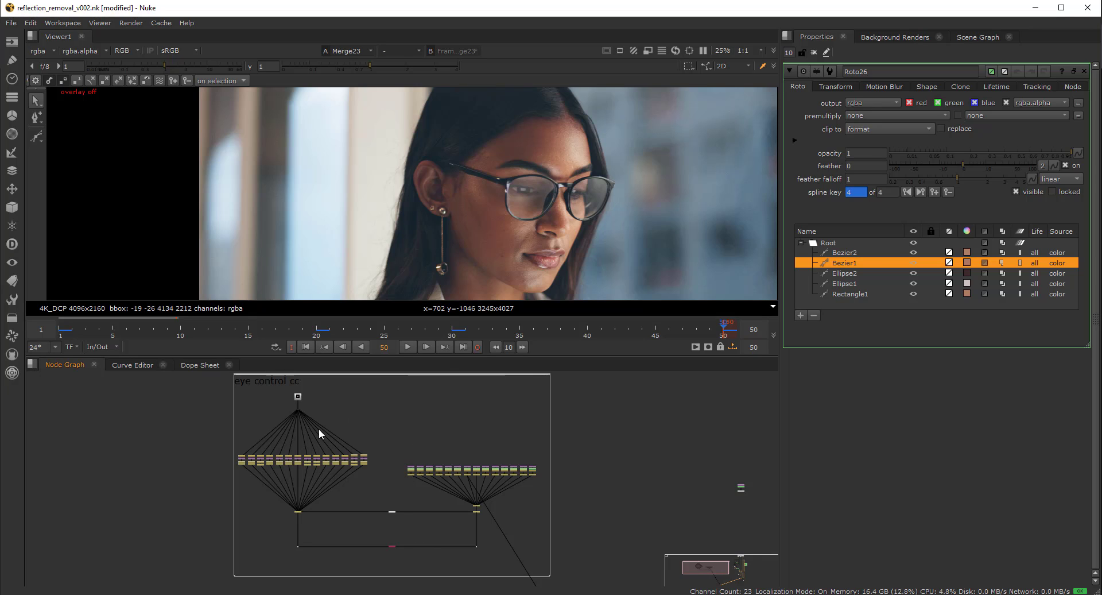
middle_drag(567, 470, 155, 493)
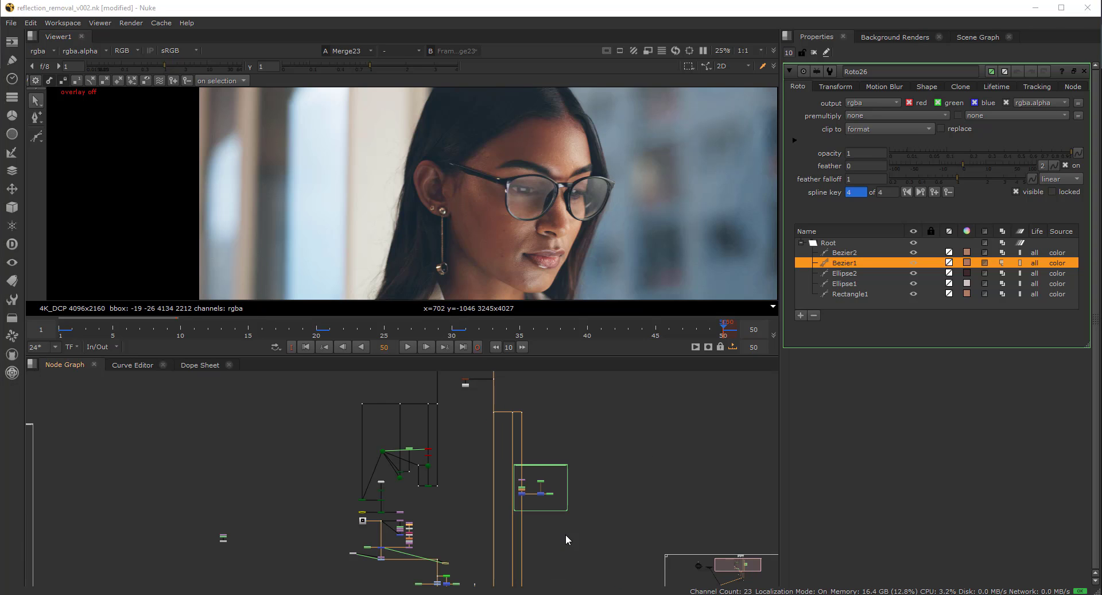
Display the Crop30 result and play it from frame 1, stopping at frame 43.
middle_drag(576, 522, 546, 511)
click(548, 510)
key(1)
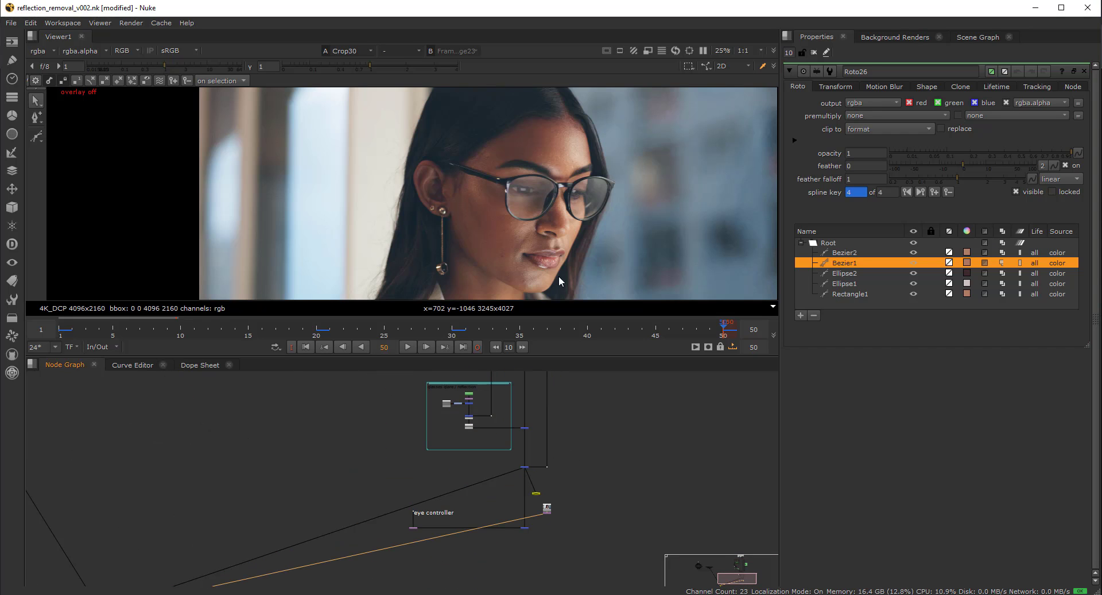
scroll(528, 209, down, 2)
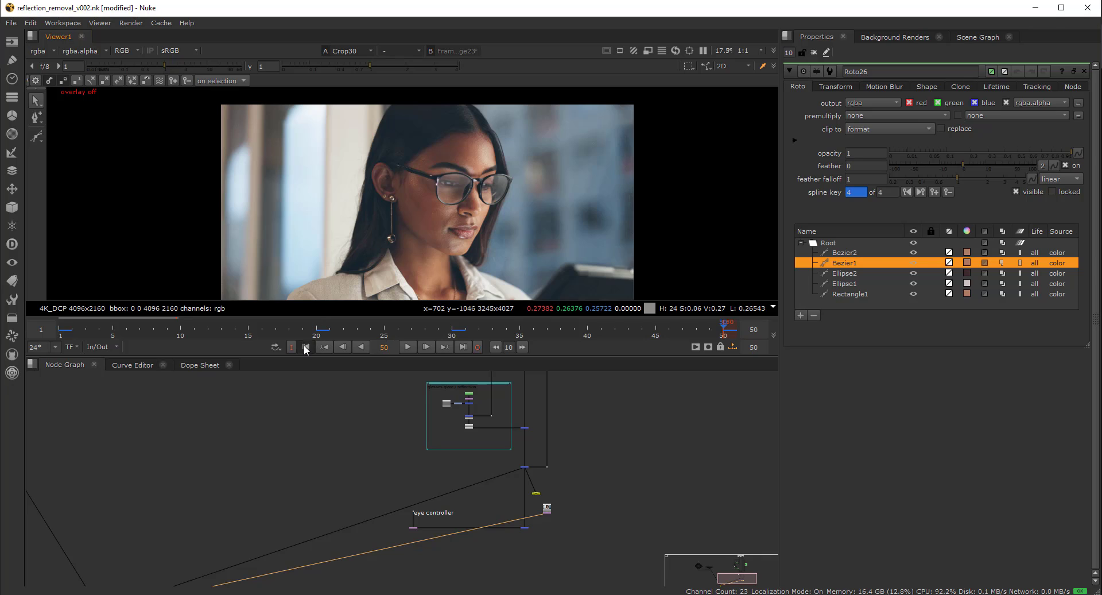
click(306, 346)
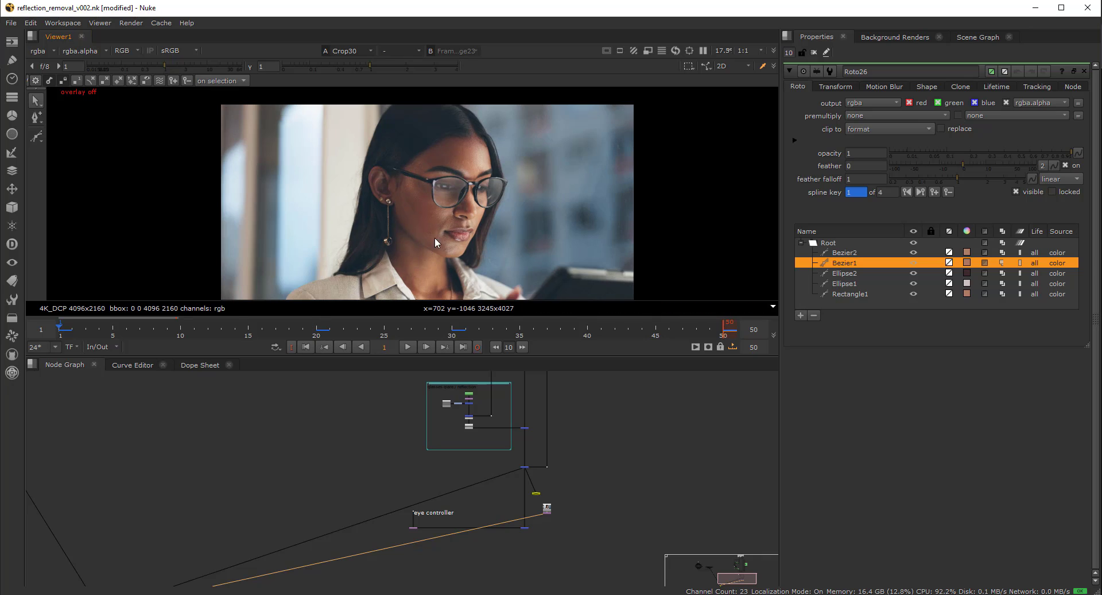
click(408, 346)
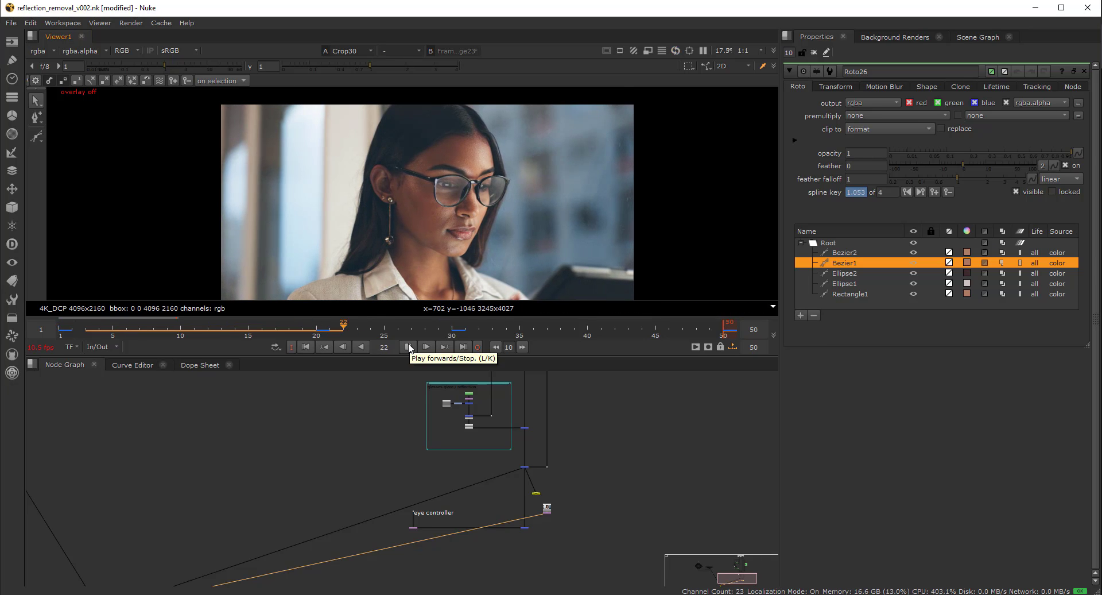
click(408, 346)
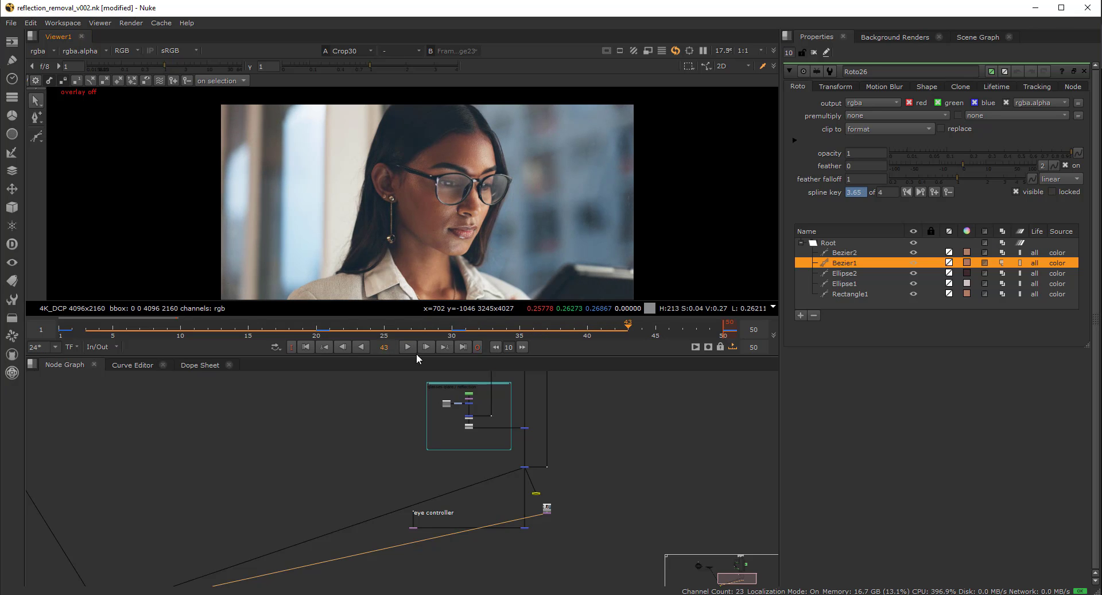
Compare the original plate at Dot1 with the Crop30 result at frame 43.
scroll(587, 442, down, 5)
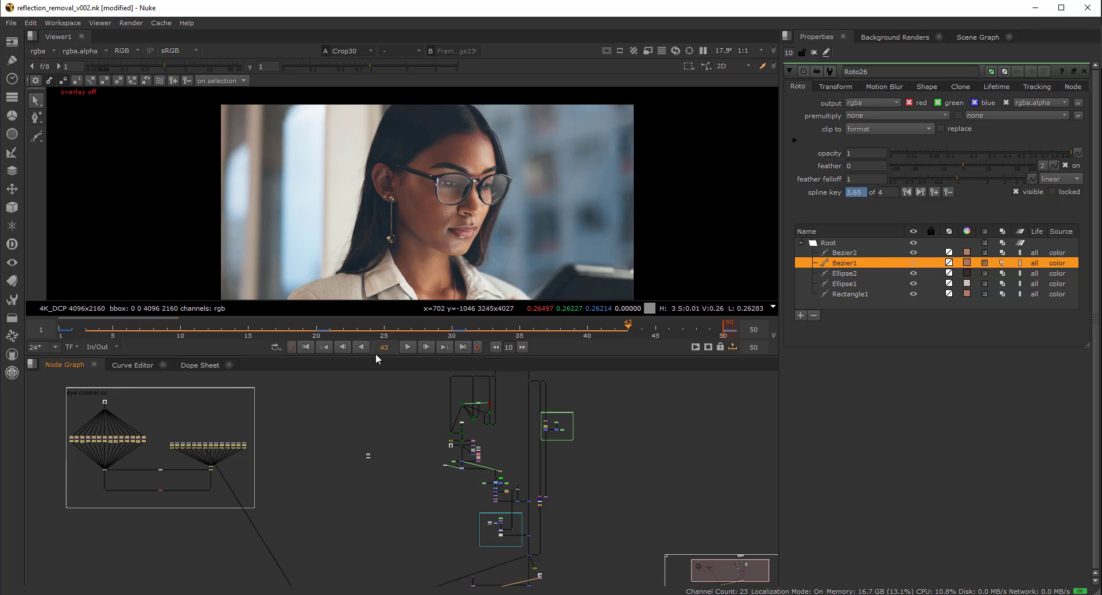
scroll(574, 447, down, 2)
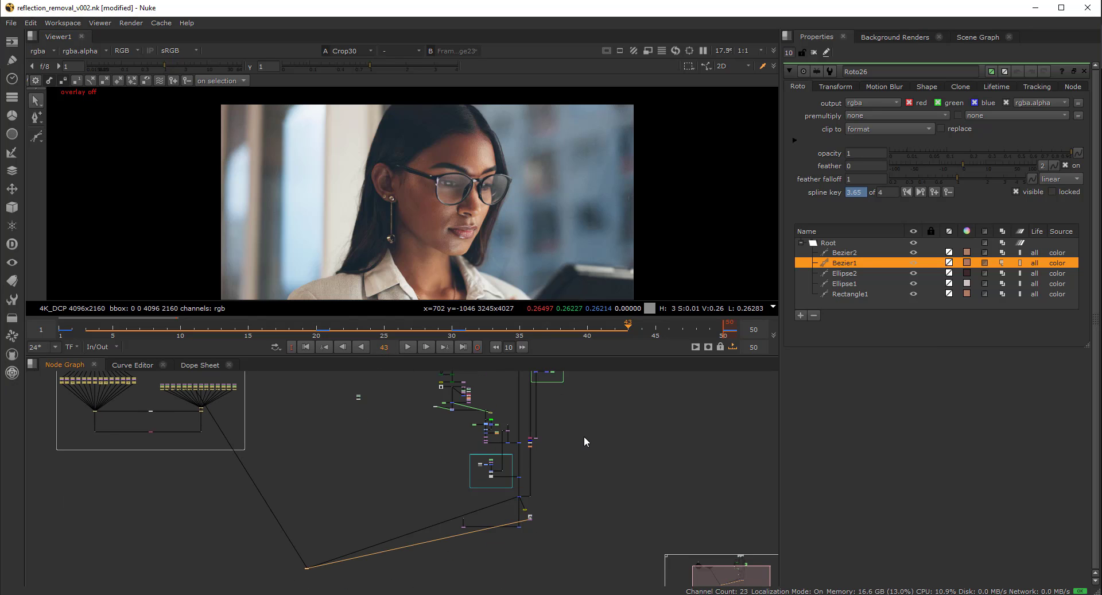
middle_drag(529, 492, 529, 586)
scroll(513, 410, up, 2)
drag(528, 387, 515, 401)
key(1)
scroll(574, 482, up, 5)
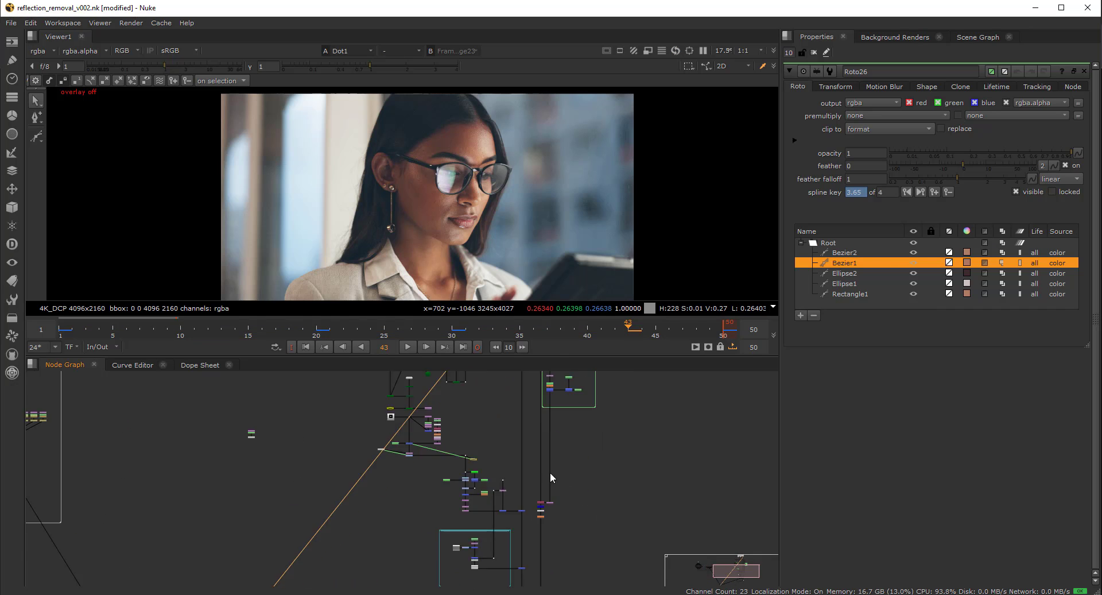
scroll(557, 534, up, 2)
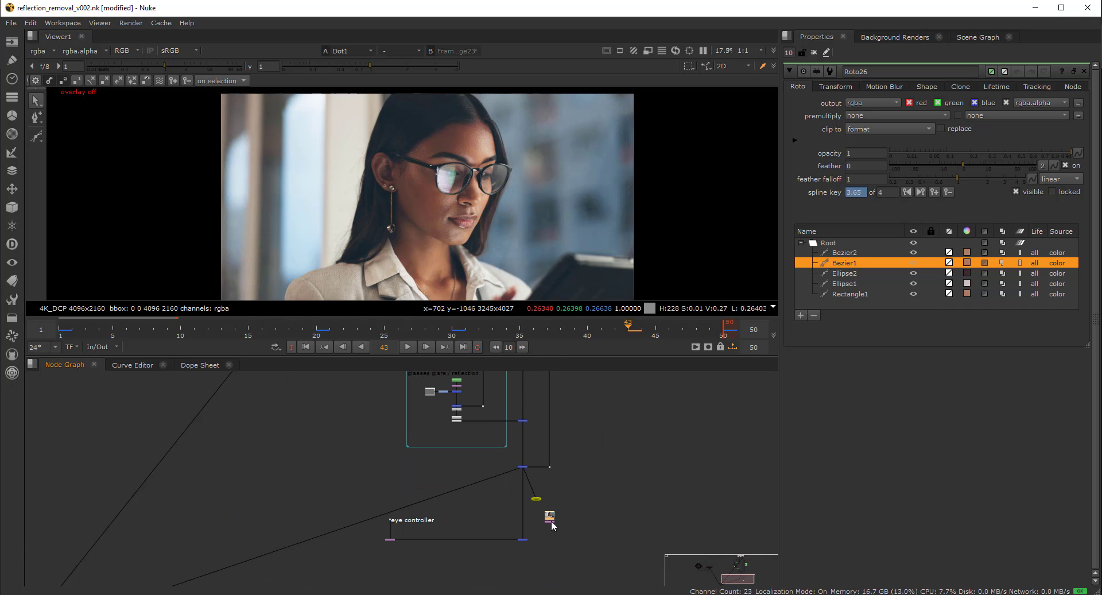
click(550, 516)
key(1)
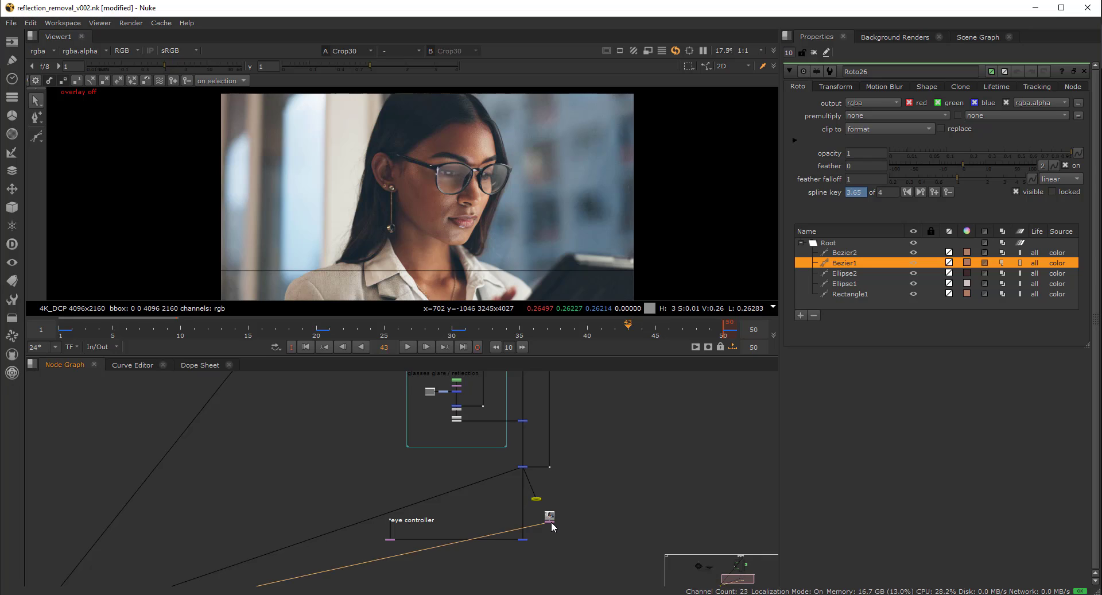